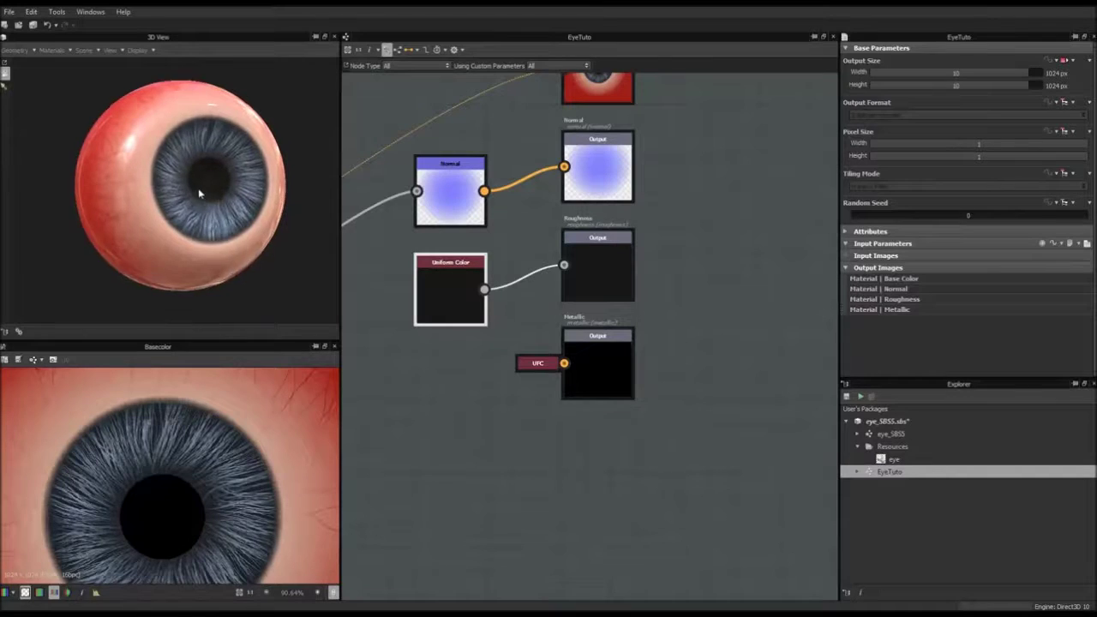
# Examine the textured eyeball in the 3D view from several angles, including the iris, pupil and glossy red outer surface
pyautogui.scroll(-2, 196, 211)
pyautogui.moveTo(196, 211); pyautogui.dragTo(212, 229)
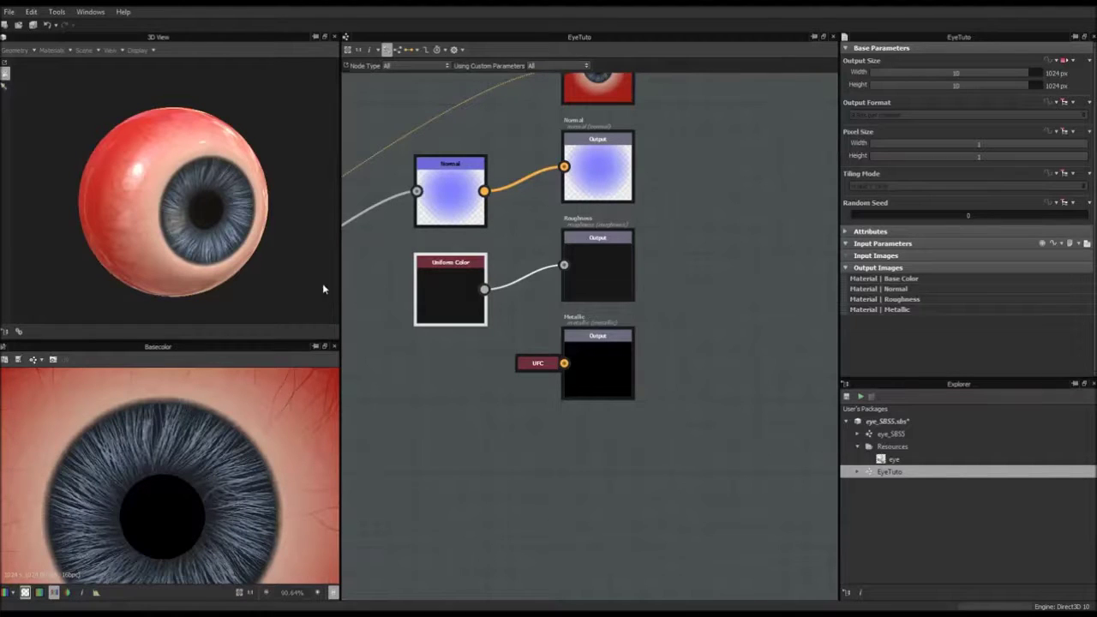
pyautogui.moveTo(209, 223); pyautogui.dragTo(221, 216)
pyautogui.scroll(2, 220, 216)
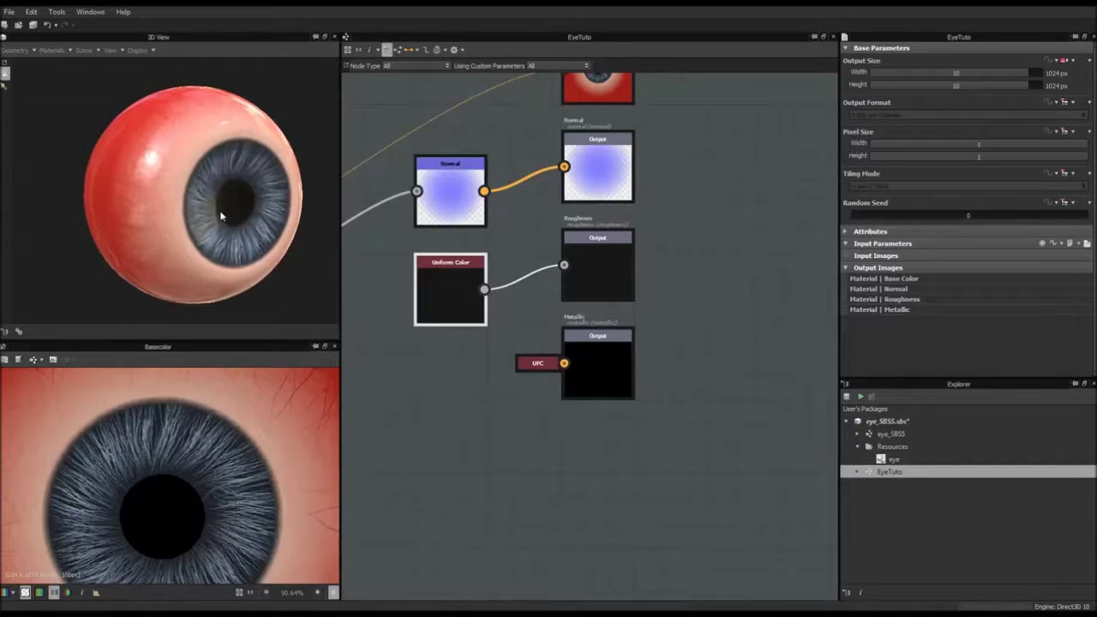
pyautogui.moveTo(164, 205); pyautogui.dragTo(186, 218)
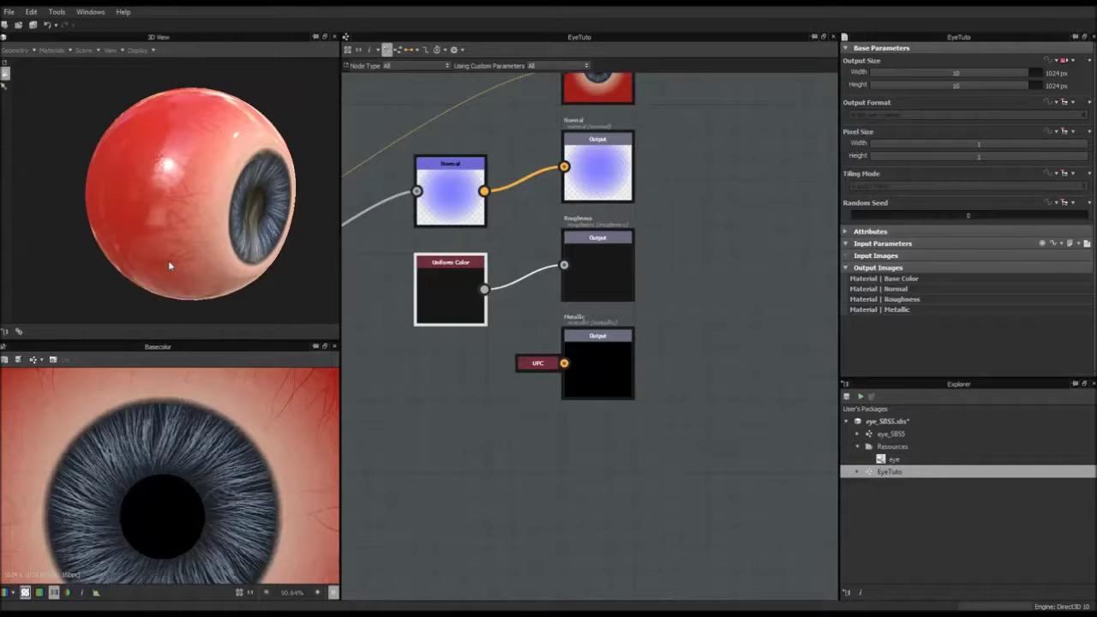
pyautogui.moveTo(176, 280); pyautogui.dragTo(153, 114)
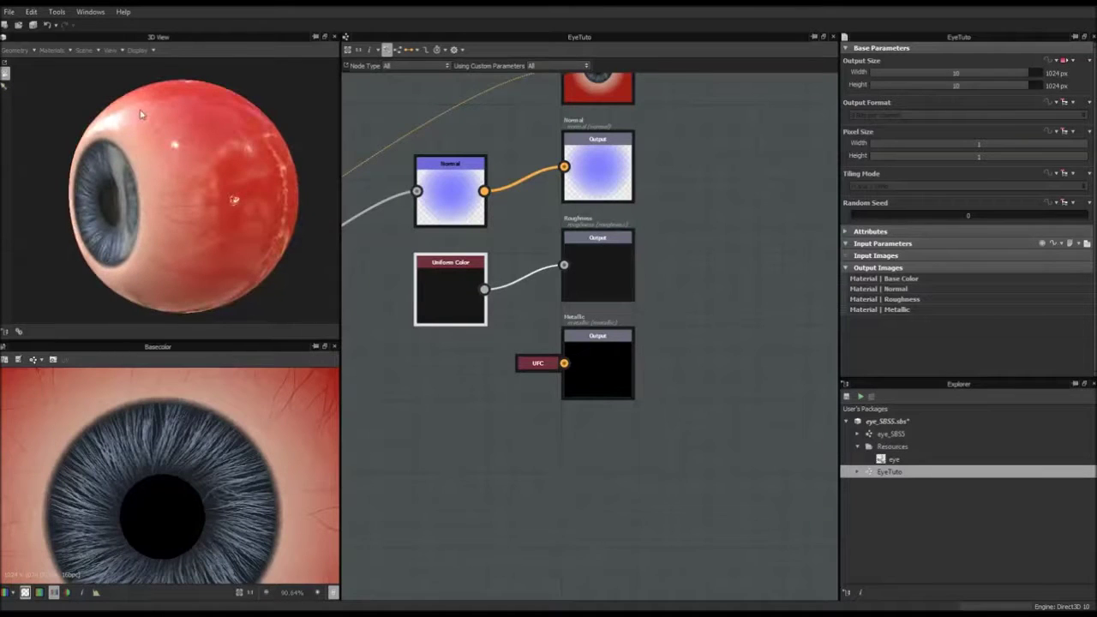
pyautogui.scroll(3, 163, 161)
pyautogui.scroll(-3, 167, 126)
pyautogui.moveTo(155, 132); pyautogui.dragTo(254, 158)
pyautogui.scroll(3, 267, 217)
pyautogui.moveTo(268, 219); pyautogui.dragTo(205, 207)
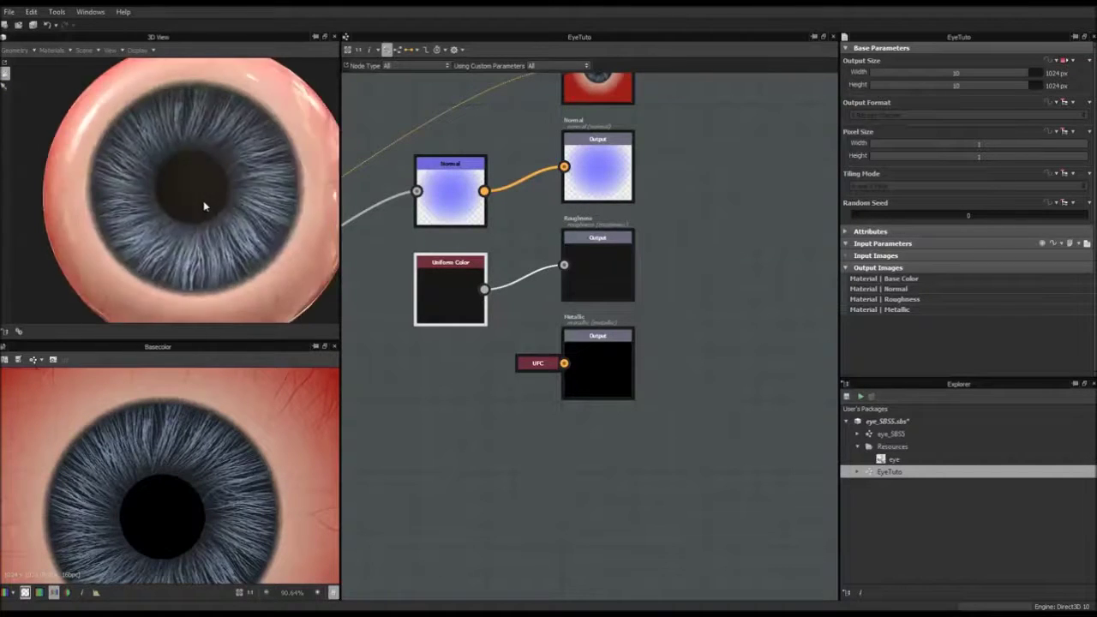
pyautogui.scroll(-2, 205, 206)
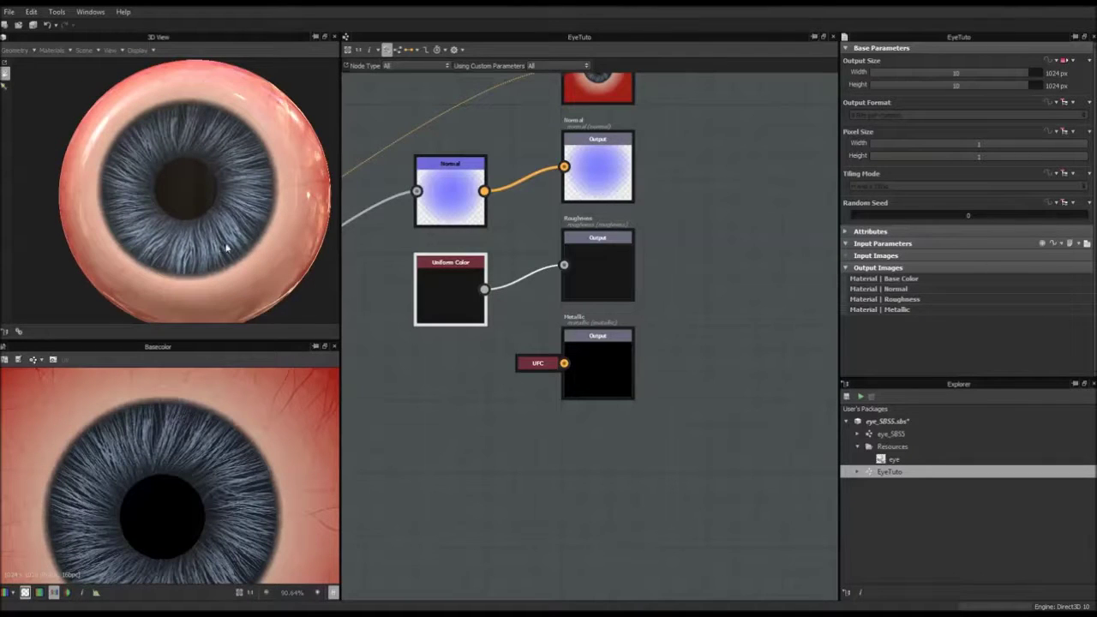
pyautogui.moveTo(174, 173)
pyautogui.mouseDown()
pyautogui.moveTo(190, 187)
pyautogui.moveTo(188, 174)
pyautogui.mouseUp()
pyautogui.scroll(-1, 198, 192)
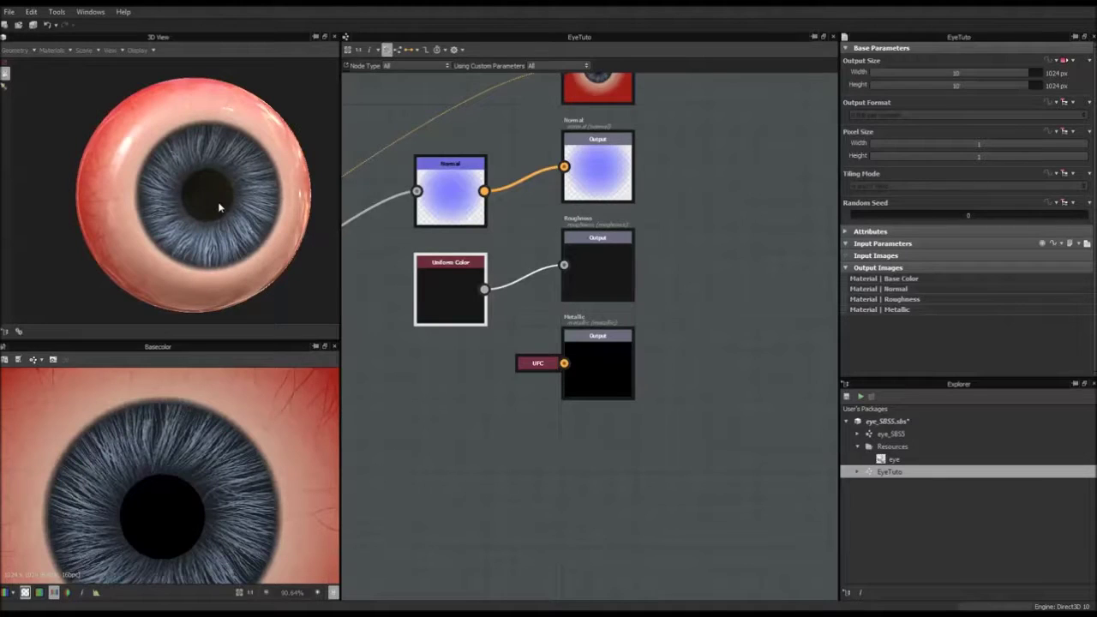
pyautogui.moveTo(222, 187); pyautogui.dragTo(219, 181, button='middle')
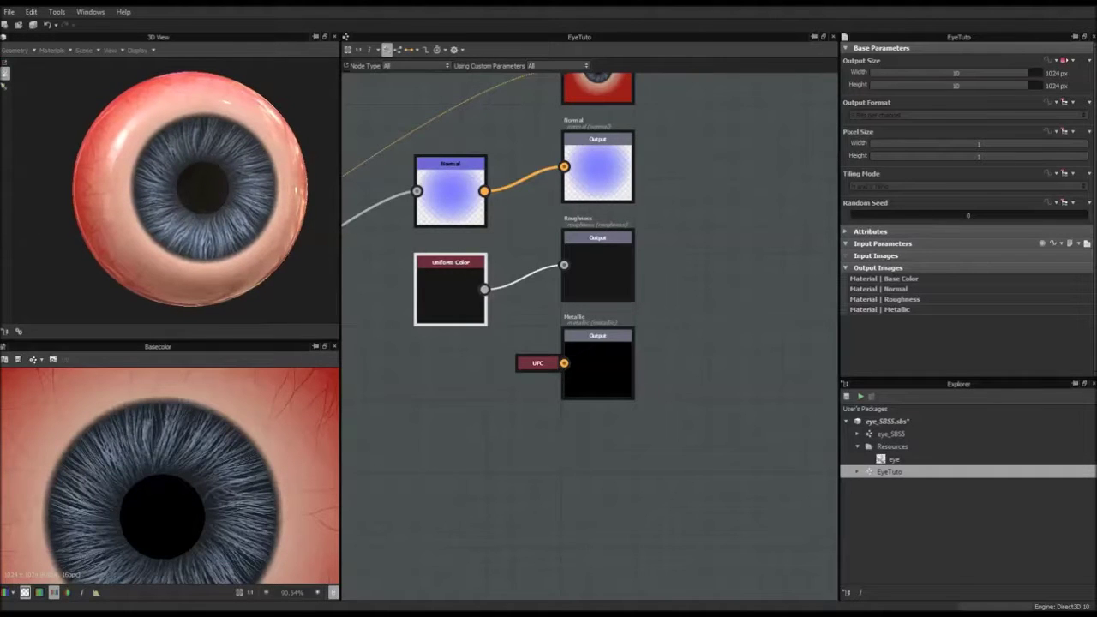
# Switch to the web browser and study the extreme close-up photos of human irises as reference for fibre and colour patterns
pyautogui.moveTo(1, 34); pyautogui.dragTo(702, 26)
pyautogui.scroll(-4, 794, 385)
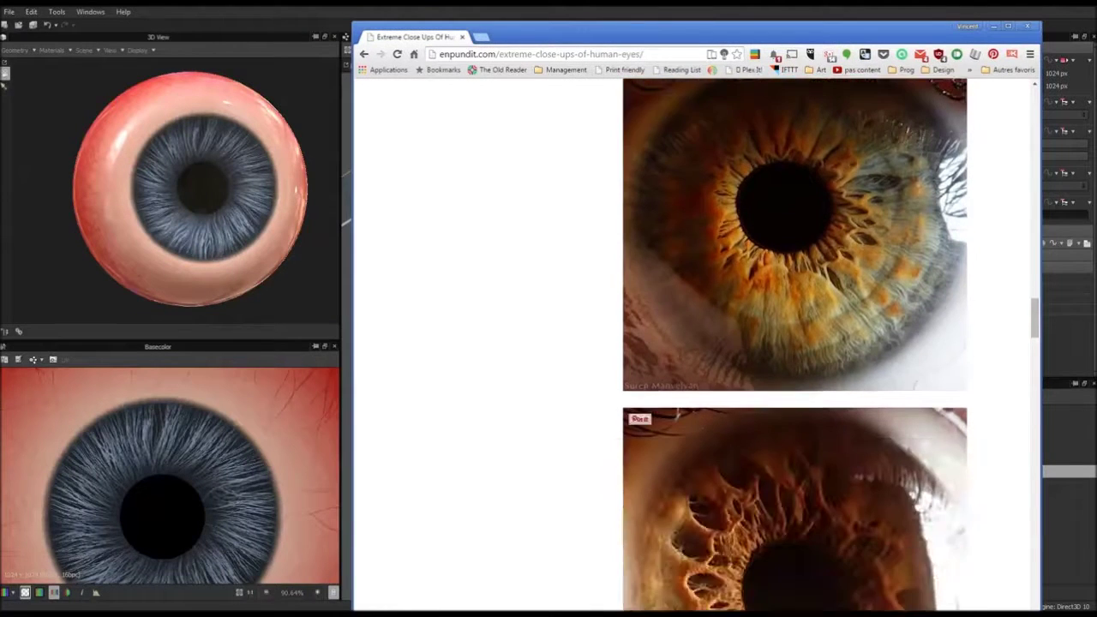
pyautogui.scroll(4, 794, 343)
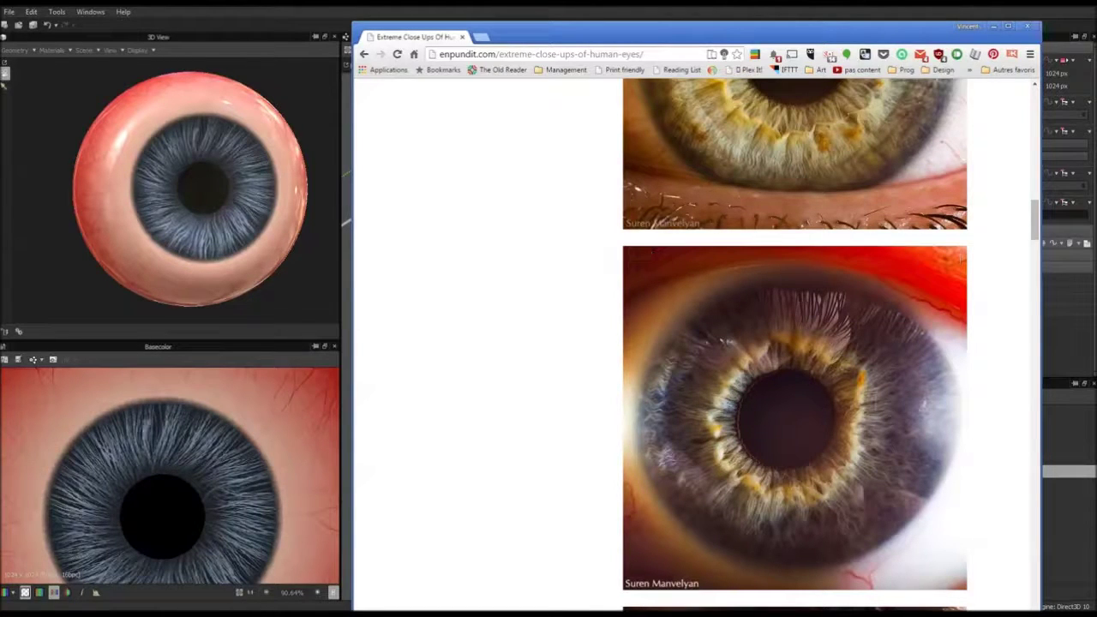
pyautogui.scroll(-10, 794, 342)
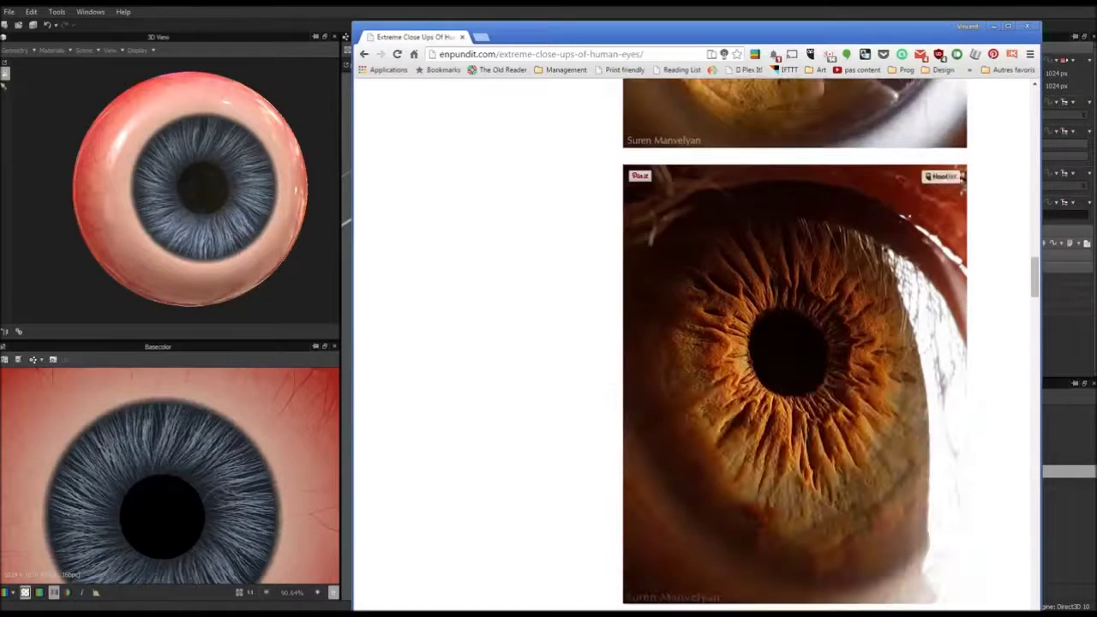
pyautogui.scroll(-10, 794, 343)
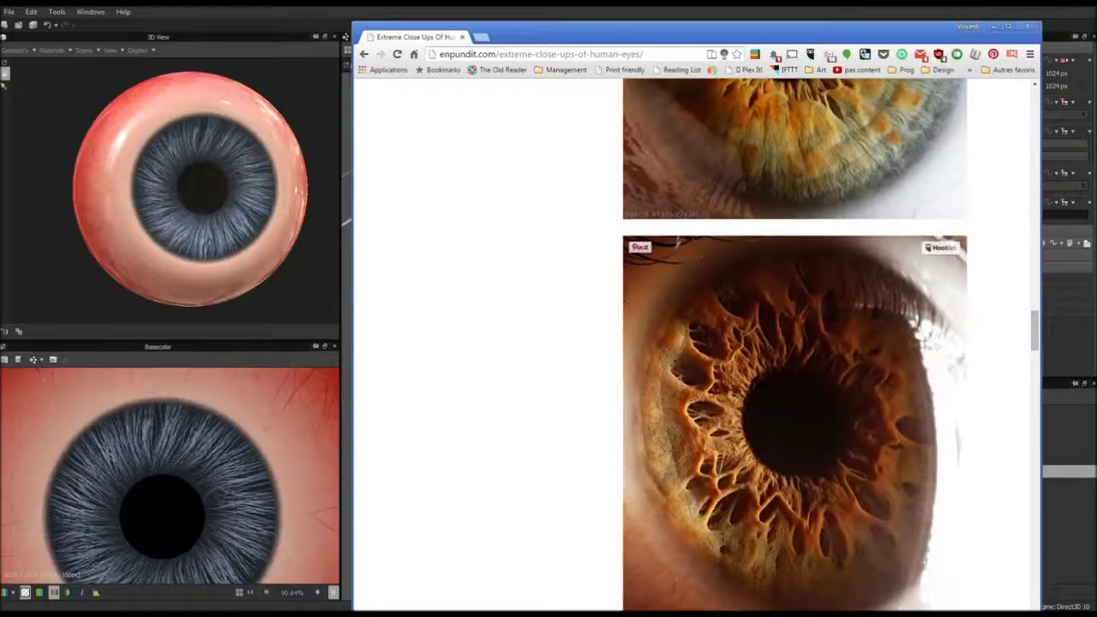
pyautogui.scroll(-4, 746, 432)
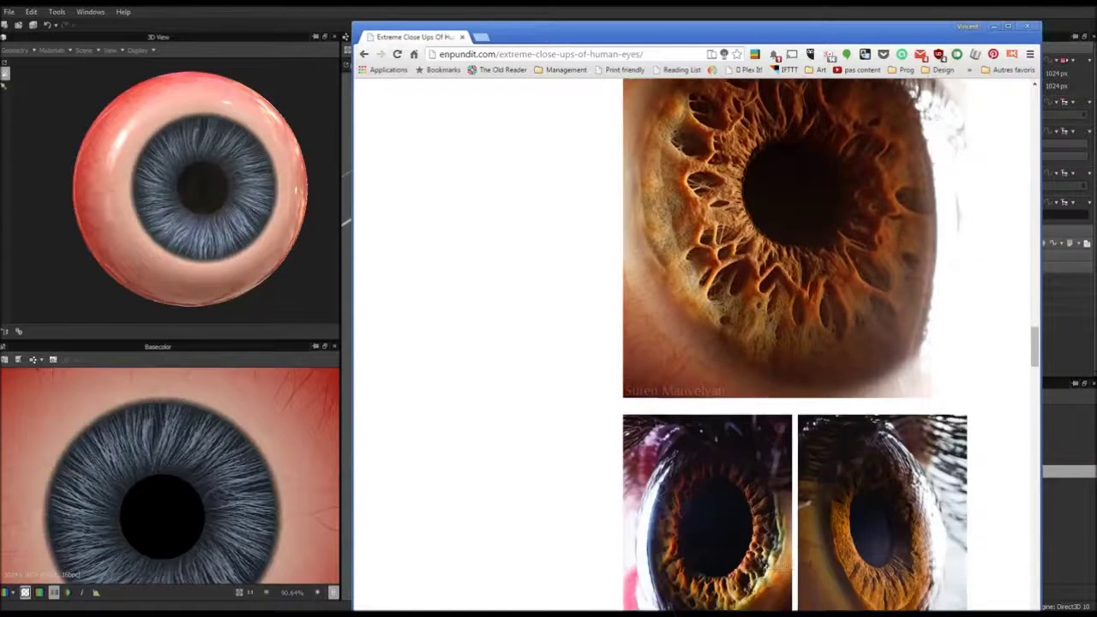
pyautogui.scroll(-3, 746, 437)
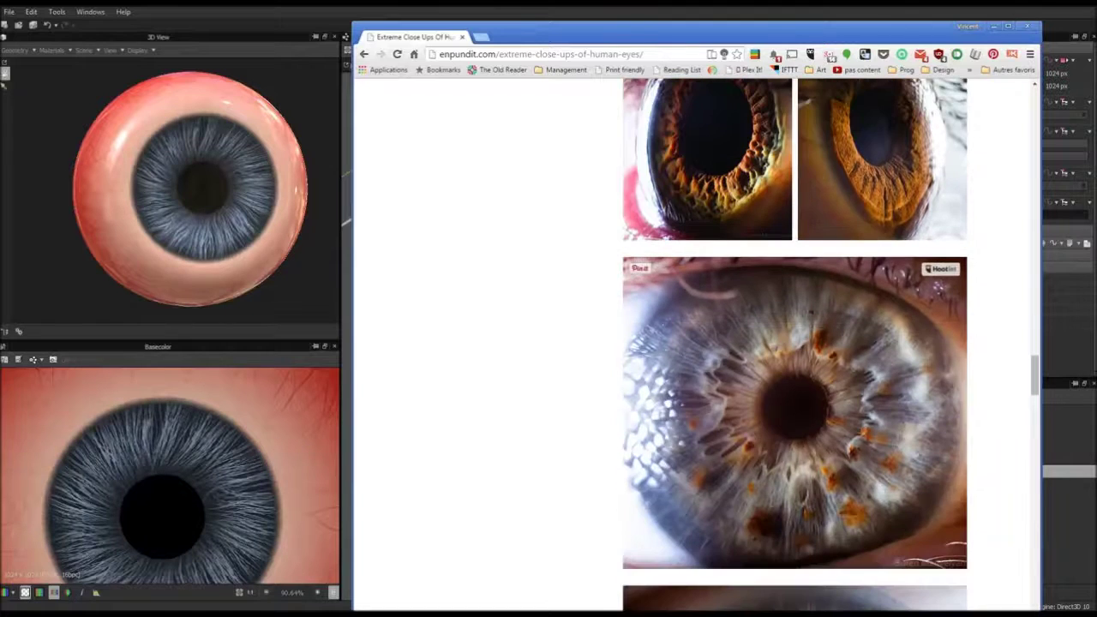
pyautogui.scroll(-4, 745, 437)
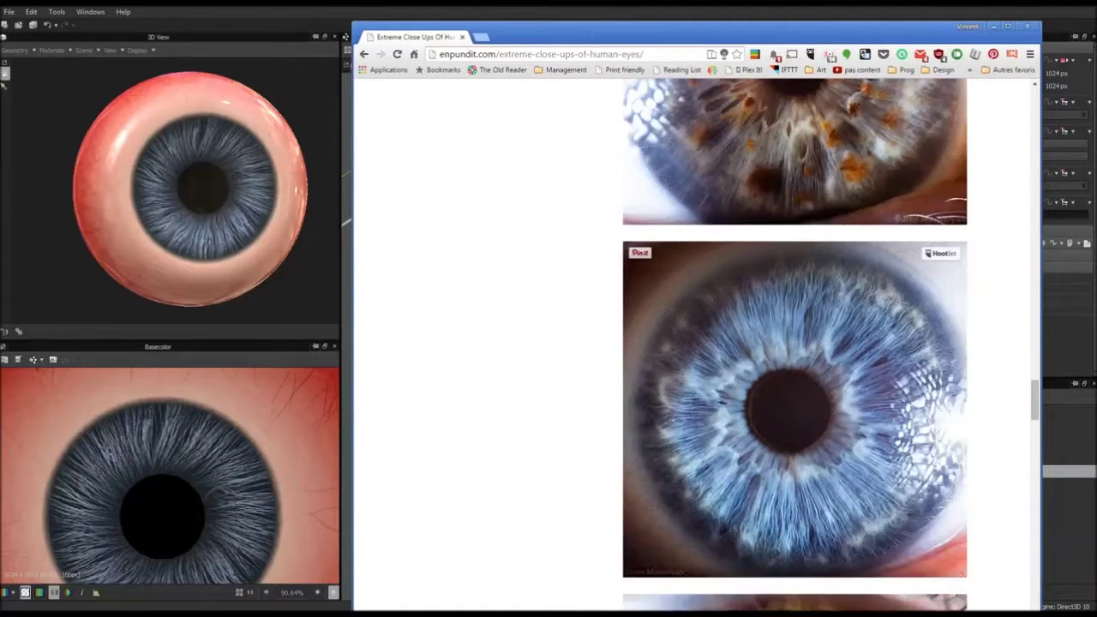
pyautogui.scroll(-3, 776, 450)
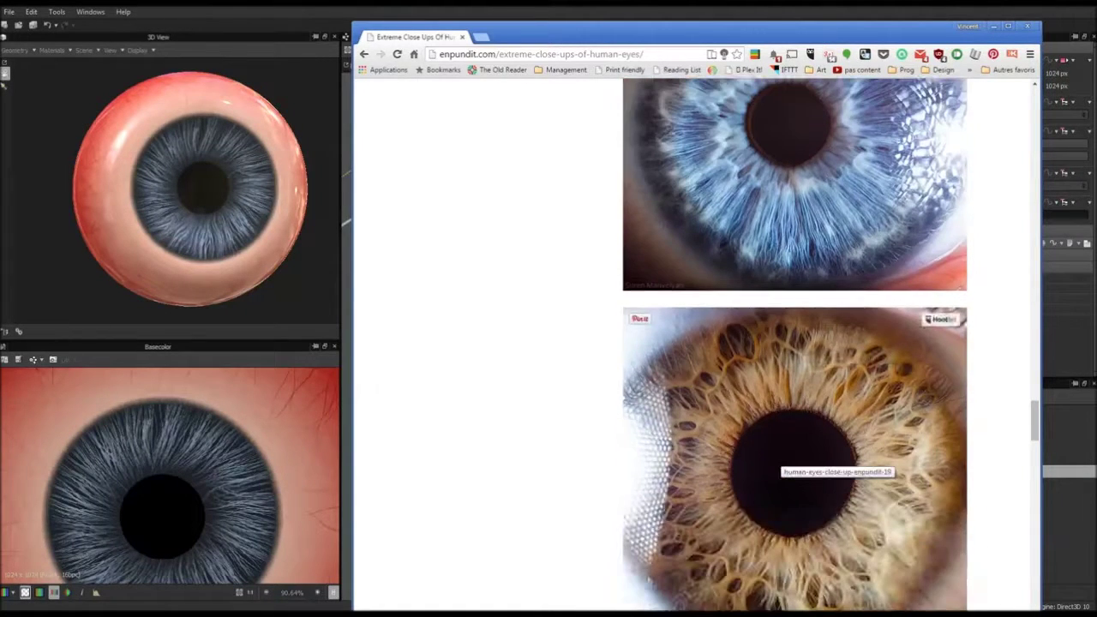
pyautogui.scroll(6, 776, 454)
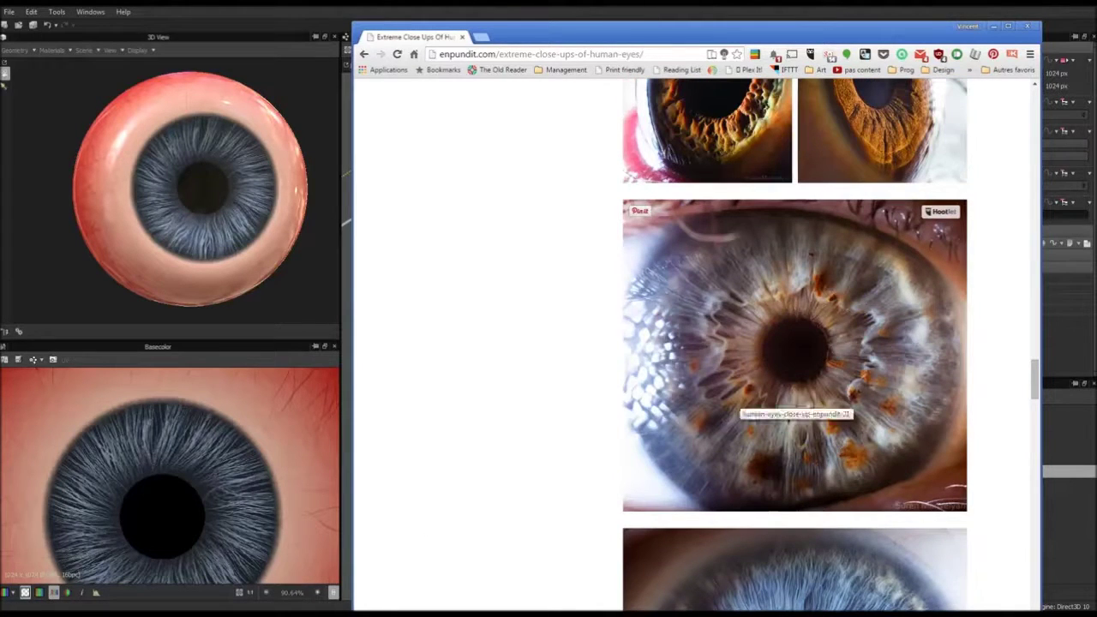
pyautogui.scroll(6, 775, 403)
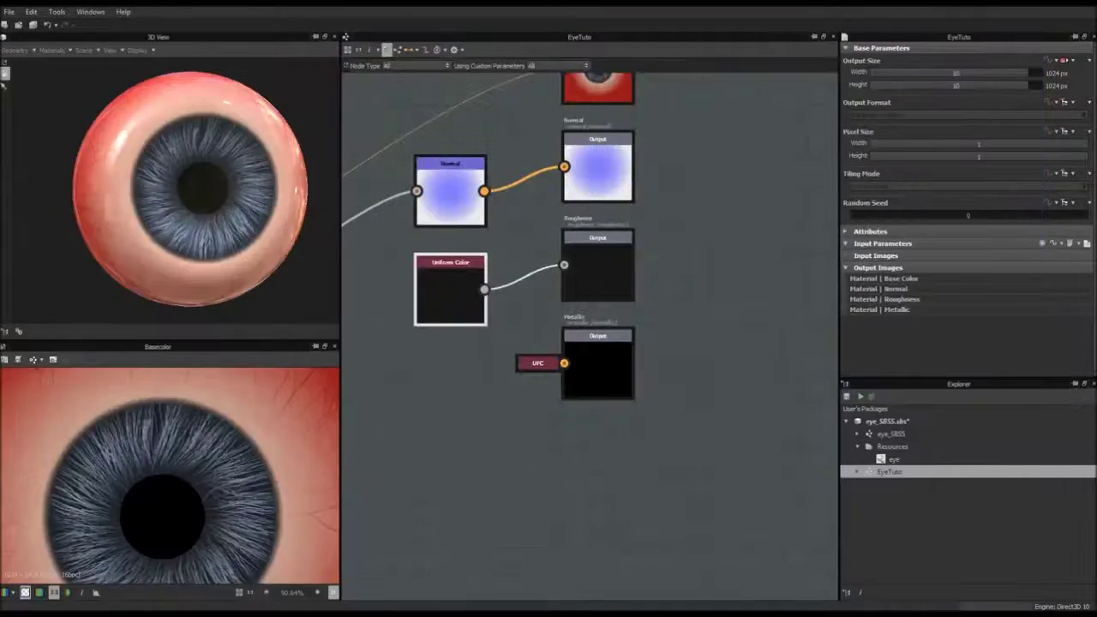
# Review the graph layout by jumping between the navigation pins of its Iris and White part frames
pyautogui.scroll(-5, 448, 431)
pyautogui.moveTo(448, 431); pyautogui.dragTo(771, 266, button='middle')
pyautogui.moveTo(632, 270); pyautogui.dragTo(731, 299, button='middle')
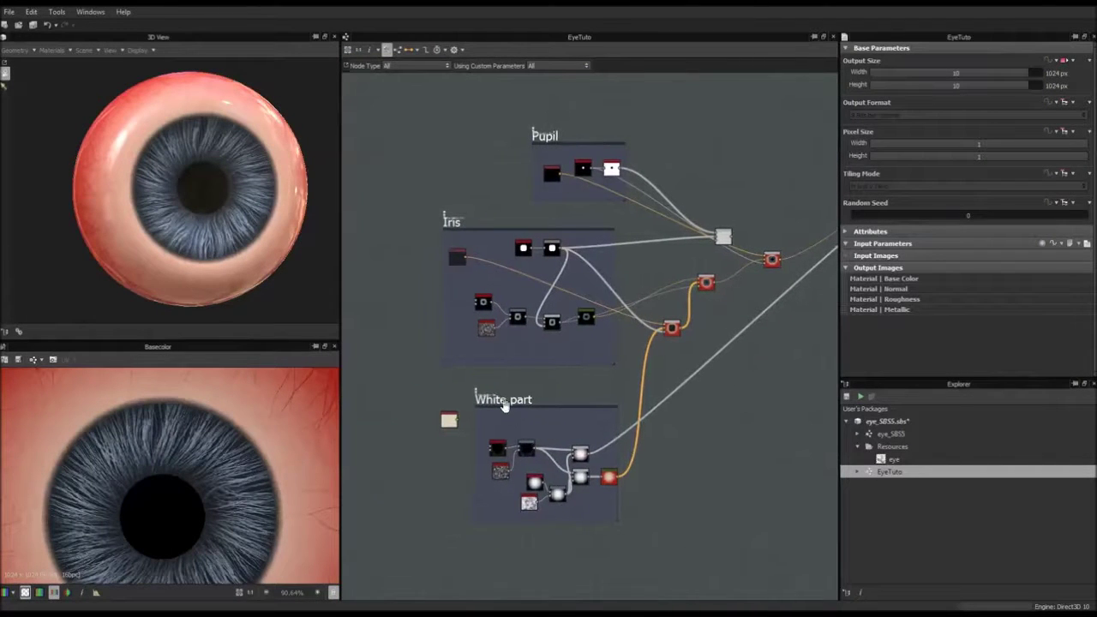
pyautogui.scroll(5, 477, 395)
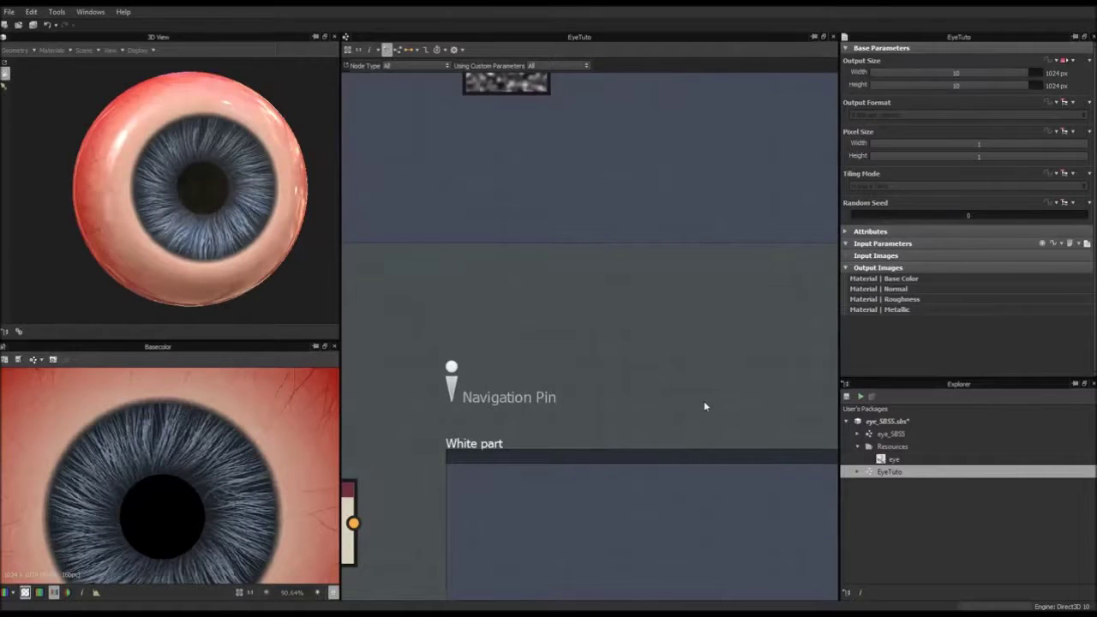
pyautogui.press('F2')
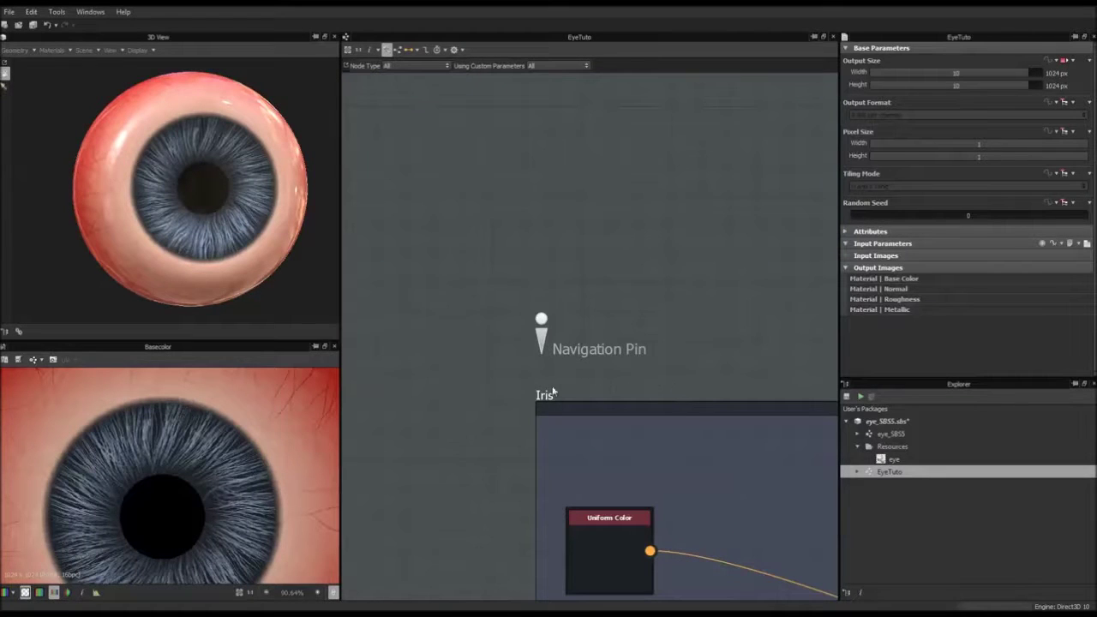
pyautogui.press('F2')
pyautogui.press('F2')
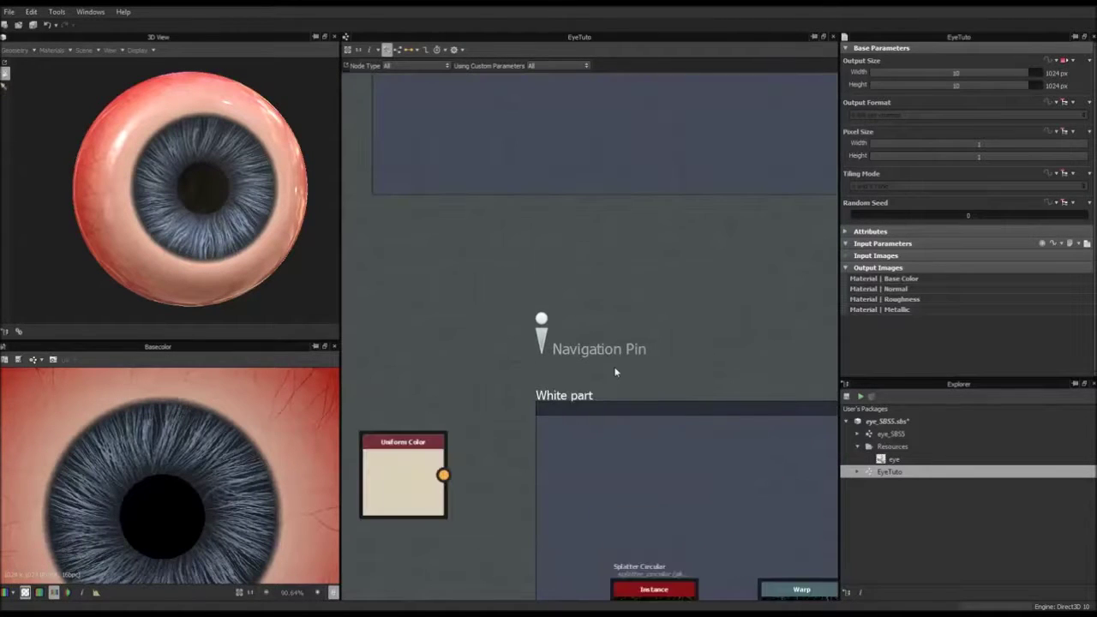
pyautogui.press('2')
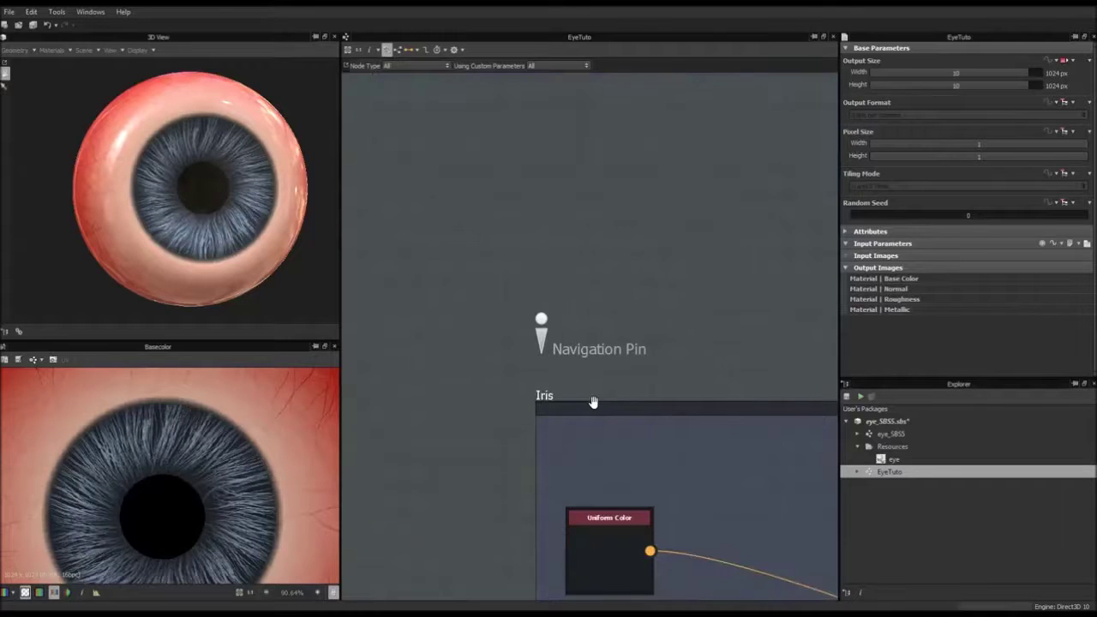
pyautogui.press('F2')
pyautogui.press('F2')
pyautogui.press('F2')
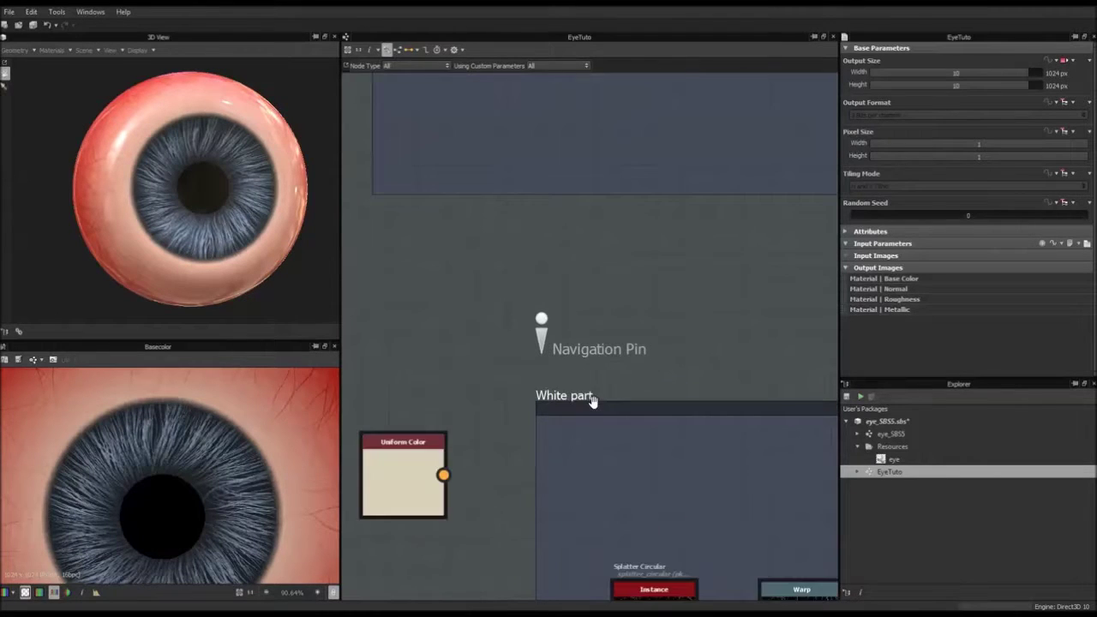
# Move the White part frame with its nodes further down, leaving free space below the Iris frame
pyautogui.scroll(-5, 593, 402)
pyautogui.moveTo(667, 414); pyautogui.dragTo(452, 225, button='middle')
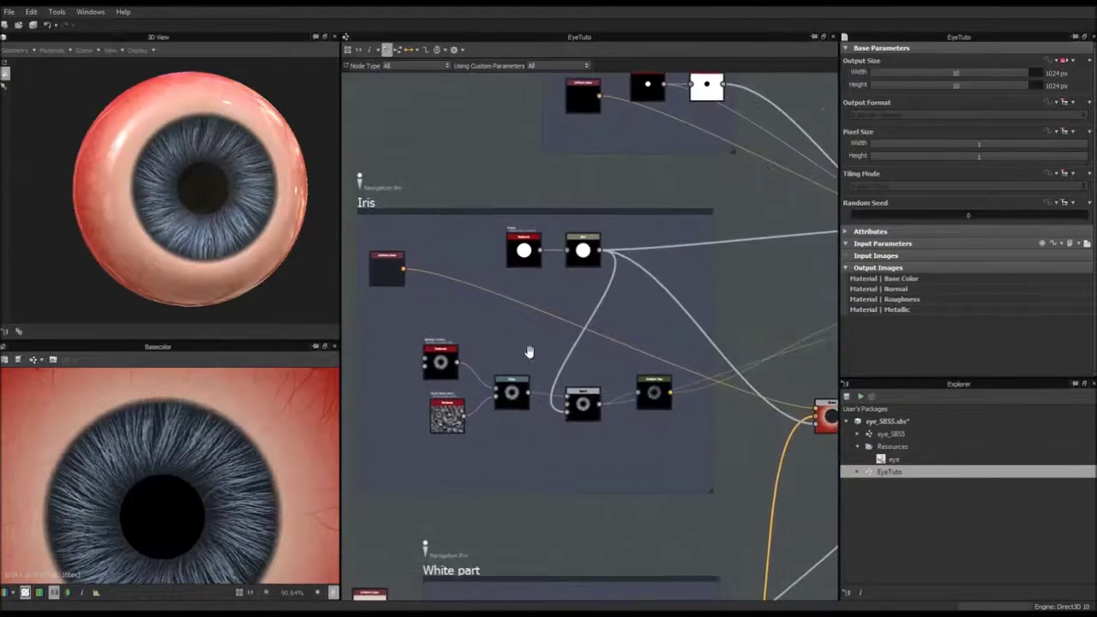
pyautogui.scroll(-5, 538, 445)
pyautogui.moveTo(537, 450); pyautogui.dragTo(575, 301, button='middle')
pyautogui.moveTo(587, 365); pyautogui.dragTo(580, 245, button='middle')
pyautogui.moveTo(542, 241); pyautogui.dragTo(502, 385)
# Delete the unconnected cream Uniform Color node and move the stray navigation pin down to just above the White part frame
pyautogui.click(495, 262)
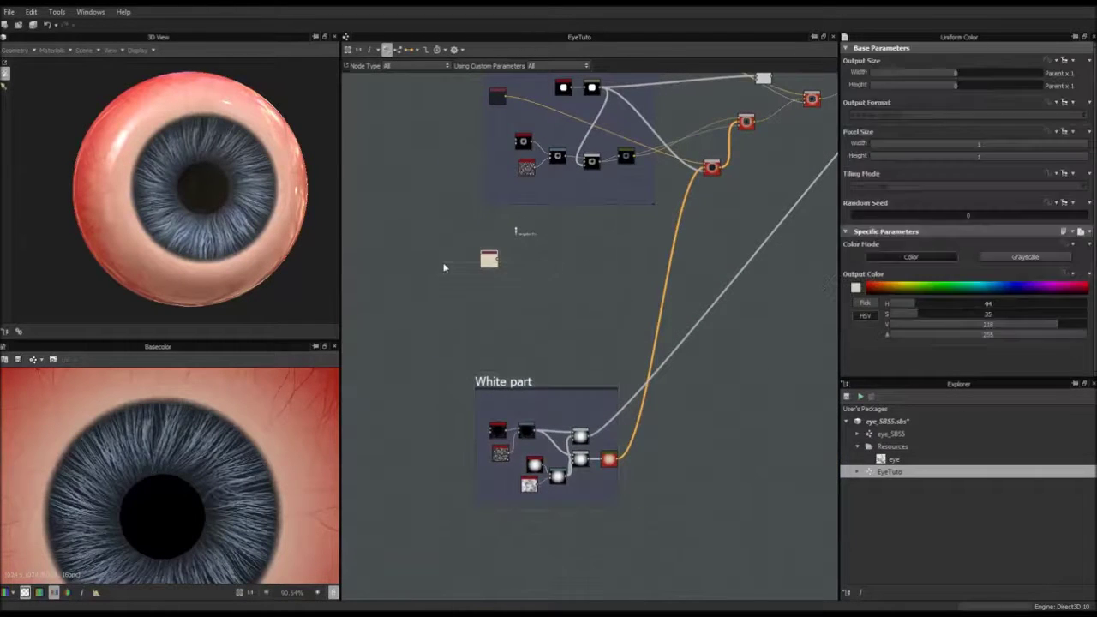
pyautogui.press('Delete')
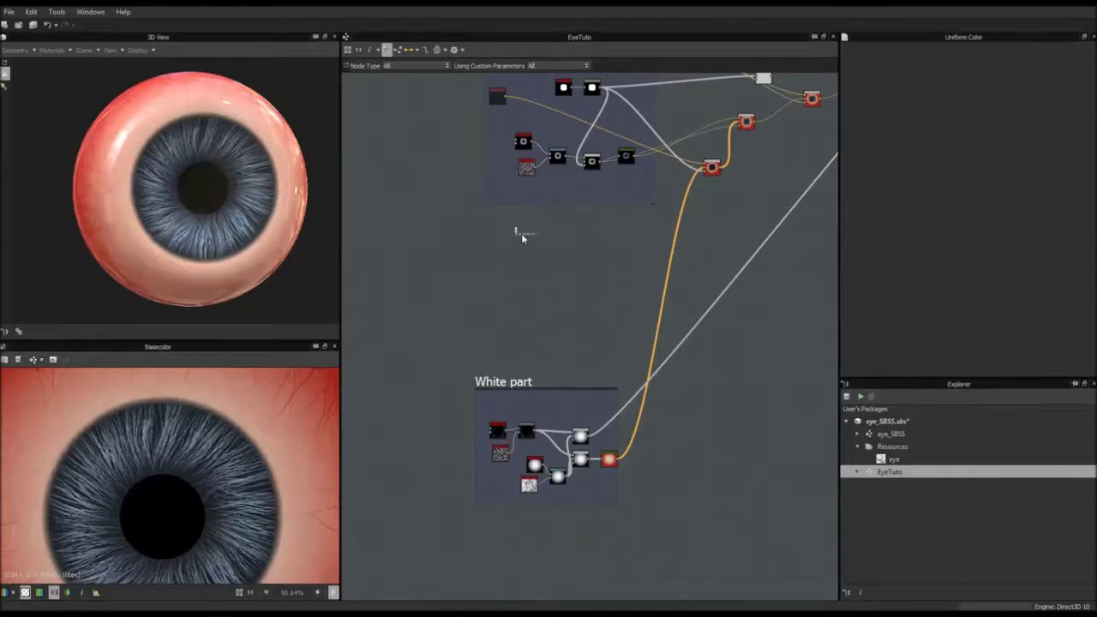
pyautogui.moveTo(498, 201); pyautogui.dragTo(509, 342, button='middle')
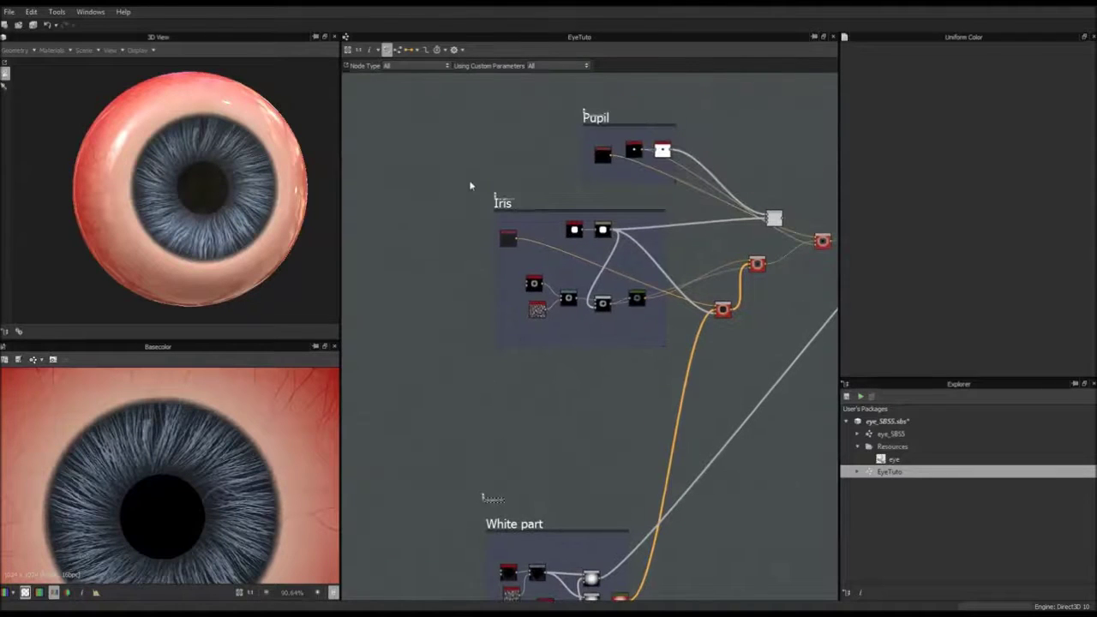
# Shift the Iris frame with its nodes to the left and enlarge the frame downward and to the right
pyautogui.click(534, 225)
pyautogui.moveTo(519, 208); pyautogui.dragTo(380, 214)
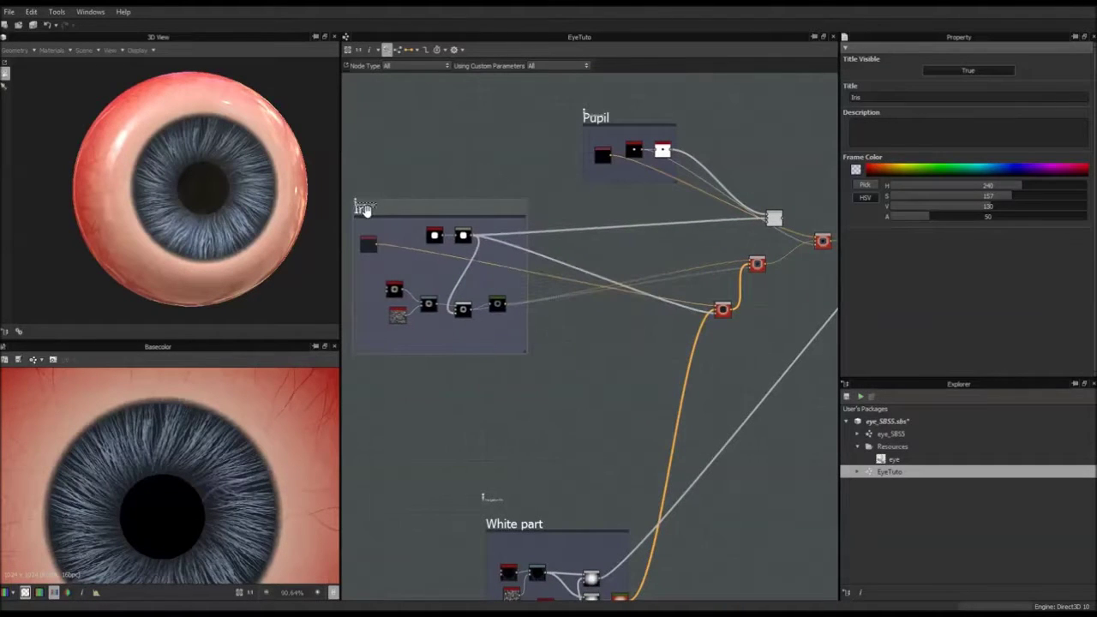
pyautogui.moveTo(526, 352); pyautogui.dragTo(660, 495)
# Move the Gradient Map node in the Iris frame further right, making room after the Blend node
pyautogui.scroll(3, 440, 333)
pyautogui.moveTo(440, 333); pyautogui.dragTo(517, 377, button='middle')
pyautogui.scroll(4, 517, 377)
pyautogui.scroll(-3, 518, 377)
pyautogui.scroll(-2, 591, 368)
pyautogui.scroll(1, 610, 386)
pyautogui.moveTo(609, 386); pyautogui.dragTo(565, 386, button='middle')
pyautogui.scroll(4, 525, 347)
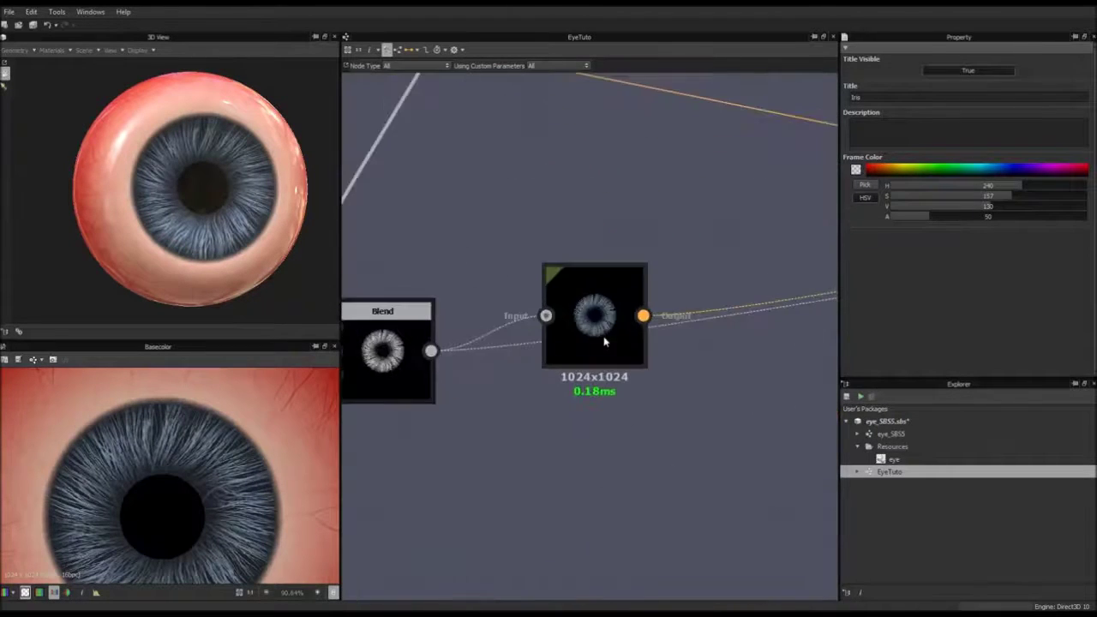
pyautogui.scroll(-2, 522, 414)
pyautogui.moveTo(480, 430); pyautogui.dragTo(642, 331, button='middle')
pyautogui.moveTo(734, 326); pyautogui.dragTo(611, 334, button='middle')
pyautogui.moveTo(576, 293); pyautogui.dragTo(735, 261)
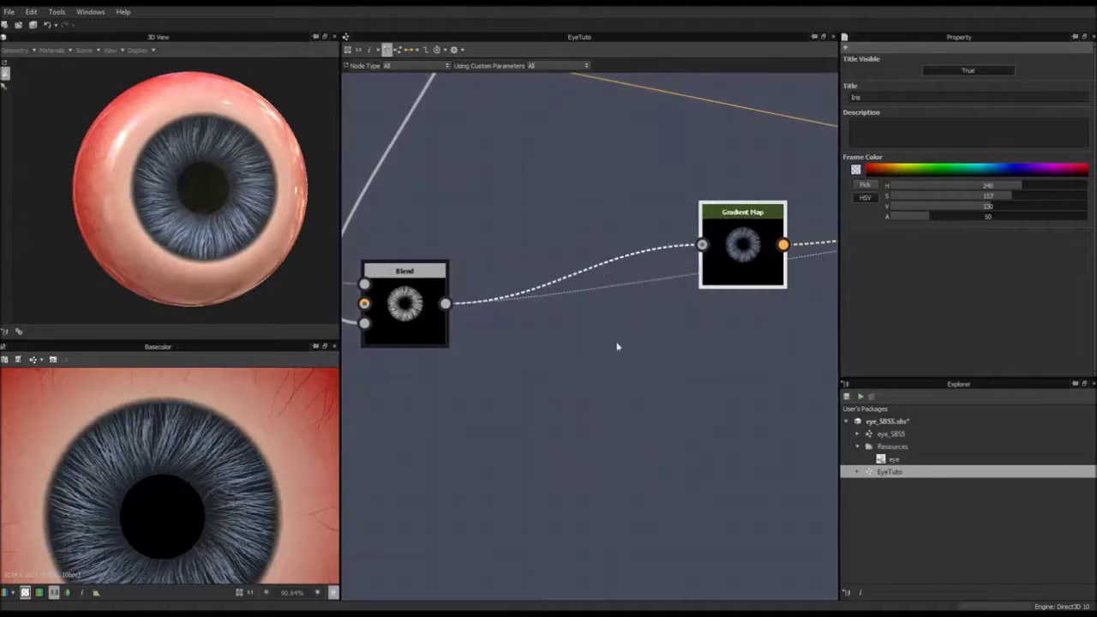
# Add a Splatter Circular node in the Iris frame and place it below the Perlin Noise Zoom node
pyautogui.moveTo(499, 437); pyautogui.dragTo(717, 382, button='middle')
pyautogui.scroll(-2, 718, 382)
pyautogui.moveTo(509, 387); pyautogui.dragTo(639, 369, button='middle')
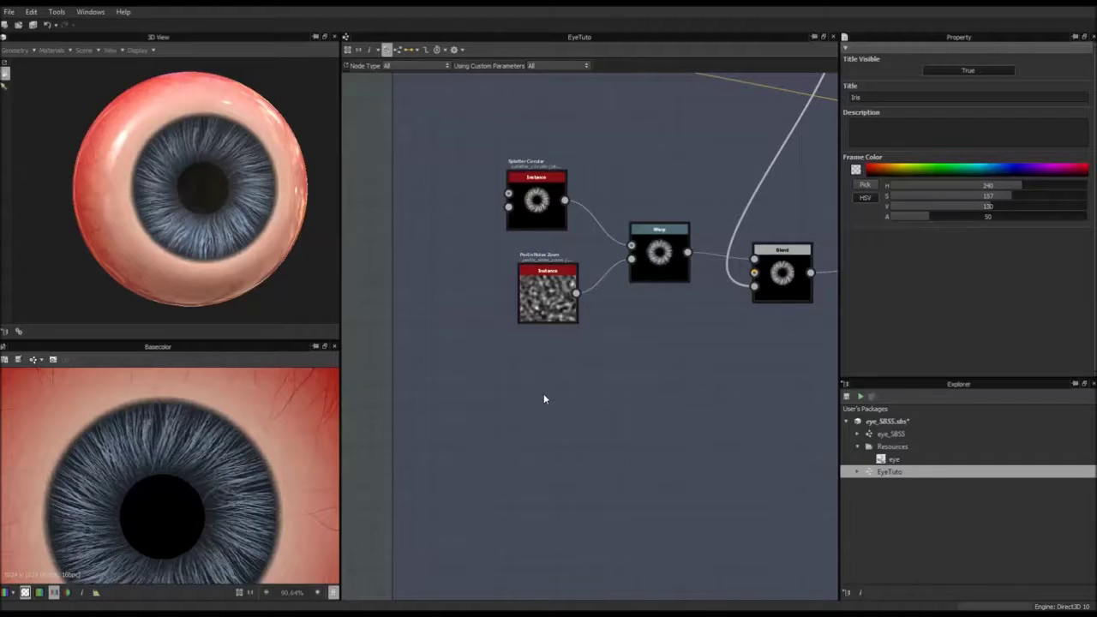
pyautogui.press('space')
pyautogui.write('splatter')
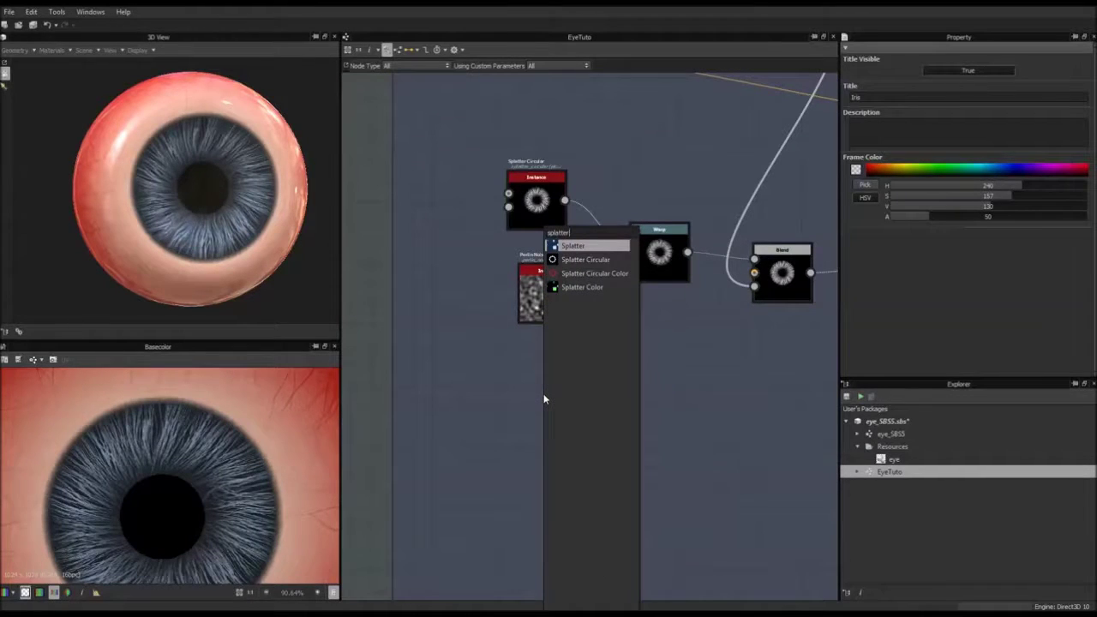
pyautogui.press('Down')
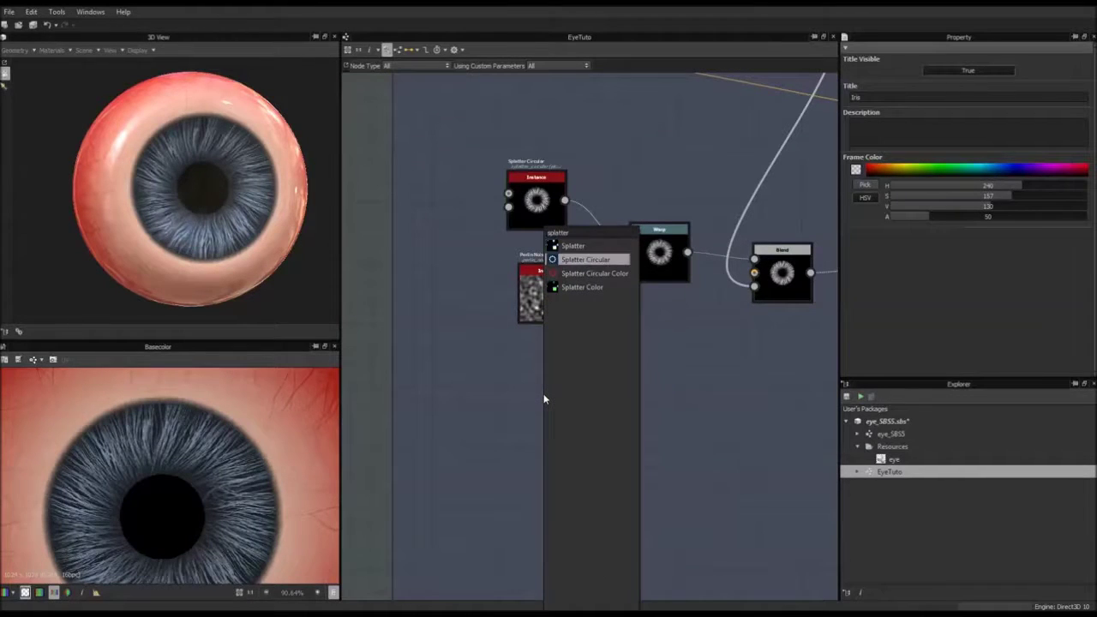
pyautogui.press('Return')
pyautogui.moveTo(543, 394); pyautogui.dragTo(526, 412)
pyautogui.scroll(3, 527, 413)
pyautogui.scroll(-1, 604, 349)
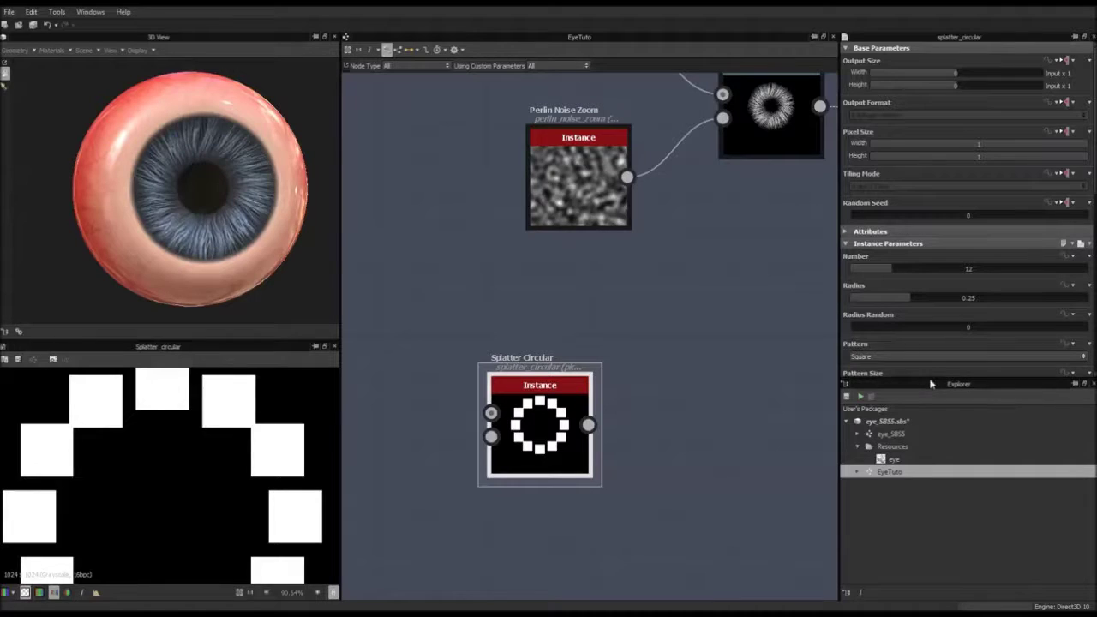
# Enlarge the parameter area and enable Center Orientation on the Splatter Circular node
pyautogui.moveTo(929, 377); pyautogui.dragTo(930, 469)
pyautogui.scroll(-2, 927, 378)
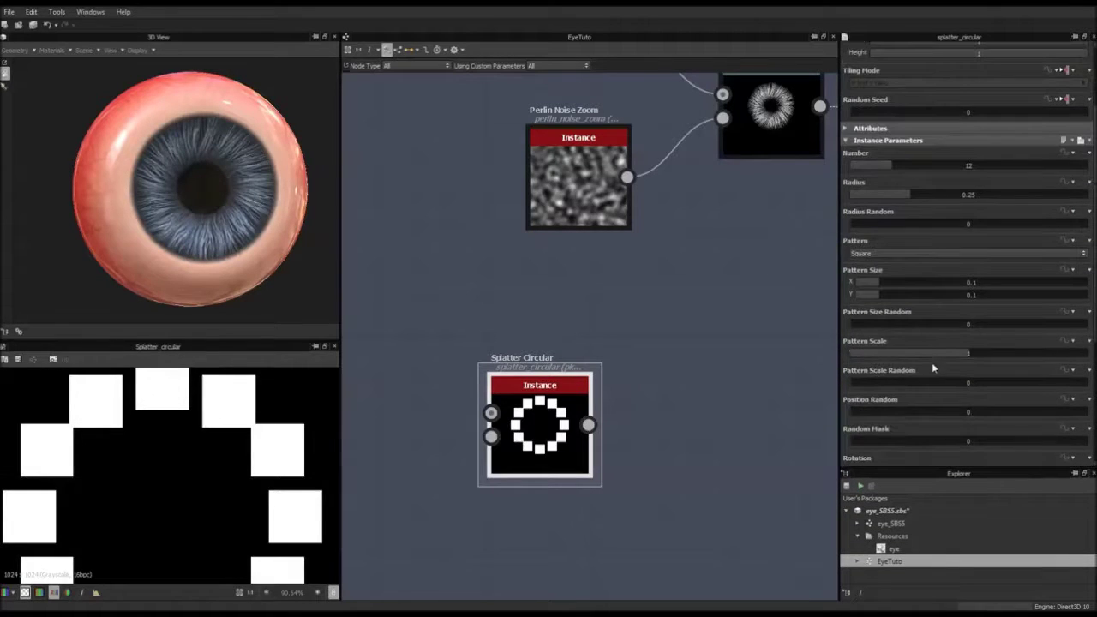
pyautogui.scroll(-3, 943, 369)
pyautogui.click(964, 410)
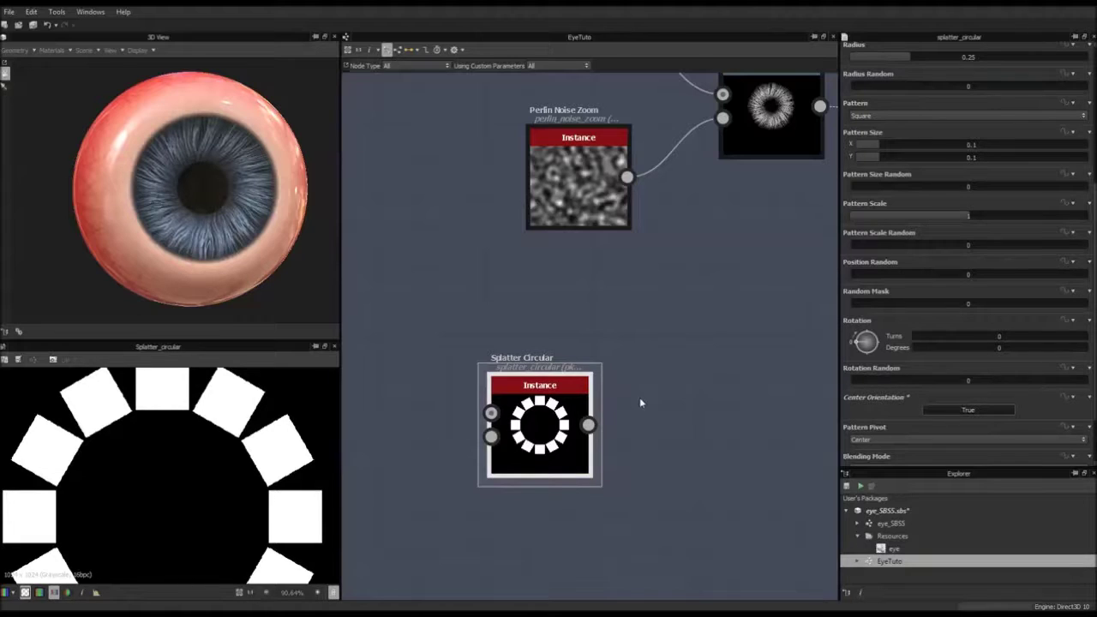
# Set the Splatter Circular pattern to Paraboloid and stretch its Pattern Size X to 0.31
pyautogui.scroll(1, 940, 311)
pyautogui.scroll(2, 940, 311)
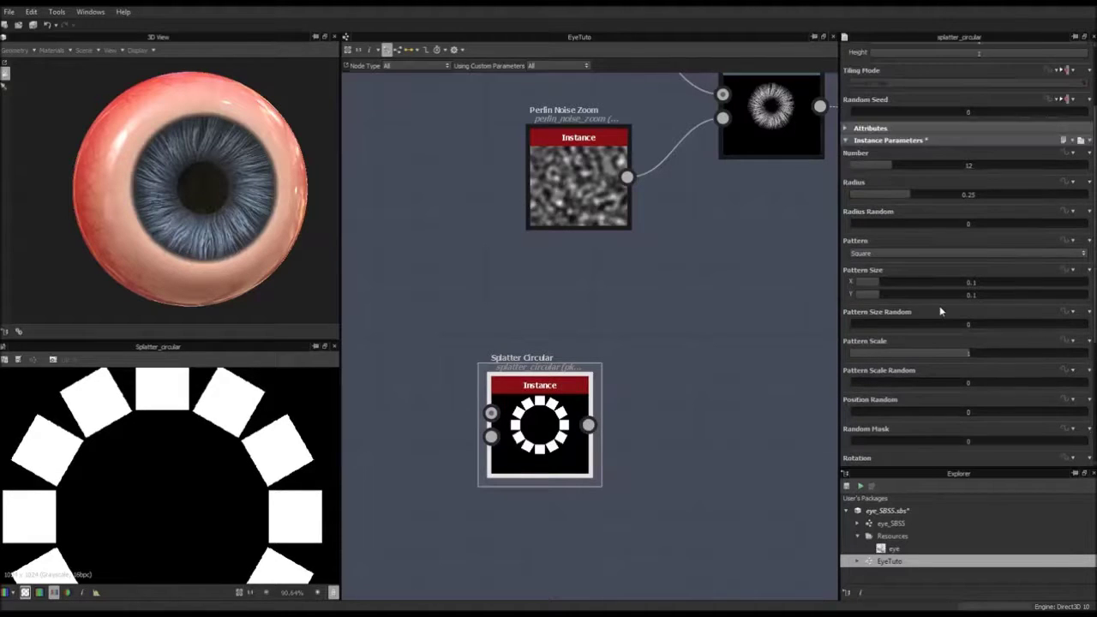
pyautogui.click(928, 253)
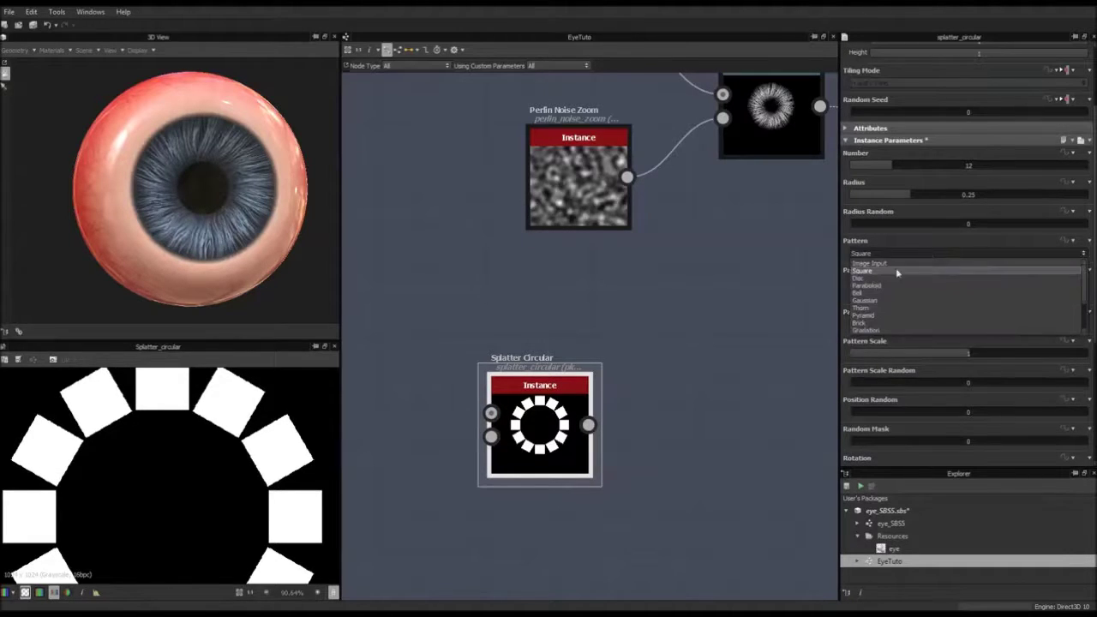
pyautogui.click(878, 285)
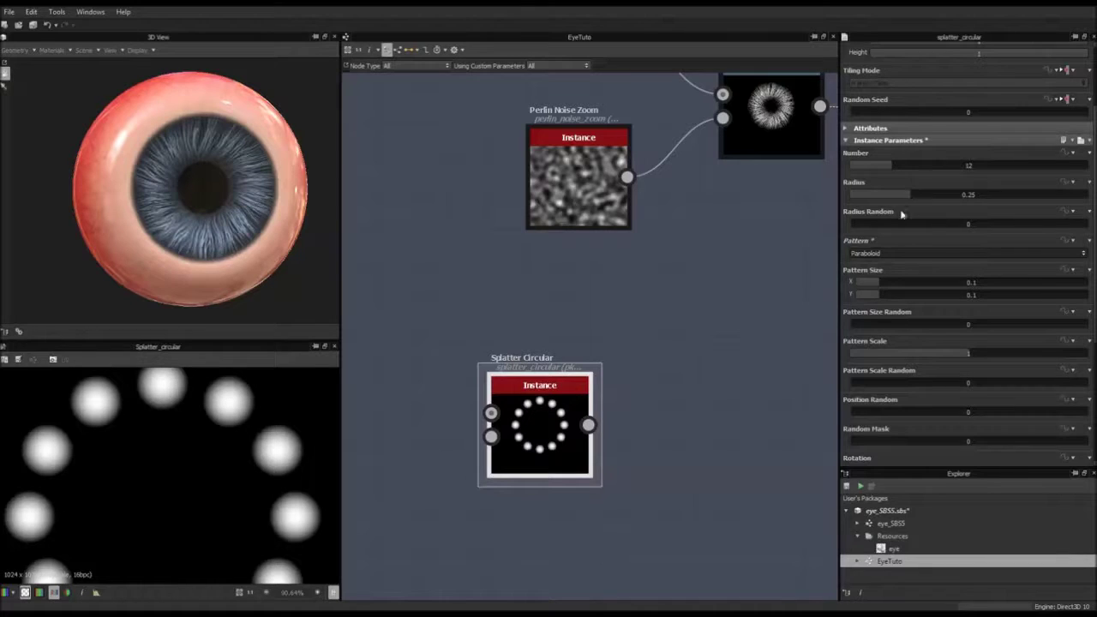
pyautogui.moveTo(880, 283); pyautogui.dragTo(926, 290)
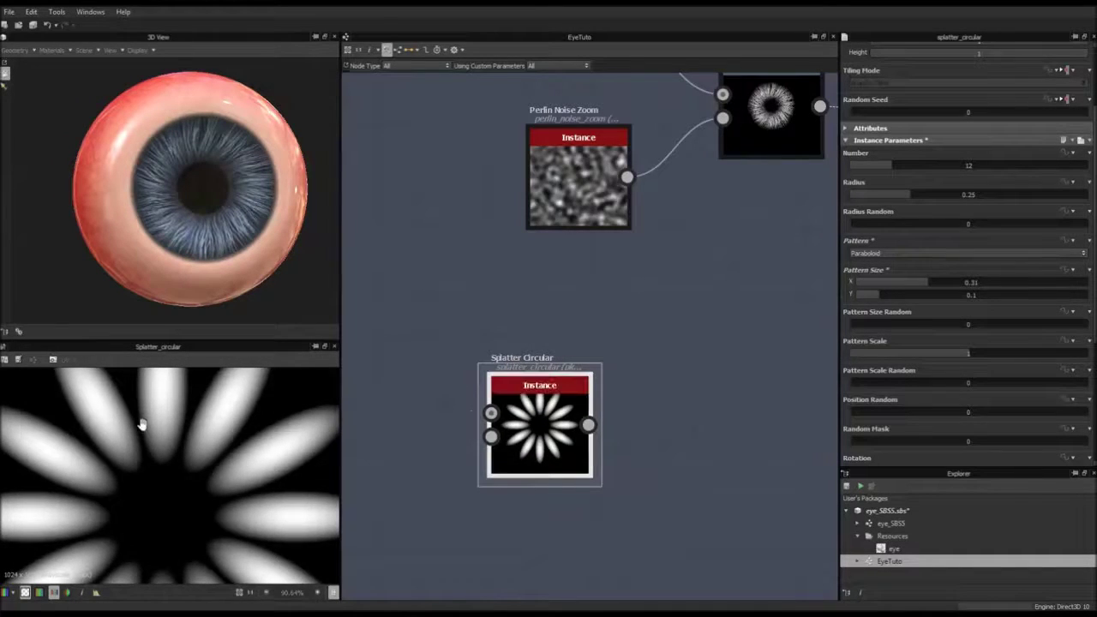
# Connect the Splatter Circular node to the topmost output node in place of the eye colour, previewing the pattern on the 3D model
pyautogui.scroll(-4, 187, 407)
pyautogui.scroll(-5, 710, 225)
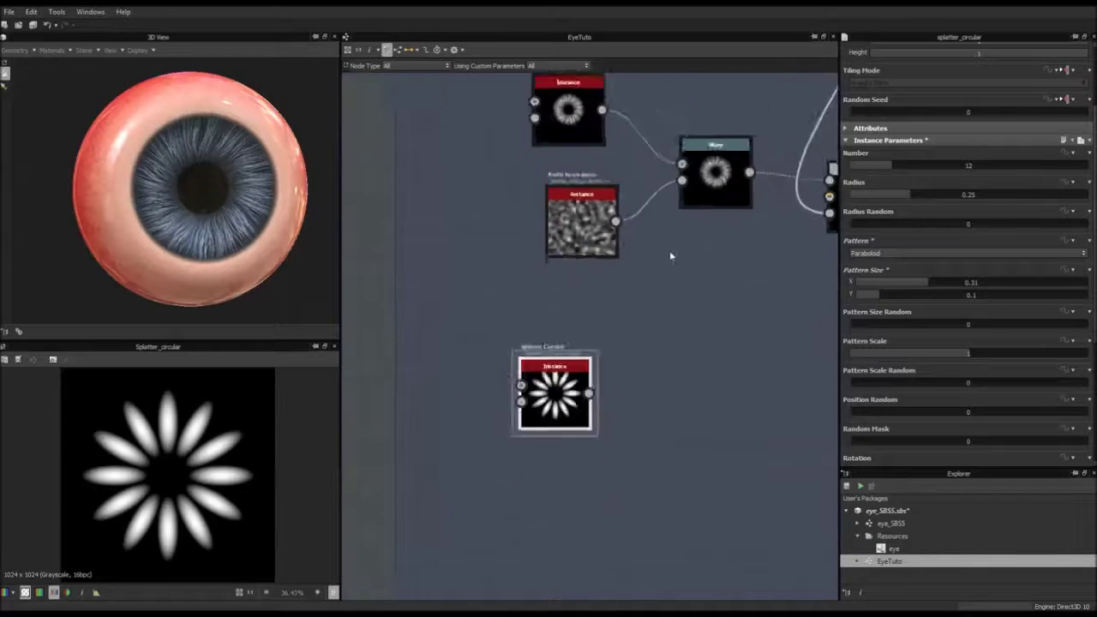
pyautogui.scroll(-6, 677, 279)
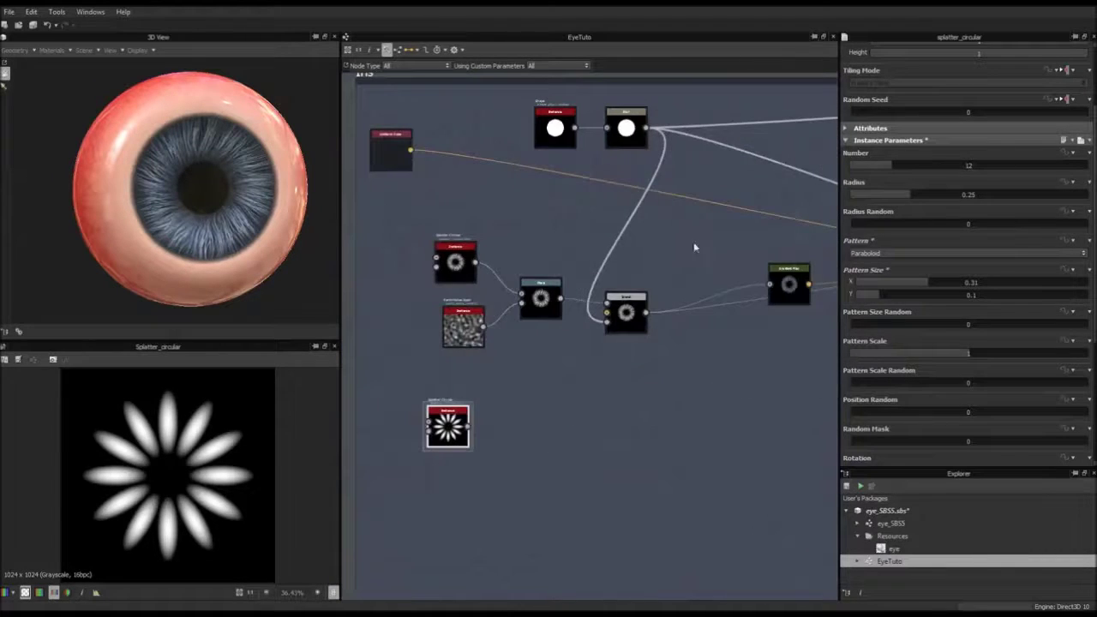
pyautogui.moveTo(714, 225); pyautogui.dragTo(557, 276, button='middle')
pyautogui.scroll(-1, 559, 276)
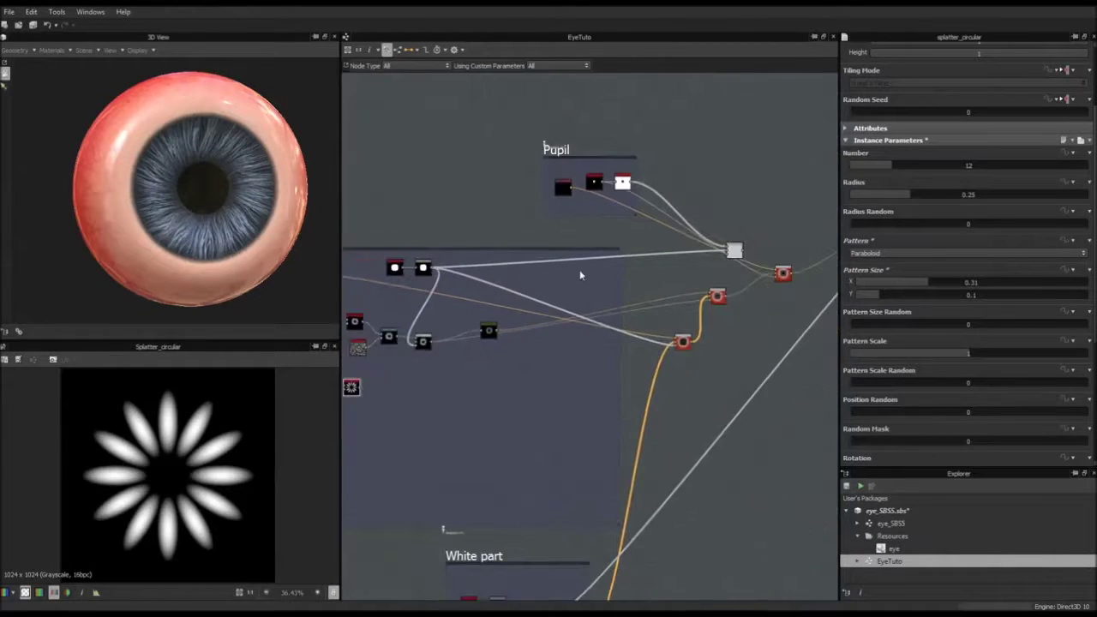
pyautogui.scroll(-2, 582, 275)
pyautogui.scroll(1, 445, 317)
pyautogui.moveTo(531, 349); pyautogui.dragTo(404, 388, button='middle')
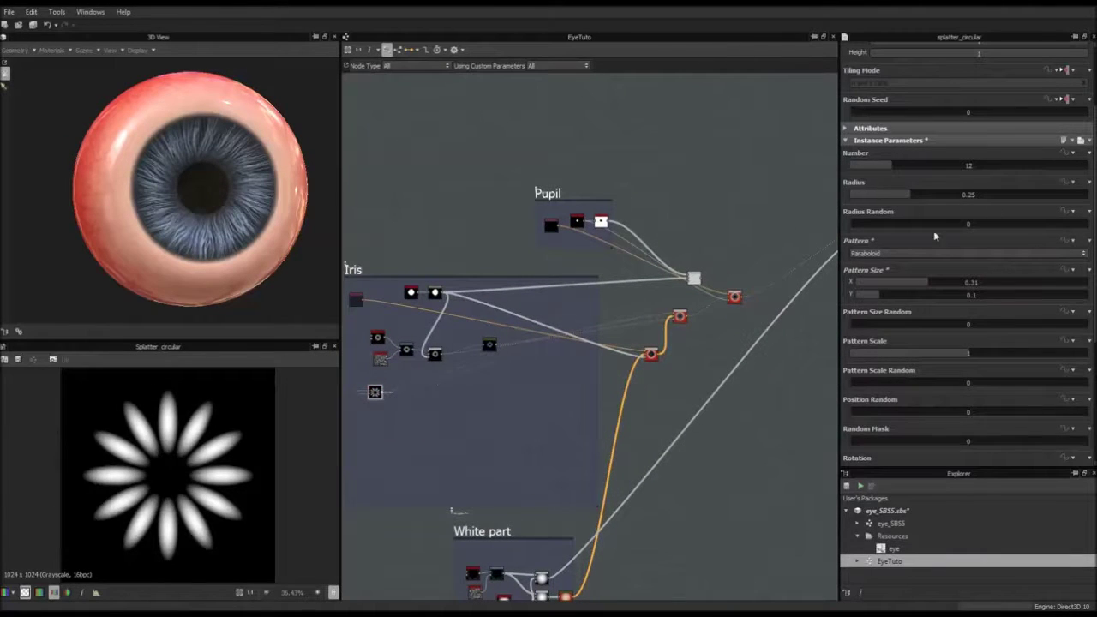
pyautogui.moveTo(818, 227); pyautogui.dragTo(628, 269, button='middle')
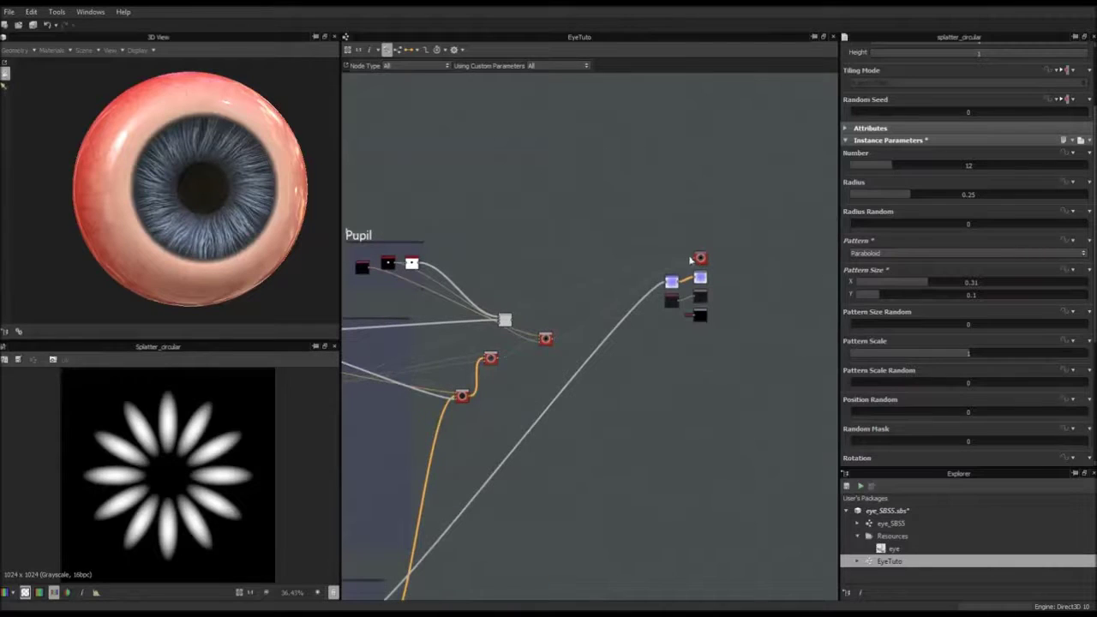
pyautogui.moveTo(696, 262); pyautogui.dragTo(507, 319)
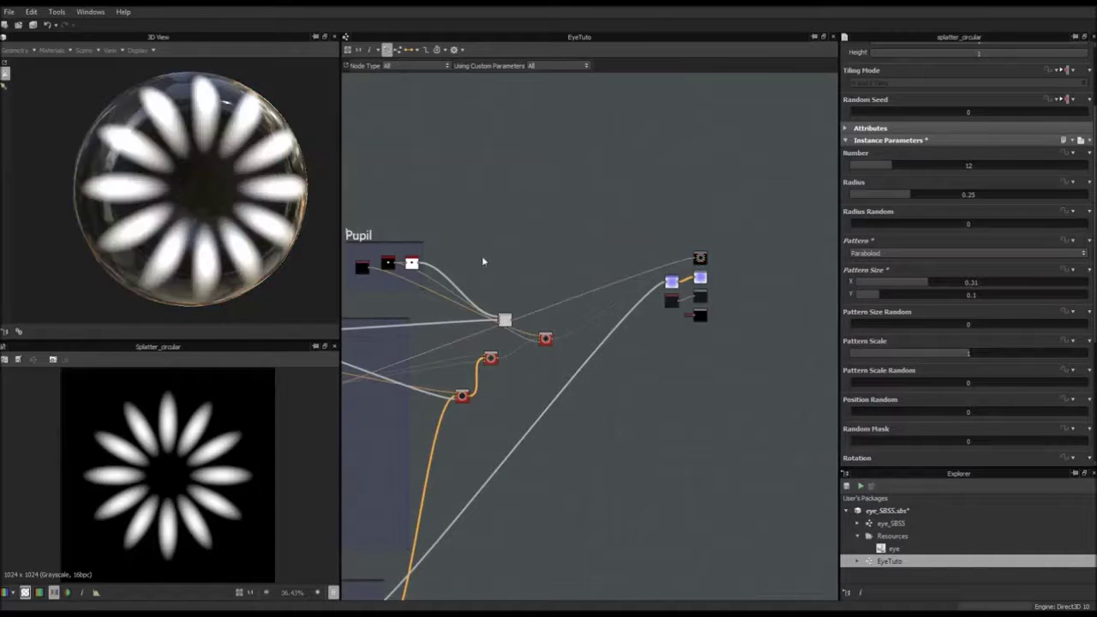
pyautogui.moveTo(203, 180)
pyautogui.mouseDown()
pyautogui.moveTo(180, 182)
pyautogui.moveTo(212, 175)
pyautogui.mouseUp()
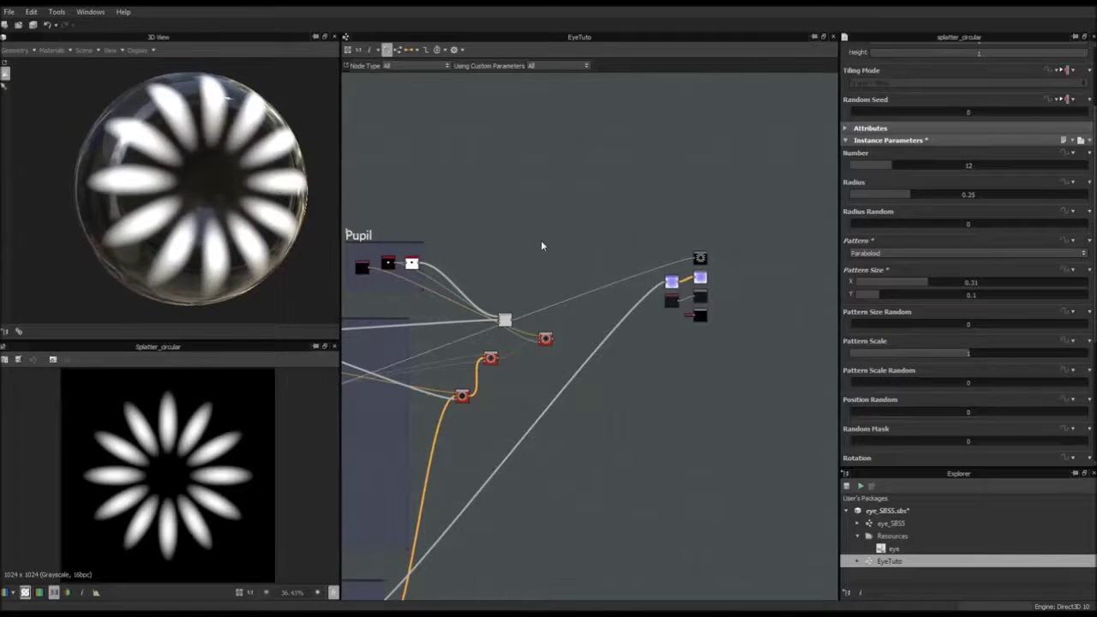
# Increase the Splatter Circular radius to 0.31
pyautogui.moveTo(518, 332); pyautogui.dragTo(670, 255, button='middle')
pyautogui.scroll(-1, 539, 323)
pyautogui.moveTo(475, 349); pyautogui.dragTo(623, 323, button='middle')
pyautogui.scroll(4, 619, 326)
pyautogui.scroll(-1, 590, 310)
pyautogui.scroll(-3, 623, 327)
pyautogui.scroll(2, 661, 317)
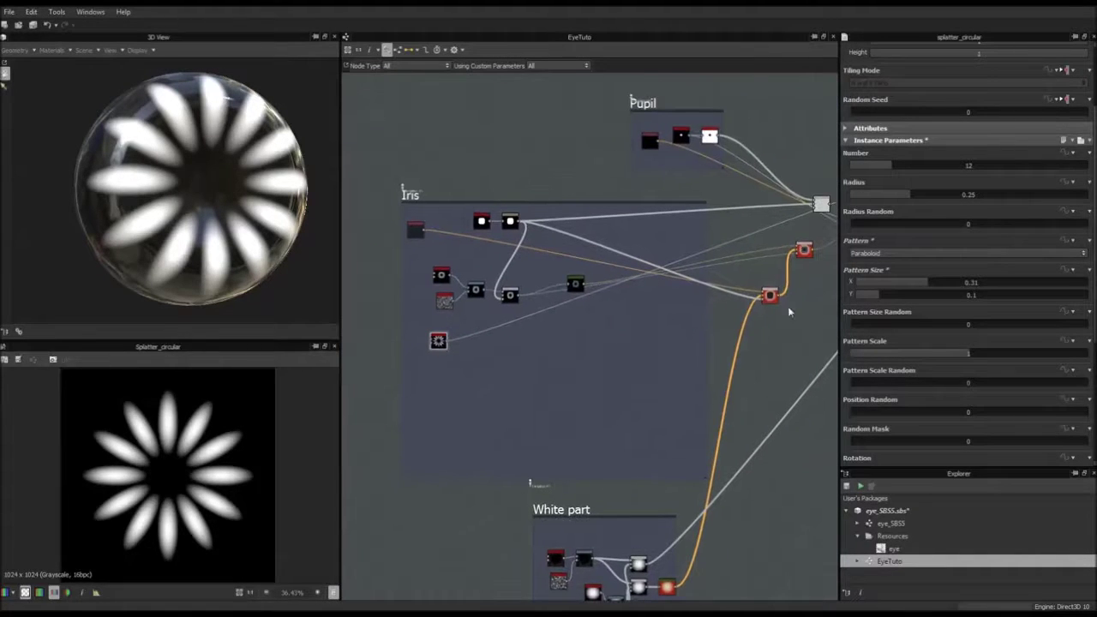
pyautogui.moveTo(905, 193); pyautogui.dragTo(925, 195)
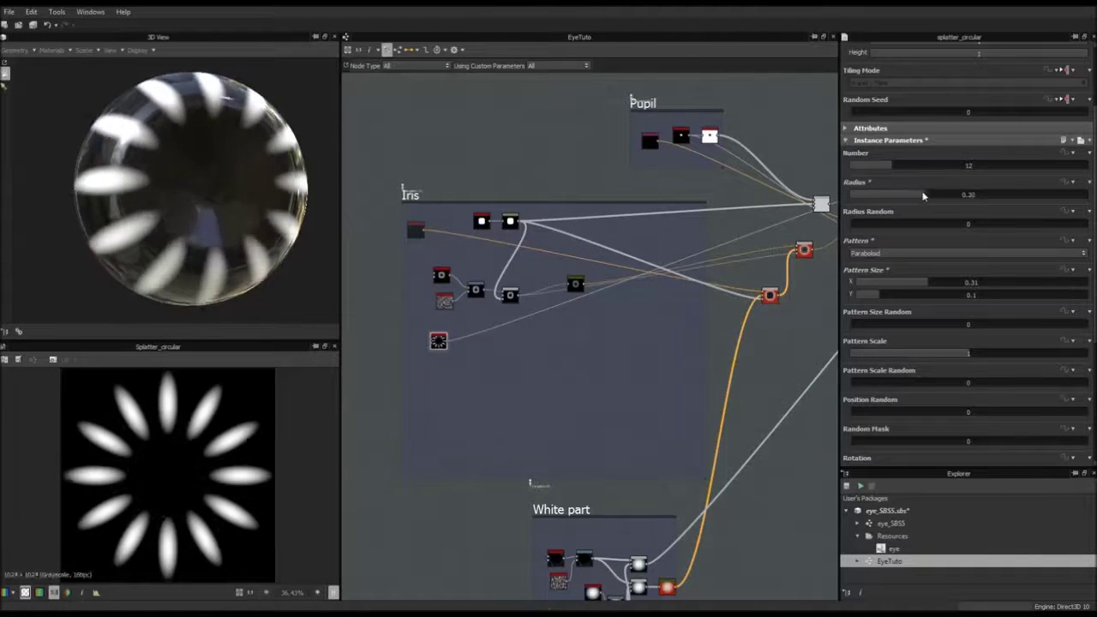
# Set the Pattern Pivot of the Splatter Circular node to Max
pyautogui.scroll(-5, 921, 257)
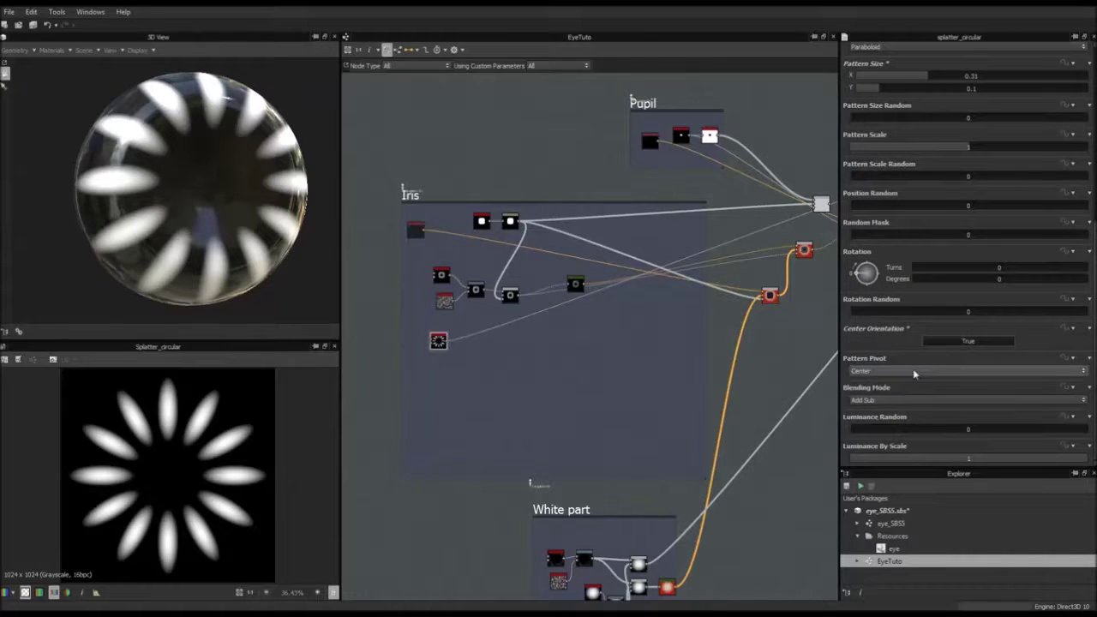
pyautogui.click(913, 370)
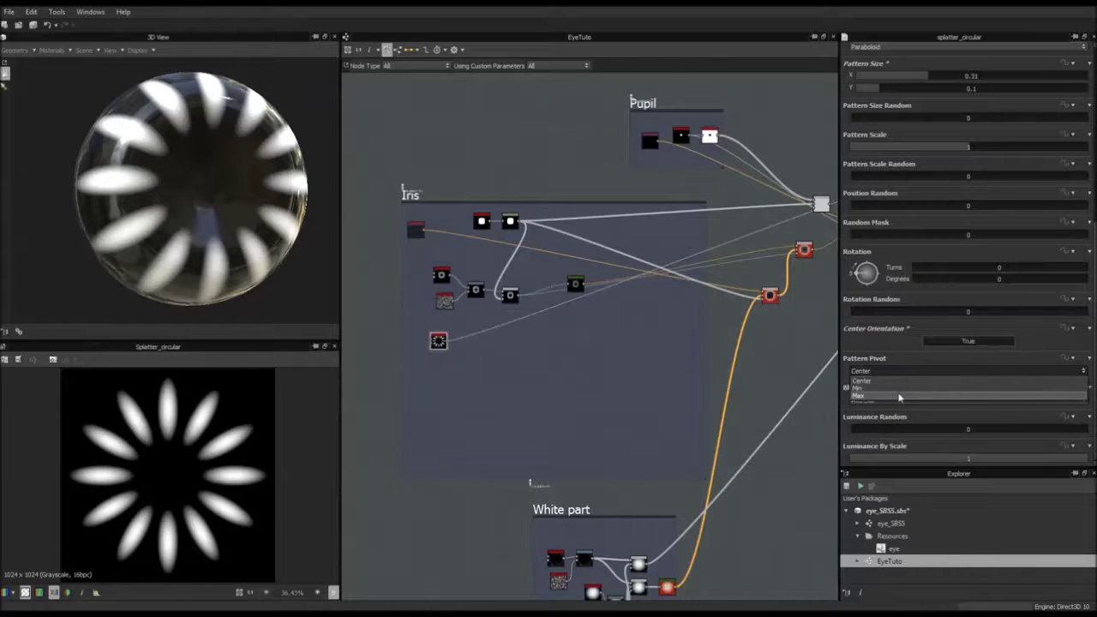
pyautogui.click(899, 396)
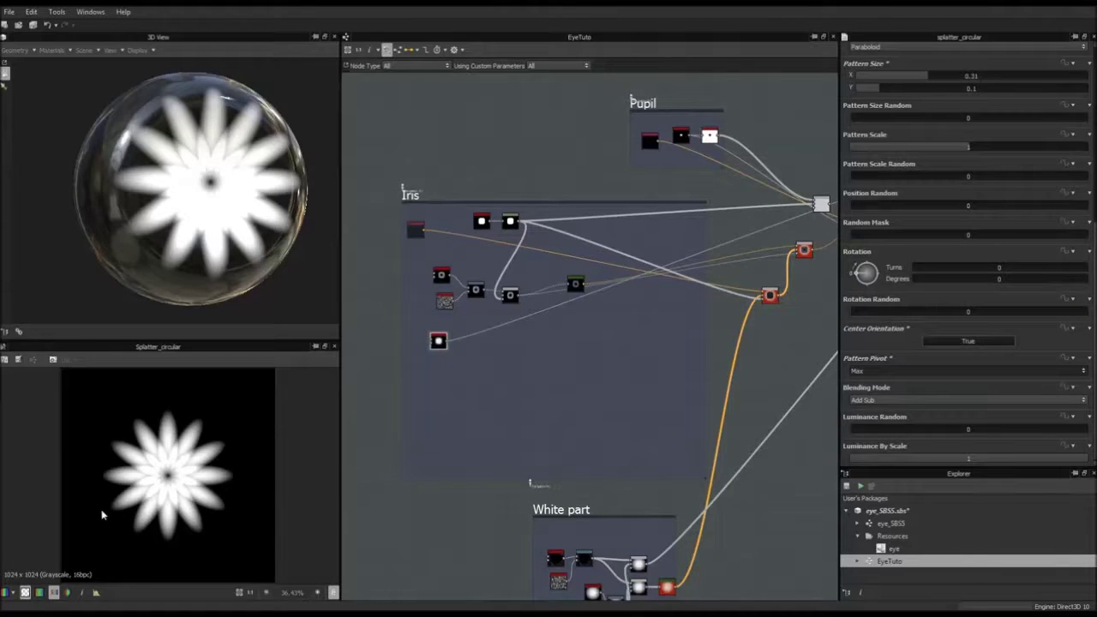
# Set the Splatter Circular's Pattern Scale to 0.69 and Pattern Scale Random to 0.72
pyautogui.scroll(2, 936, 194)
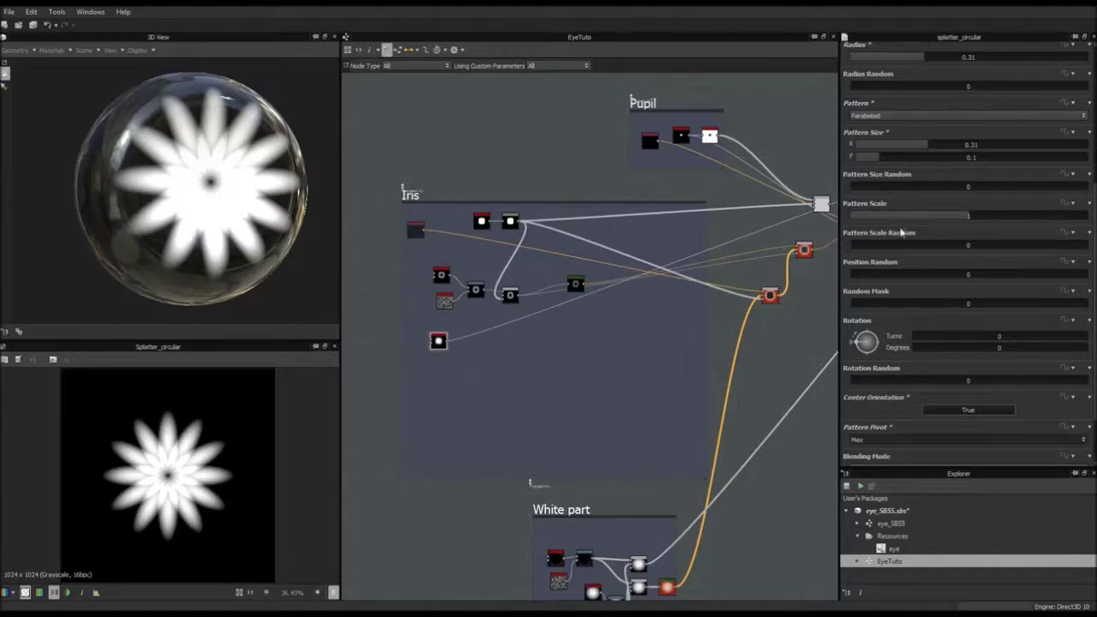
pyautogui.moveTo(961, 219); pyautogui.dragTo(933, 223)
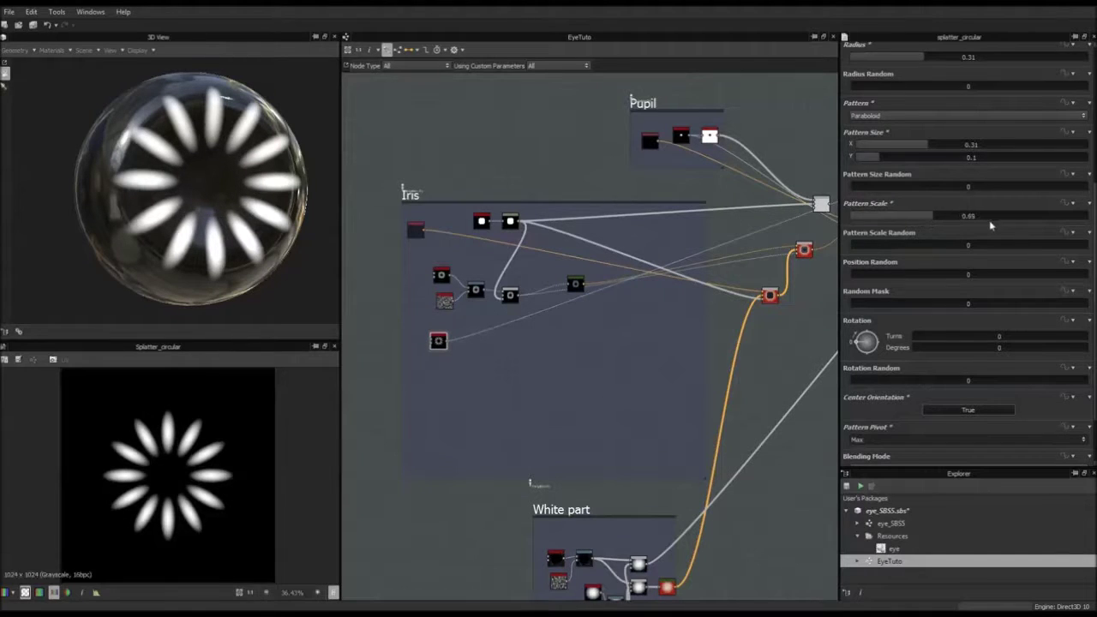
pyautogui.moveTo(859, 245); pyautogui.dragTo(1020, 245)
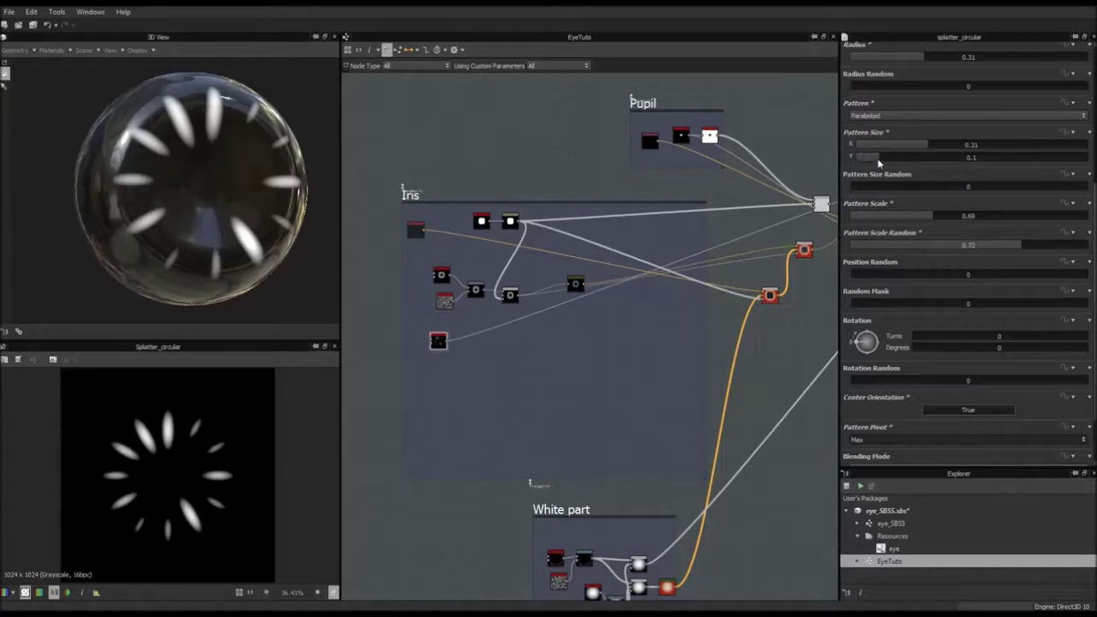
# Narrow the petals with a Pattern Size Y of 0.08 and raise the pattern Number to 22
pyautogui.moveTo(876, 160); pyautogui.dragTo(873, 159)
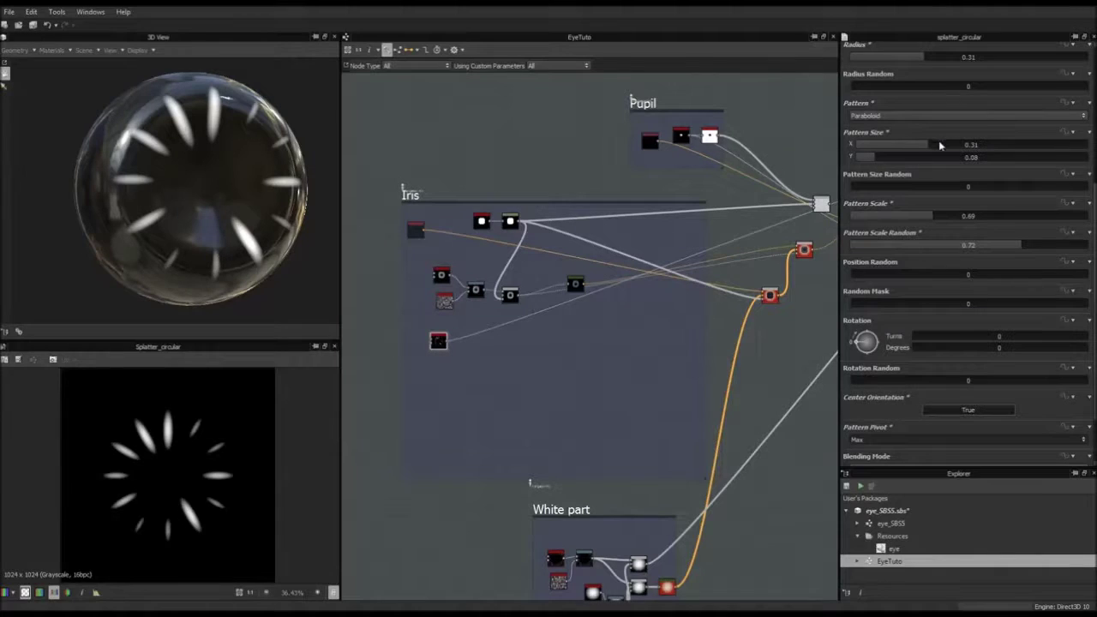
pyautogui.scroll(2, 924, 85)
pyautogui.moveTo(904, 97); pyautogui.dragTo(931, 108)
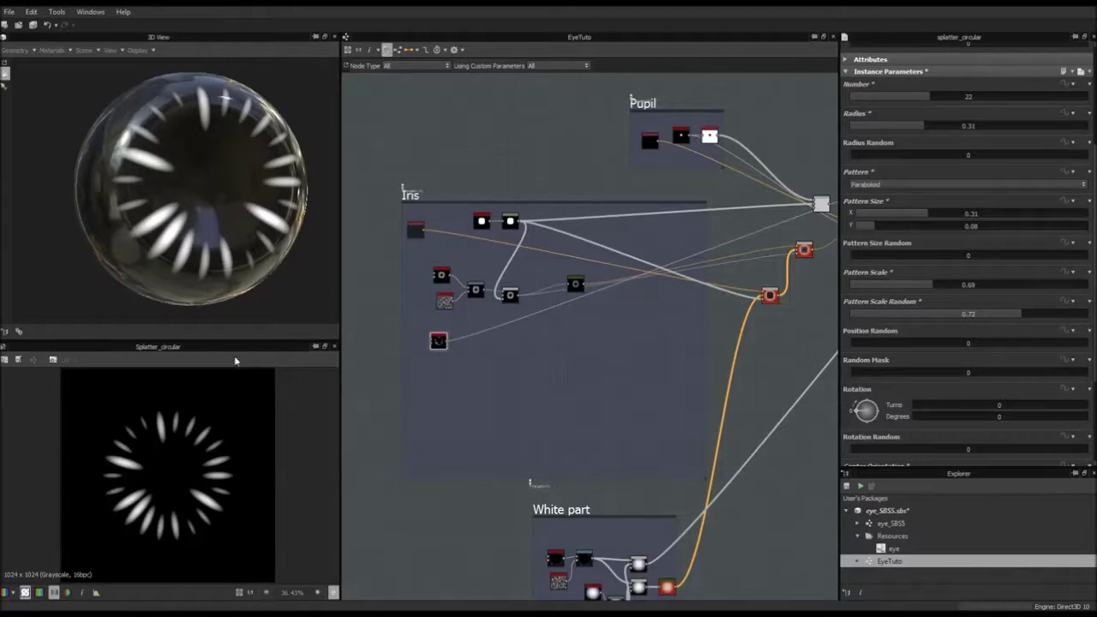
# Switch the splatter pattern to Bell and set its Pattern Size to 0.42 in X and 0.12 in Y
pyautogui.scroll(3, 204, 418)
pyautogui.scroll(-1, 196, 438)
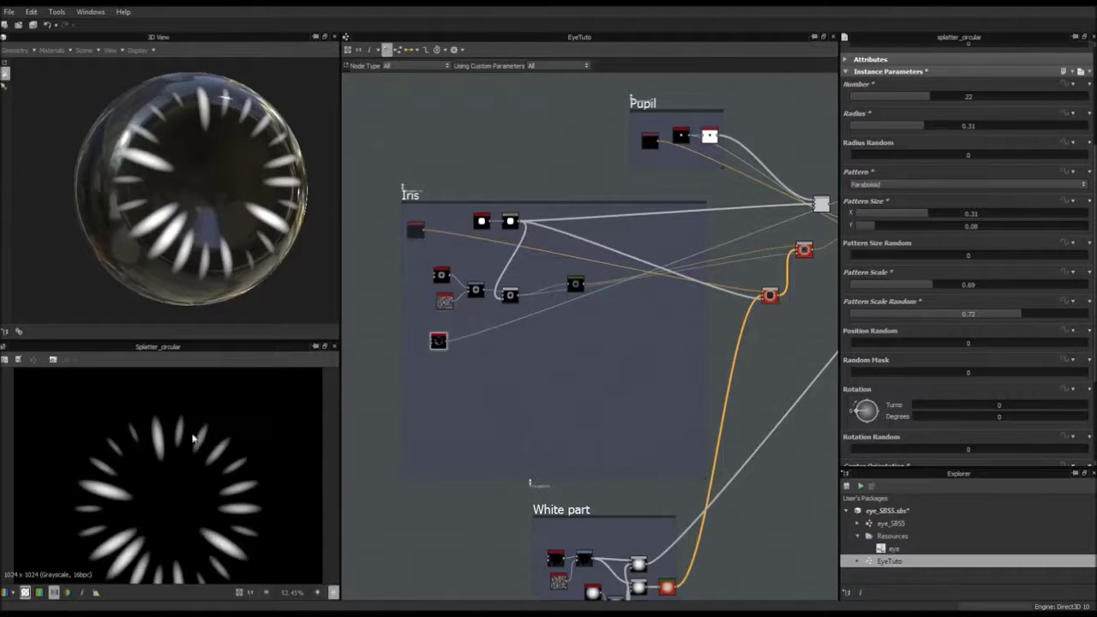
pyautogui.scroll(-2, 471, 394)
pyautogui.scroll(2, 243, 438)
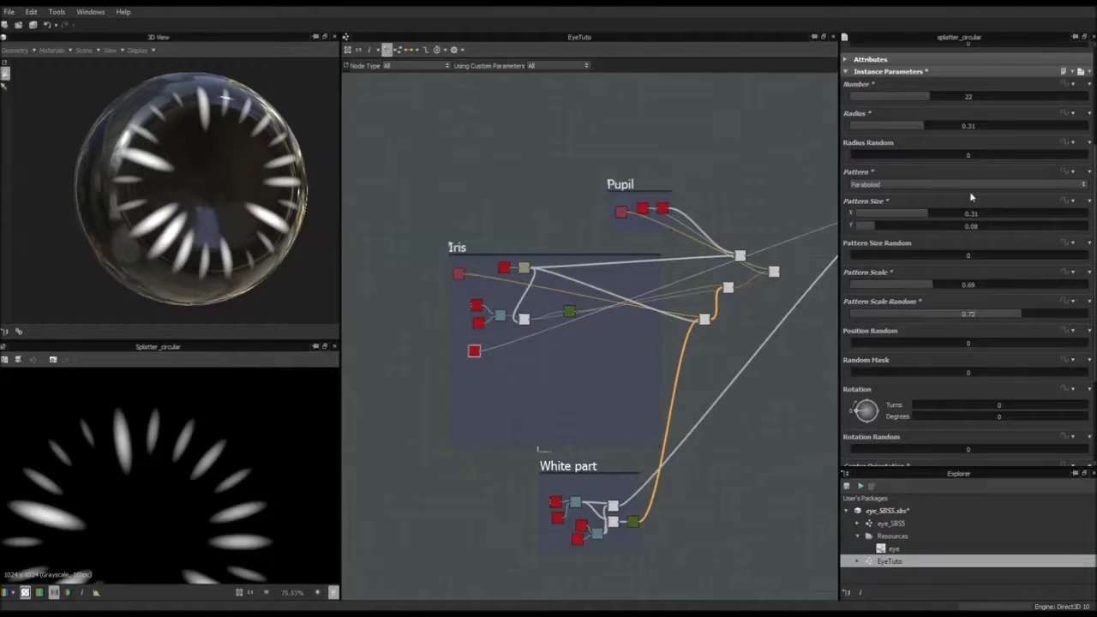
pyautogui.click(915, 182)
pyautogui.click(910, 185)
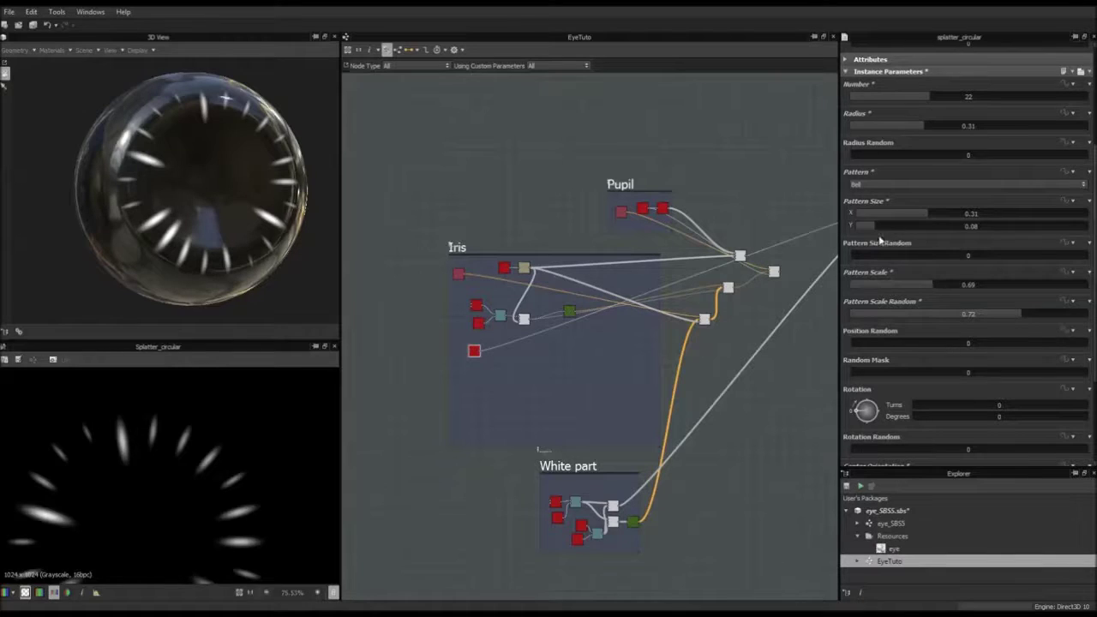
pyautogui.moveTo(877, 226); pyautogui.dragTo(883, 225)
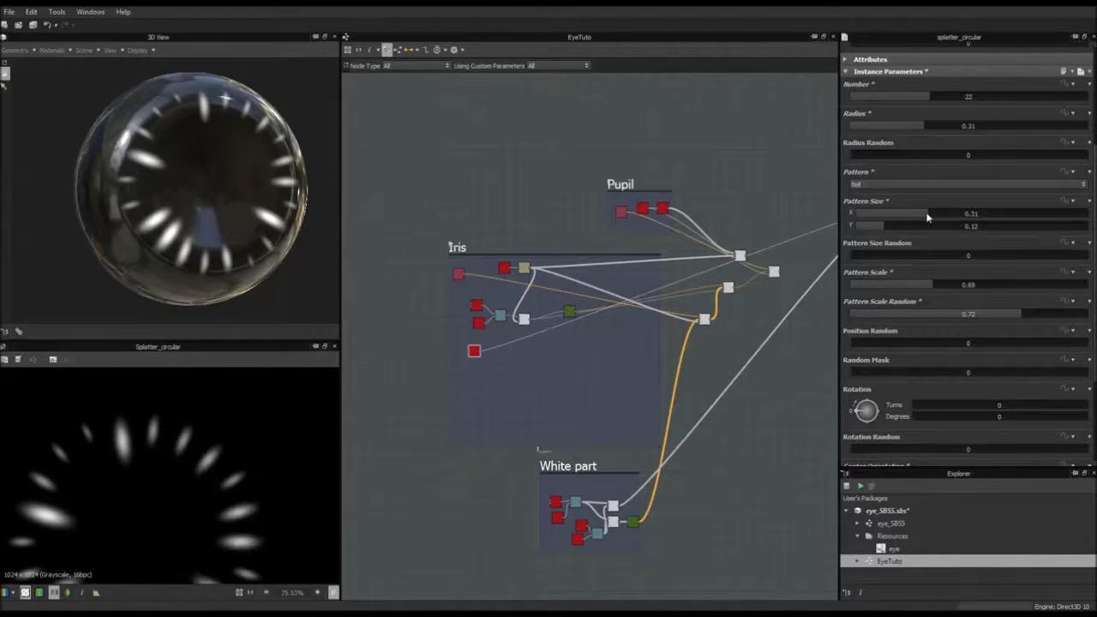
pyautogui.moveTo(926, 218); pyautogui.dragTo(954, 216)
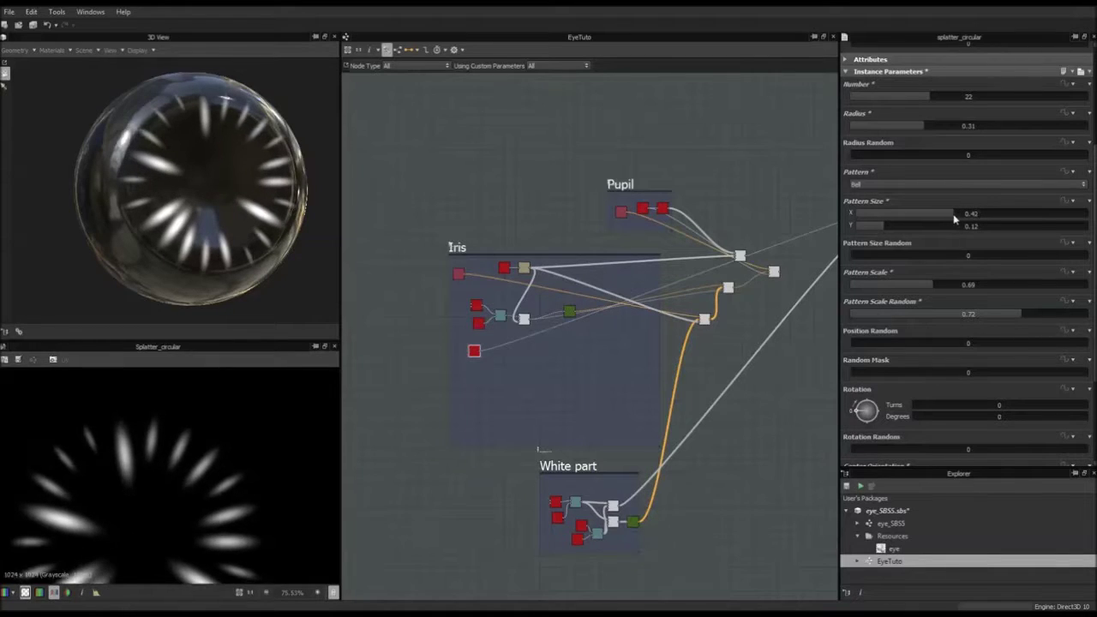
# Vary the petal distribution with Pattern Scale 0.62, Pattern Scale Random 0.41 and Position Random 1
pyautogui.moveTo(927, 283); pyautogui.dragTo(948, 314)
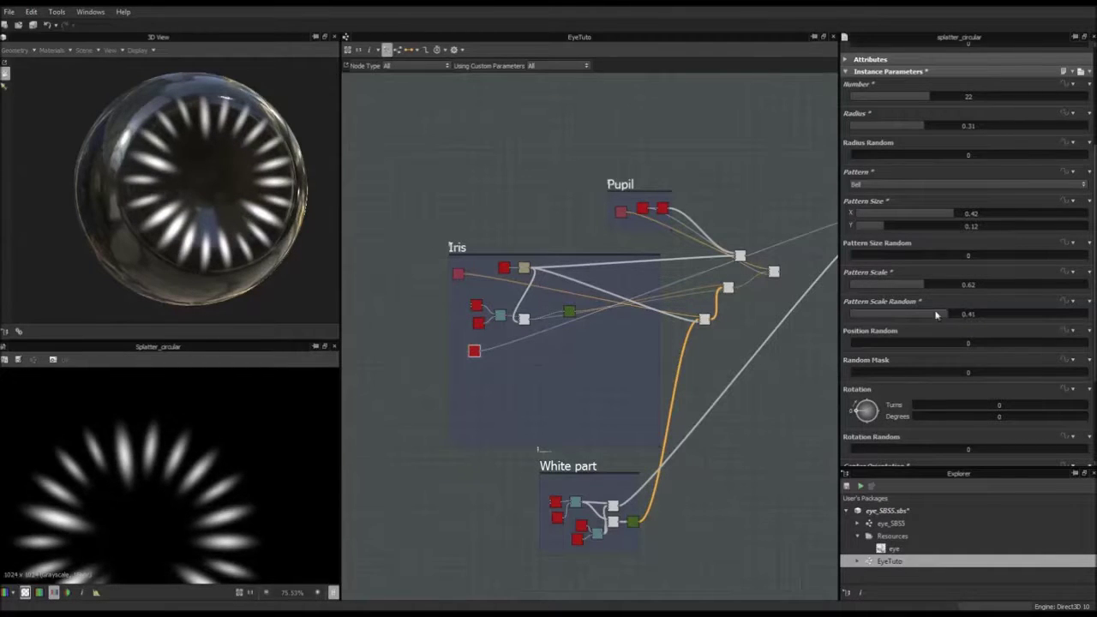
pyautogui.scroll(-3, 914, 352)
pyautogui.moveTo(874, 250); pyautogui.dragTo(912, 249)
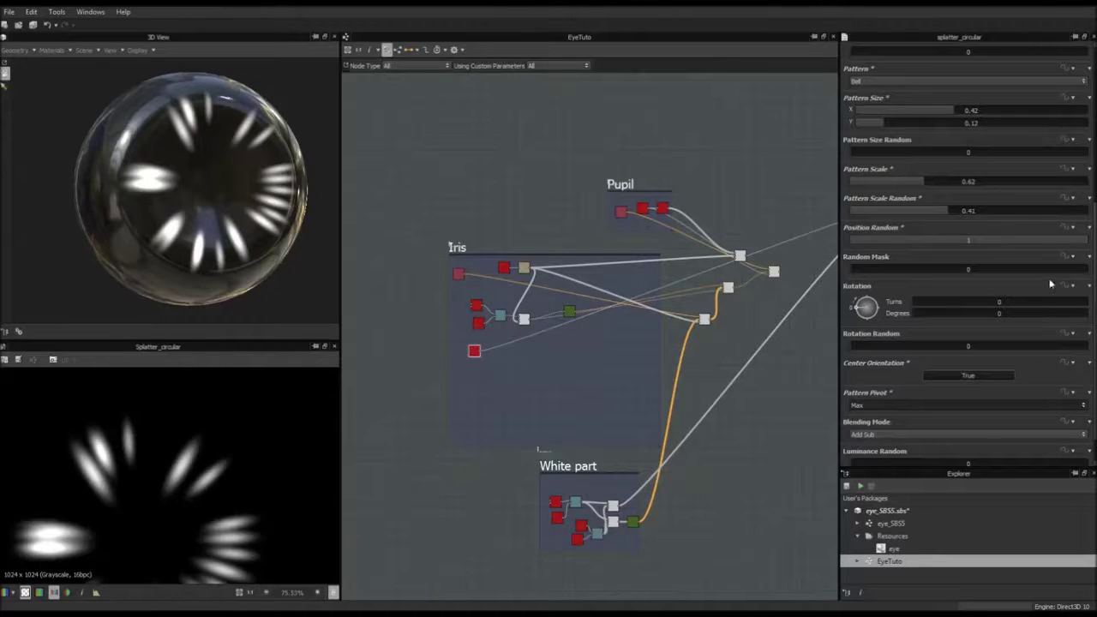
pyautogui.moveTo(216, 475); pyautogui.dragTo(236, 408, button='middle')
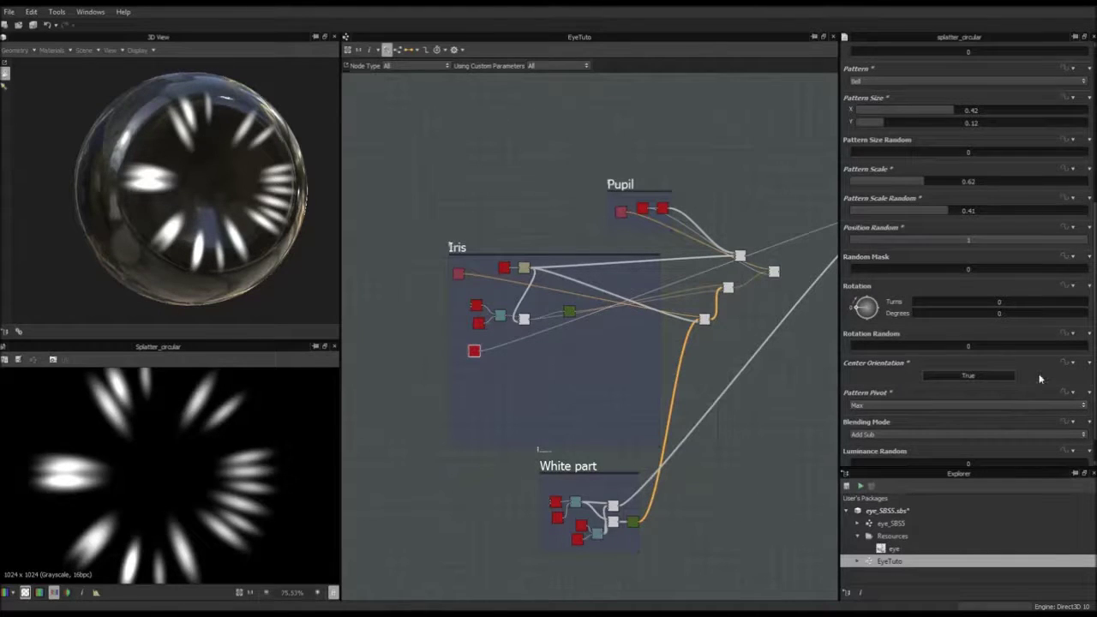
# Try the Max blending mode on the Splatter Circular node, compare the overlapping petals, and restore Add Sub
pyautogui.scroll(-1, 1040, 378)
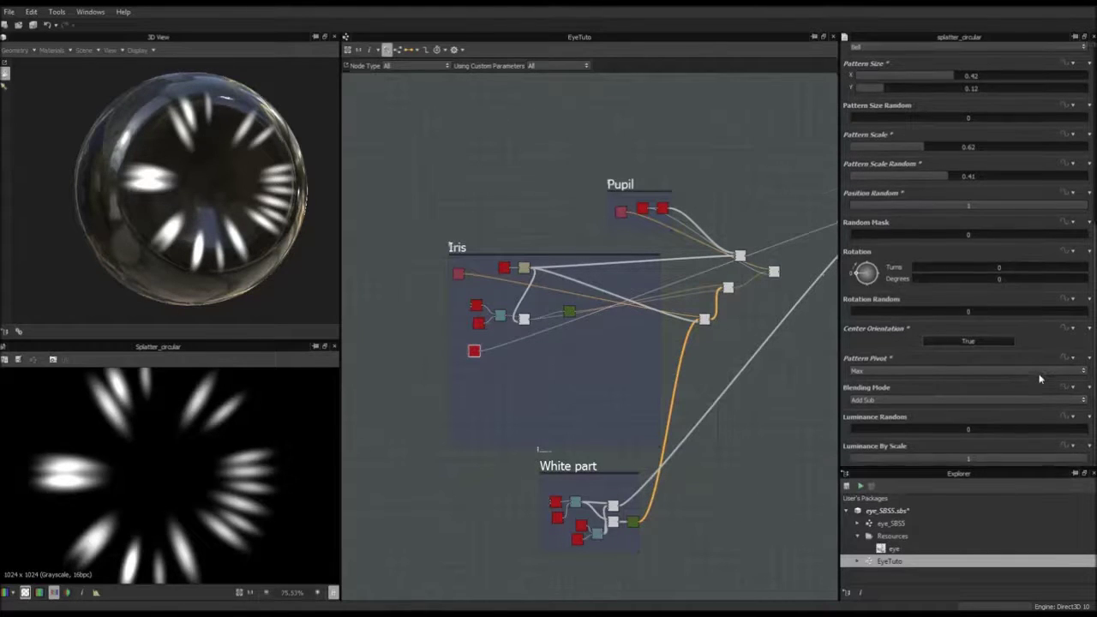
pyautogui.click(908, 398)
pyautogui.click(906, 418)
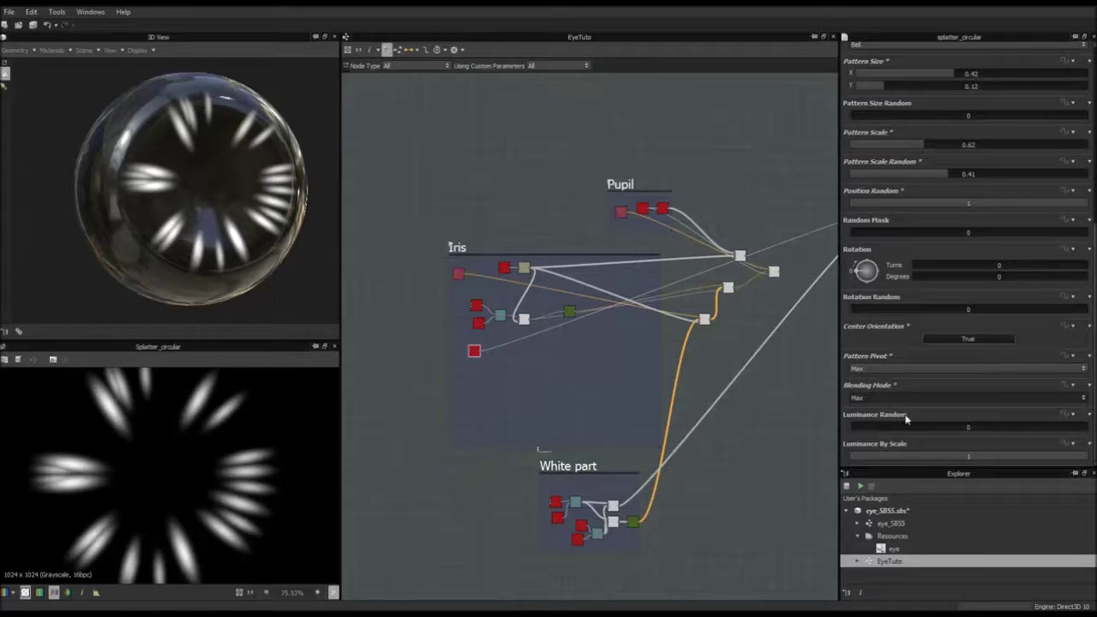
pyautogui.click(906, 395)
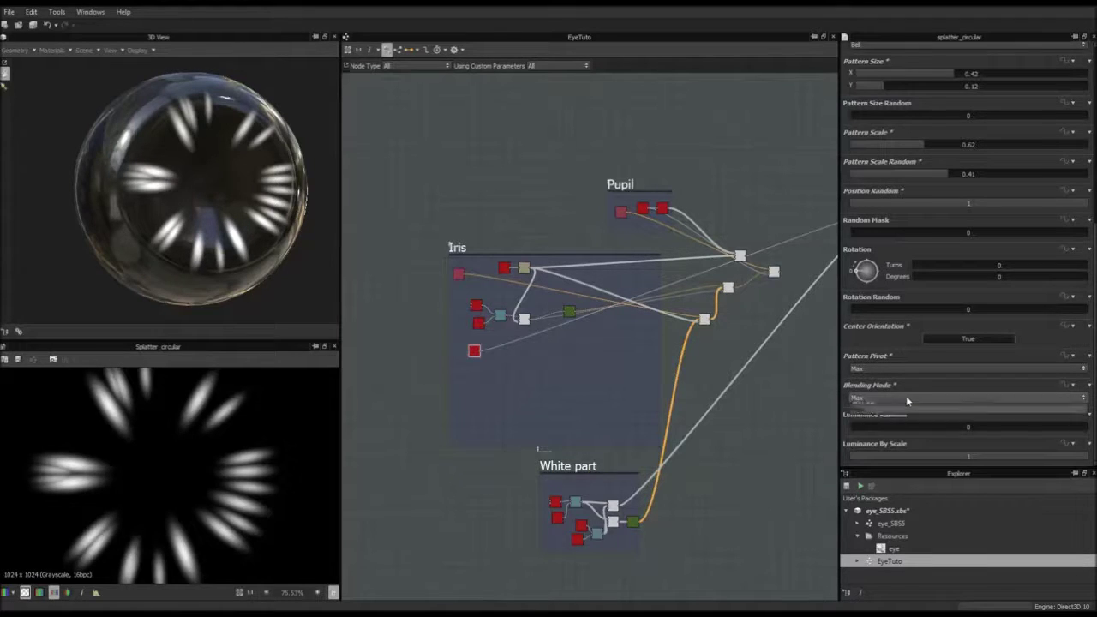
pyautogui.click(899, 407)
pyautogui.scroll(-3, 90, 462)
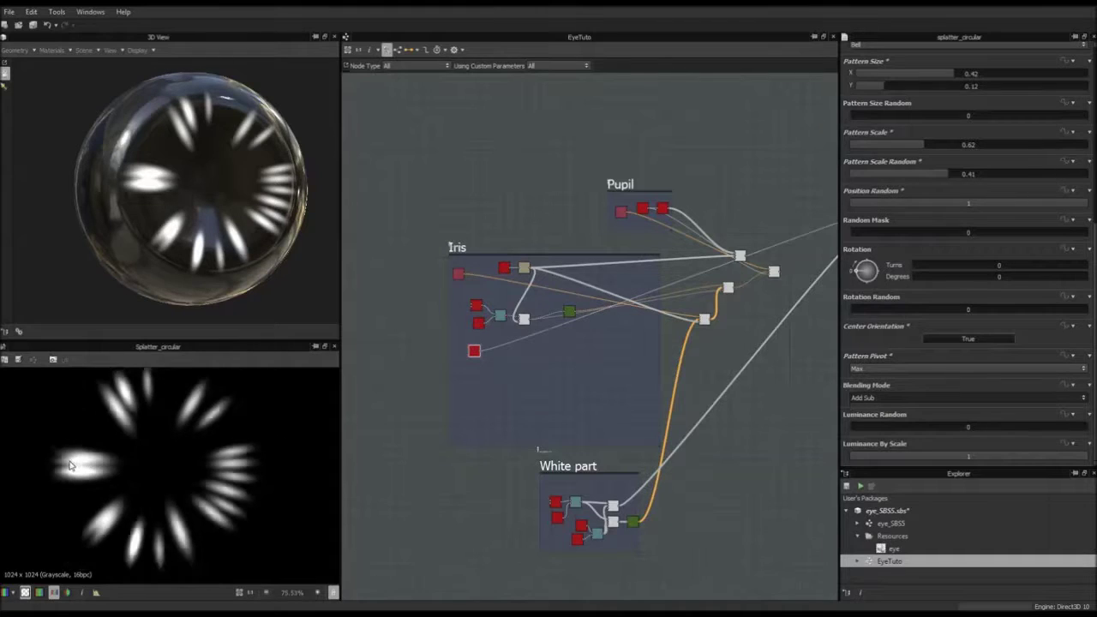
# Raise the Splatter Circular node's pattern Number to 100 for a dense ring of petals
pyautogui.scroll(3, 894, 75)
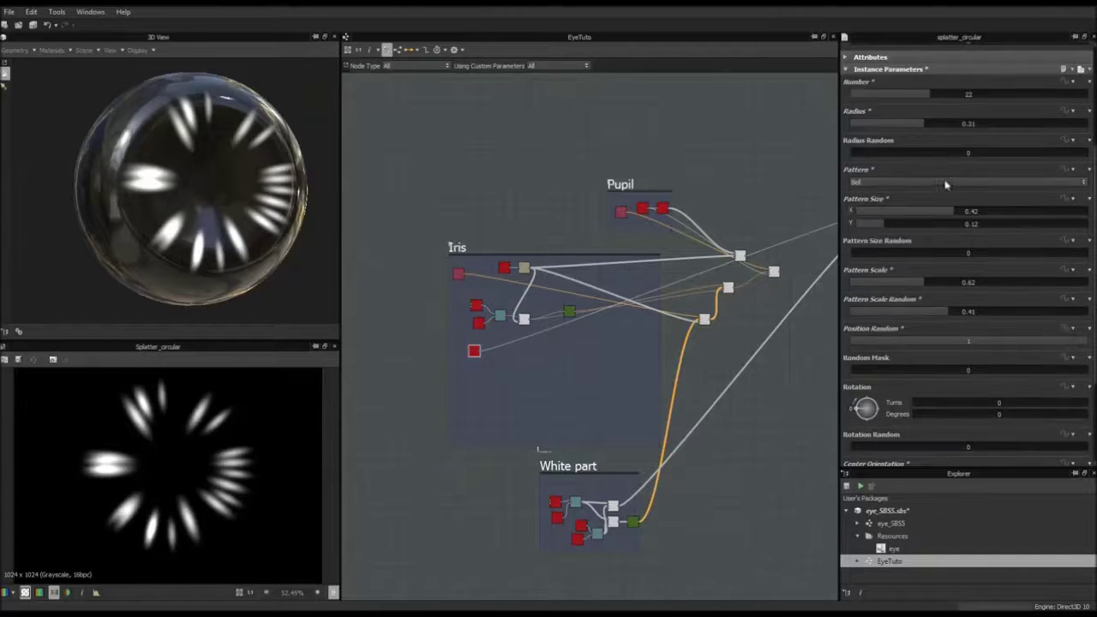
pyautogui.click(976, 92)
pyautogui.write('100')
pyautogui.press('Return')
pyautogui.moveTo(233, 224); pyautogui.dragTo(225, 225)
pyautogui.scroll(3, 232, 216)
pyautogui.scroll(-3, 235, 216)
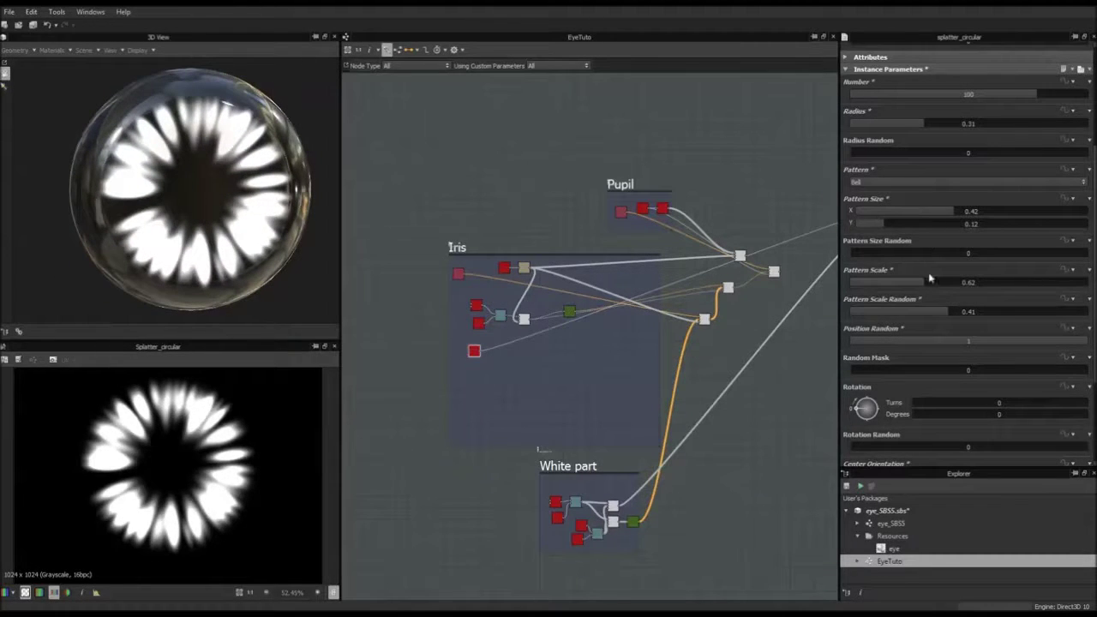
# Vary the petals further with a Pattern Scale Random of 0.6 and a Luminance Random of 0.38
pyautogui.moveTo(948, 315); pyautogui.dragTo(990, 315)
pyautogui.scroll(-2, 934, 271)
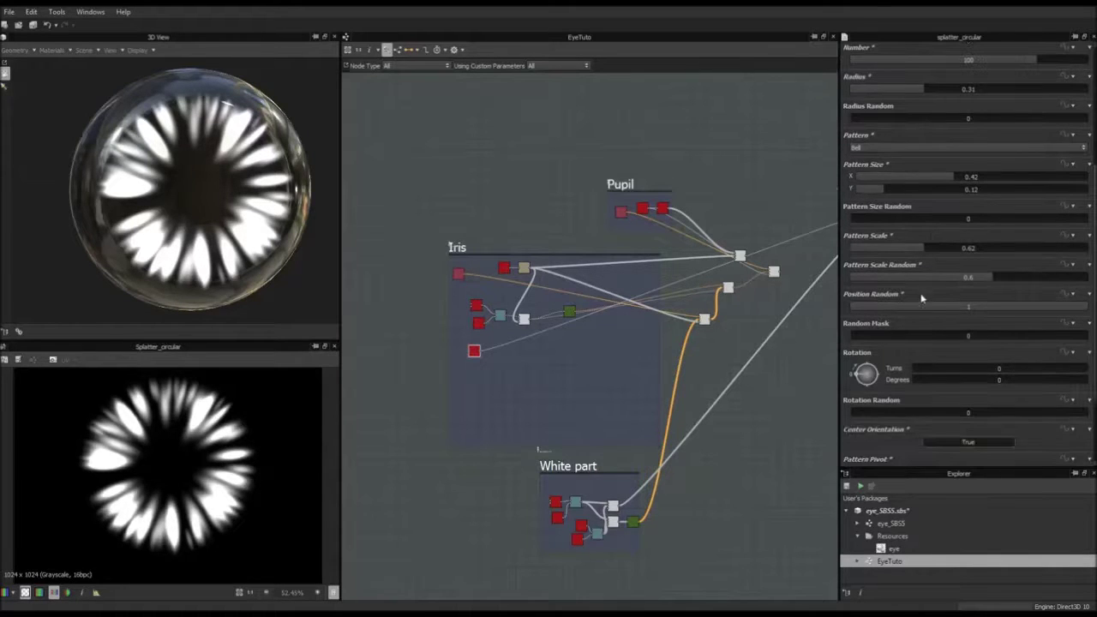
pyautogui.scroll(-1, 914, 312)
pyautogui.scroll(-1, 875, 303)
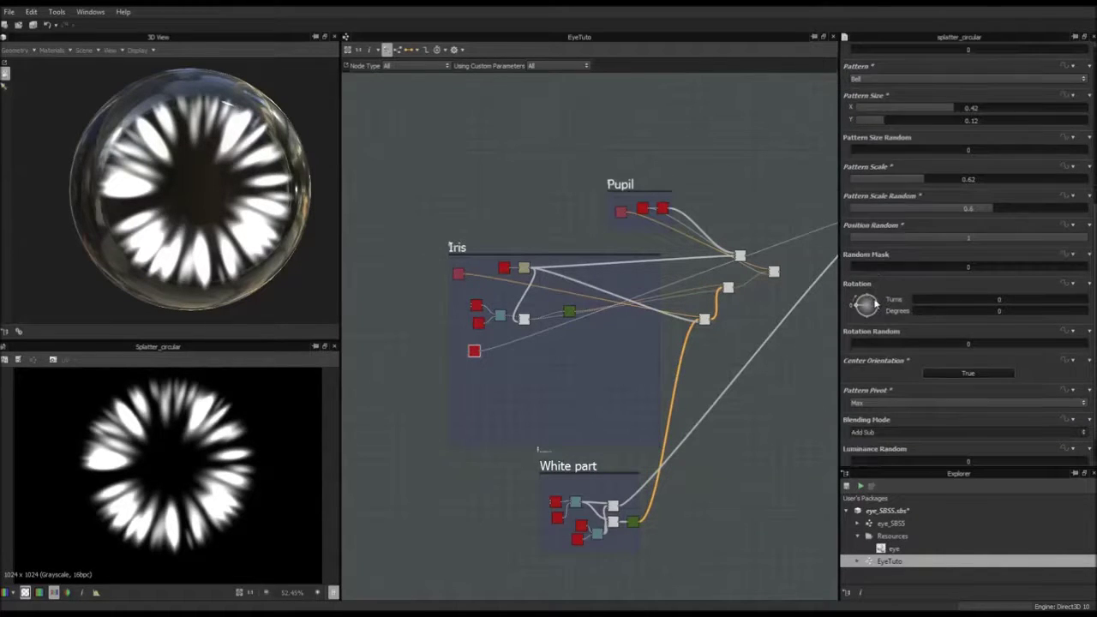
pyautogui.scroll(-1, 872, 343)
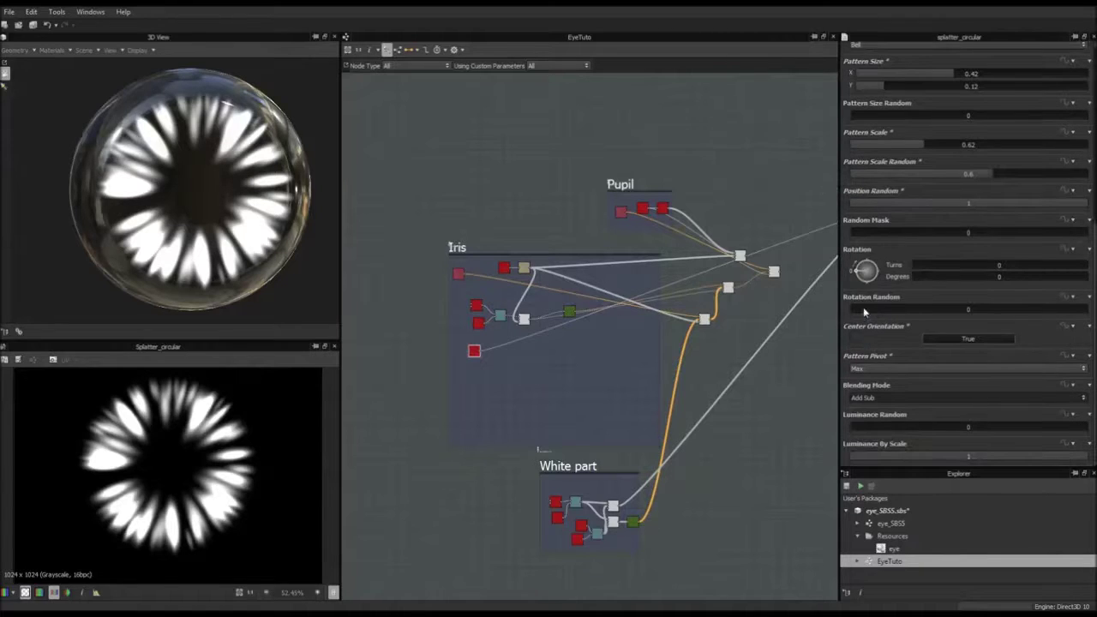
pyautogui.moveTo(861, 306)
pyautogui.mouseDown()
pyautogui.moveTo(901, 306)
pyautogui.moveTo(852, 308)
pyautogui.mouseUp()
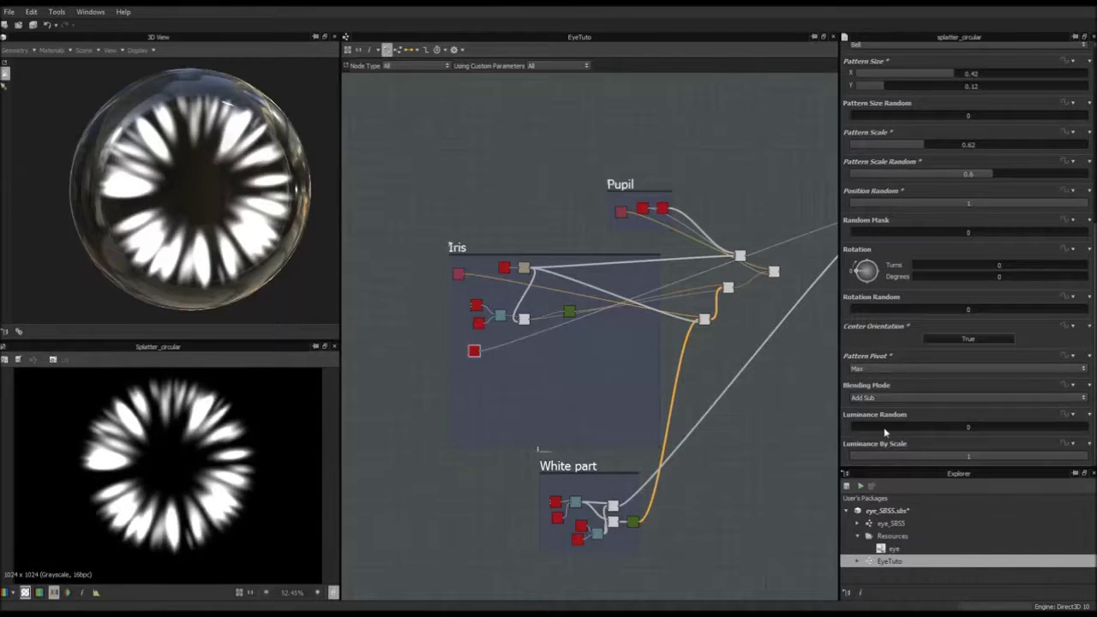
pyautogui.moveTo(868, 431); pyautogui.dragTo(940, 429)
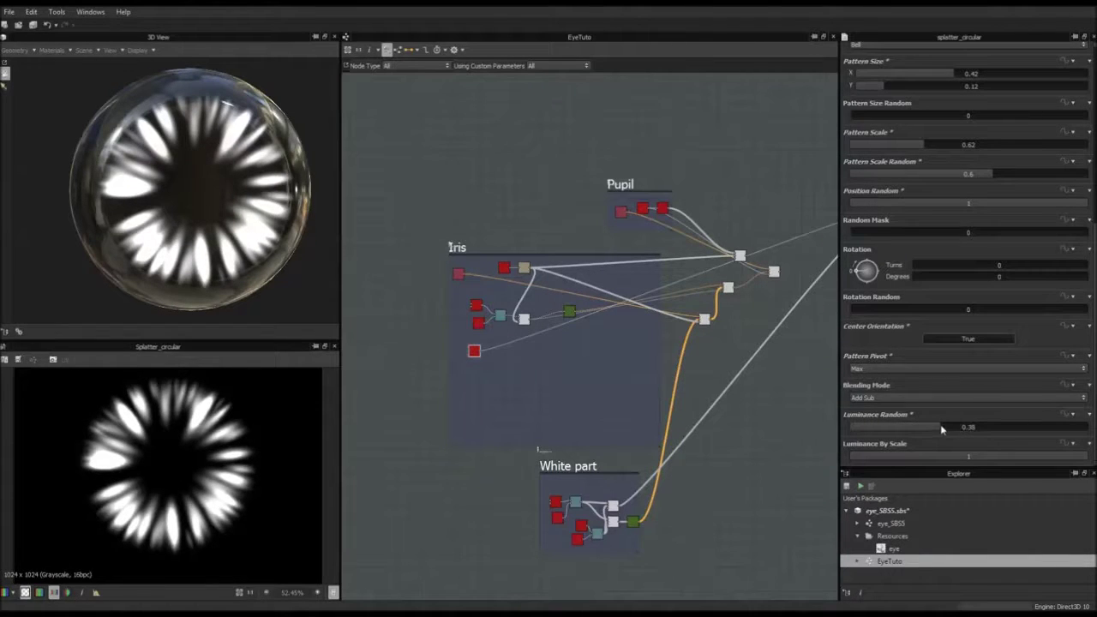
# Add a Gradient Map node after the Splatter Circular node and set its Color Mode to Grayscale
pyautogui.scroll(7, 509, 357)
pyautogui.moveTo(454, 342); pyautogui.dragTo(630, 347, button='middle')
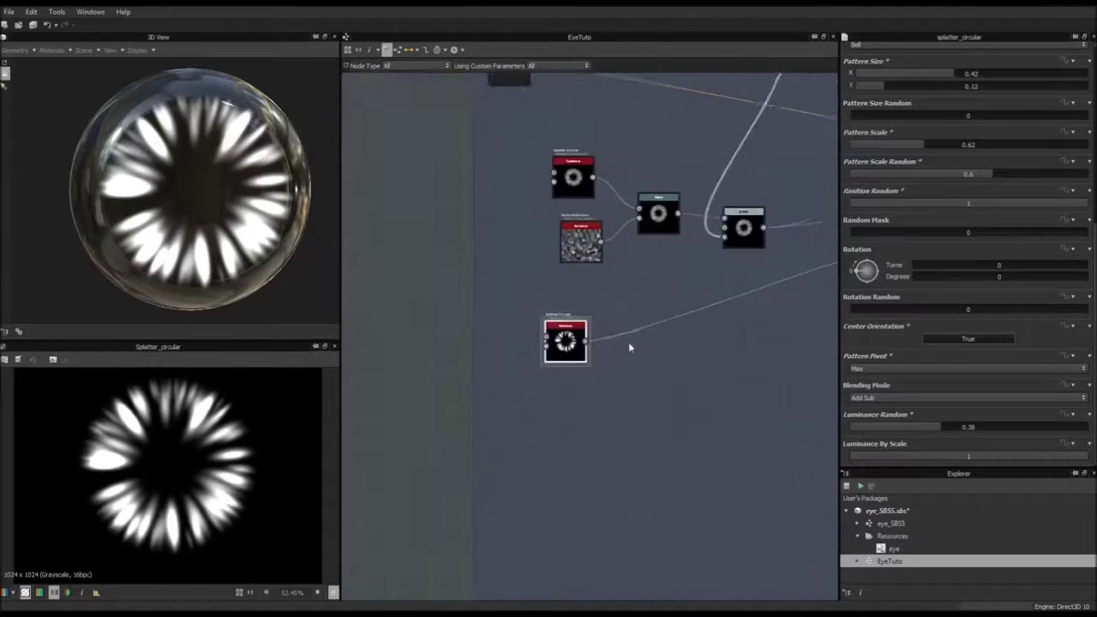
pyautogui.scroll(4, 628, 347)
pyautogui.press('space')
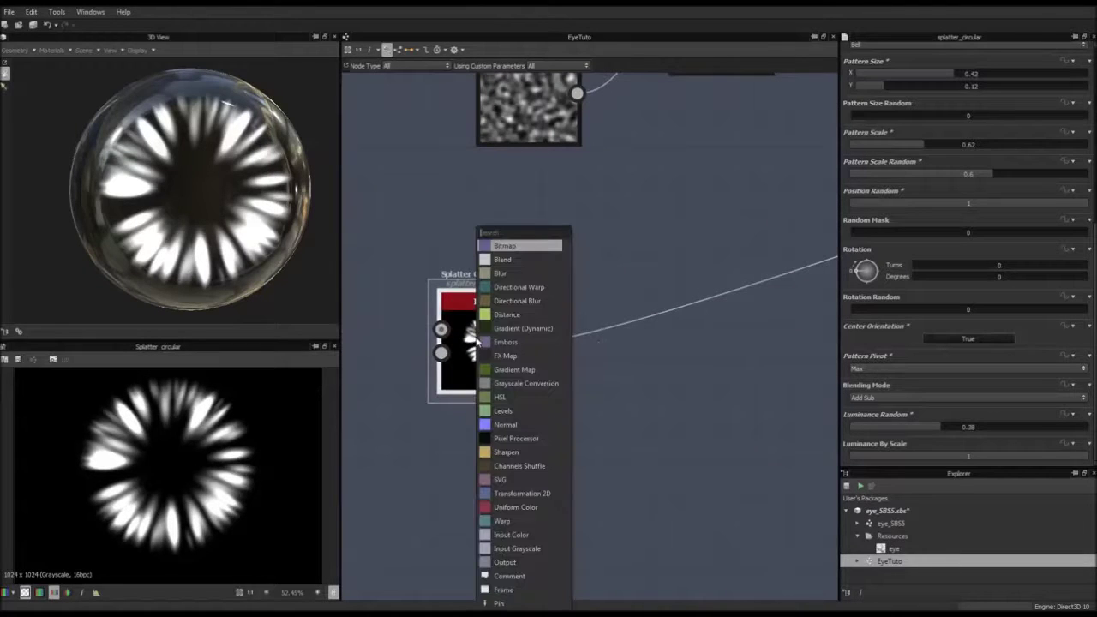
pyautogui.write('gr')
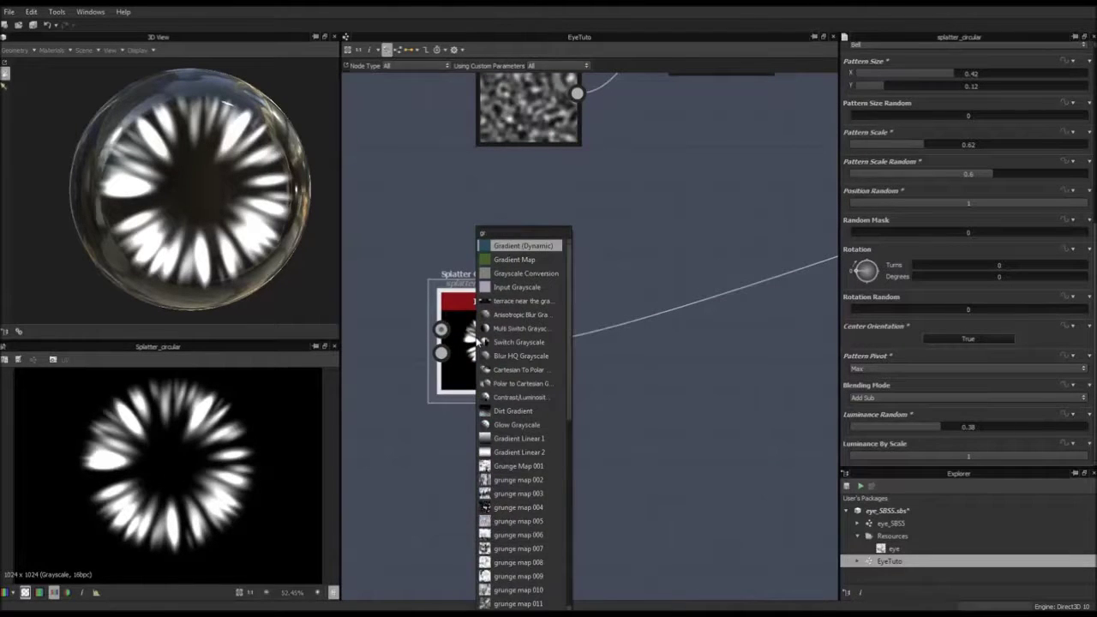
pyautogui.write('adient')
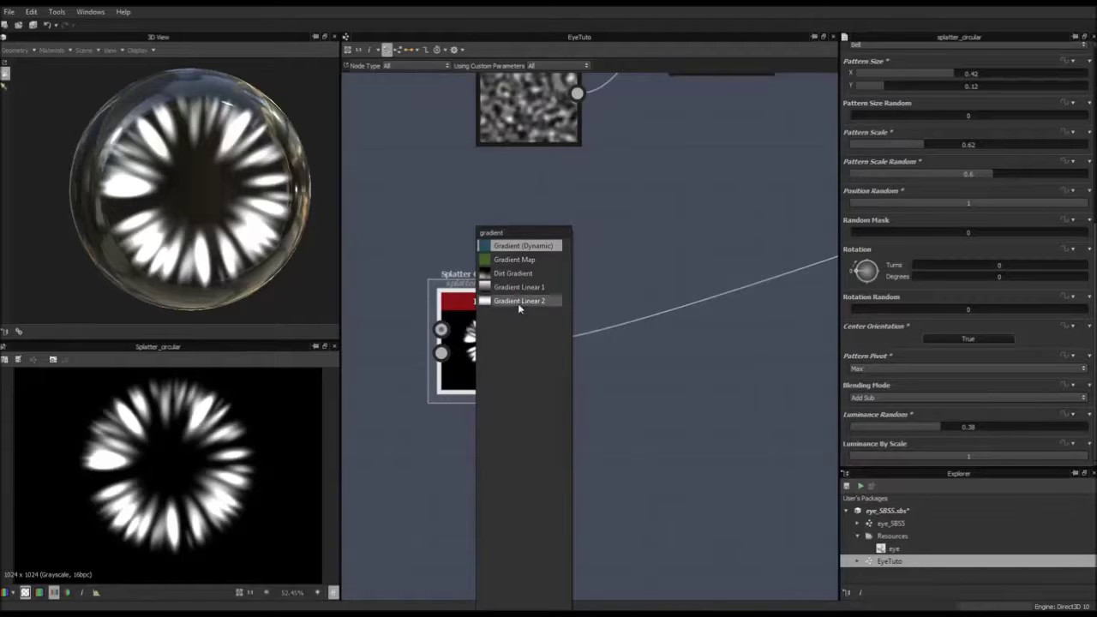
pyautogui.click(531, 256)
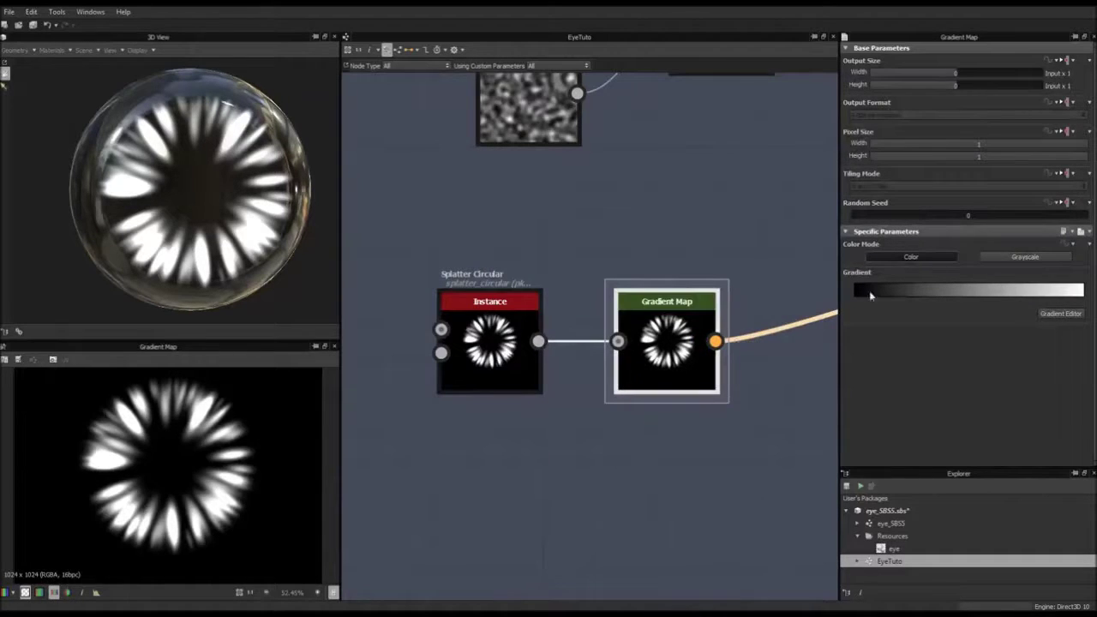
pyautogui.click(1013, 257)
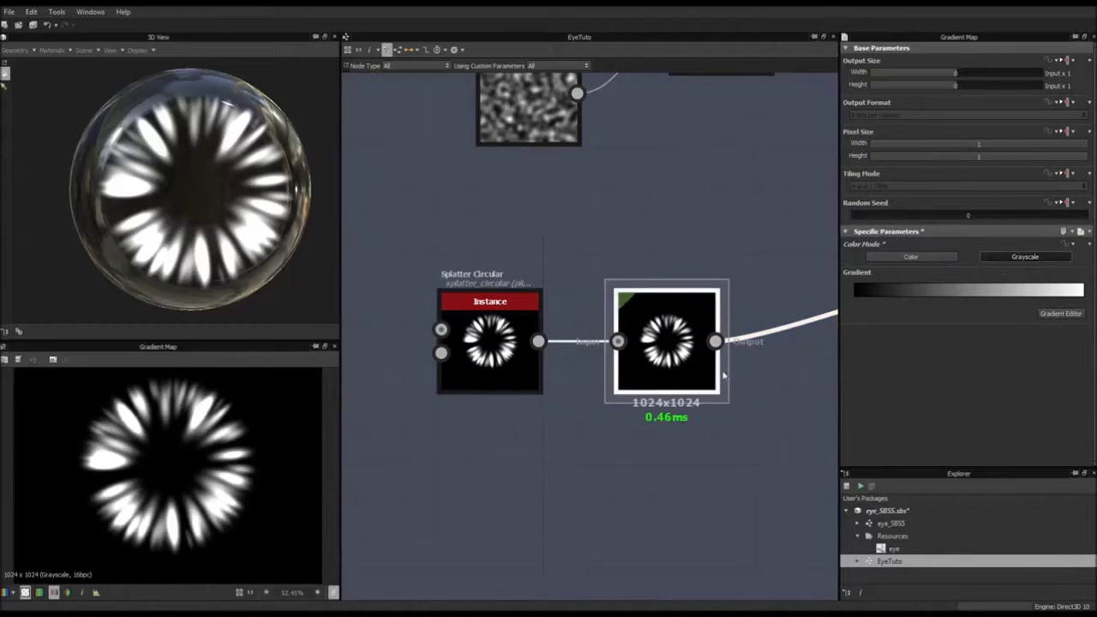
# Add a key at position 0.50 to the Gradient Map's gradient and change the end key to black
pyautogui.click(1061, 312)
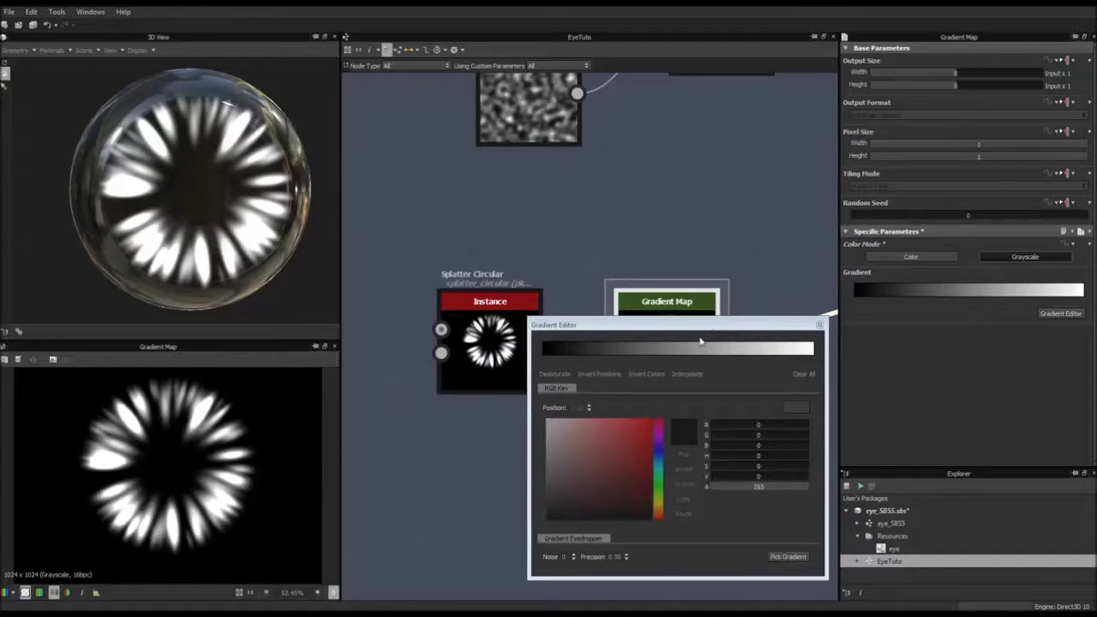
pyautogui.moveTo(705, 327); pyautogui.dragTo(638, 200)
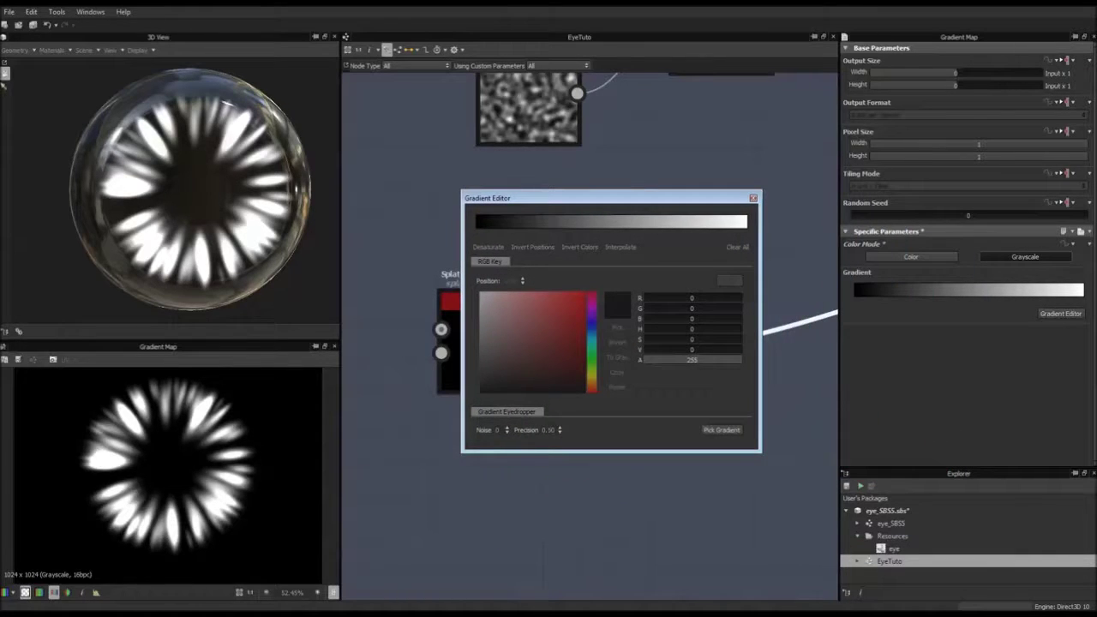
pyautogui.click(611, 224)
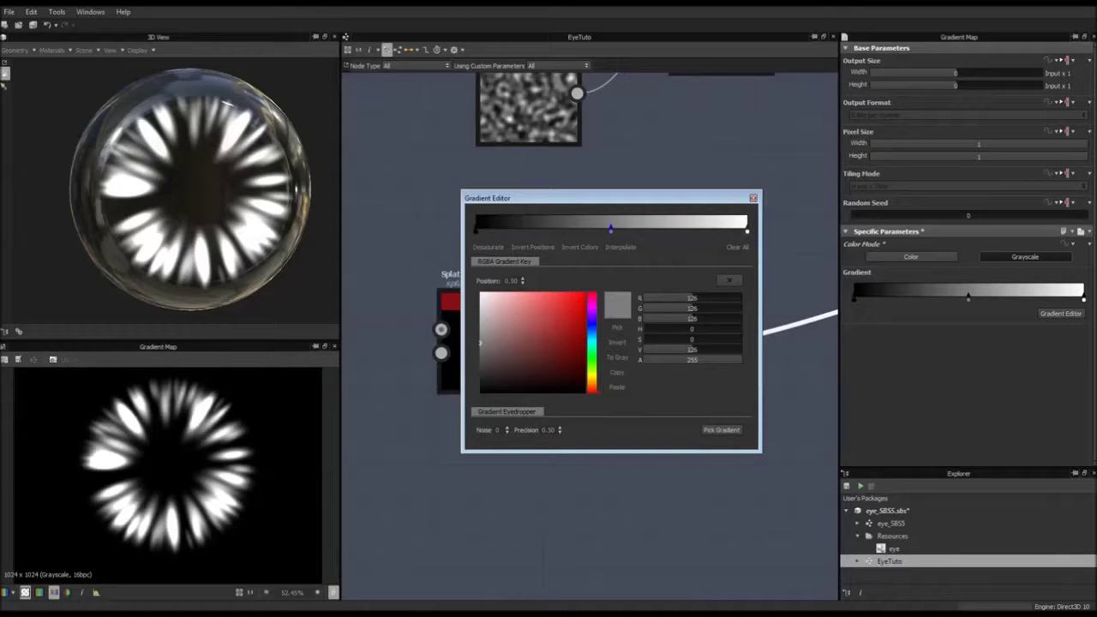
pyautogui.click(746, 230)
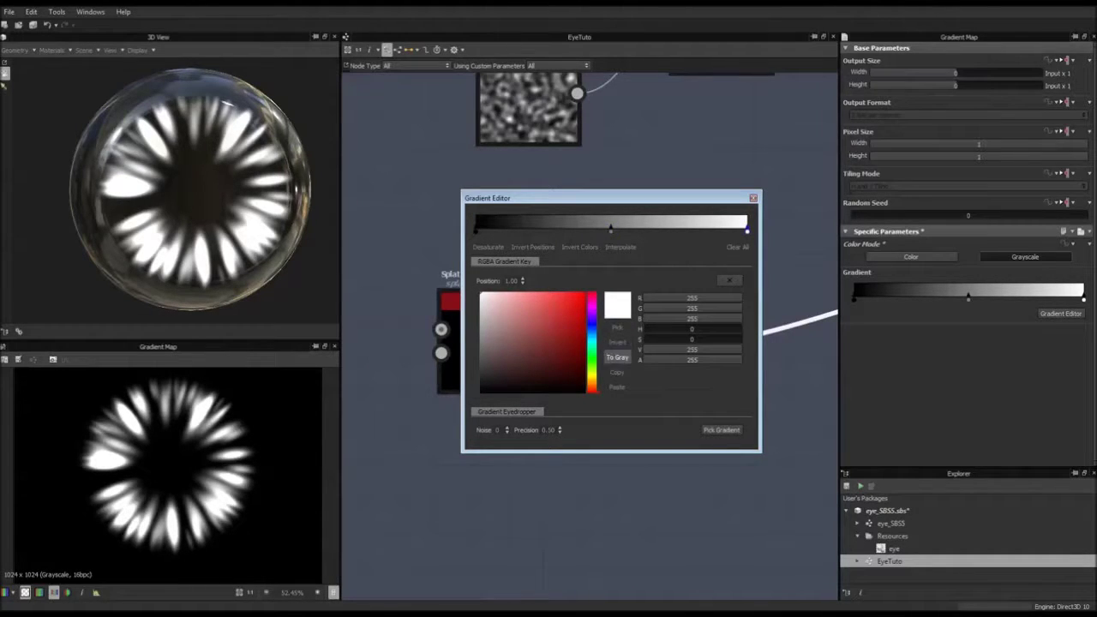
pyautogui.click(617, 327)
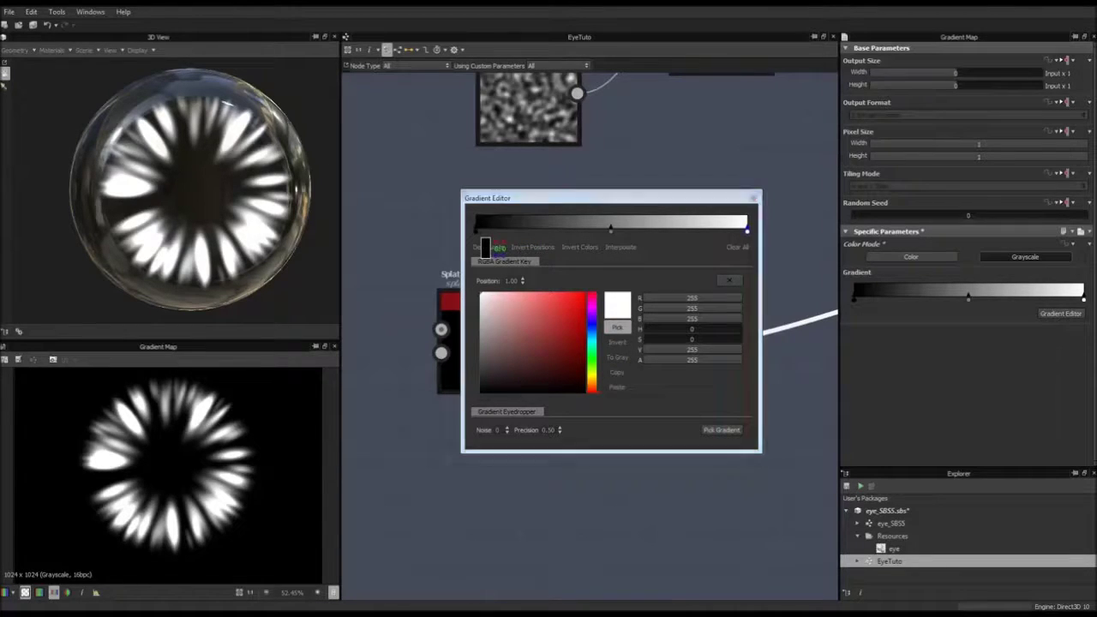
pyautogui.click(484, 248)
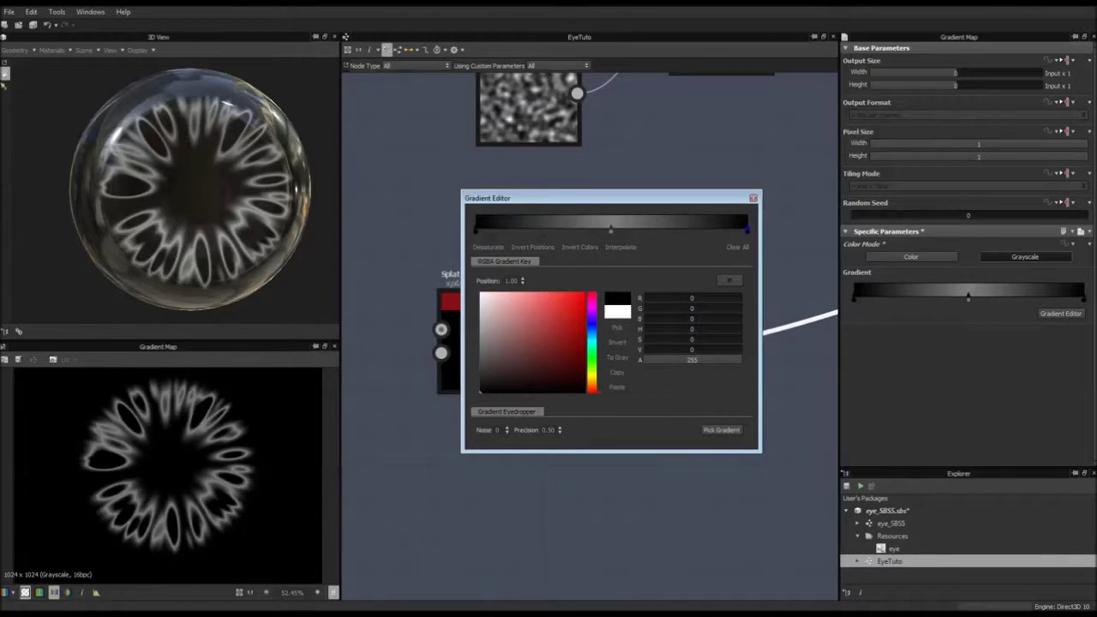
# Set the gradient's middle key to white so the petals turn into outlines, and close the Gradient Editor
pyautogui.click(611, 229)
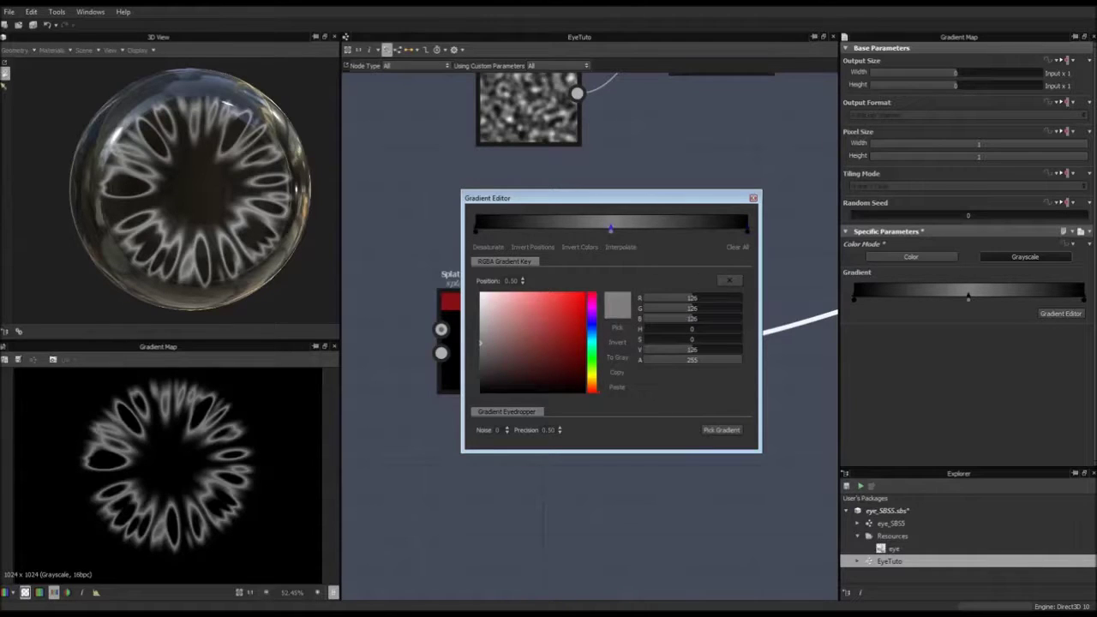
pyautogui.moveTo(490, 302); pyautogui.dragTo(480, 292)
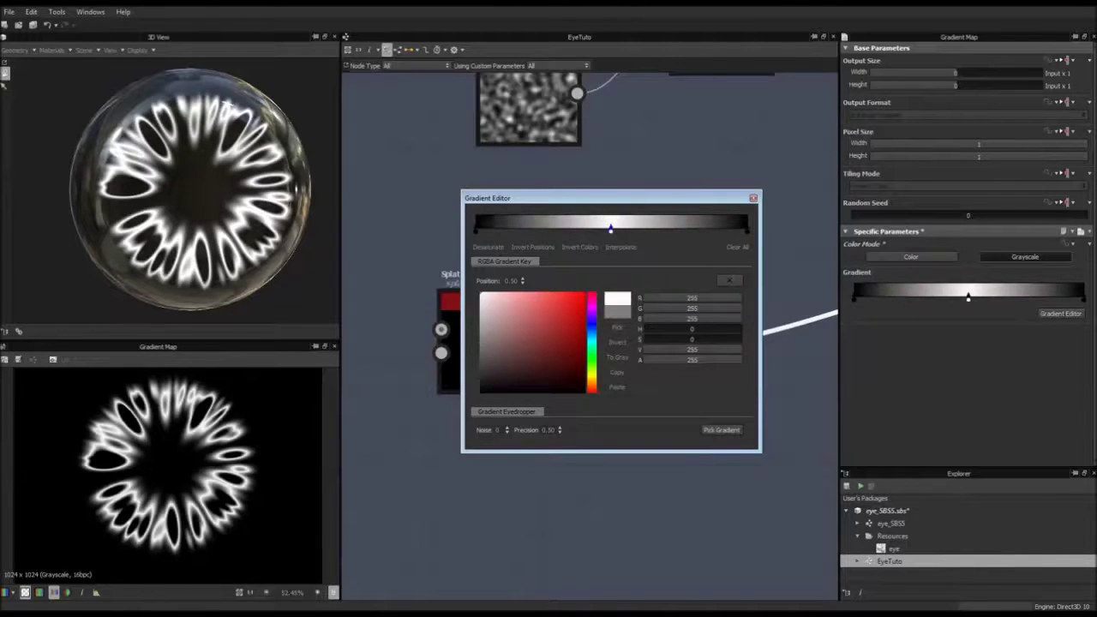
pyautogui.click(752, 198)
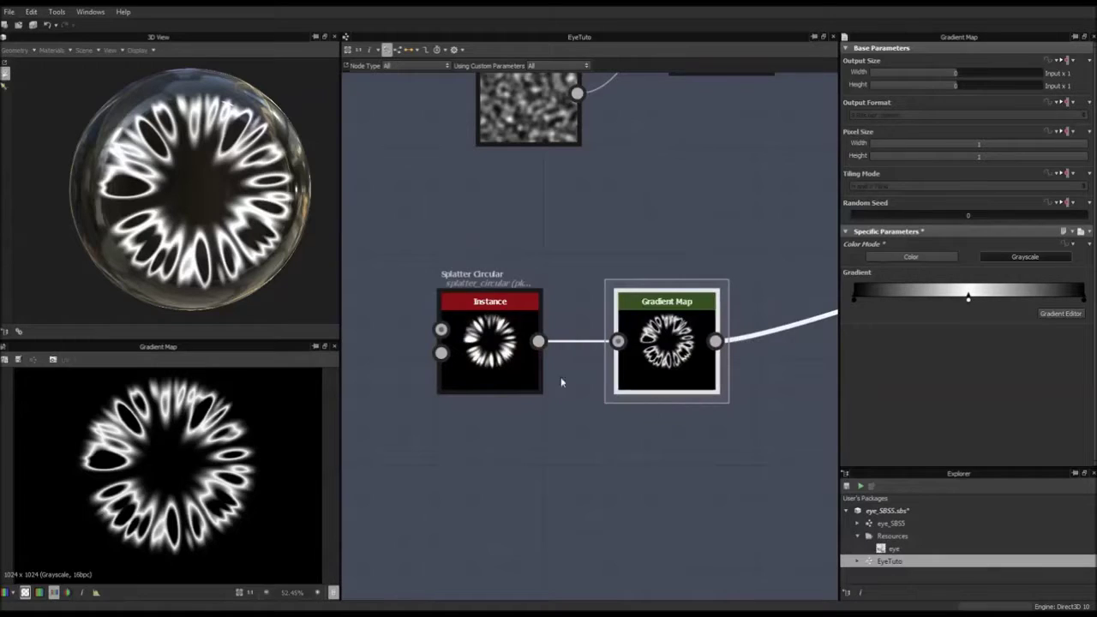
pyautogui.press('f')
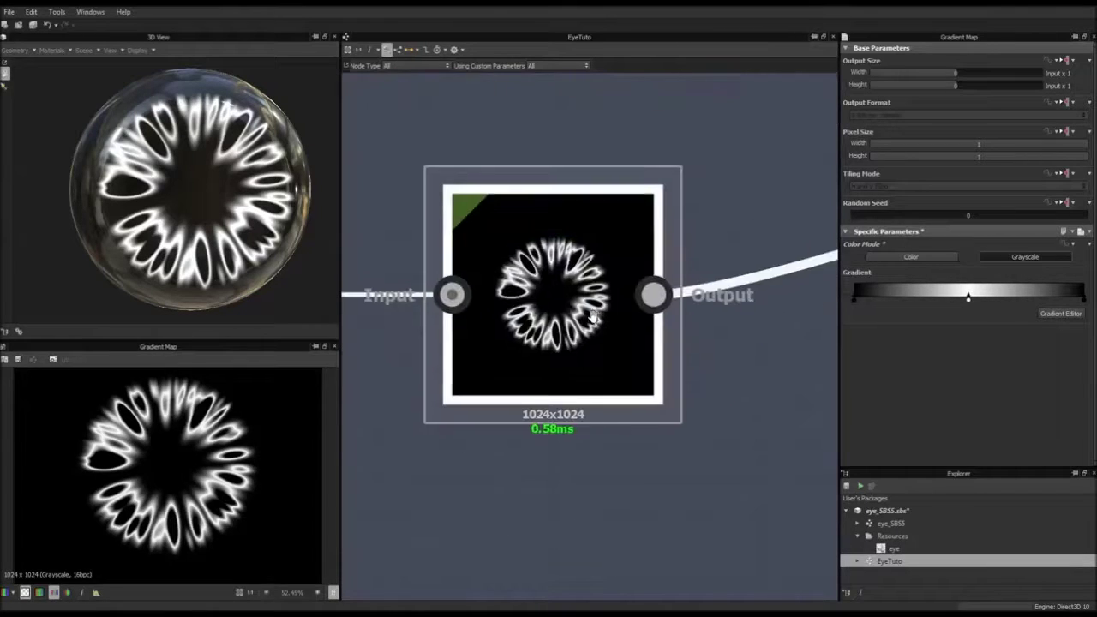
pyautogui.scroll(-2, 603, 359)
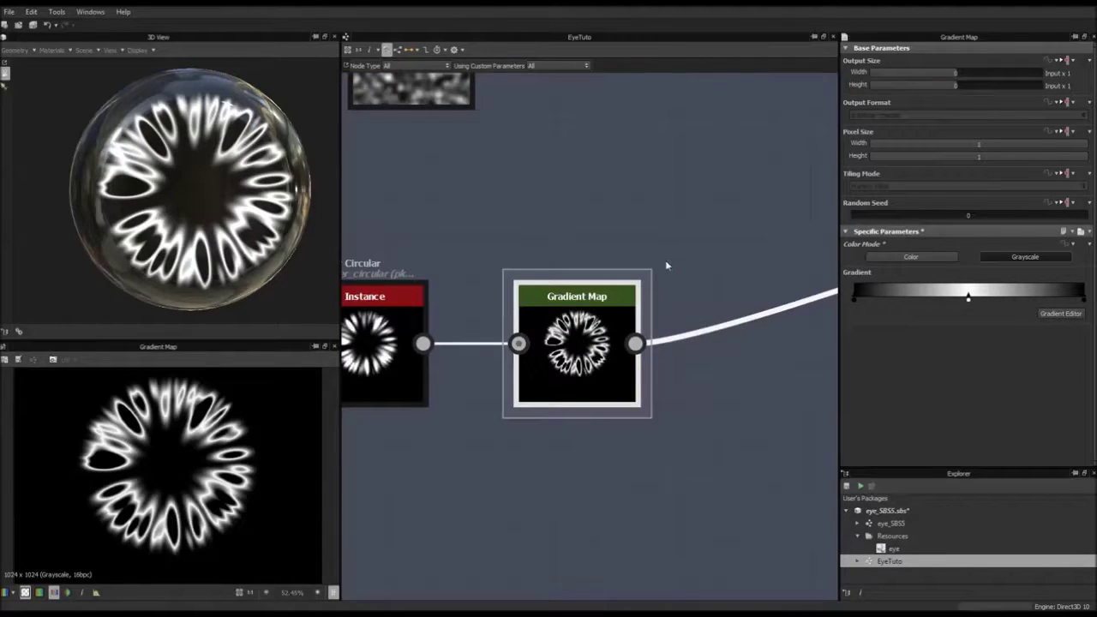
pyautogui.click(393, 322)
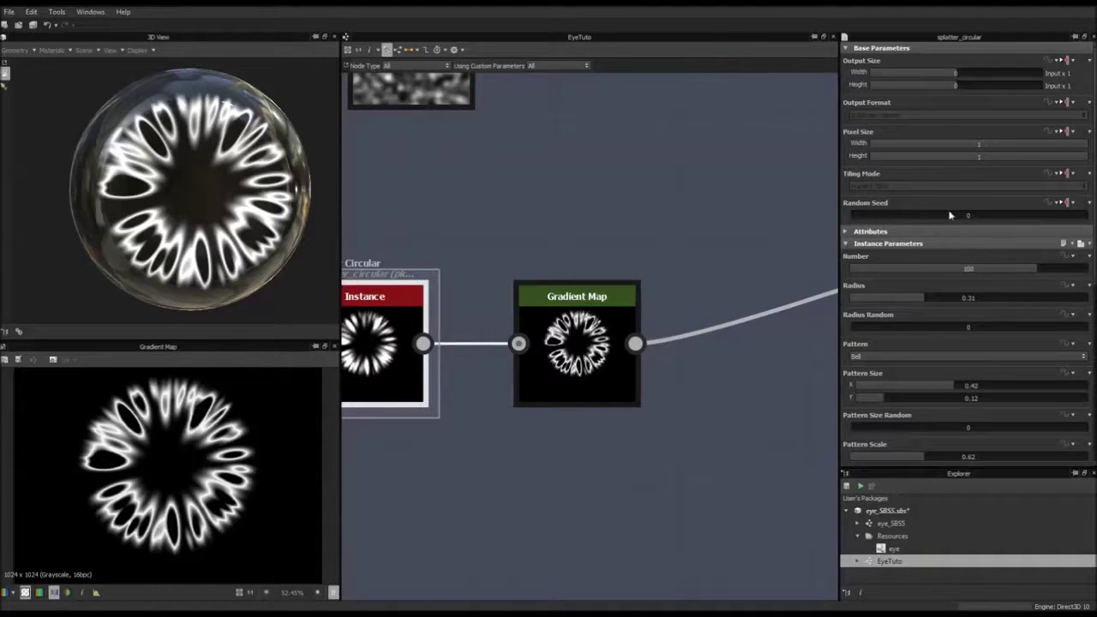
pyautogui.scroll(-3, 648, 241)
pyautogui.scroll(3, 694, 188)
# Duplicate the Iris Blend node beside the new Gradient Map, connect the petal outlines and the white disc mask to it, and preview its output
pyautogui.scroll(-6, 602, 284)
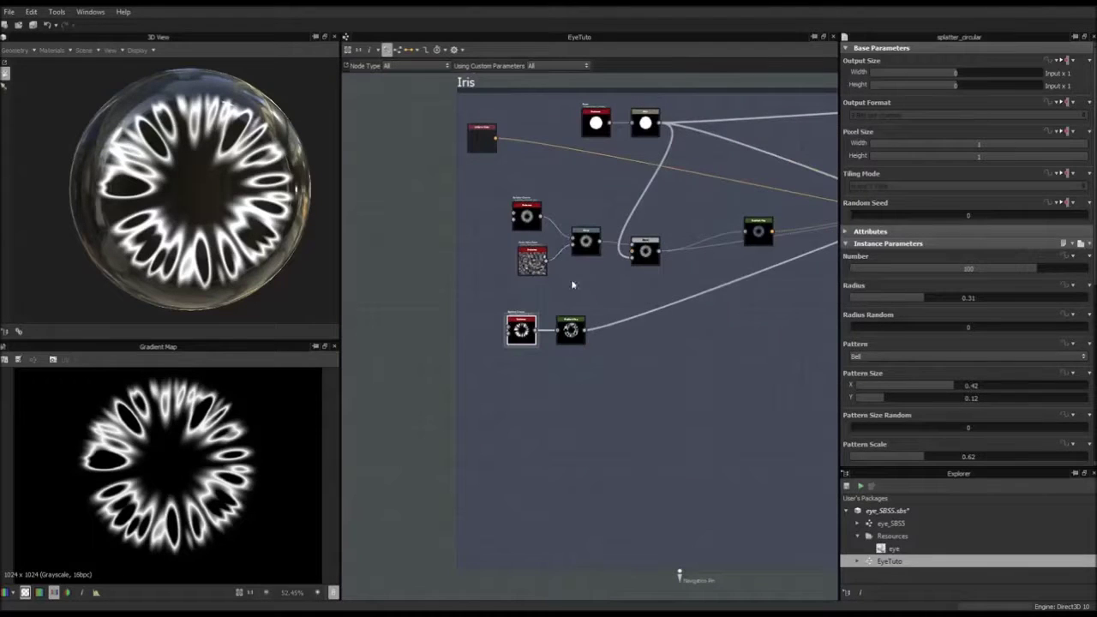
pyautogui.click(645, 251)
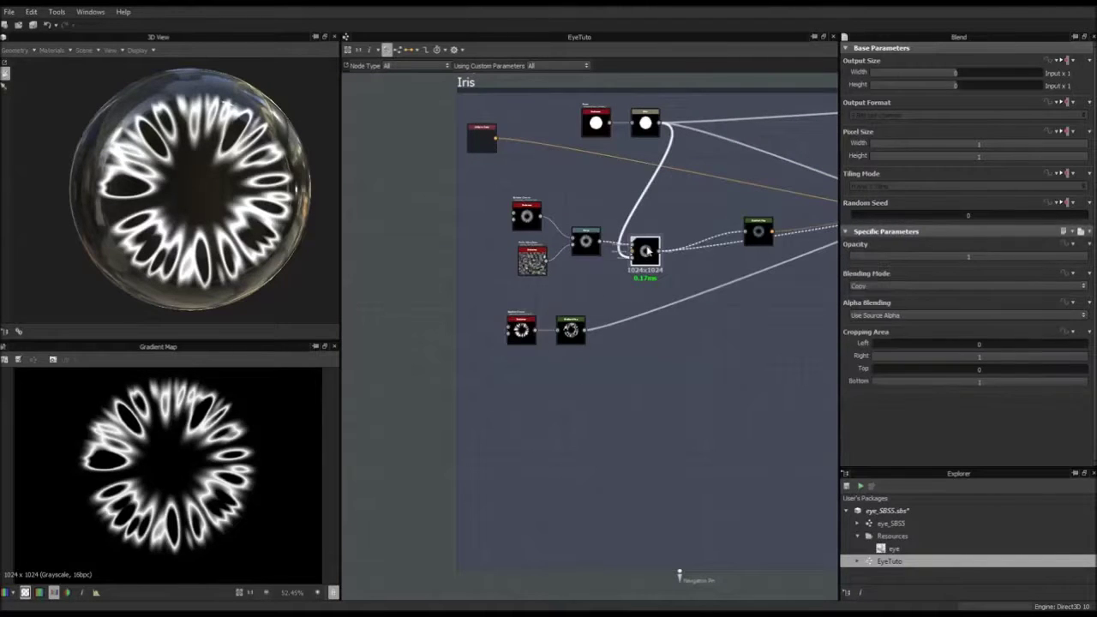
pyautogui.hotkey('ctrl', 'v')
pyautogui.moveTo(588, 336); pyautogui.dragTo(659, 331)
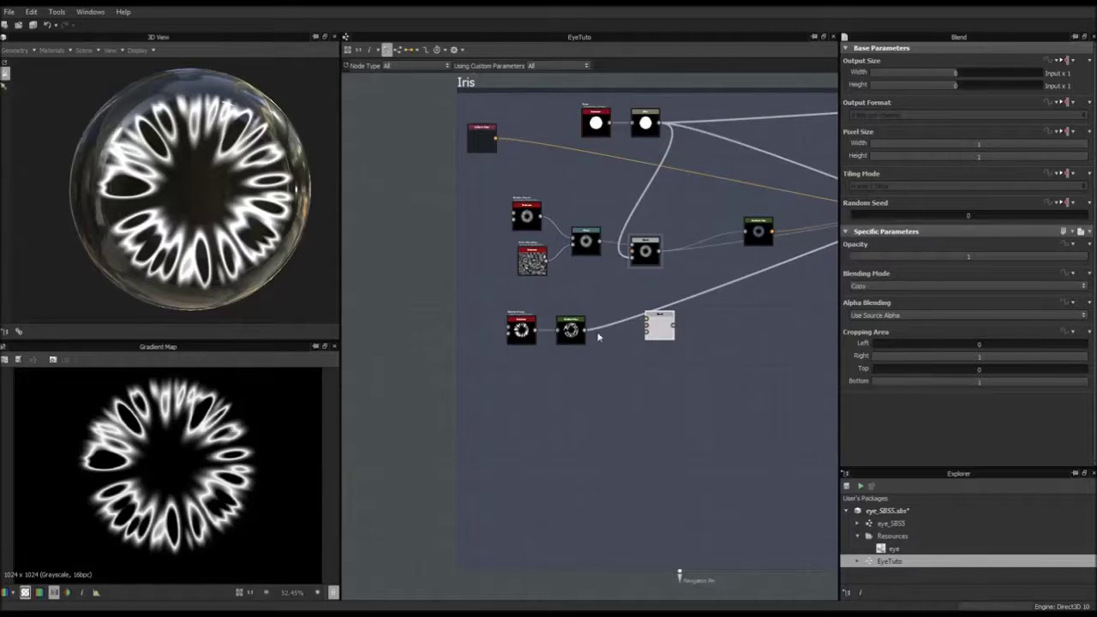
pyautogui.moveTo(661, 125); pyautogui.dragTo(654, 320)
pyautogui.moveTo(584, 331); pyautogui.dragTo(646, 318)
pyautogui.doubleClick(661, 328)
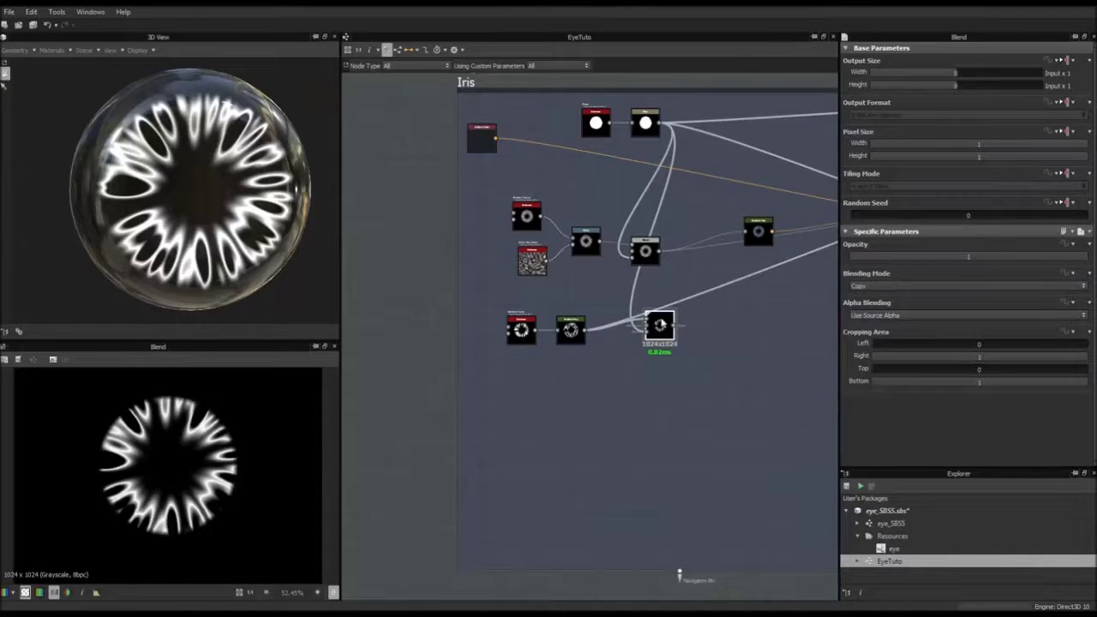
pyautogui.scroll(2, 215, 420)
pyautogui.scroll(-1, 214, 420)
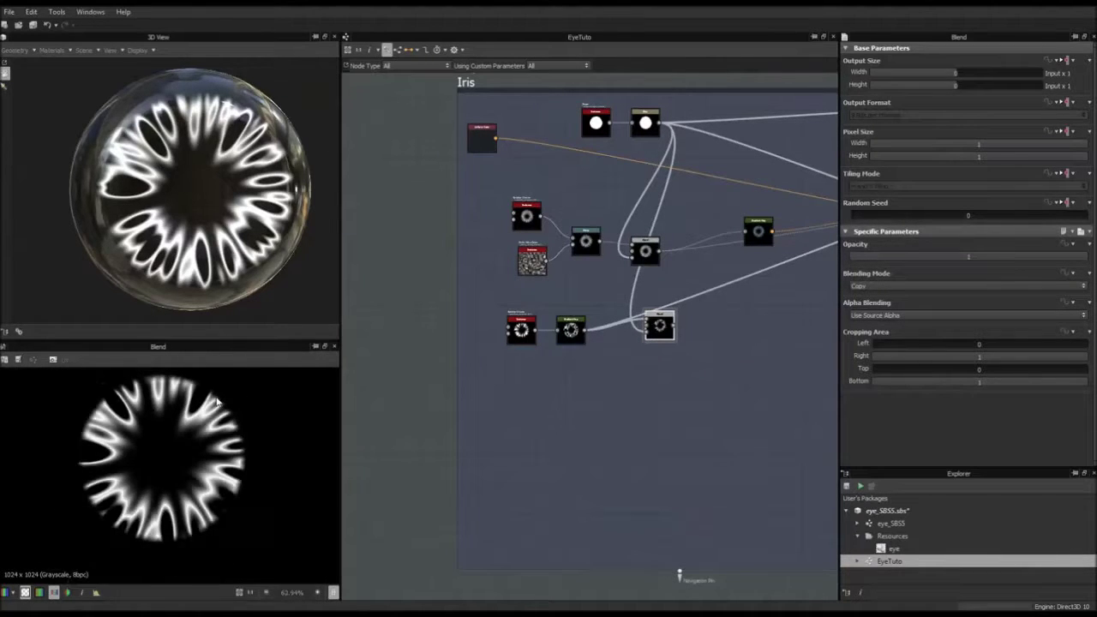
# Try a Radius of 0.27 on the petal Splatter Circular node and undo the change
pyautogui.click(521, 329)
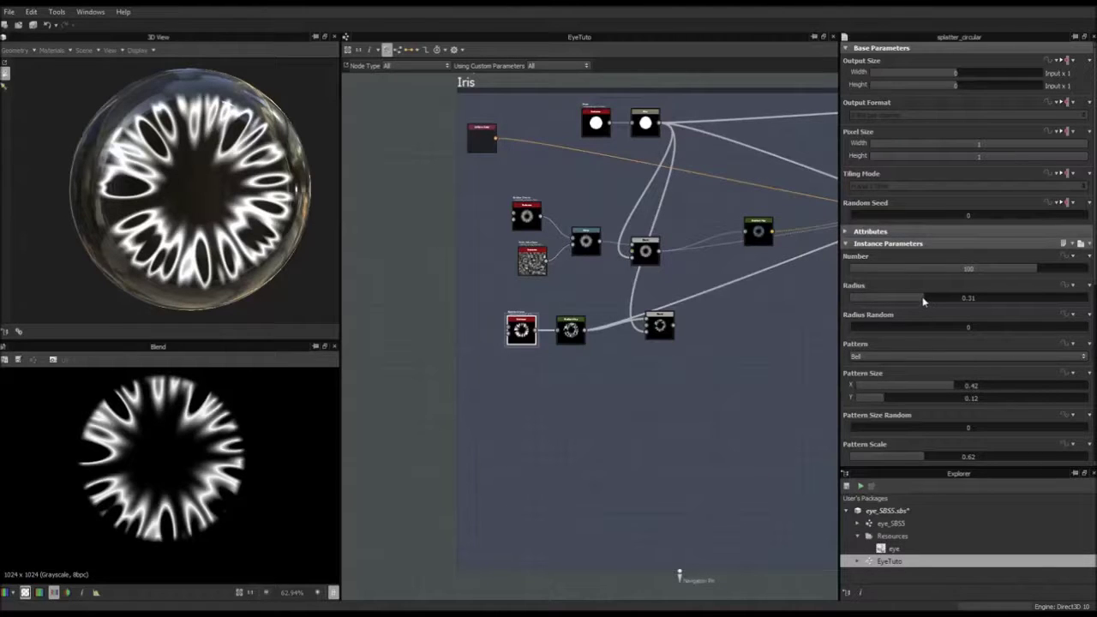
pyautogui.moveTo(922, 298); pyautogui.dragTo(914, 299)
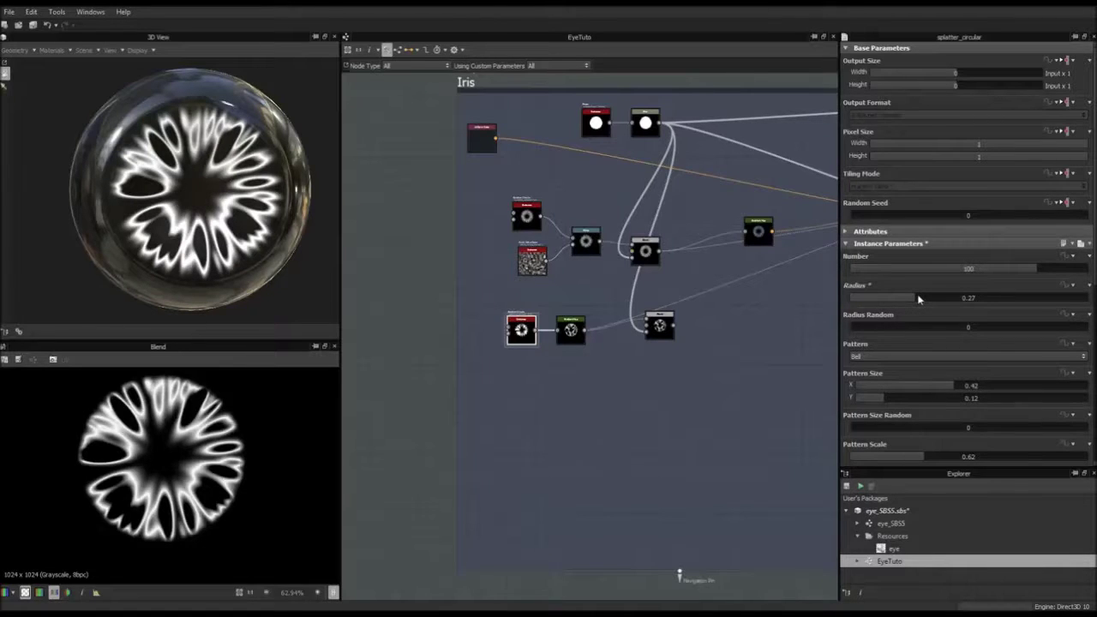
pyautogui.hotkey('ctrl', 'z')
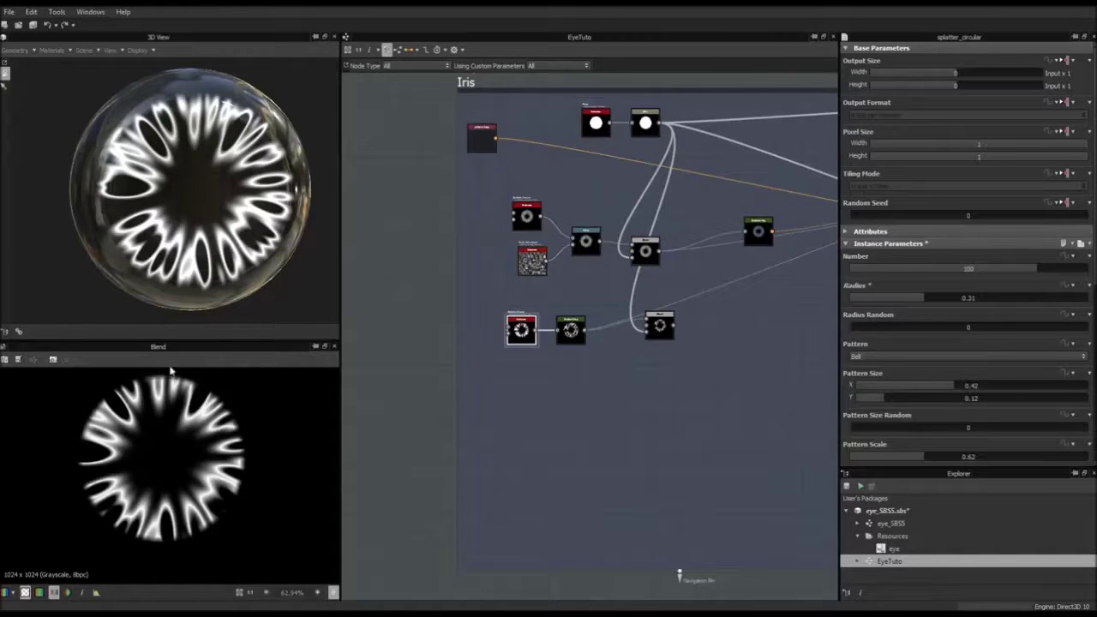
pyautogui.moveTo(174, 152); pyautogui.dragTo(162, 172)
pyautogui.scroll(3, 204, 156)
pyautogui.moveTo(259, 125); pyautogui.dragTo(263, 169)
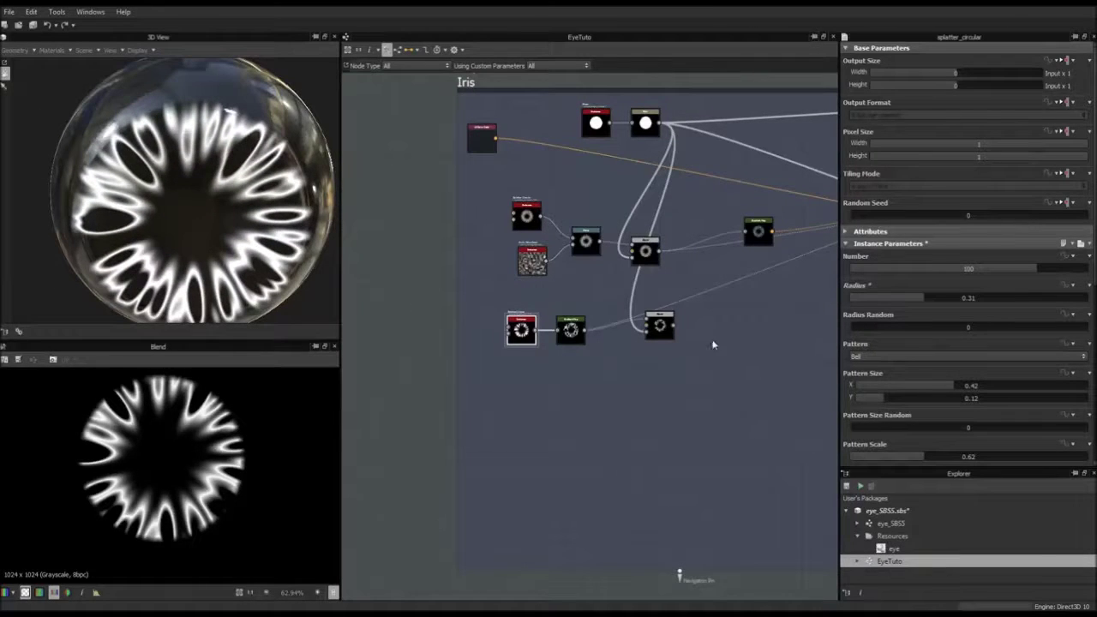
pyautogui.scroll(-4, 656, 340)
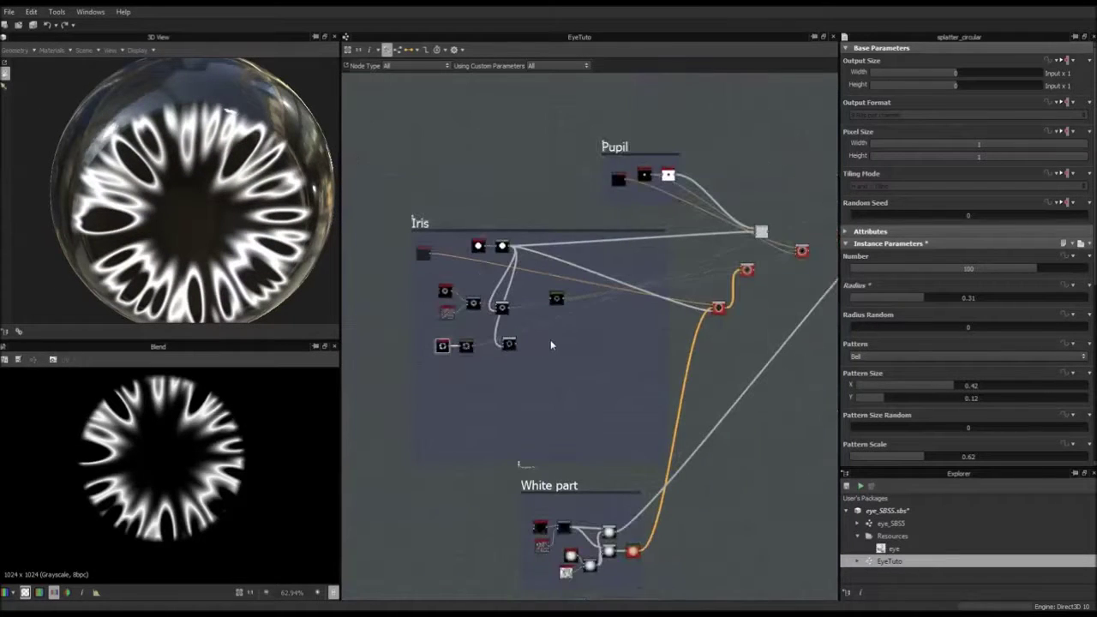
# Connect the masked petal Blend node to the base color output so the pattern shows on the 3D model
pyautogui.moveTo(550, 344); pyautogui.dragTo(437, 384, button='middle')
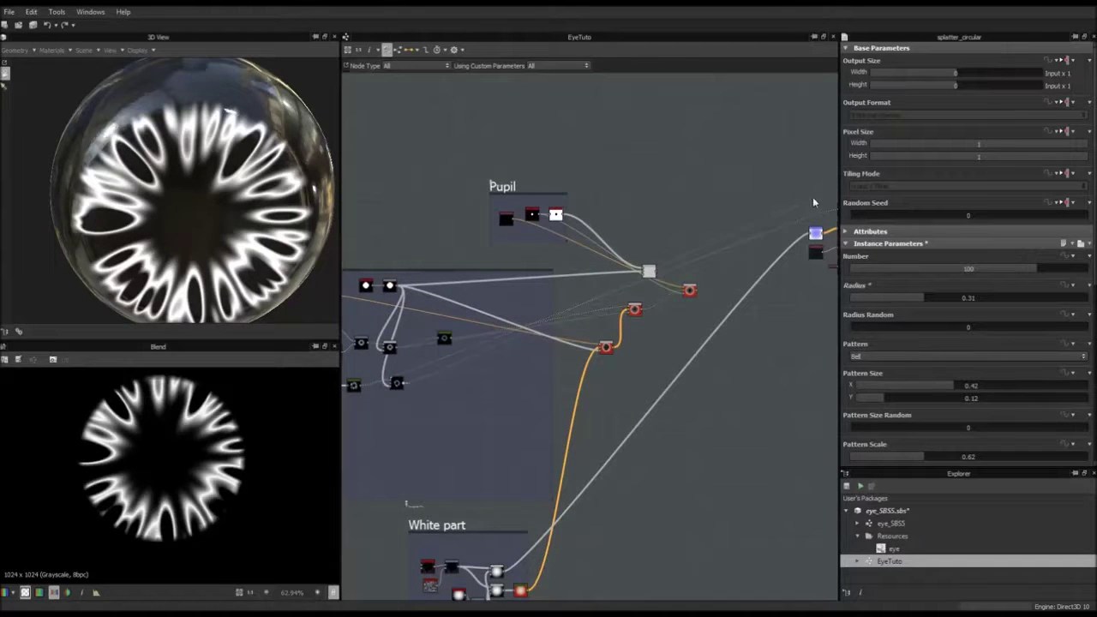
pyautogui.moveTo(736, 216); pyautogui.dragTo(562, 238, button='middle')
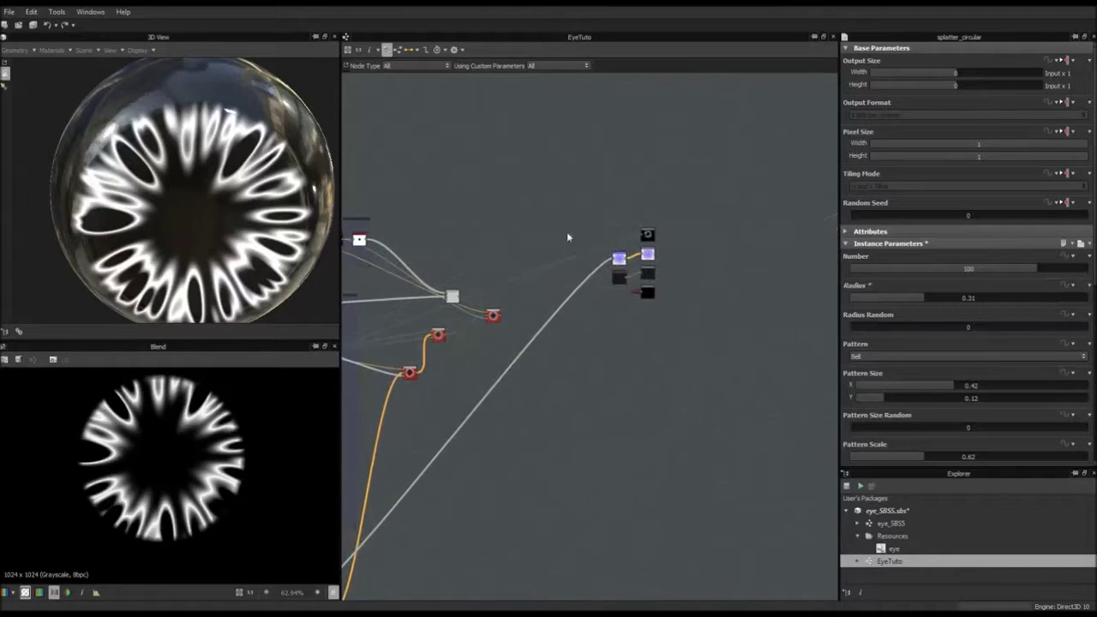
pyautogui.click(643, 236)
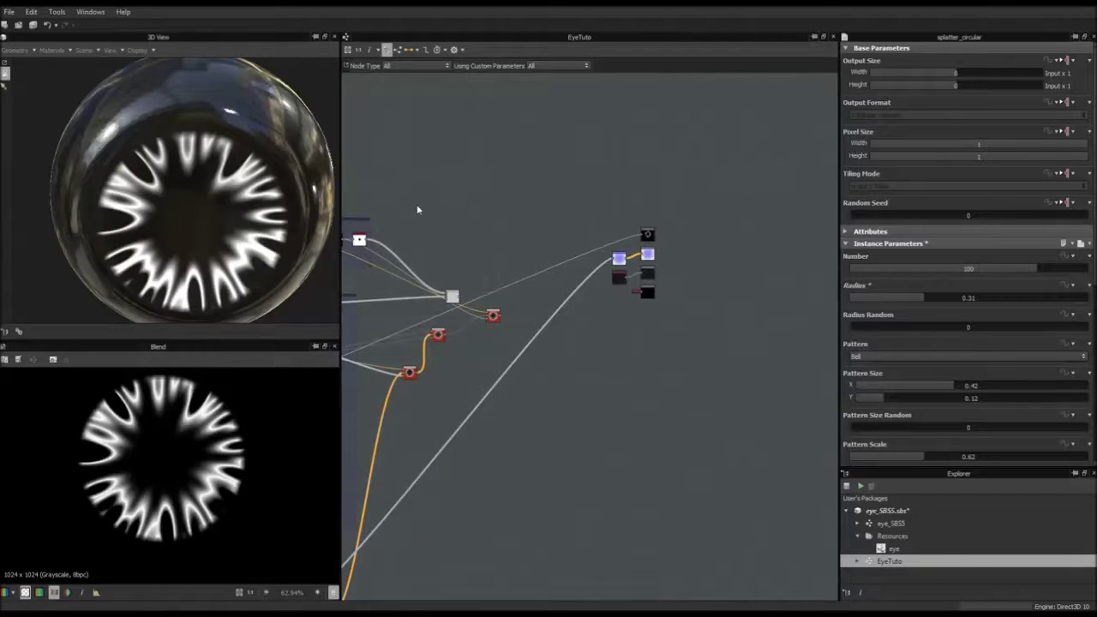
# Set the petal Splatter Circular node's Pattern Size X to 0.44
pyautogui.moveTo(499, 189); pyautogui.dragTo(683, 122, button='middle')
pyautogui.moveTo(476, 312); pyautogui.dragTo(539, 251, button='middle')
pyautogui.scroll(4, 540, 251)
pyautogui.moveTo(454, 255); pyautogui.dragTo(549, 242, button='middle')
pyautogui.moveTo(418, 275); pyautogui.dragTo(497, 274, button='middle')
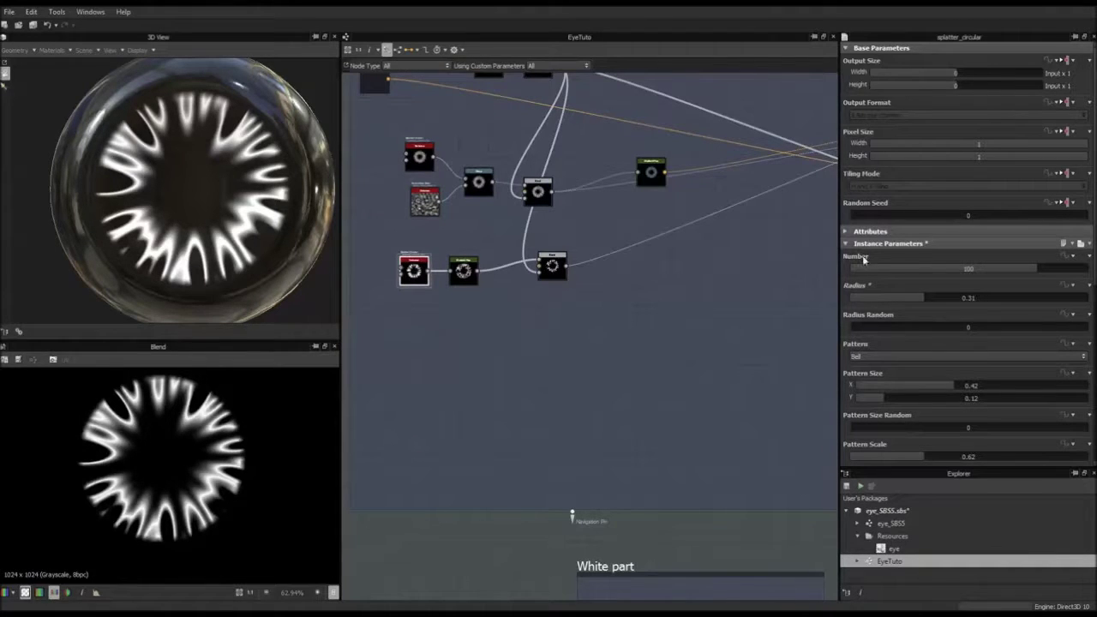
pyautogui.scroll(-2, 907, 295)
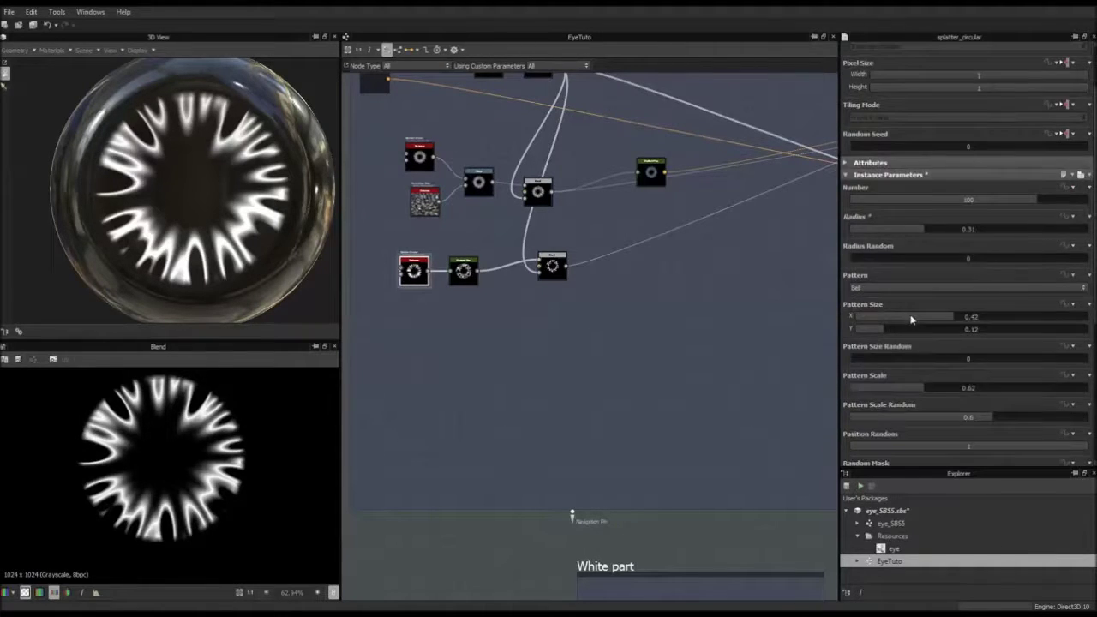
pyautogui.moveTo(954, 320); pyautogui.dragTo(957, 323)
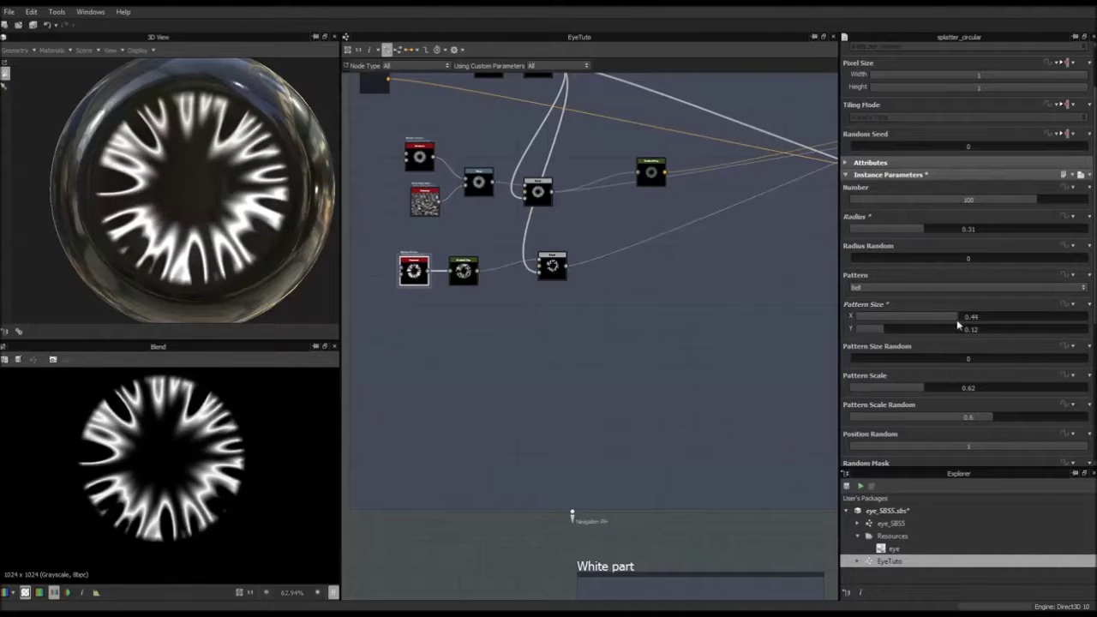
# Reduce the petal Splatter Circular's Pattern Scale to 0.44 and its Radius to 0.23
pyautogui.moveTo(929, 230); pyautogui.dragTo(912, 234)
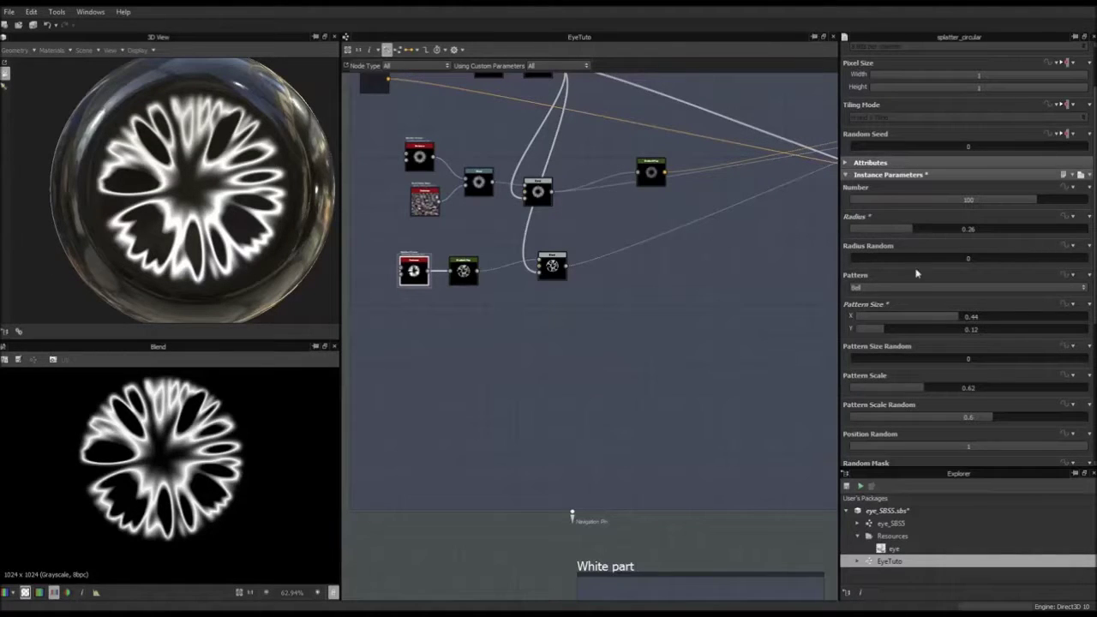
pyautogui.click(919, 394)
pyautogui.moveTo(919, 393); pyautogui.dragTo(902, 396)
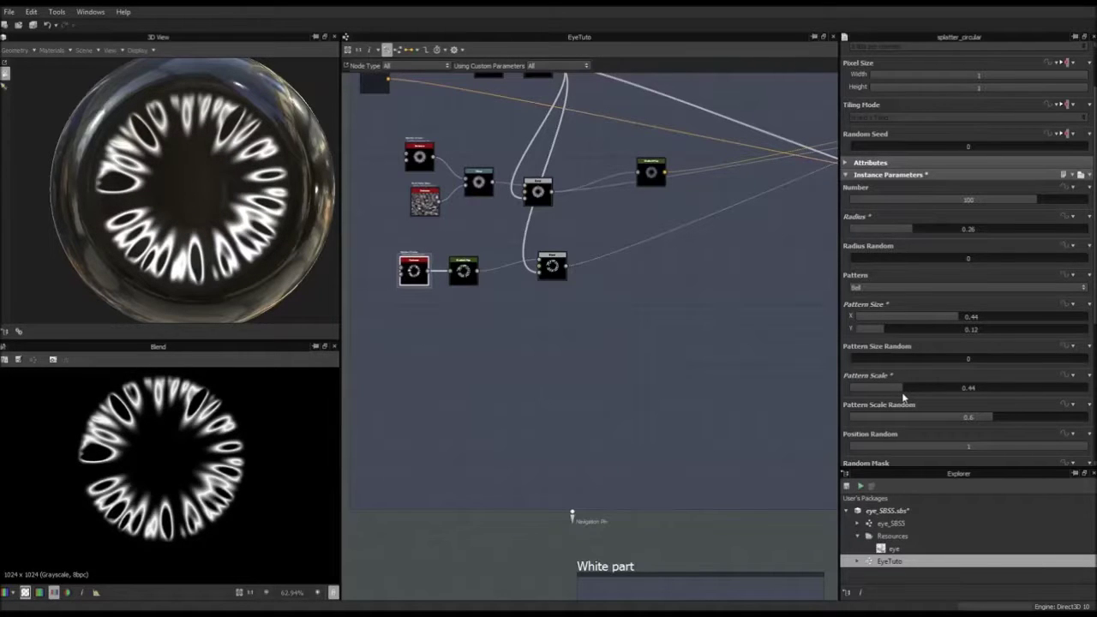
pyautogui.moveTo(912, 233); pyautogui.dragTo(905, 232)
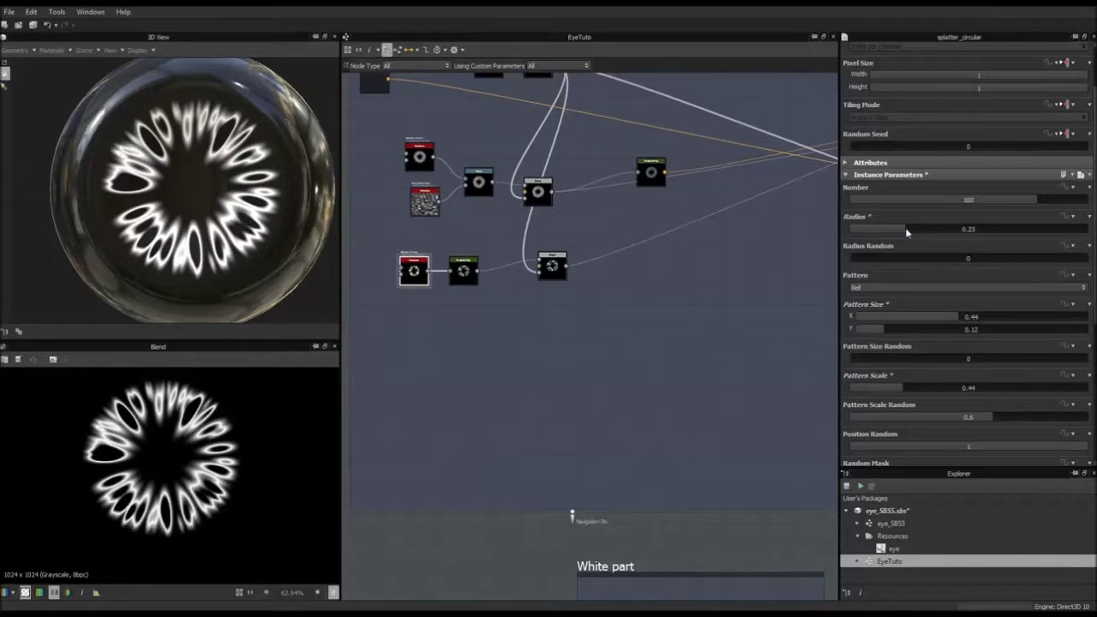
# Align the petal Blend node under the upper fibre Blend and move the existing Gradient Map down to free space beside them
pyautogui.moveTo(659, 286); pyautogui.dragTo(527, 318, button='middle')
pyautogui.moveTo(429, 330); pyautogui.dragTo(415, 309)
pyautogui.scroll(3, 457, 300)
pyautogui.moveTo(458, 300); pyautogui.dragTo(516, 333, button='middle')
pyautogui.moveTo(643, 240); pyautogui.dragTo(623, 228)
pyautogui.moveTo(685, 264); pyautogui.dragTo(459, 418, button='middle')
pyautogui.scroll(-3, 461, 417)
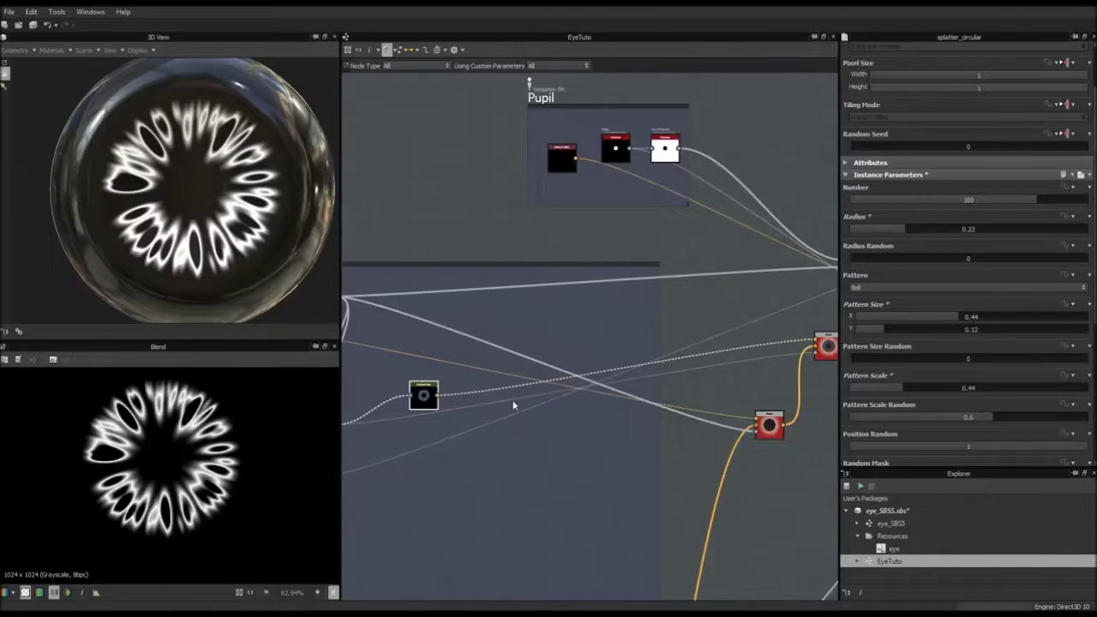
pyautogui.moveTo(594, 395); pyautogui.dragTo(741, 308, button='middle')
pyautogui.scroll(3, 601, 313)
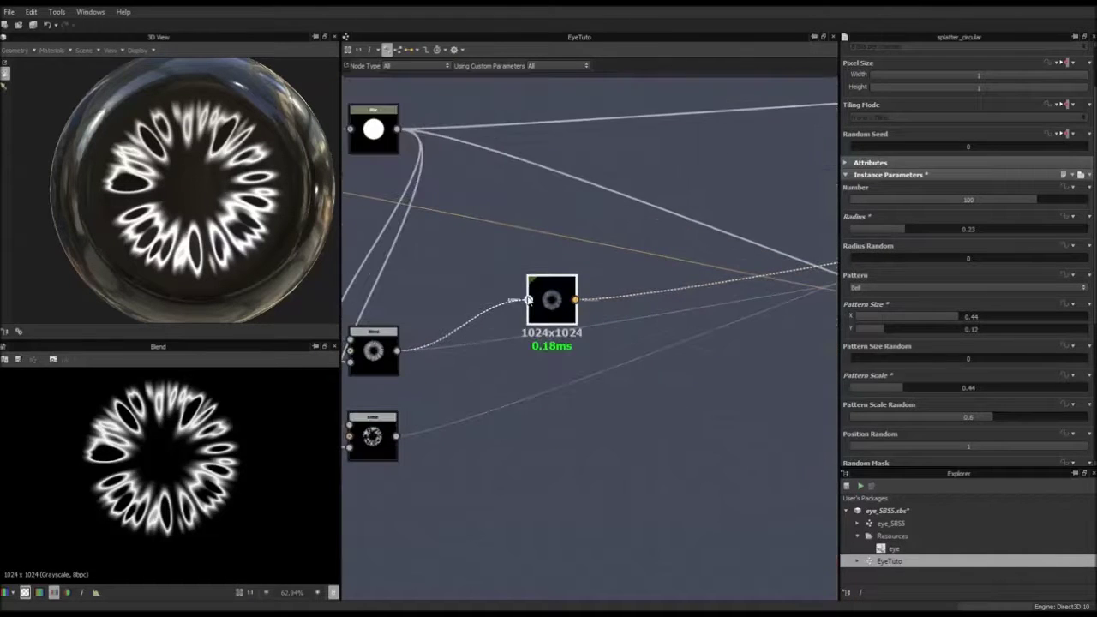
pyautogui.moveTo(556, 299); pyautogui.dragTo(526, 477)
# Add a Blend node and place it in the free space beside the upper fibre Blend
pyautogui.click(440, 502)
pyautogui.press('space')
pyautogui.write('blend')
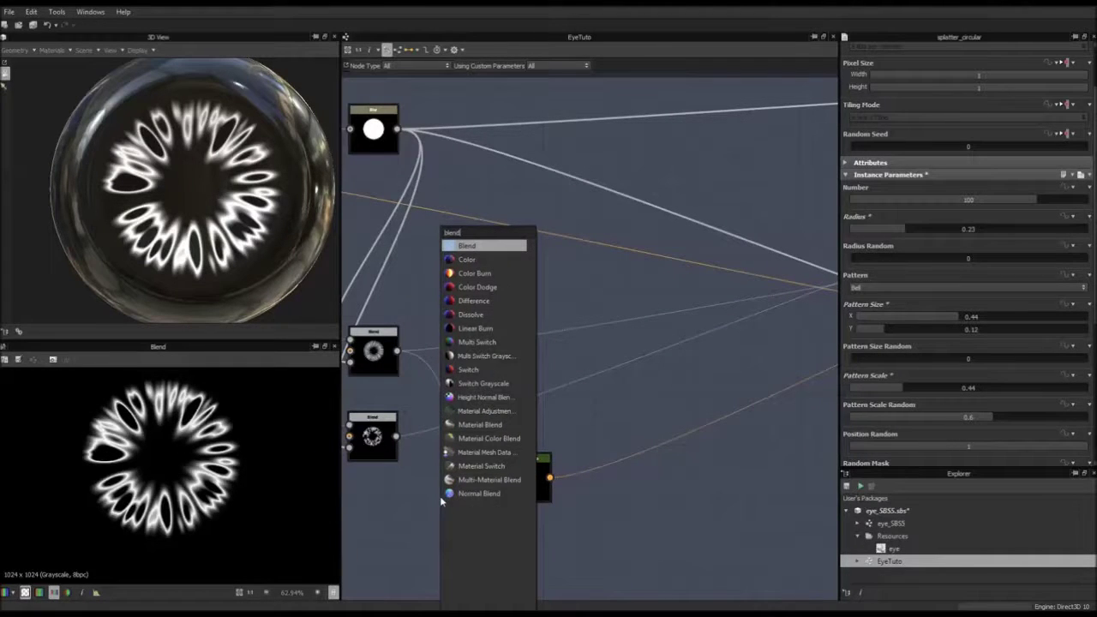
pyautogui.click(456, 248)
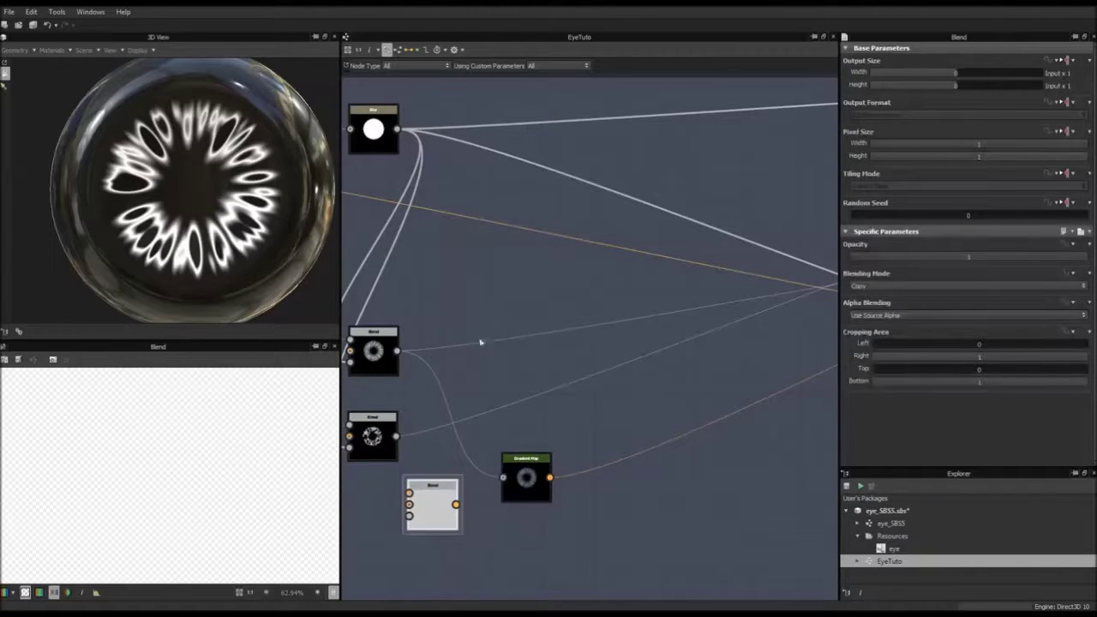
pyautogui.moveTo(432, 504); pyautogui.dragTo(569, 350)
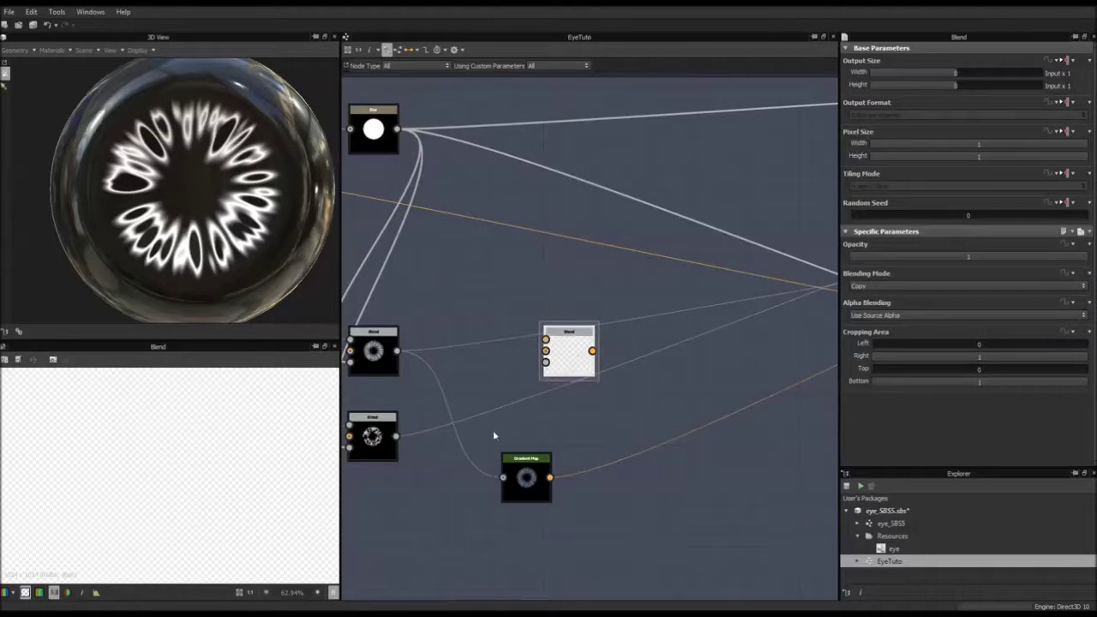
# Add a Gradient Map after the petal Blend and place it between that node and the other Gradient Map
pyautogui.click(375, 441)
pyautogui.press('space')
pyautogui.write('gradient')
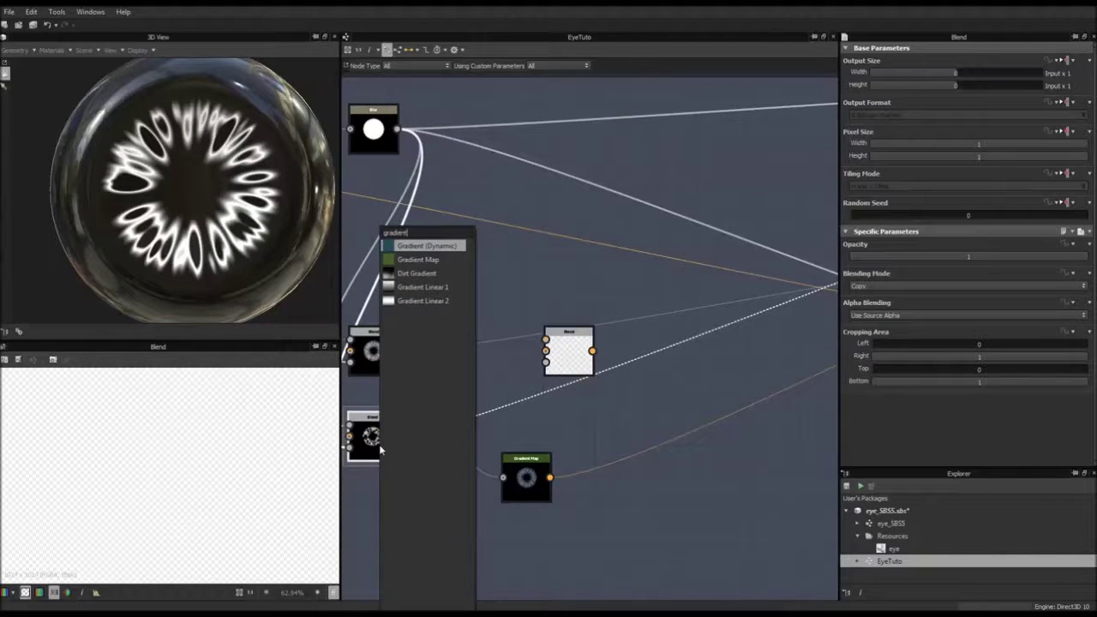
pyautogui.press('Down')
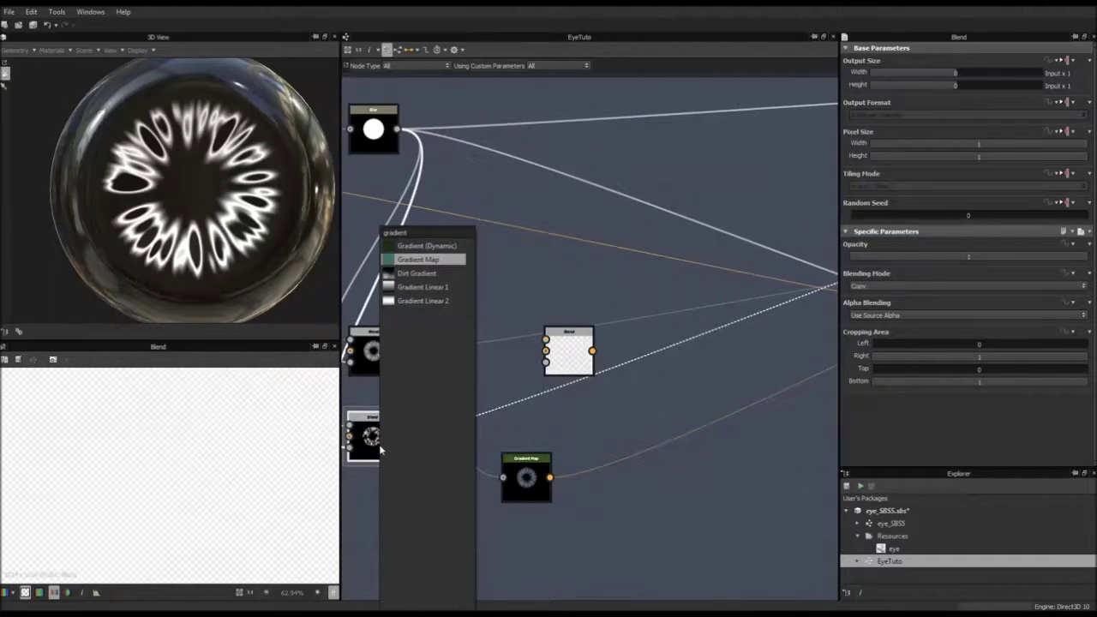
pyautogui.press('Return')
pyautogui.moveTo(457, 437); pyautogui.dragTo(484, 419)
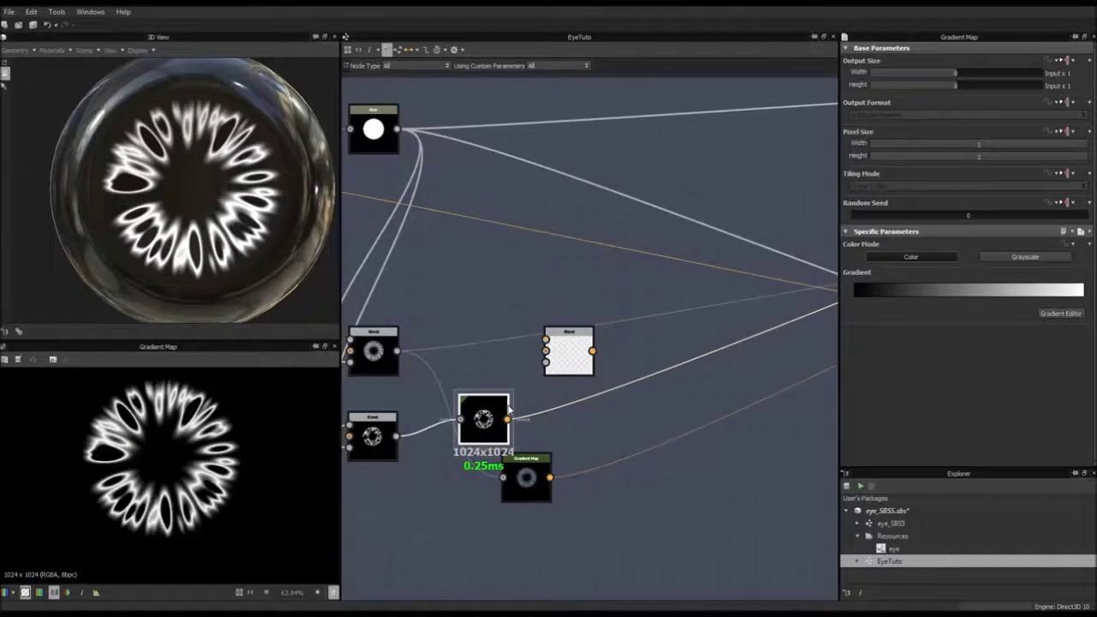
# Move the new Blend node farther along the graph and connect the petal Gradient Map to its background input
pyautogui.scroll(-2, 508, 410)
pyautogui.moveTo(600, 397); pyautogui.dragTo(287, 449, button='middle')
pyautogui.moveTo(379, 443); pyautogui.dragTo(547, 430, button='middle')
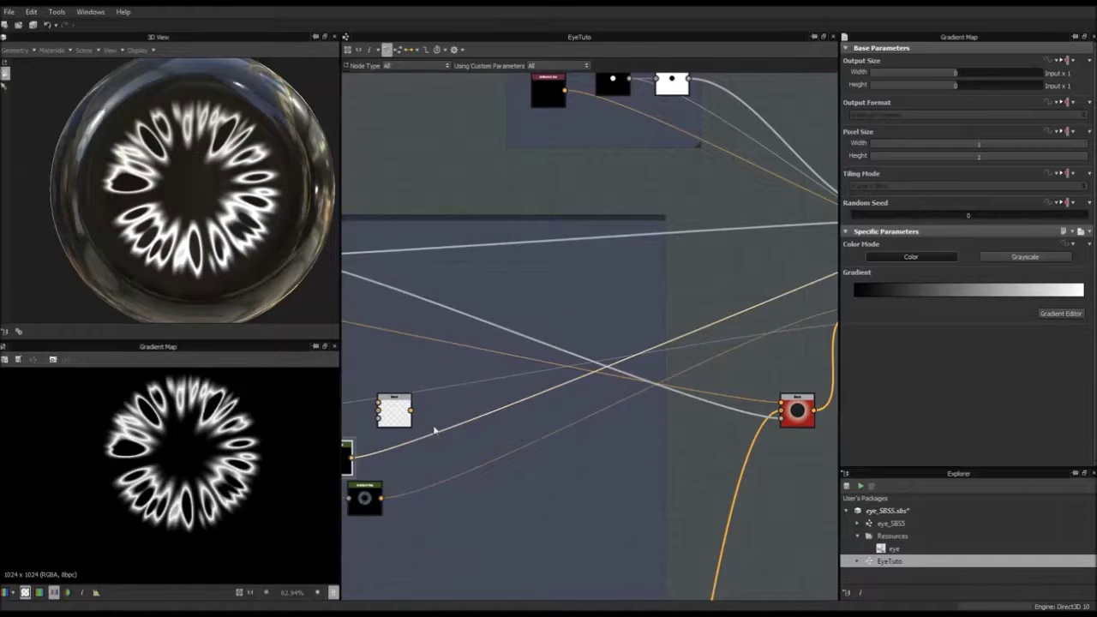
pyautogui.moveTo(436, 431); pyautogui.dragTo(477, 422, button='middle')
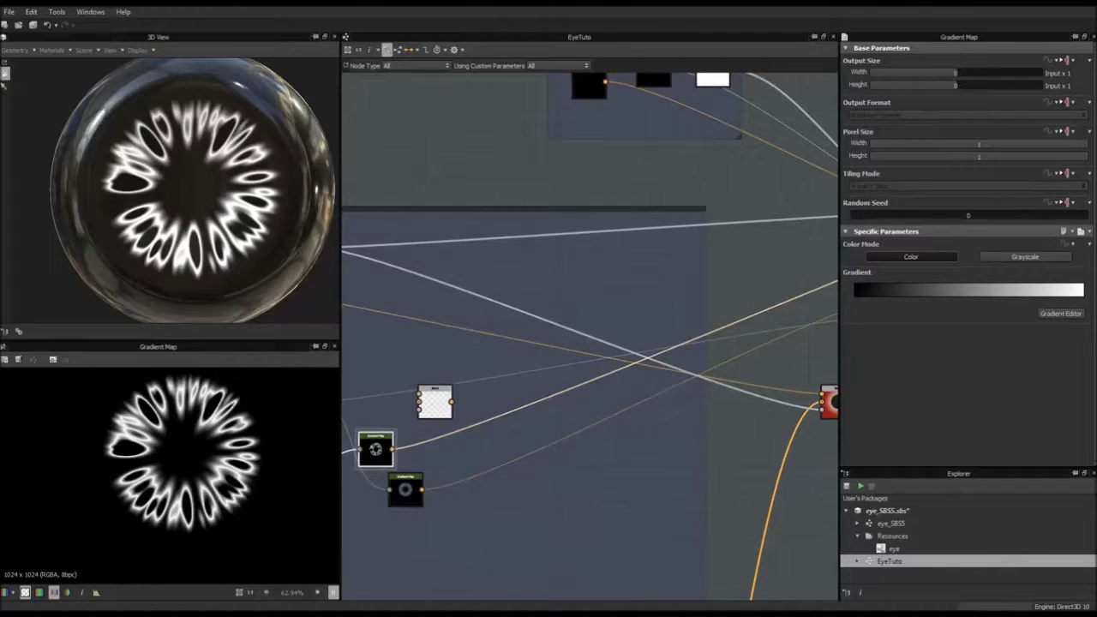
pyautogui.moveTo(2, 51); pyautogui.dragTo(589, 51)
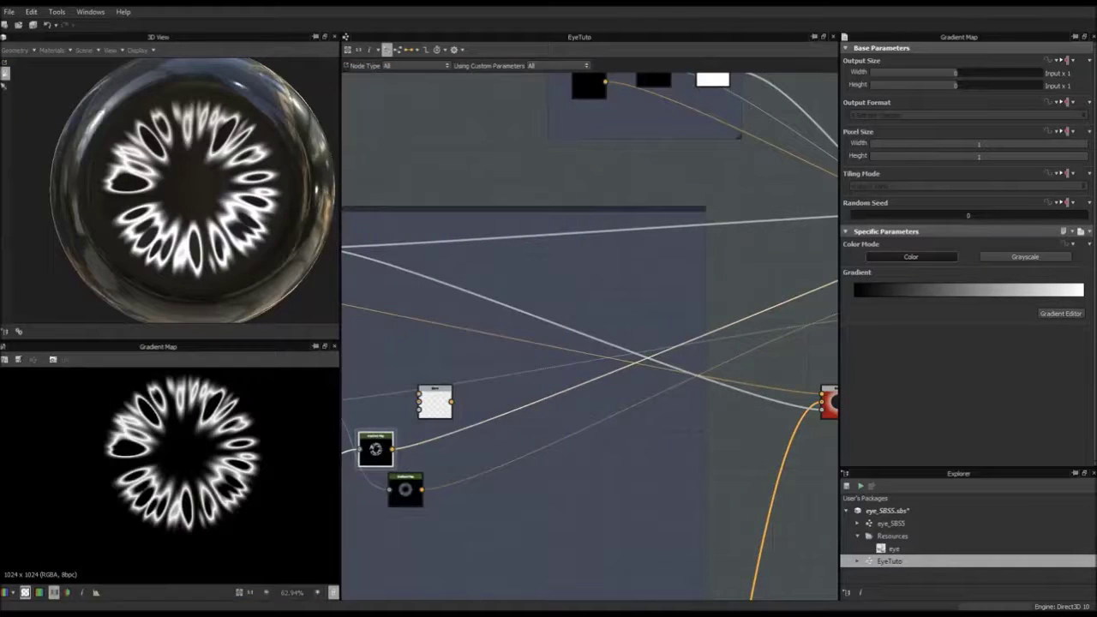
pyautogui.moveTo(435, 399); pyautogui.dragTo(518, 412)
pyautogui.click(380, 449)
# Set the petal Splatter Circular's Luminance Random to 0.95 to vary the brightness of the petals
pyautogui.moveTo(430, 433); pyautogui.dragTo(728, 349, button='middle')
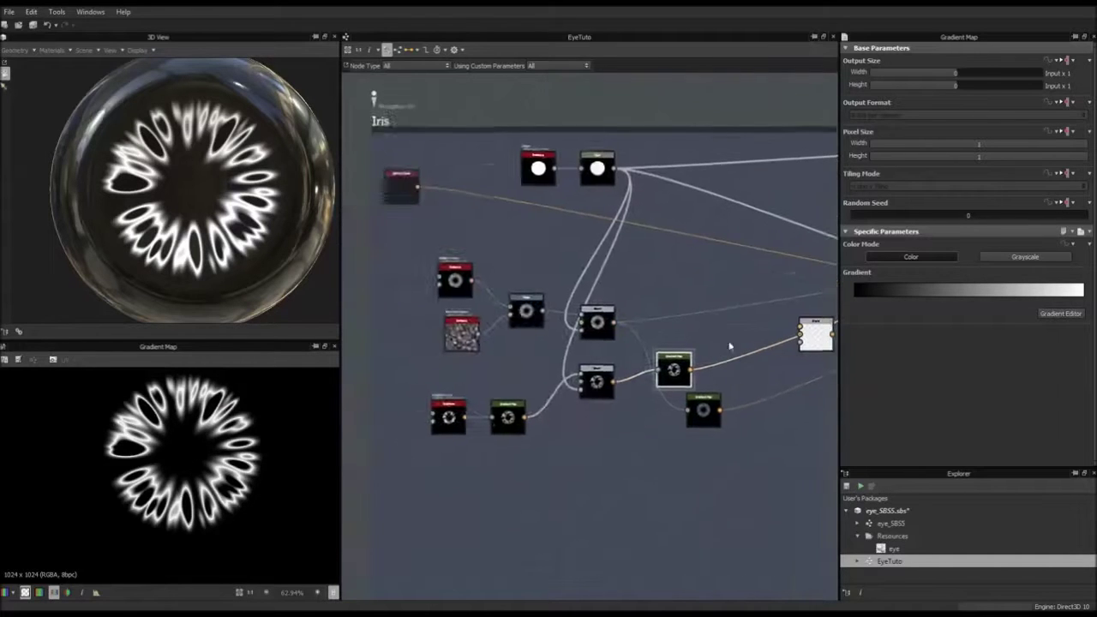
pyautogui.scroll(1, 574, 398)
pyautogui.moveTo(492, 416); pyautogui.dragTo(449, 423, button='middle')
pyautogui.scroll(1, 451, 424)
pyautogui.scroll(3, 452, 422)
pyautogui.scroll(-2, 451, 423)
pyautogui.moveTo(451, 422); pyautogui.dragTo(470, 418, button='middle')
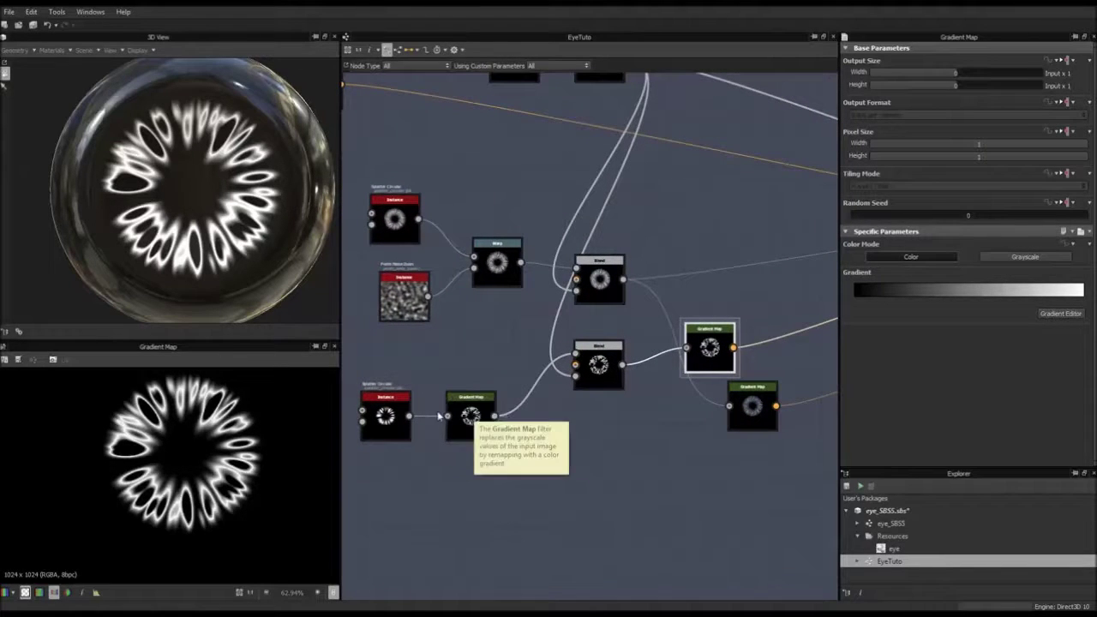
pyautogui.click(397, 413)
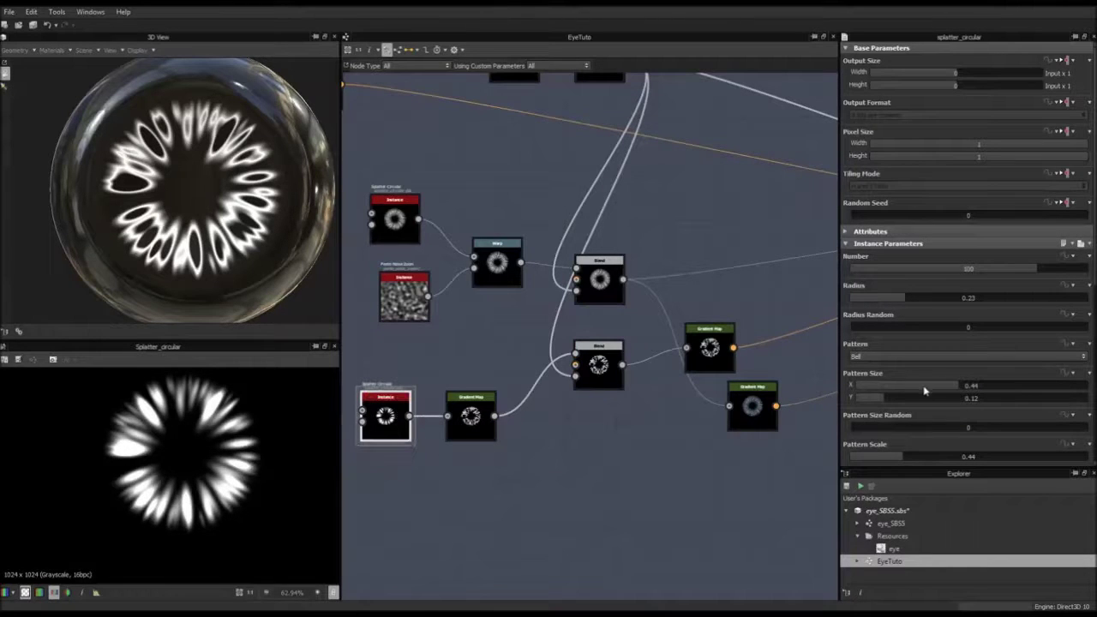
pyautogui.scroll(-4, 934, 394)
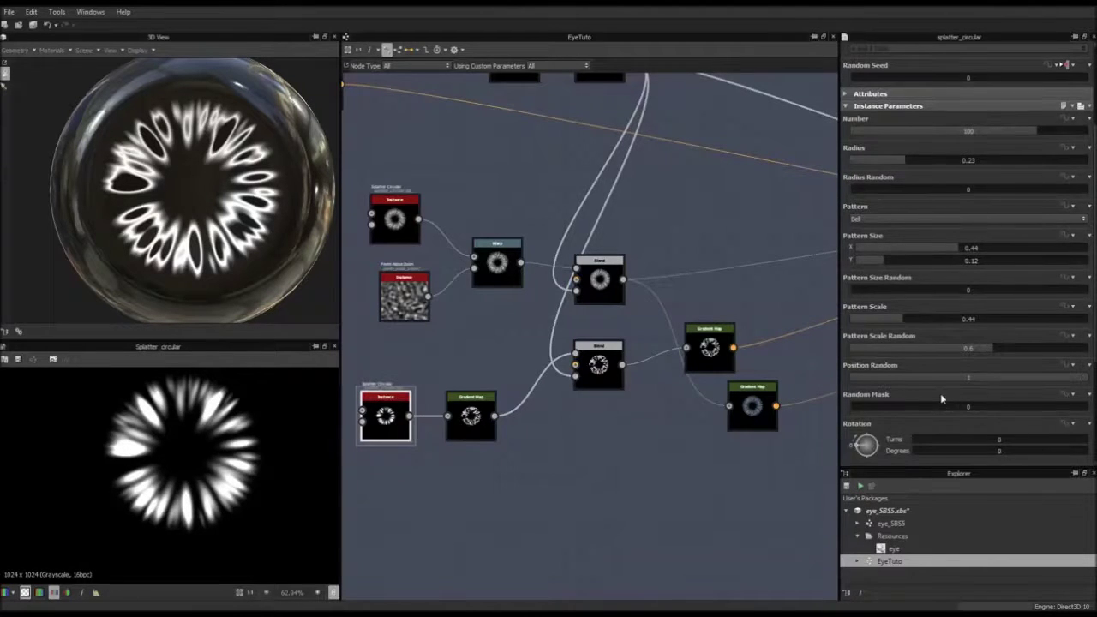
pyautogui.scroll(-5, 942, 403)
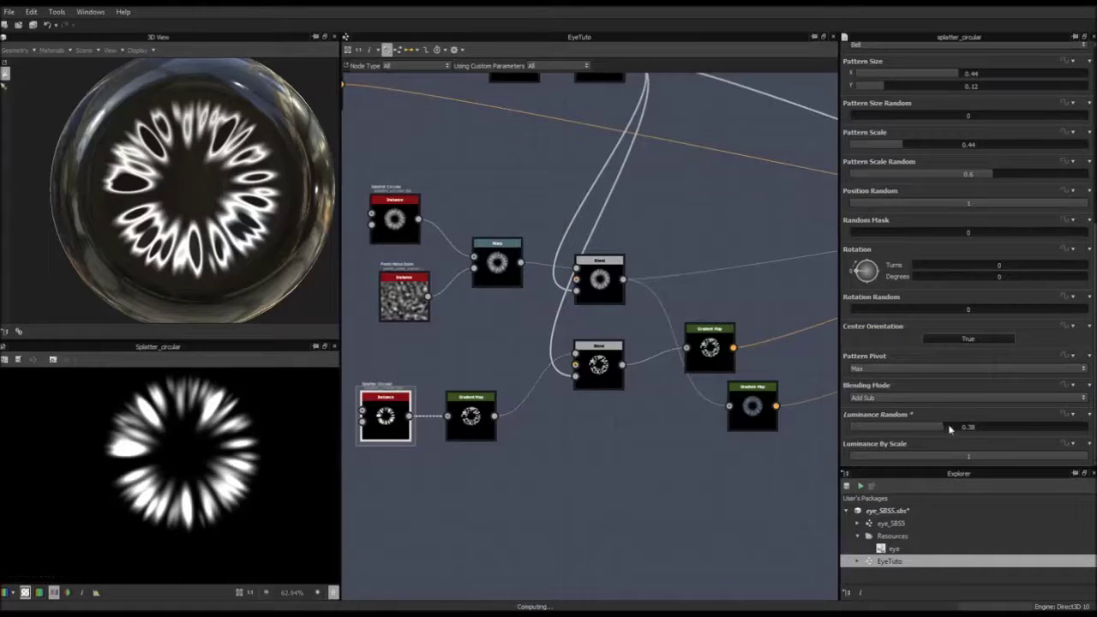
pyautogui.moveTo(941, 428); pyautogui.dragTo(973, 427)
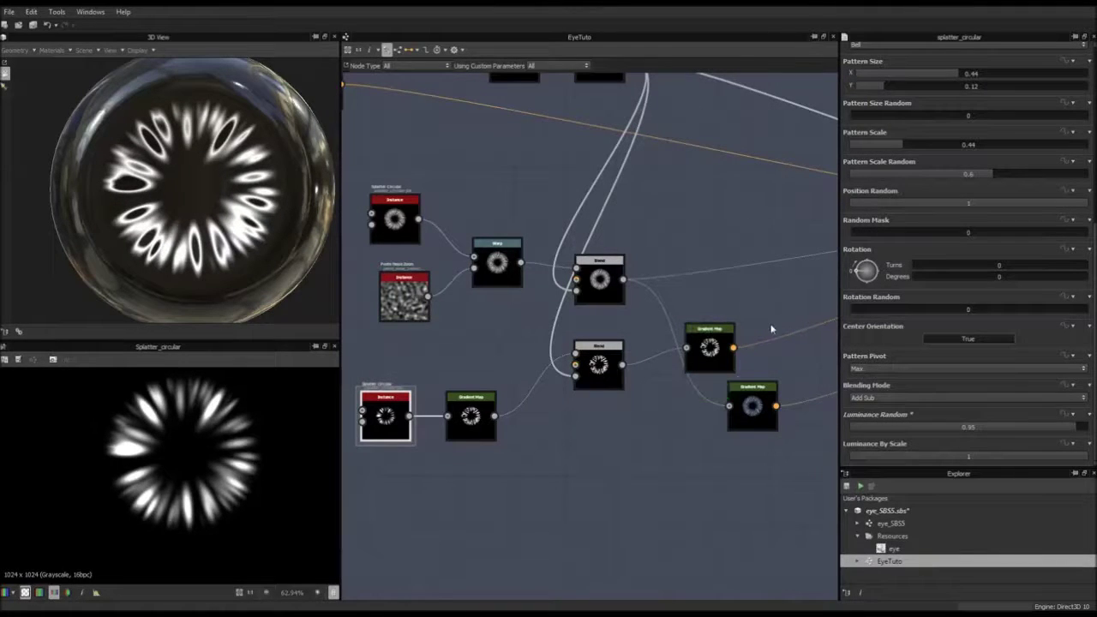
# Open the Gradient Editor of the color Gradient Map that follows the petal Blend
pyautogui.moveTo(771, 328); pyautogui.dragTo(665, 343, button='middle')
pyautogui.scroll(2, 664, 343)
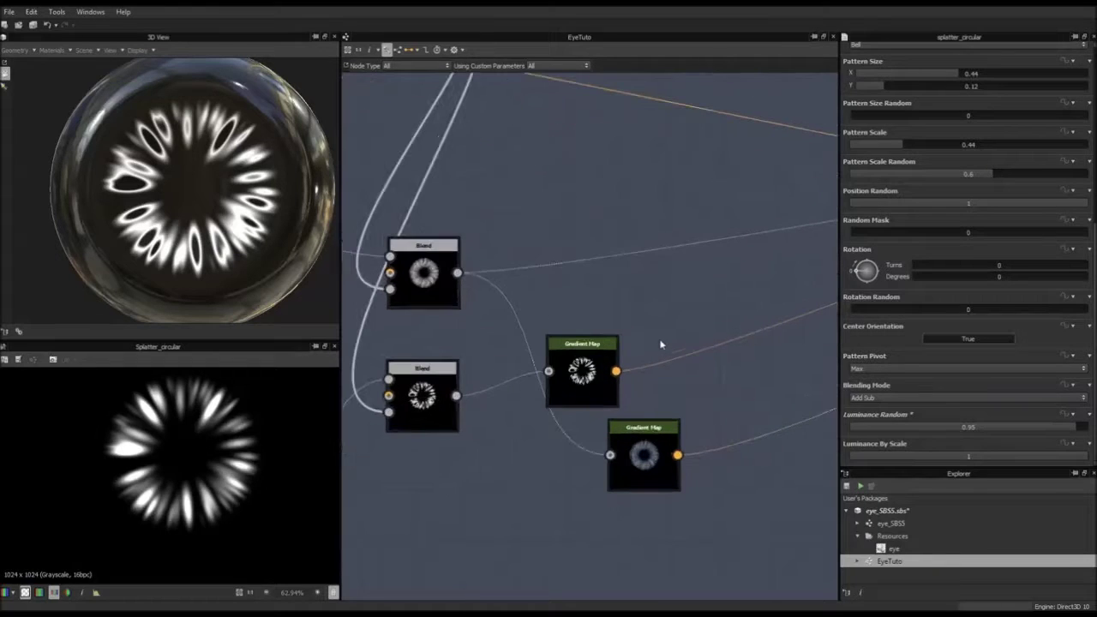
pyautogui.scroll(3, 607, 361)
pyautogui.click(534, 351)
pyautogui.scroll(-3, 613, 352)
pyautogui.moveTo(615, 351); pyautogui.dragTo(574, 336, button='middle')
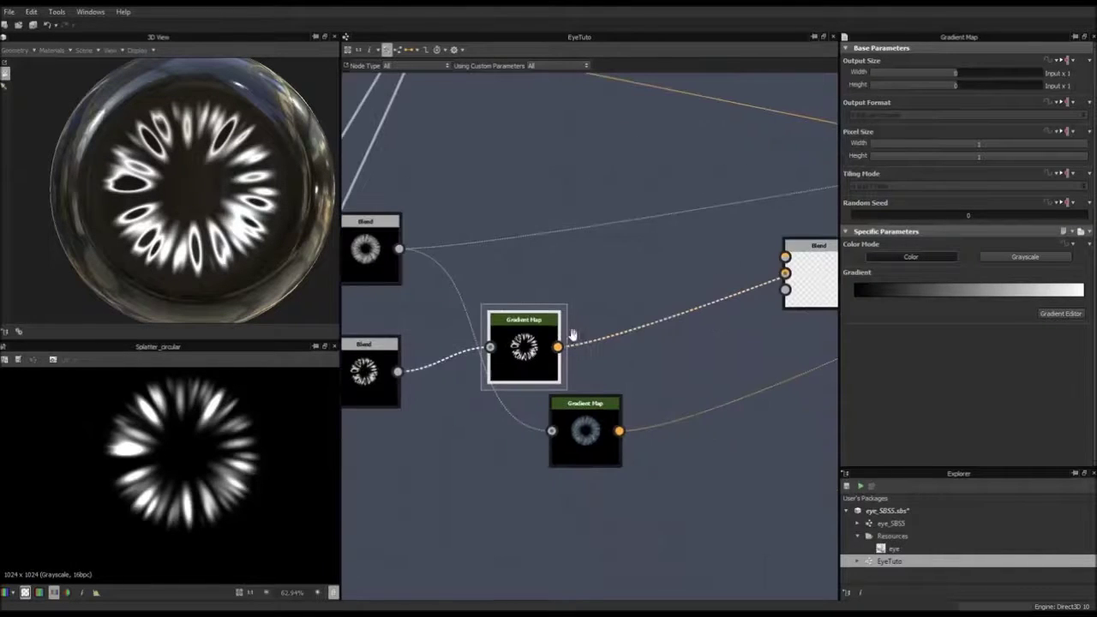
pyautogui.click(1056, 314)
# Try picking a warm brown gradient for the petals with the Gradient Eyedropper
pyautogui.moveTo(629, 200); pyautogui.dragTo(363, 200)
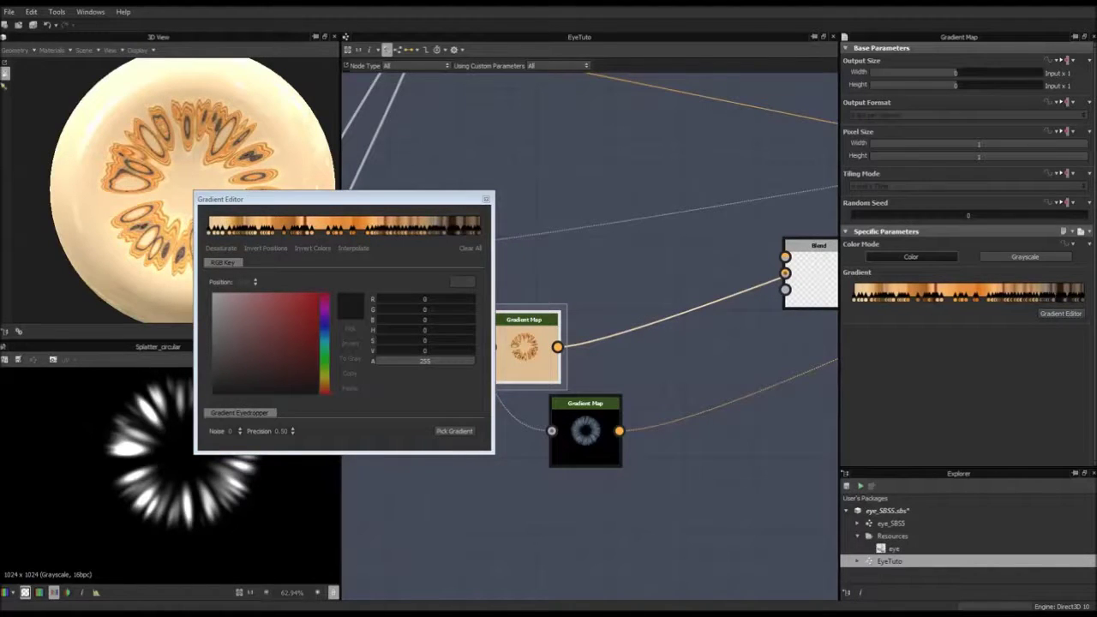
pyautogui.click(454, 431)
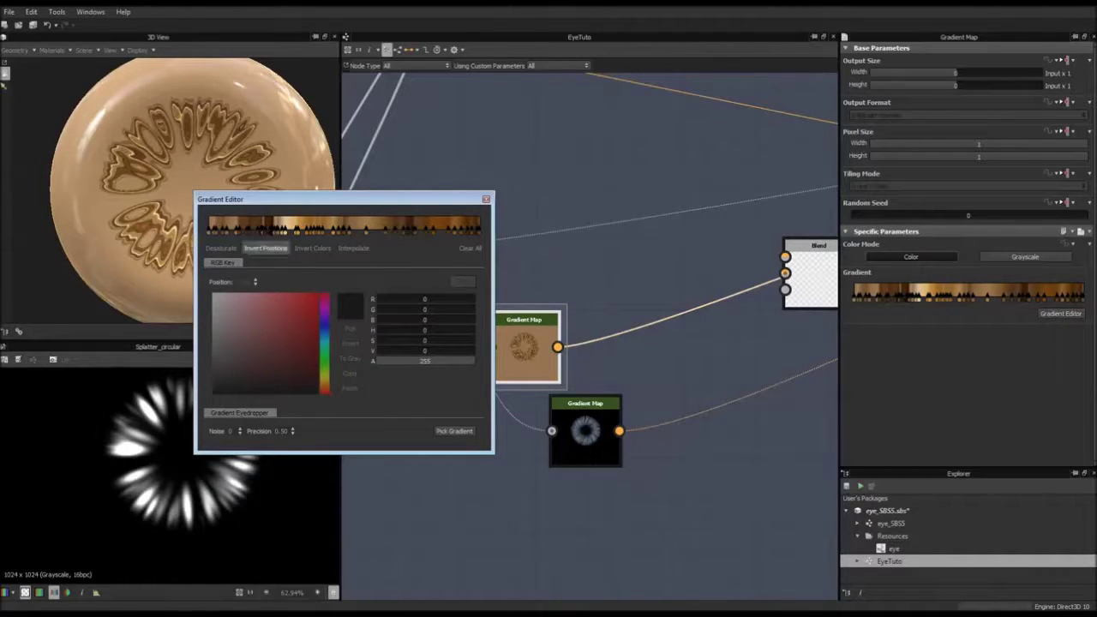
pyautogui.moveTo(343, 199); pyautogui.dragTo(317, 206)
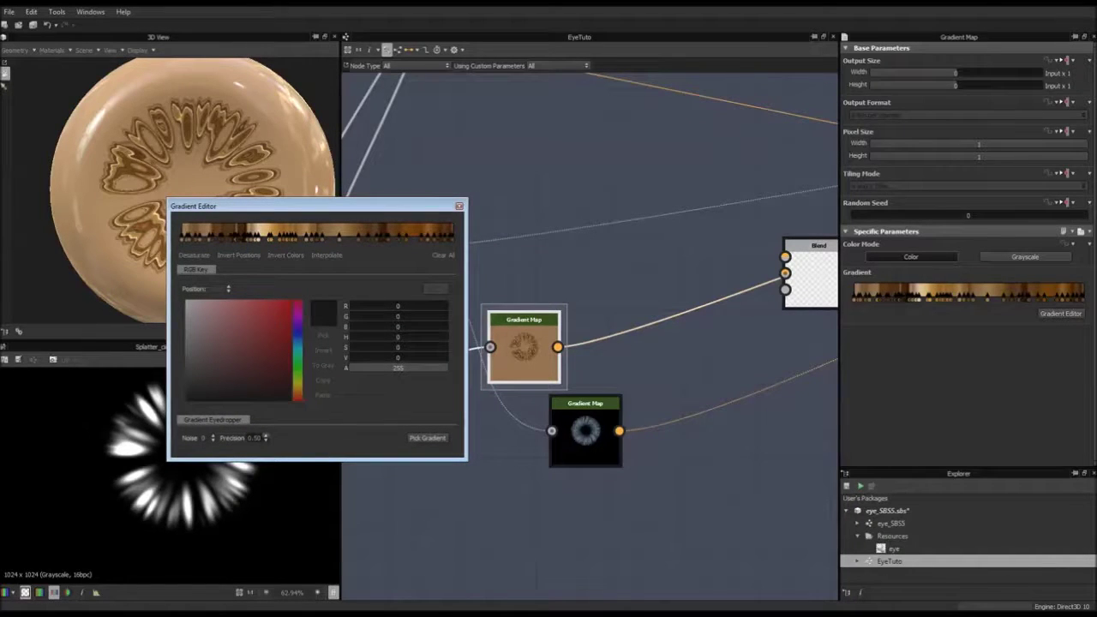
# Raise the Gradient Eyedropper's Noise to 10
pyautogui.click(214, 435)
pyautogui.click(214, 436)
pyautogui.click(213, 435)
pyautogui.click(213, 436)
pyautogui.click(213, 436)
pyautogui.click(213, 435)
pyautogui.click(213, 435)
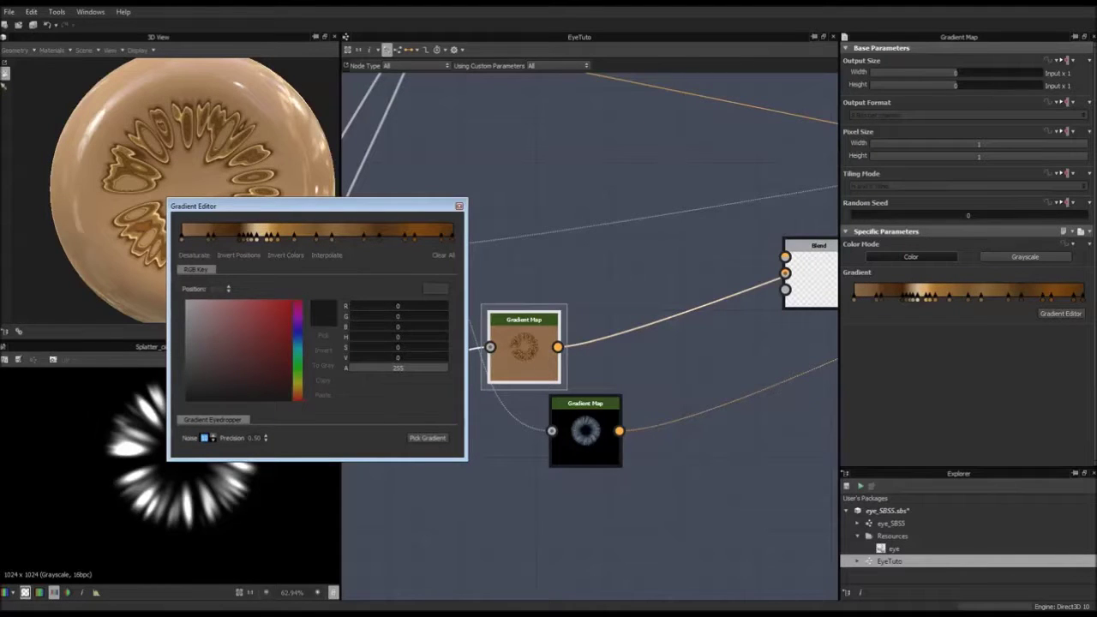
# Raise the Gradient Eyedropper's Precision to 0.70
pyautogui.click(266, 435)
pyautogui.click(266, 435)
pyautogui.click(266, 435)
pyautogui.click(265, 436)
pyautogui.click(266, 436)
pyautogui.click(265, 437)
pyautogui.click(266, 436)
pyautogui.click(266, 436)
pyautogui.click(266, 436)
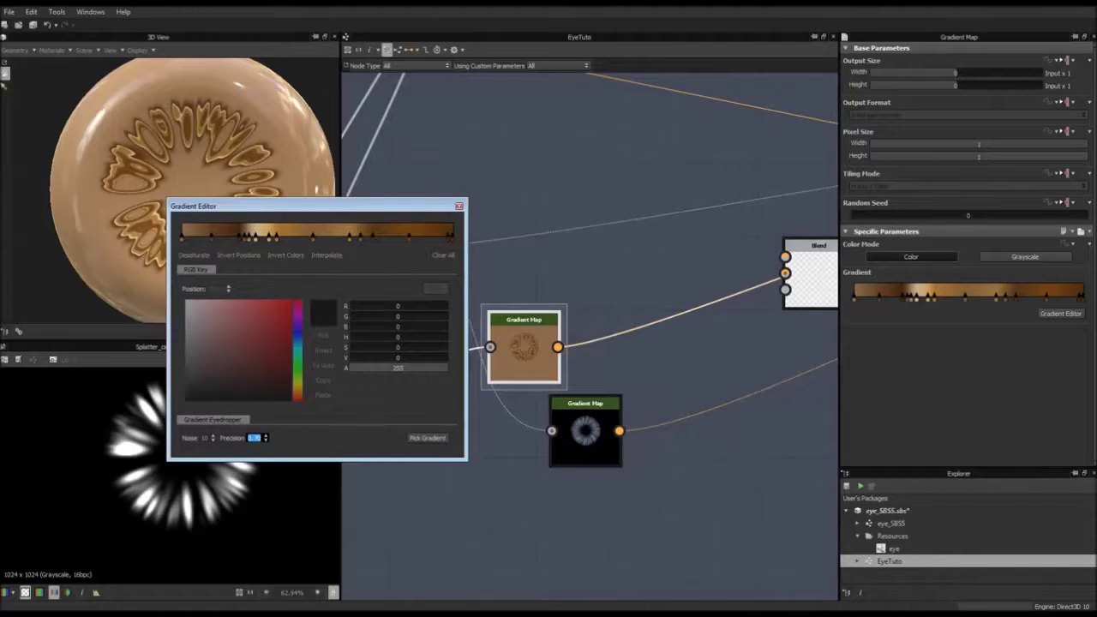
# Clear all picked keys from the petal gradient and delete the extra key at position 0.03
pyautogui.click(443, 255)
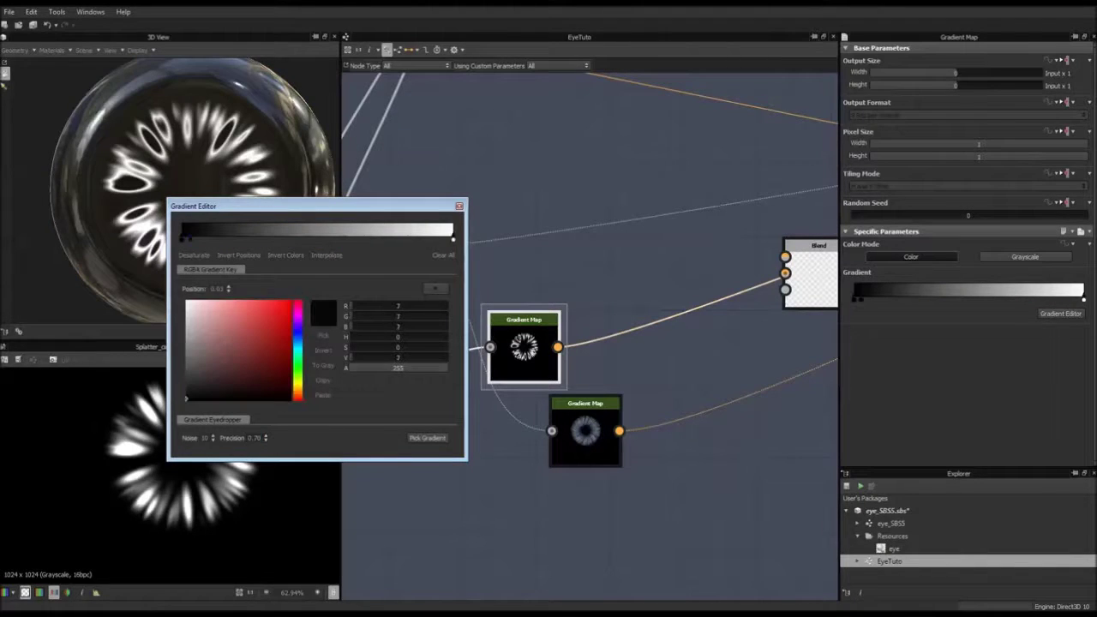
pyautogui.press('Delete')
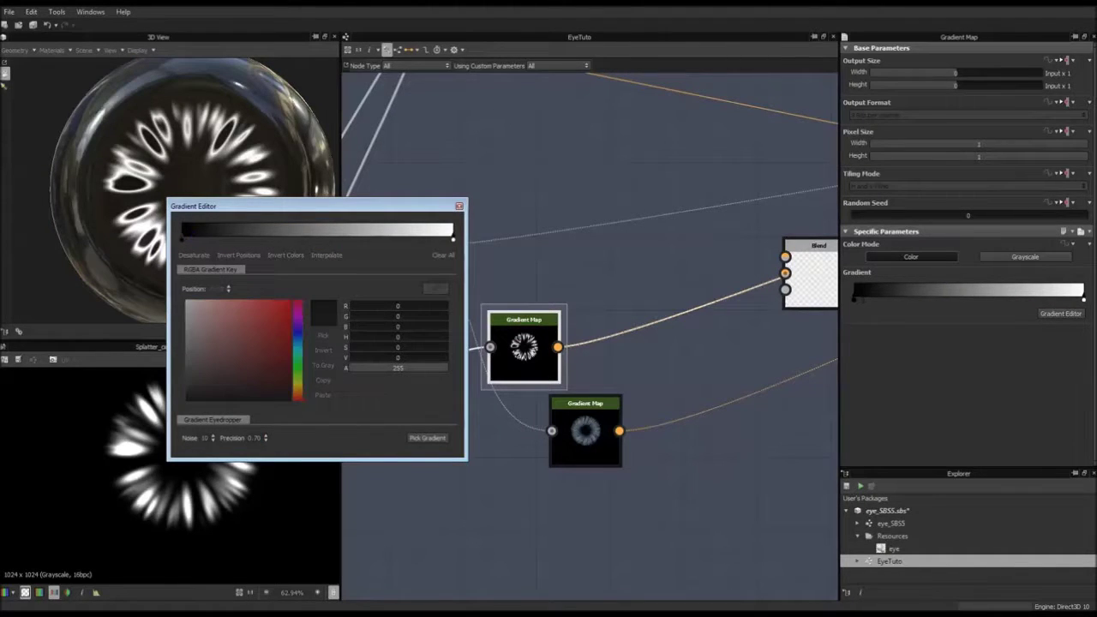
# Recolor the petal gradient's starting key at position 0.00 to a grey beige, RGB 131, 127, 116
pyautogui.click(182, 239)
pyautogui.click(323, 335)
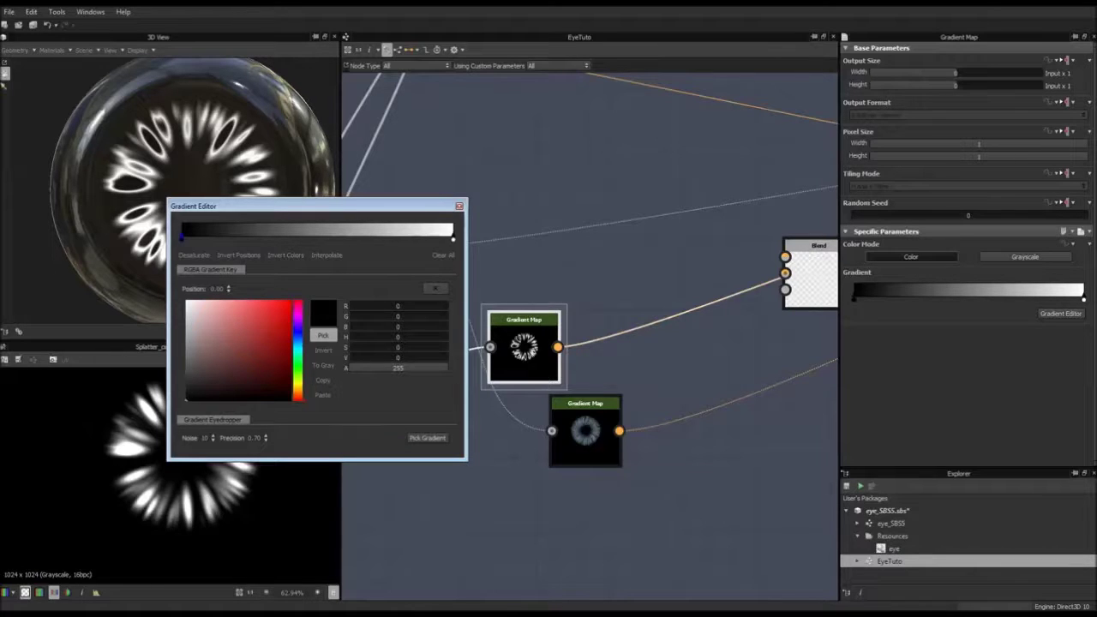
pyautogui.click(198, 348)
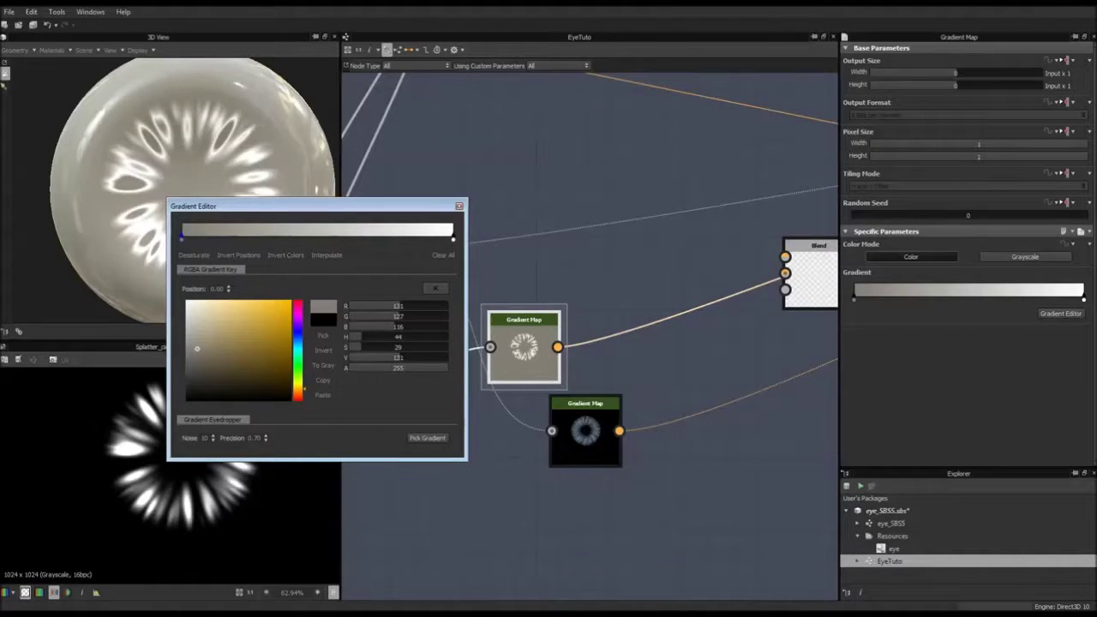
# Recolor the petal gradient's end key at position 1.00 to a muted brown, RGB 145, 118, 77
pyautogui.click(453, 239)
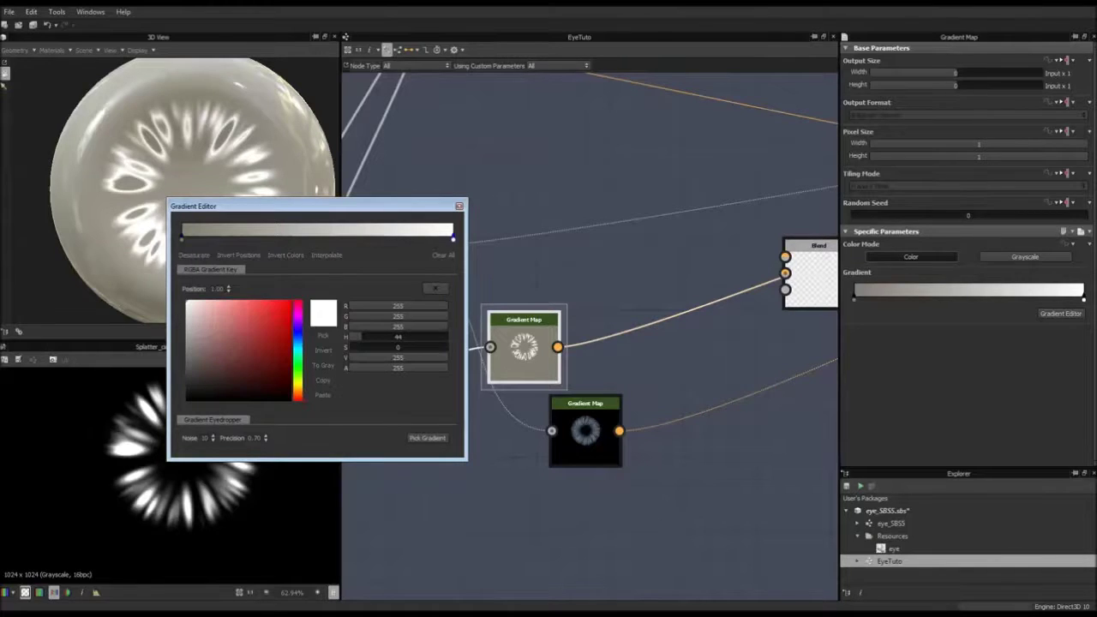
pyautogui.click(323, 335)
pyautogui.click(557, 347)
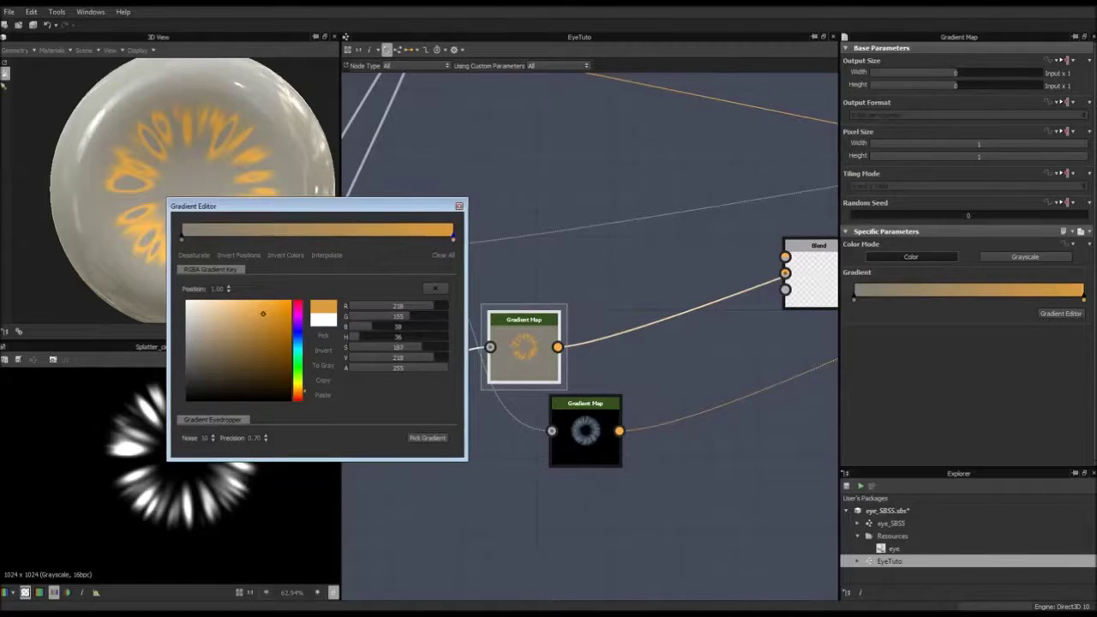
pyautogui.moveTo(420, 347); pyautogui.dragTo(391, 347)
pyautogui.moveTo(230, 313)
pyautogui.mouseDown()
pyautogui.moveTo(235, 353)
pyautogui.moveTo(233, 344)
pyautogui.mouseUp()
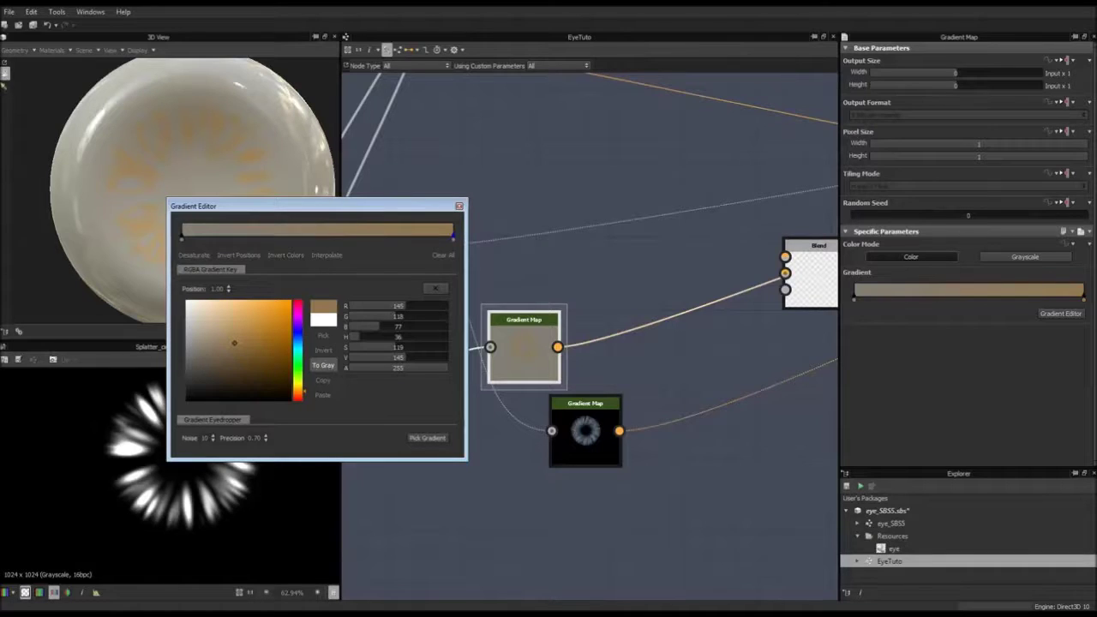
# Add a middle key to the petal gradient, place it at position 0.54 and give it a muted olive-brown color
pyautogui.click(286, 229)
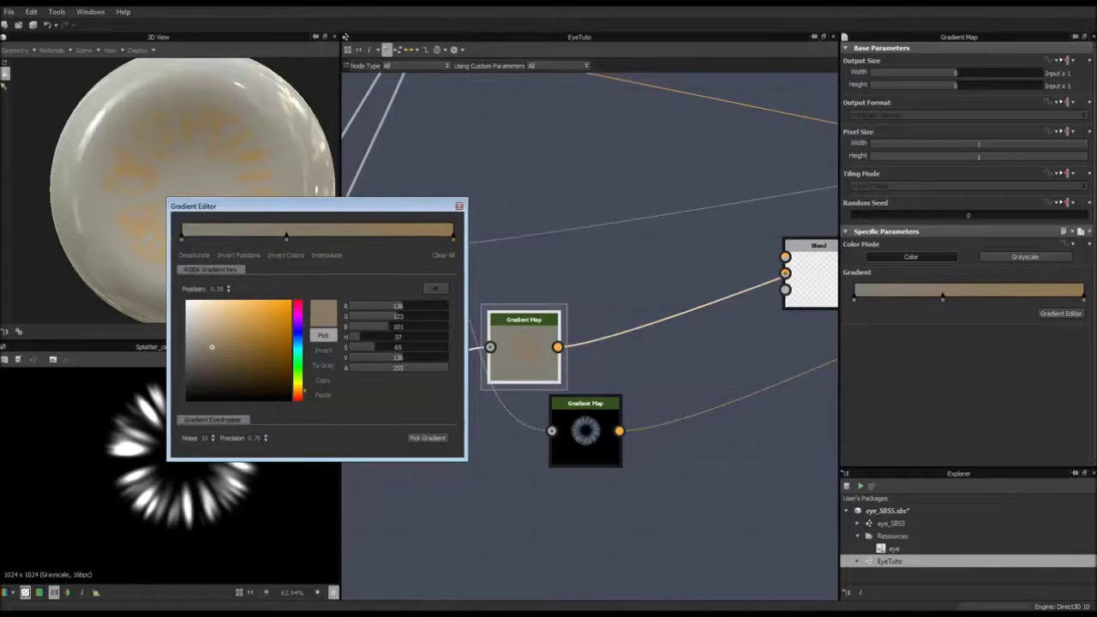
pyautogui.click(202, 229)
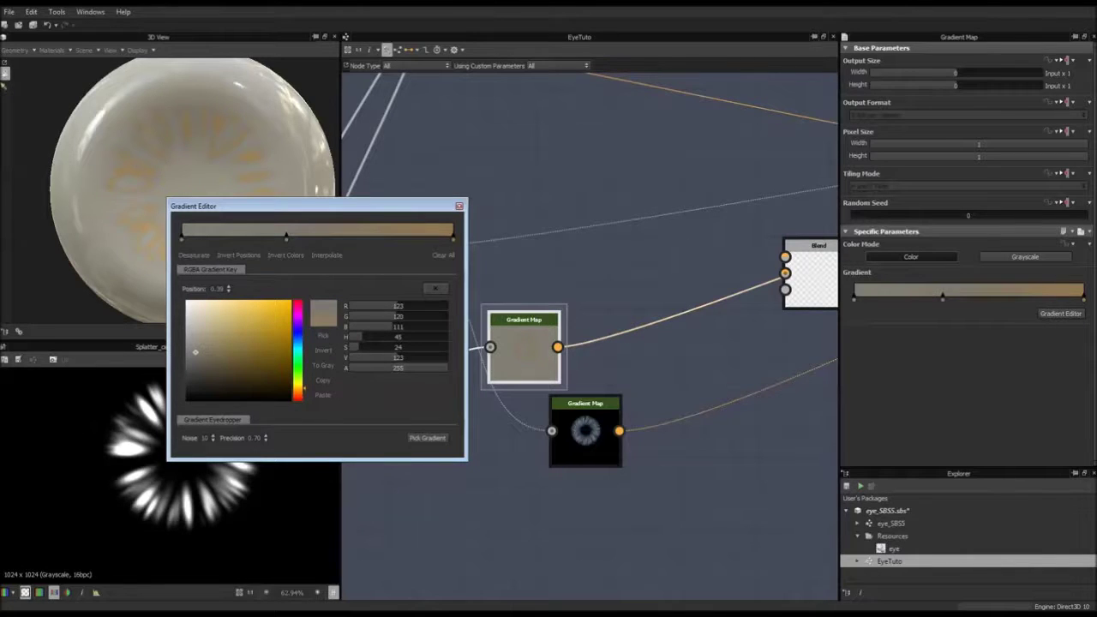
pyautogui.click(323, 335)
pyautogui.moveTo(286, 238); pyautogui.dragTo(329, 239)
pyautogui.moveTo(204, 351); pyautogui.dragTo(233, 351)
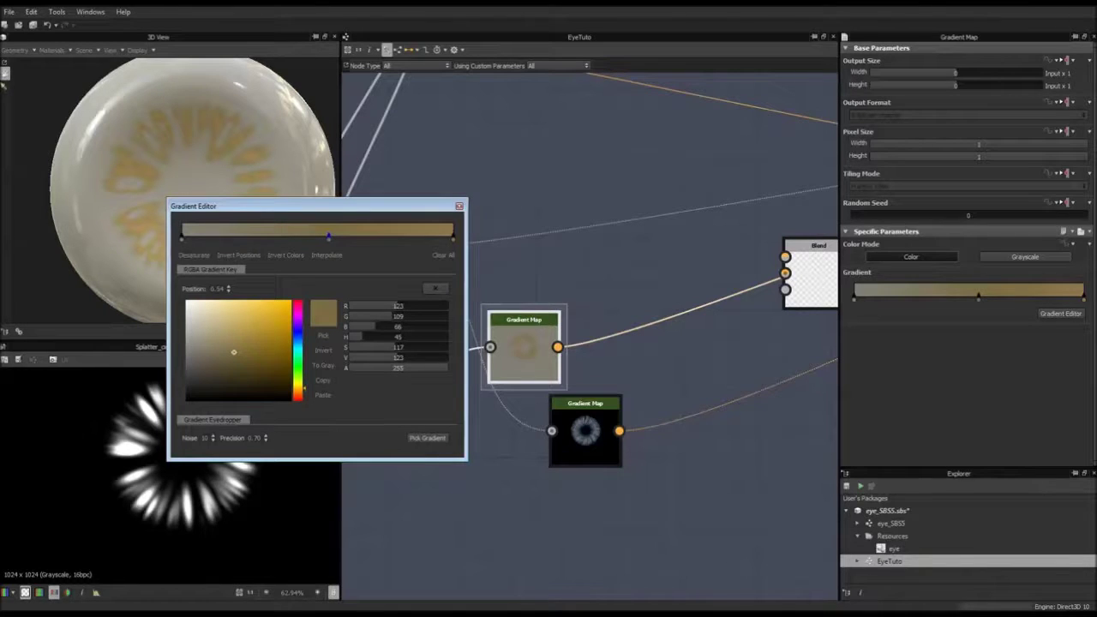
# Shift the middle key to a desaturated blue-grey, RGB 90, 98, 108, and close the Gradient Editor
pyautogui.moveTo(298, 386); pyautogui.dragTo(298, 341)
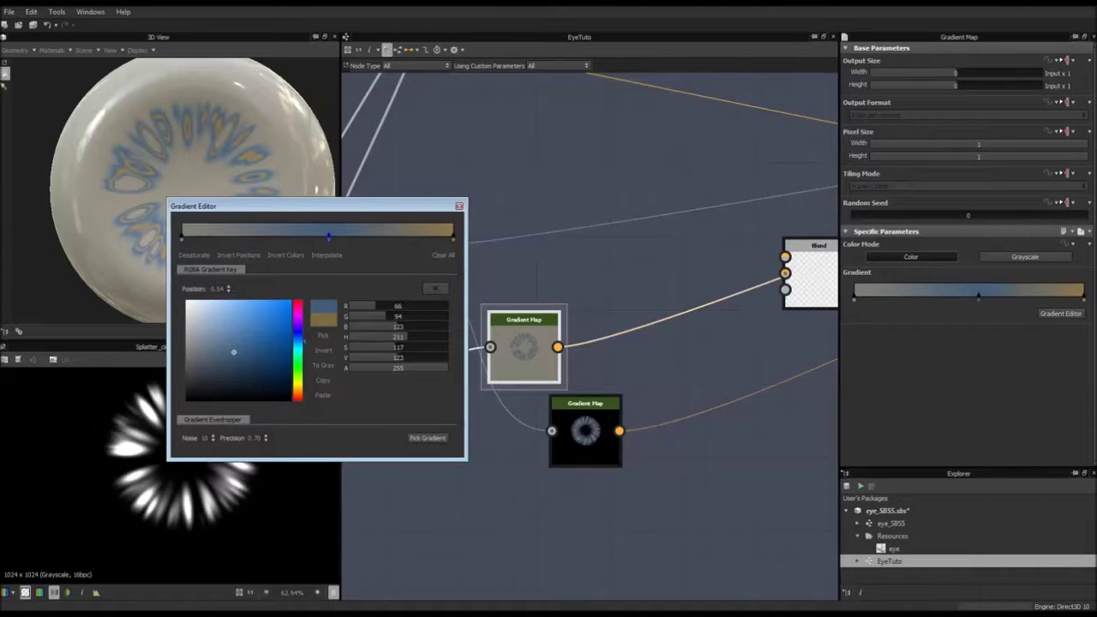
pyautogui.moveTo(233, 352)
pyautogui.mouseDown()
pyautogui.moveTo(202, 352)
pyautogui.moveTo(202, 366)
pyautogui.moveTo(203, 322)
pyautogui.moveTo(202, 359)
pyautogui.mouseUp()
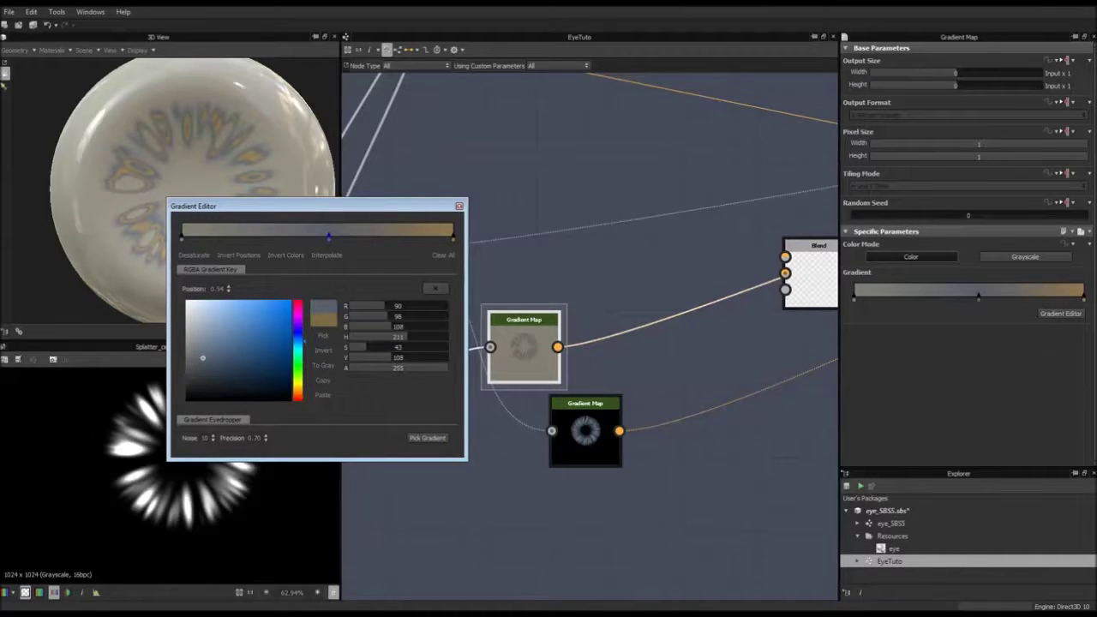
pyautogui.click(459, 206)
# Connect the masked petals' grayscale Blend output to the new Blend node's Opacity input
pyautogui.moveTo(578, 286); pyautogui.dragTo(526, 272, button='middle')
pyautogui.scroll(-3, 526, 272)
pyautogui.moveTo(560, 306); pyautogui.dragTo(547, 320, button='middle')
pyautogui.scroll(2, 551, 317)
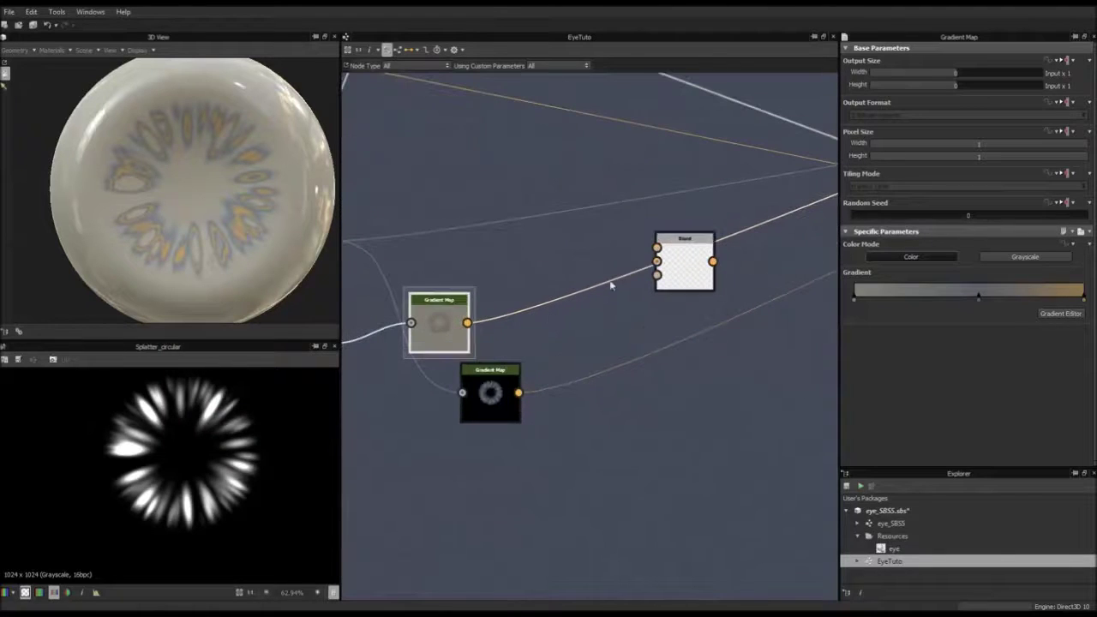
pyautogui.moveTo(684, 267); pyautogui.dragTo(685, 289)
pyautogui.moveTo(521, 321); pyautogui.dragTo(555, 317, button='middle')
pyautogui.scroll(-2, 516, 259)
pyautogui.scroll(-1, 498, 338)
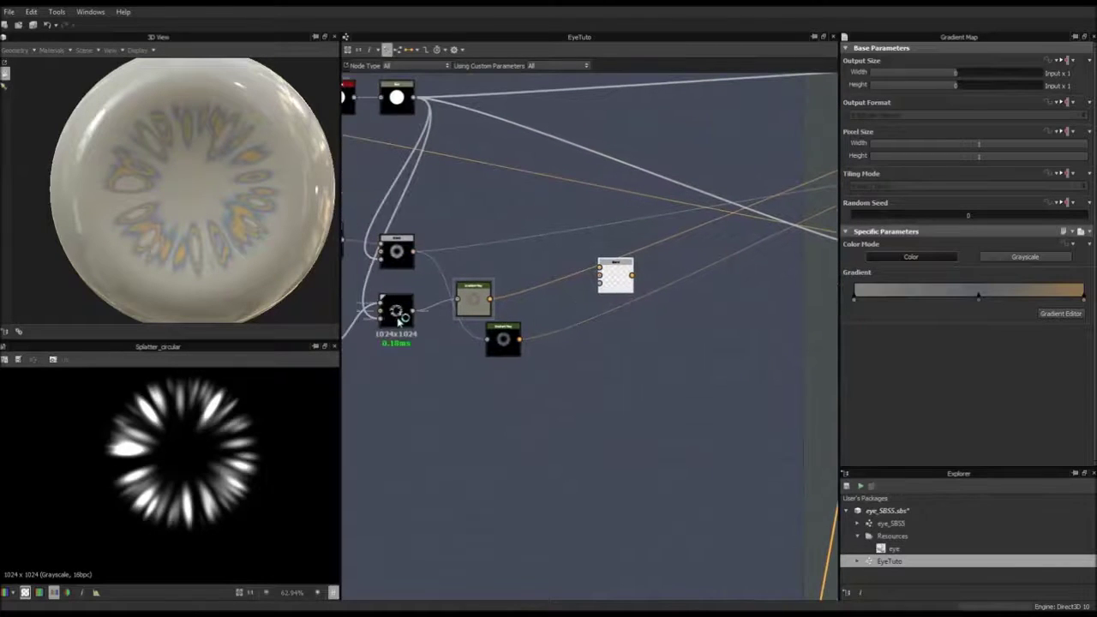
pyautogui.moveTo(593, 294); pyautogui.dragTo(599, 289)
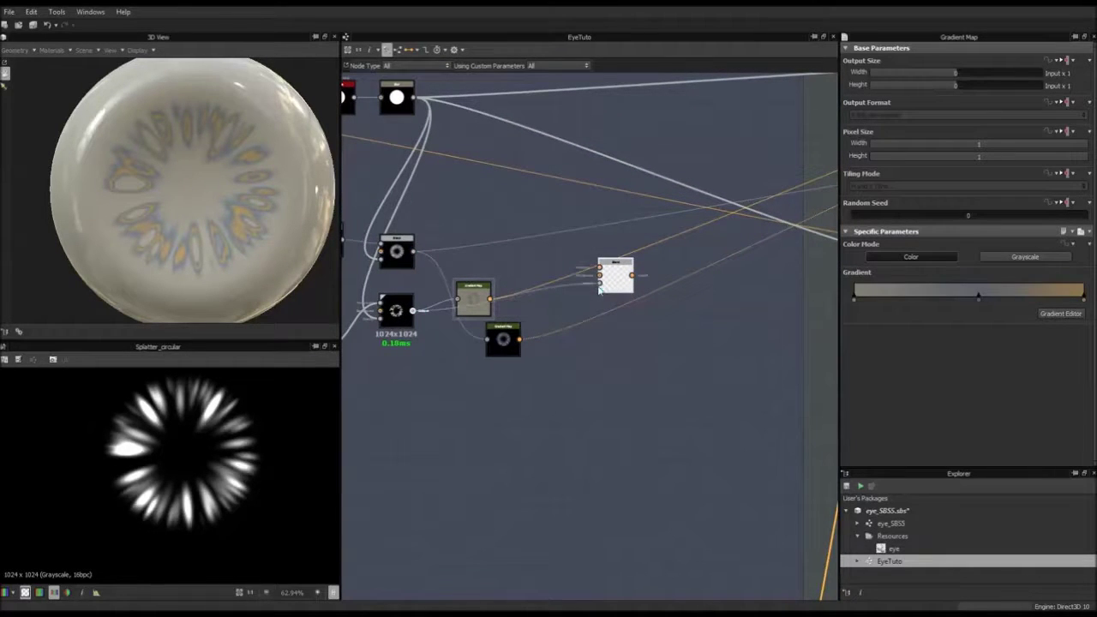
pyautogui.click(599, 288)
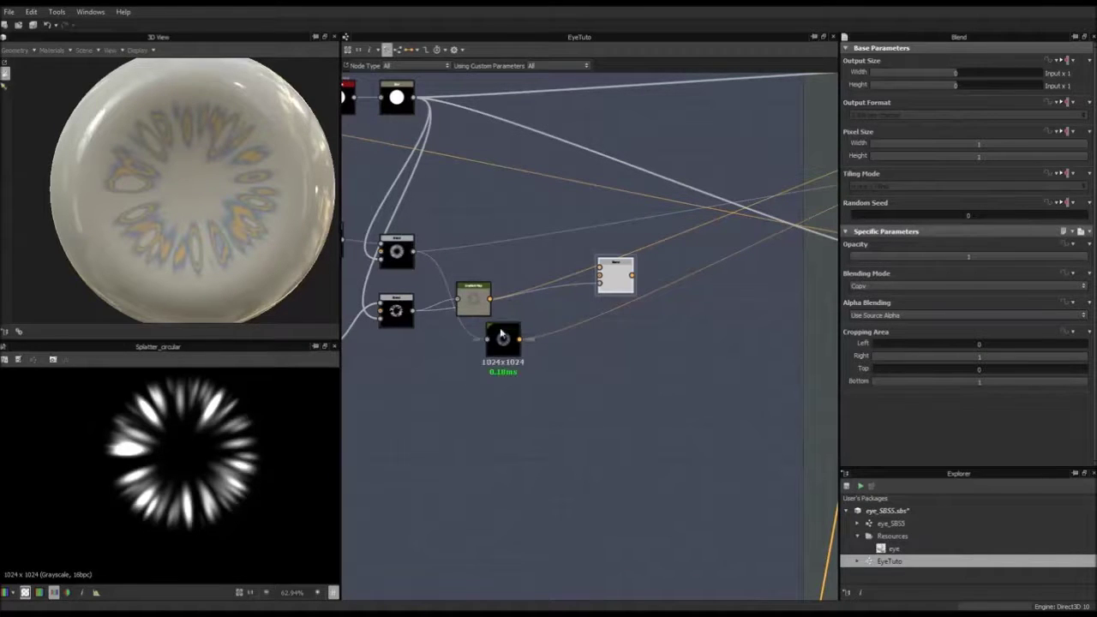
# Connect the petal Gradient Map as the new Blend's foreground and the fibre Gradient Map as its background, and preview the Blend in the 2D view
pyautogui.moveTo(478, 300); pyautogui.dragTo(489, 276)
pyautogui.moveTo(626, 291)
pyautogui.mouseDown(button='middle')
pyautogui.moveTo(614, 305)
pyautogui.moveTo(523, 324)
pyautogui.moveTo(612, 302)
pyautogui.mouseUp(button='middle')
pyautogui.scroll(-3, 534, 322)
pyautogui.scroll(3, 533, 322)
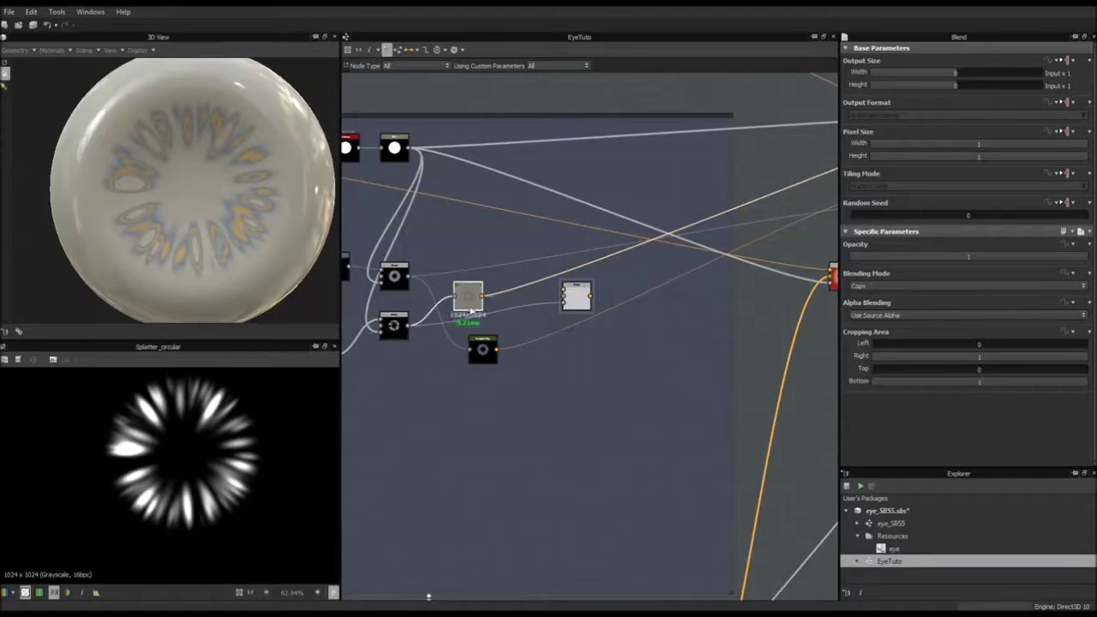
pyautogui.moveTo(482, 297); pyautogui.dragTo(564, 301)
pyautogui.doubleClick(575, 295)
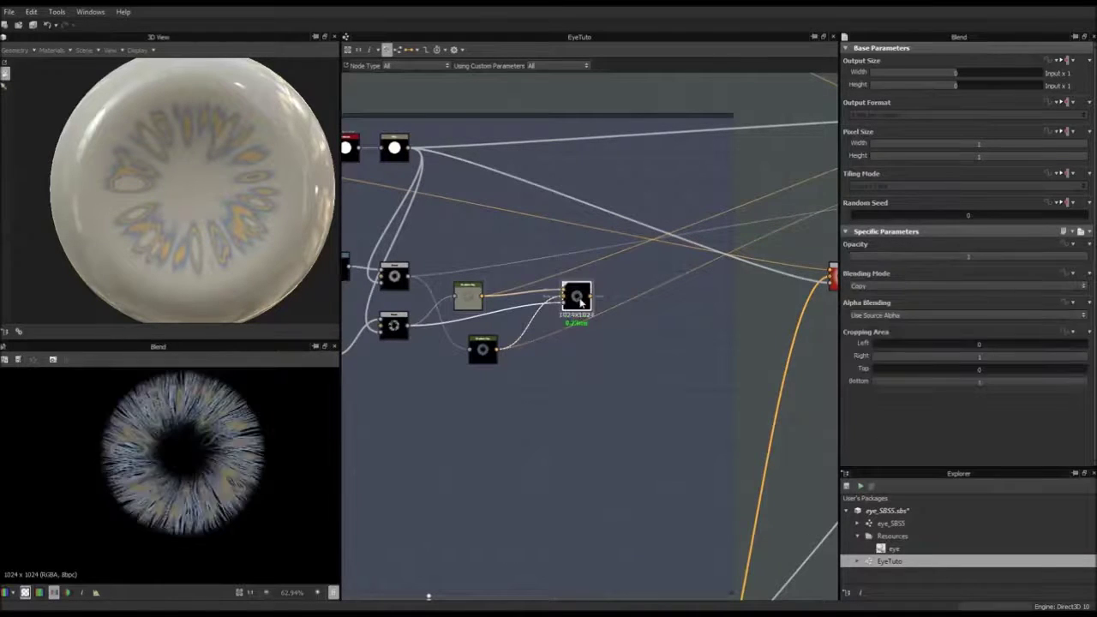
pyautogui.scroll(3, 198, 445)
pyautogui.scroll(-3, 198, 446)
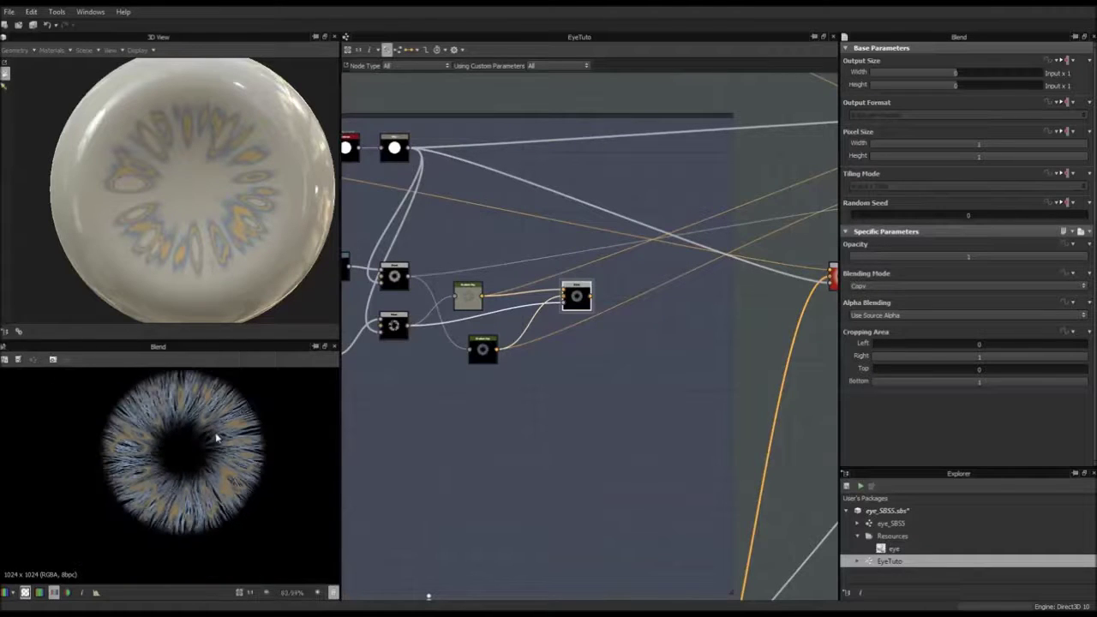
pyautogui.scroll(3, 164, 421)
pyautogui.scroll(-1, 156, 418)
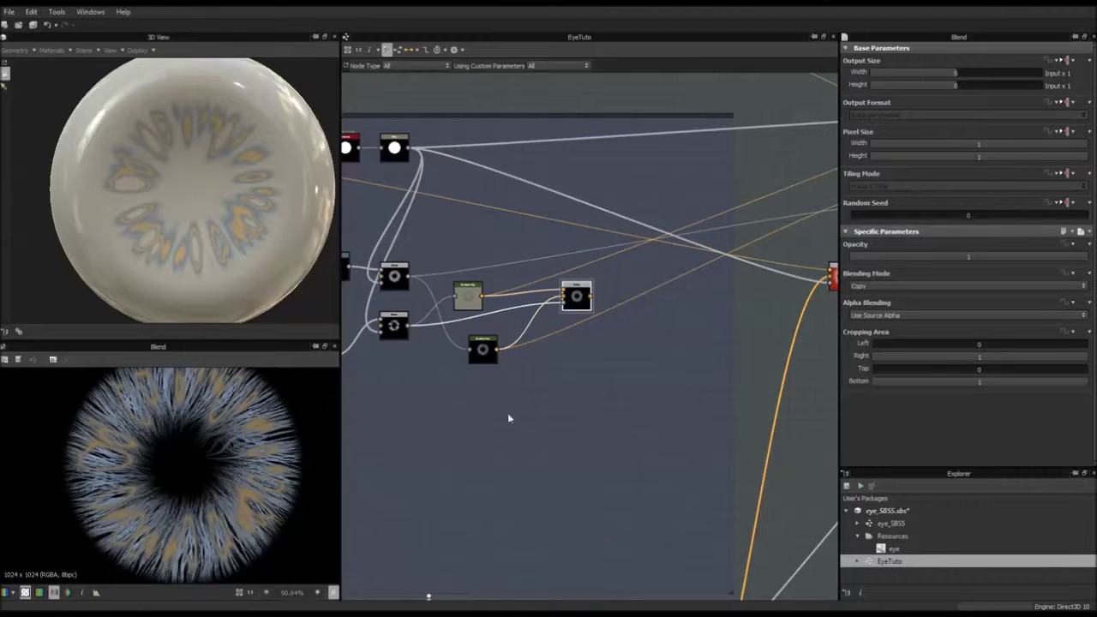
# Connect the combined iris Blend to the foreground of the blend that overlays the iris on the eyeball, and inspect the iris in the 3D view
pyautogui.moveTo(651, 391); pyautogui.dragTo(514, 461, button='middle')
pyautogui.scroll(-1, 514, 461)
pyautogui.scroll(3, 517, 448)
pyautogui.moveTo(528, 422); pyautogui.dragTo(544, 474, button='middle')
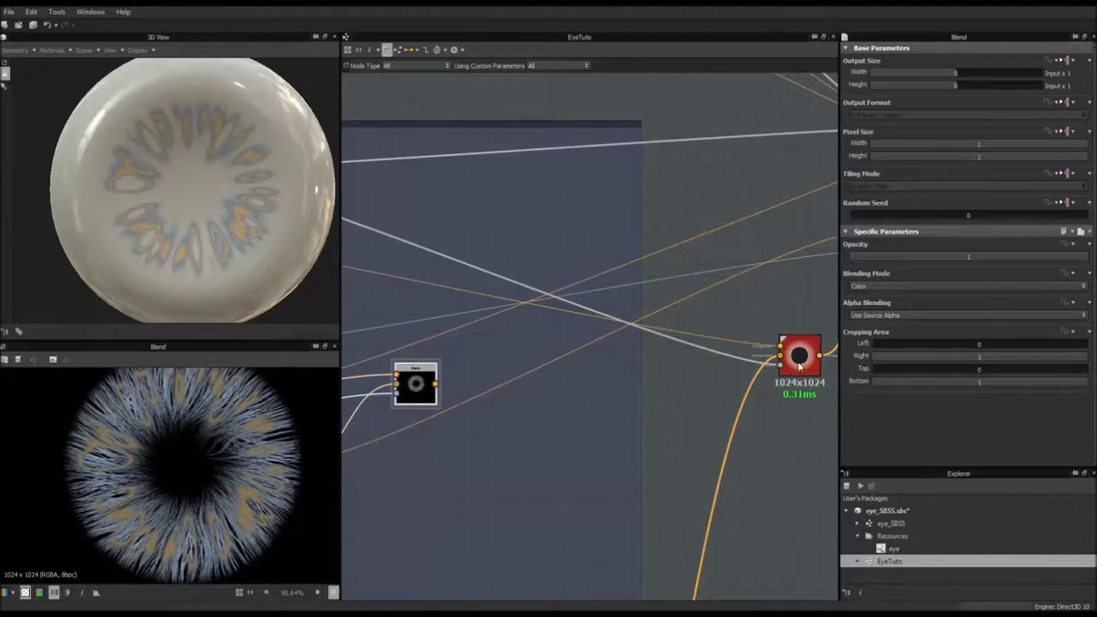
pyautogui.scroll(-3, 505, 443)
pyautogui.moveTo(569, 424); pyautogui.dragTo(549, 446, button='middle')
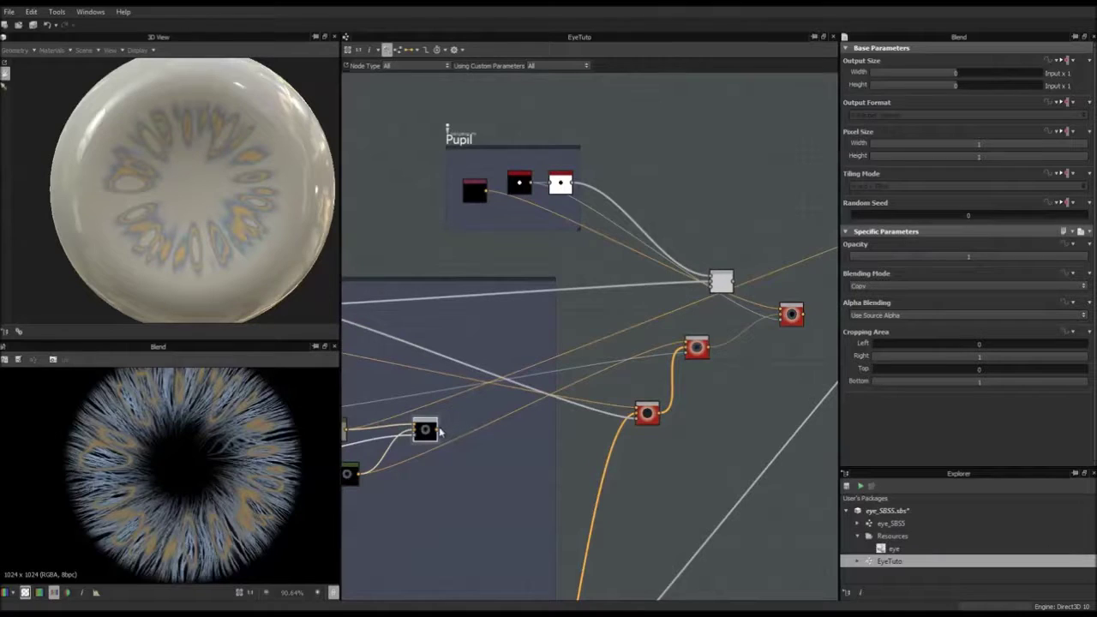
pyautogui.moveTo(670, 343); pyautogui.dragTo(686, 346)
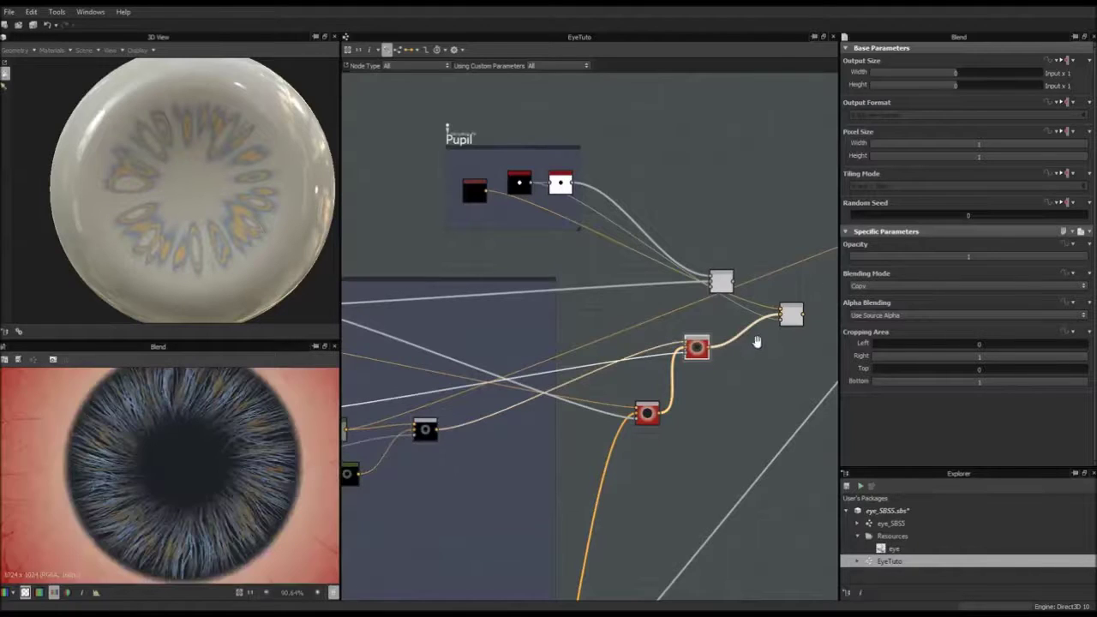
pyautogui.moveTo(756, 340); pyautogui.dragTo(554, 414, button='middle')
pyautogui.scroll(-2, 554, 413)
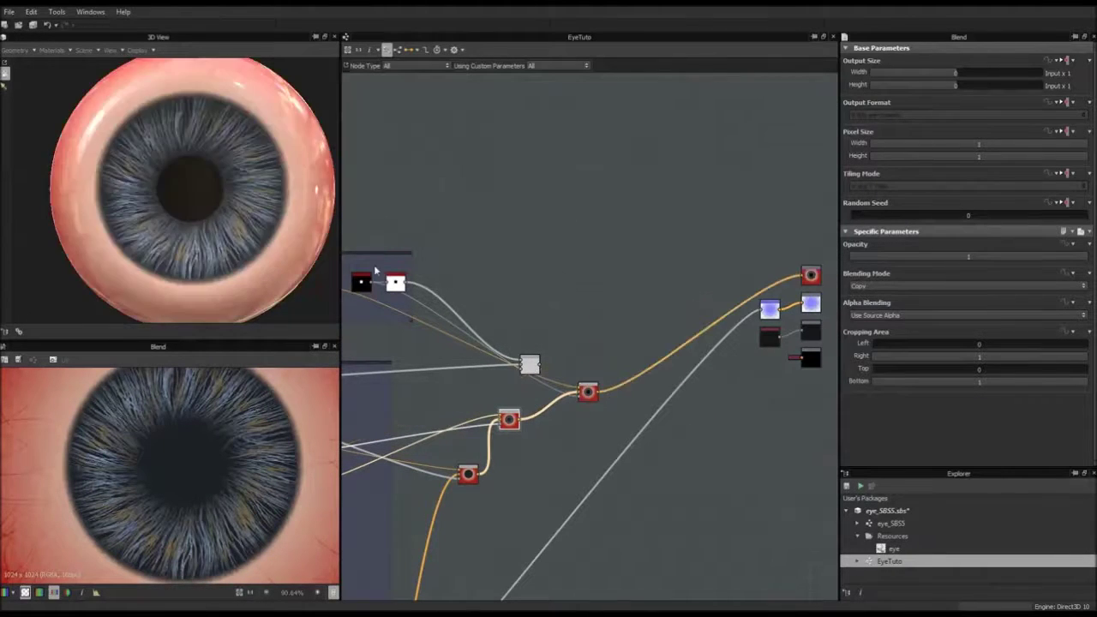
pyautogui.moveTo(199, 217); pyautogui.dragTo(244, 223)
pyautogui.scroll(4, 207, 226)
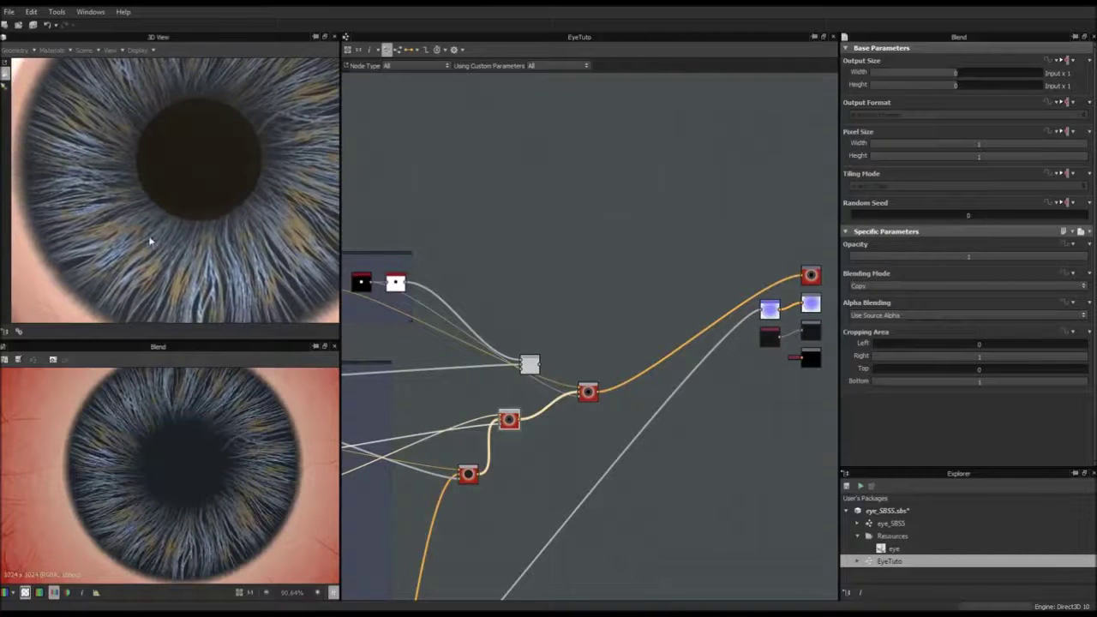
# Trace how the outlined petal branch feeds its Gradient Map and the iris Blend's Opacity input
pyautogui.moveTo(433, 460); pyautogui.dragTo(497, 434, button='middle')
pyautogui.scroll(-1, 498, 435)
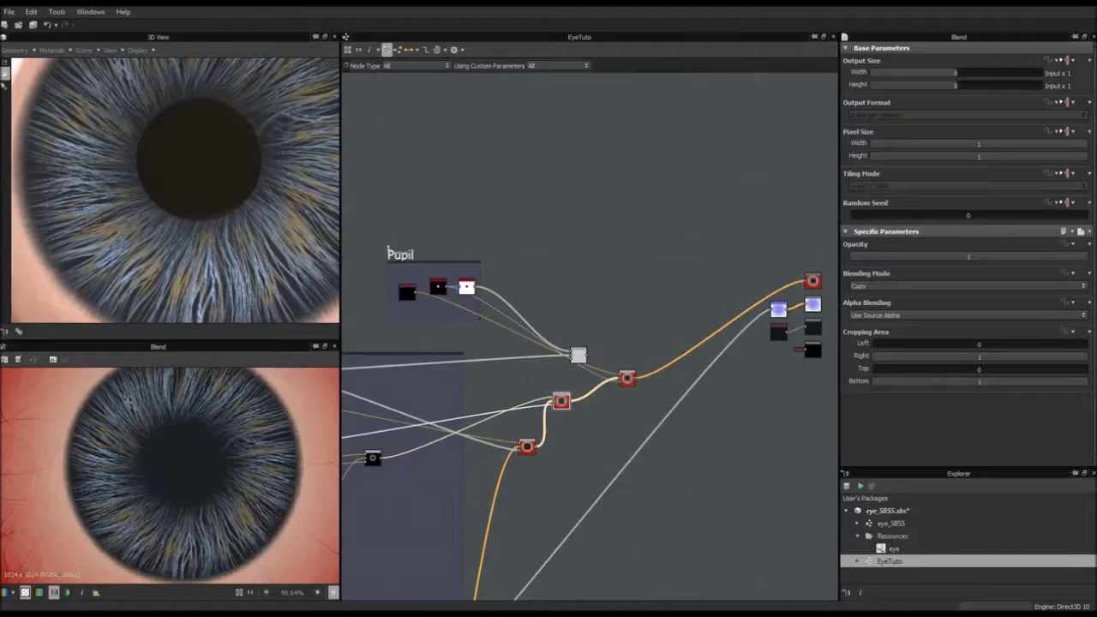
pyautogui.scroll(-2, 409, 500)
pyautogui.moveTo(409, 500); pyautogui.dragTo(555, 448, button='middle')
pyautogui.scroll(9, 507, 449)
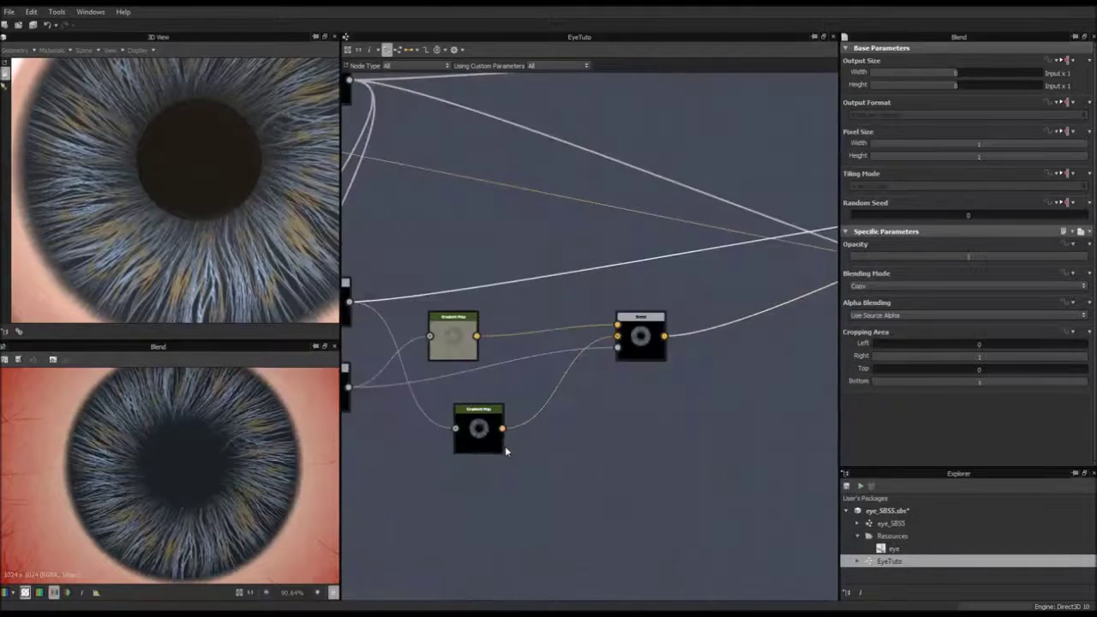
pyautogui.moveTo(428, 433); pyautogui.dragTo(570, 448, button='middle')
pyautogui.scroll(5, 491, 438)
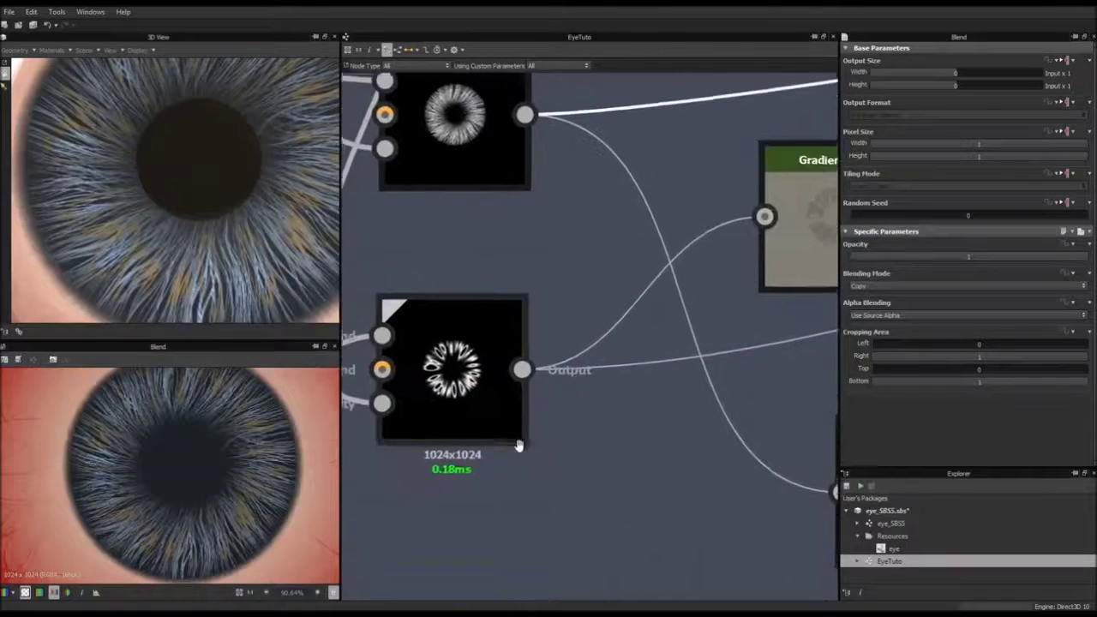
pyautogui.scroll(-6, 505, 403)
pyautogui.moveTo(505, 402); pyautogui.dragTo(632, 426, button='middle')
pyautogui.scroll(2, 660, 408)
pyautogui.scroll(-1, 633, 426)
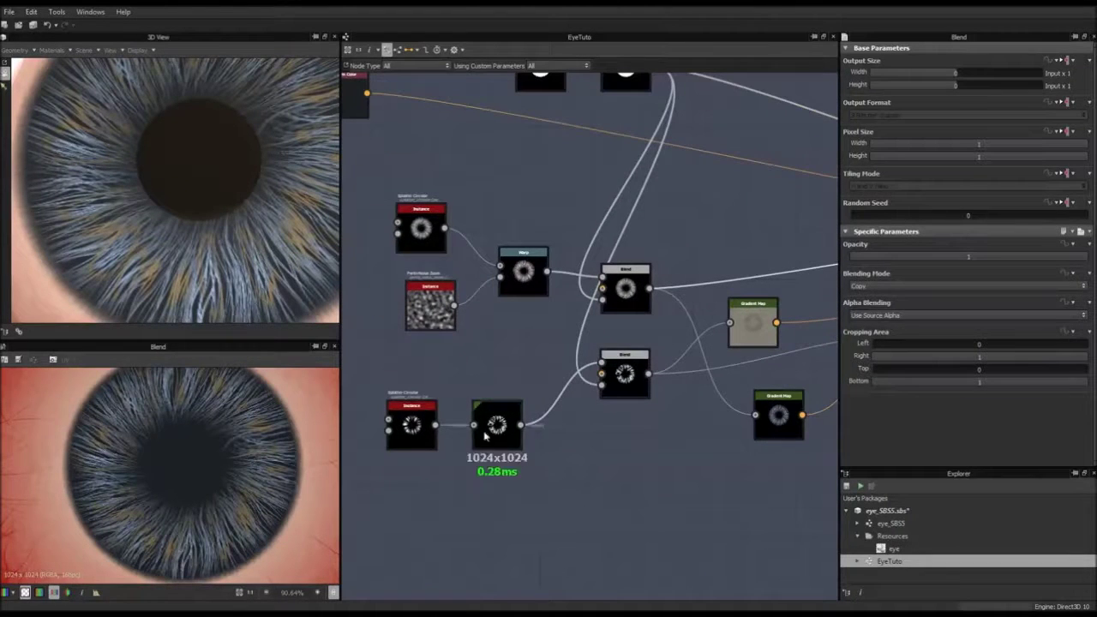
pyautogui.moveTo(436, 426); pyautogui.dragTo(698, 388)
pyautogui.moveTo(698, 388); pyautogui.dragTo(446, 435, button='middle')
pyautogui.click(665, 383)
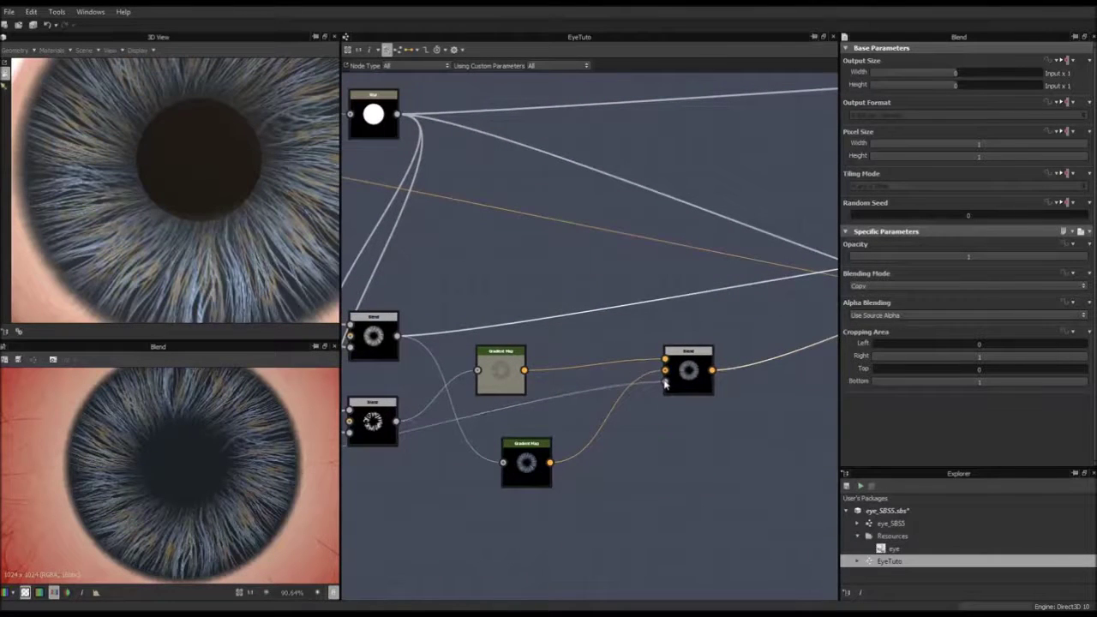
pyautogui.moveTo(401, 487); pyautogui.dragTo(521, 470, button='middle')
pyautogui.scroll(3, 521, 470)
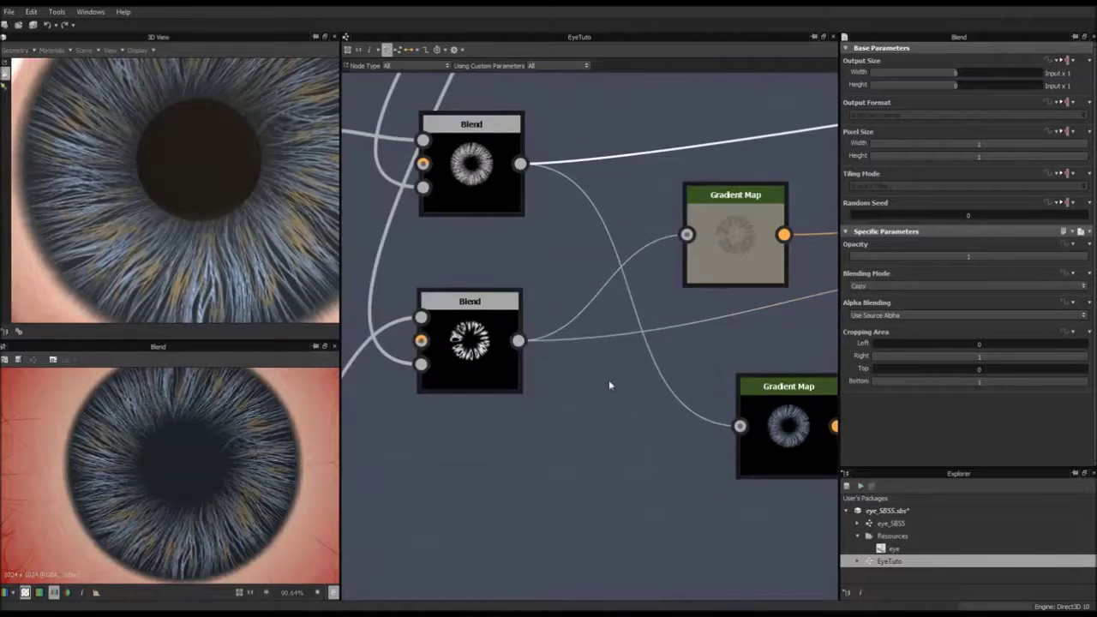
# Preview the grayscale petal mask and the combined iris Blend in the 2D view
pyautogui.doubleClick(494, 343)
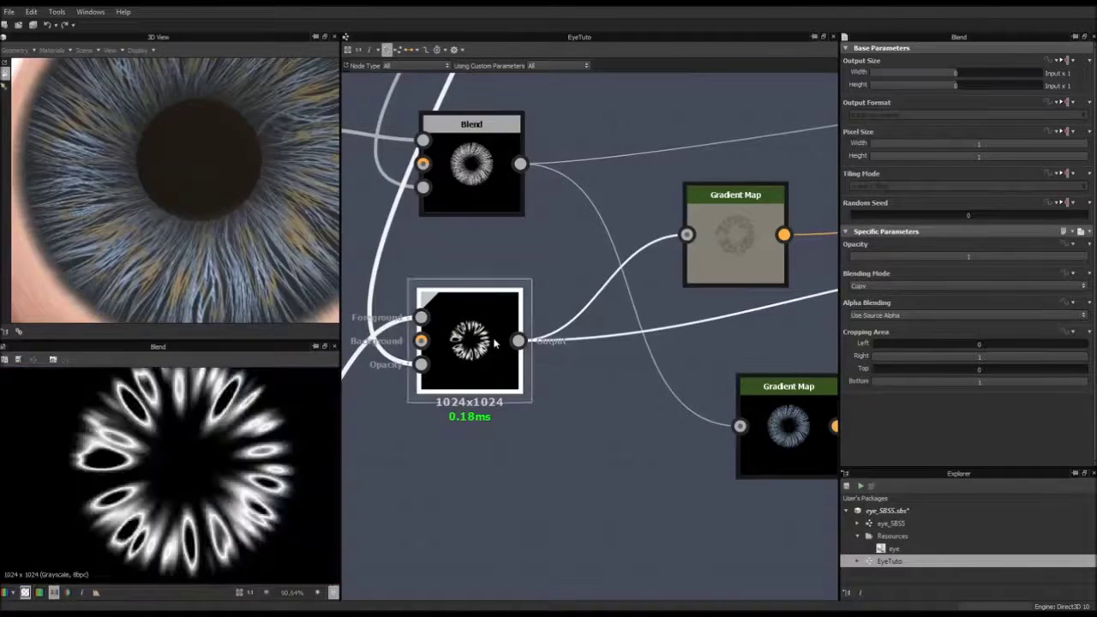
pyautogui.scroll(-3, 602, 392)
pyautogui.moveTo(720, 381); pyautogui.dragTo(513, 395, button='middle')
pyautogui.doubleClick(681, 317)
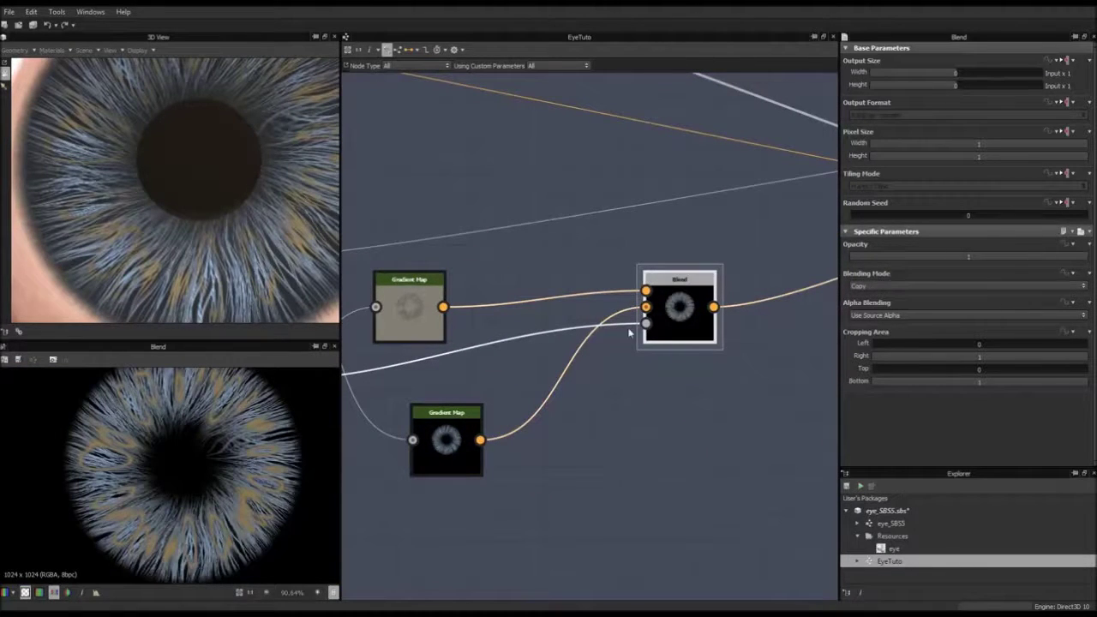
# Try the iris Blend without its Opacity mask, check the eye in the 3D view, and undo the disconnection
pyautogui.moveTo(645, 323); pyautogui.dragTo(420, 338)
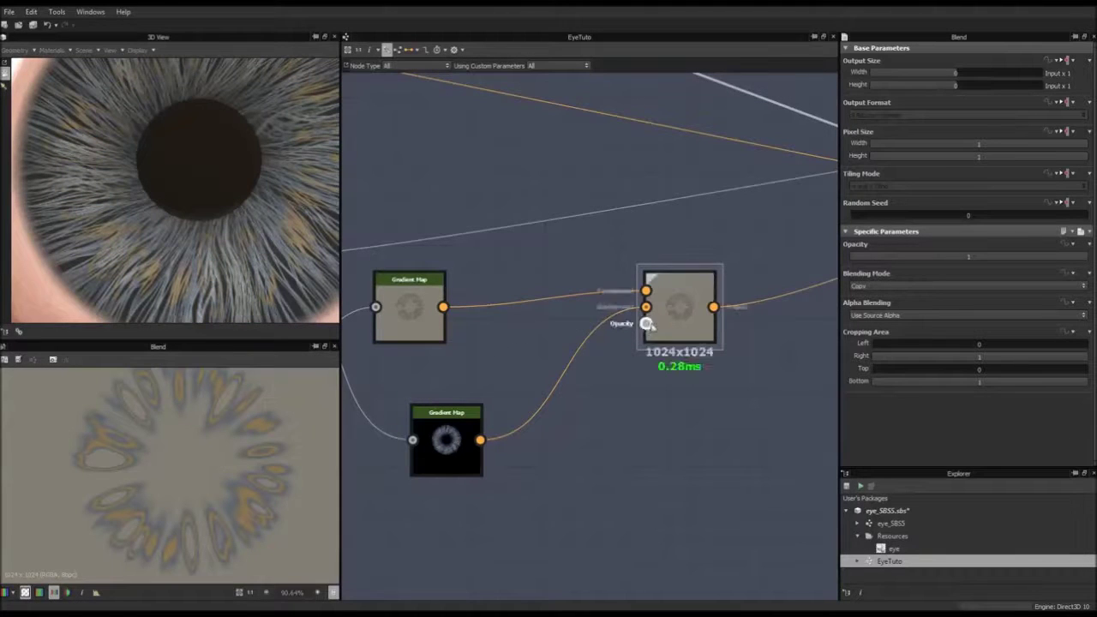
pyautogui.scroll(-4, 295, 274)
pyautogui.moveTo(266, 255)
pyautogui.mouseDown()
pyautogui.moveTo(280, 261)
pyautogui.moveTo(268, 241)
pyautogui.mouseUp()
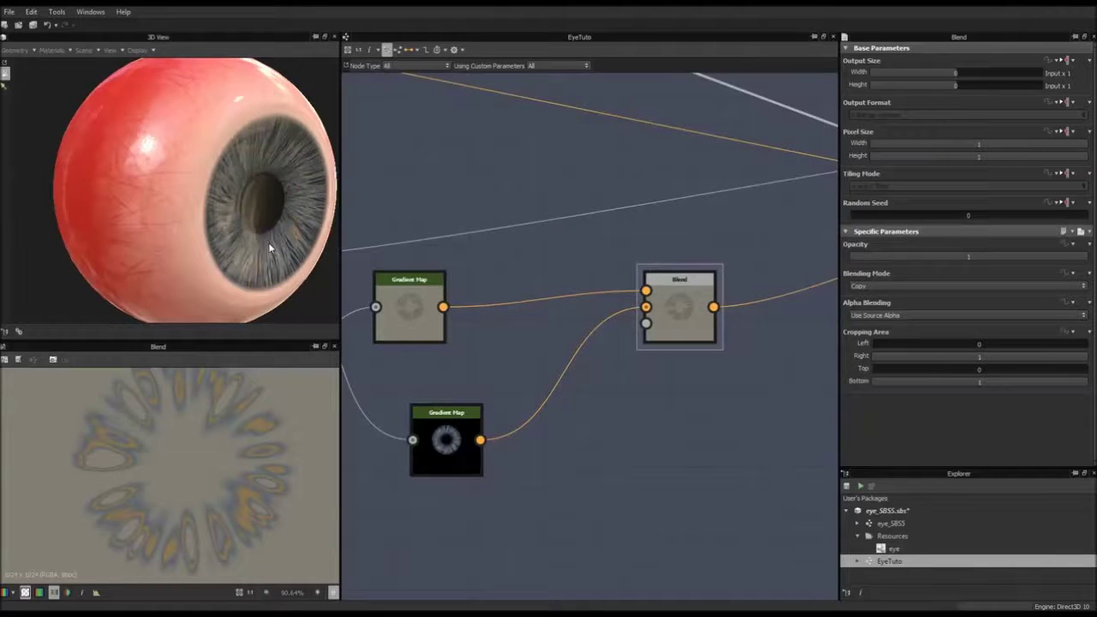
pyautogui.hotkey('ctrl', 'z')
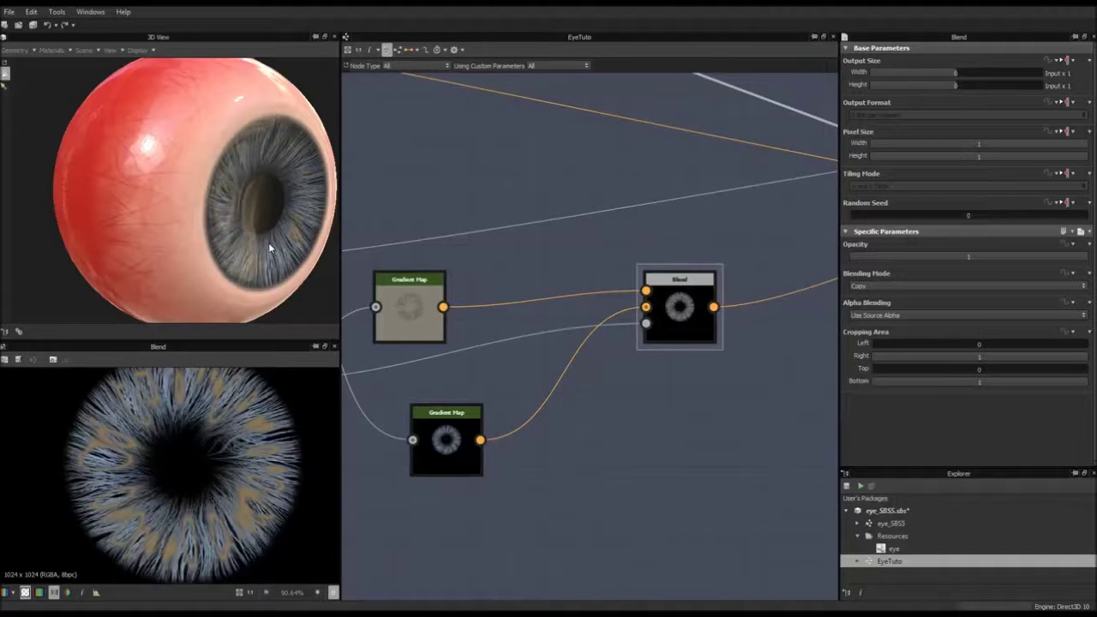
pyautogui.scroll(-4, 713, 290)
pyautogui.moveTo(715, 291); pyautogui.dragTo(582, 330, button='middle')
pyautogui.moveTo(730, 330)
pyautogui.mouseDown(button='middle')
pyautogui.moveTo(564, 418)
pyautogui.moveTo(548, 404)
pyautogui.moveTo(743, 347)
pyautogui.mouseUp(button='middle')
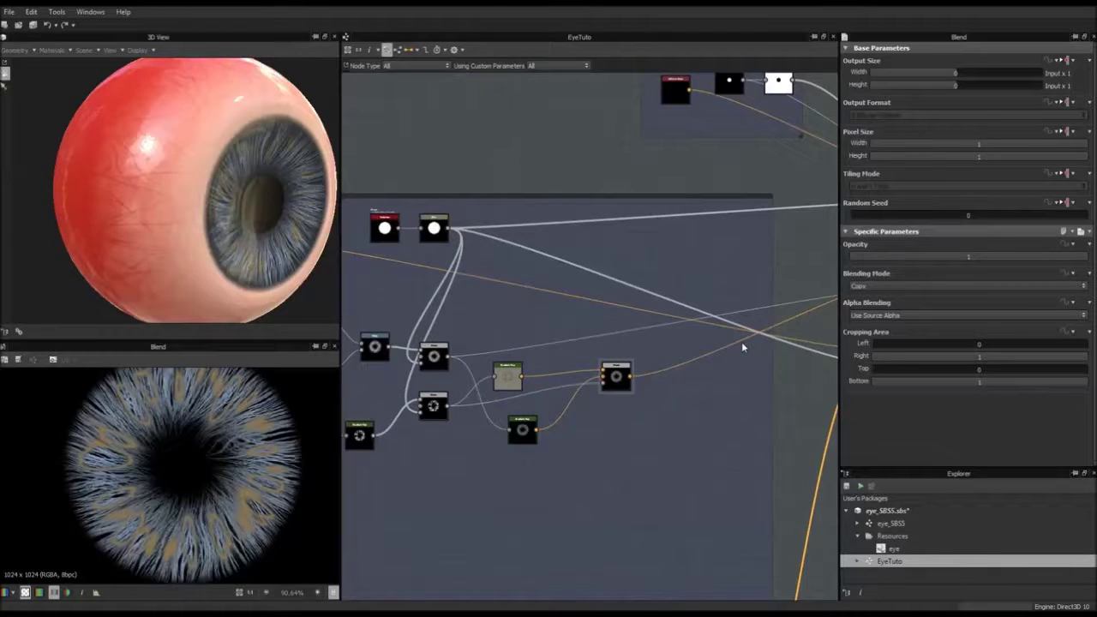
# Redo the disconnection of the iris Blend's Opacity mask and inspect the iris from the front in the 3D view
pyautogui.hotkey('ctrl', 'y')
pyautogui.moveTo(225, 226); pyautogui.dragTo(169, 223)
pyautogui.scroll(5, 184, 223)
pyautogui.scroll(-3, 186, 223)
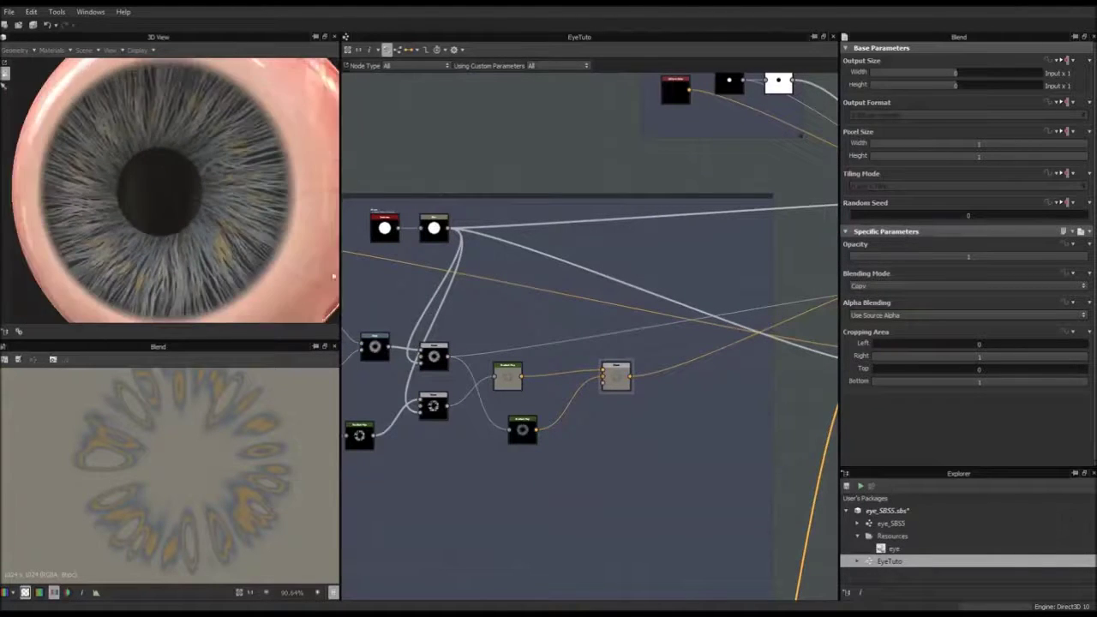
# Connect the blurred iris disc mask to the Opacity of the Blend that overlays the combined iris on the eyeball
pyautogui.moveTo(558, 380); pyautogui.dragTo(631, 330, button='middle')
pyautogui.scroll(3, 617, 336)
pyautogui.moveTo(717, 336); pyautogui.dragTo(562, 333, button='middle')
pyautogui.moveTo(737, 318); pyautogui.dragTo(506, 414, button='middle')
pyautogui.scroll(-1, 465, 407)
pyautogui.scroll(-3, 425, 370)
pyautogui.moveTo(423, 372); pyautogui.dragTo(674, 362, button='middle')
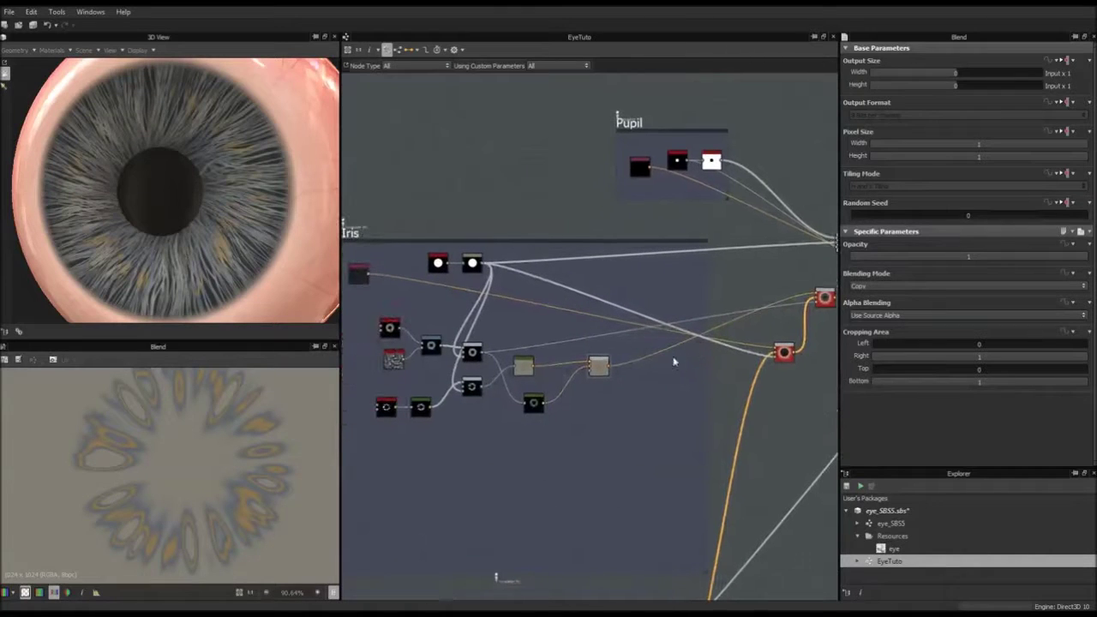
pyautogui.moveTo(589, 350); pyautogui.dragTo(522, 372, button='middle')
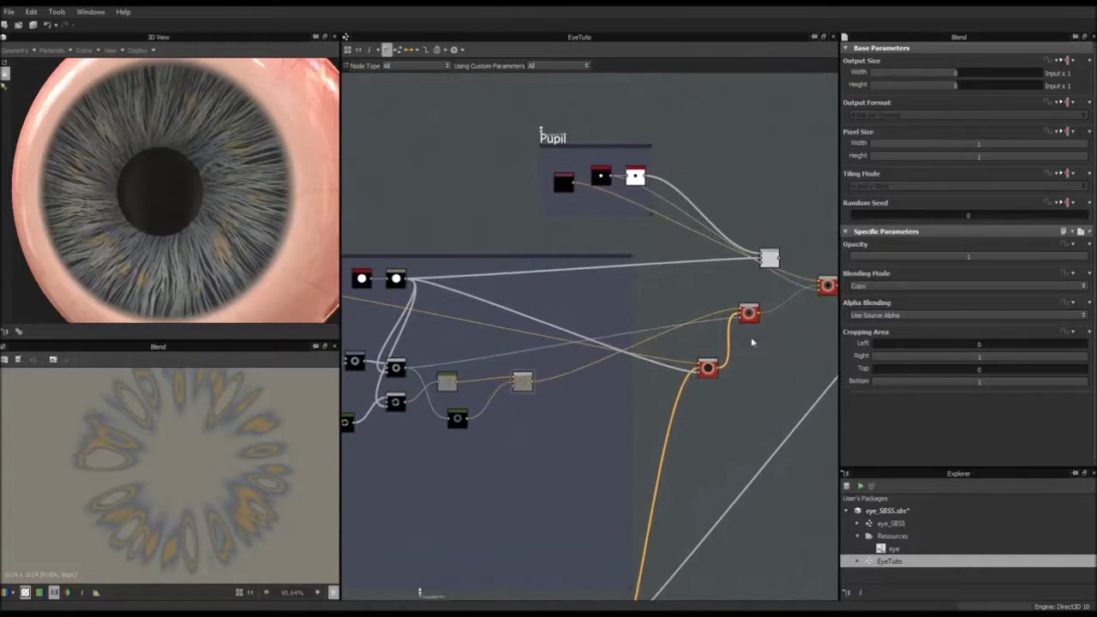
pyautogui.scroll(3, 761, 320)
pyautogui.scroll(5, 761, 320)
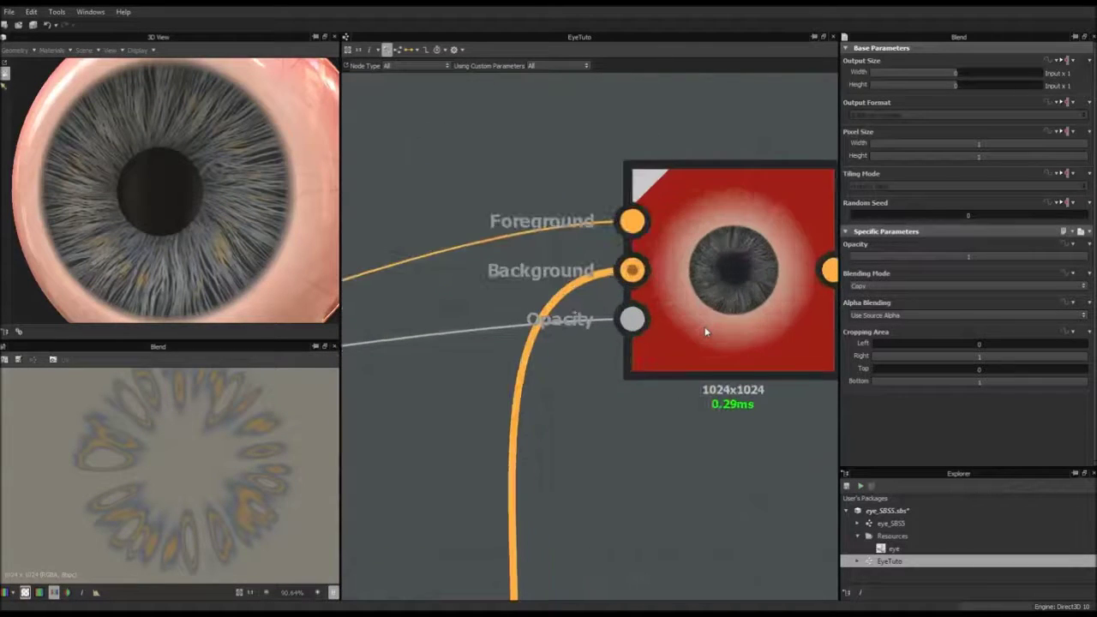
pyautogui.scroll(-3, 706, 330)
pyautogui.scroll(-3, 651, 404)
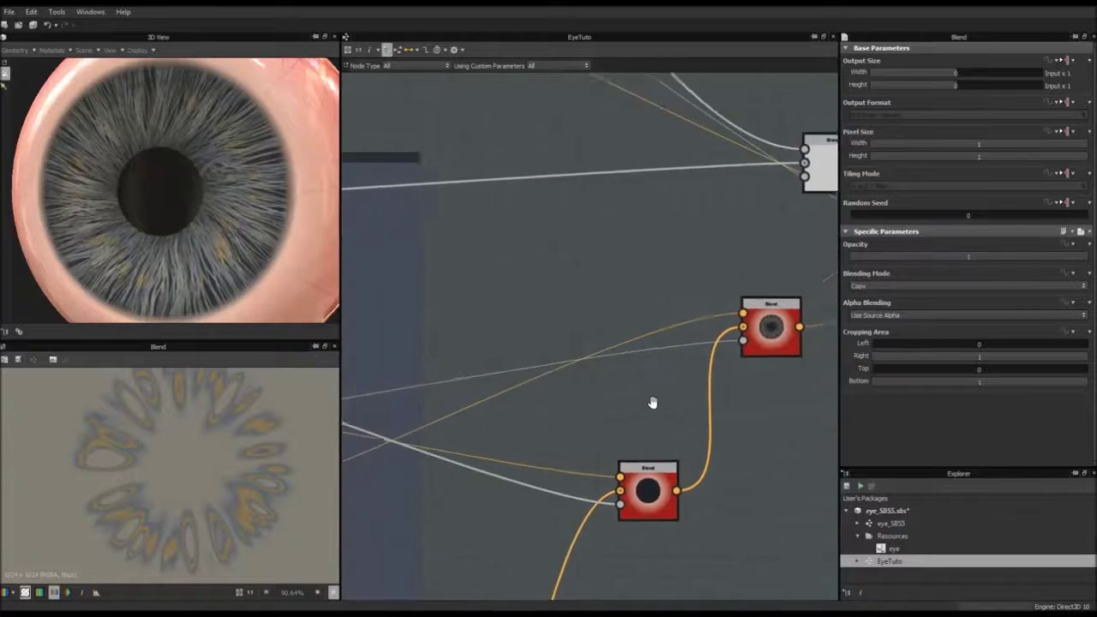
pyautogui.scroll(-2, 677, 399)
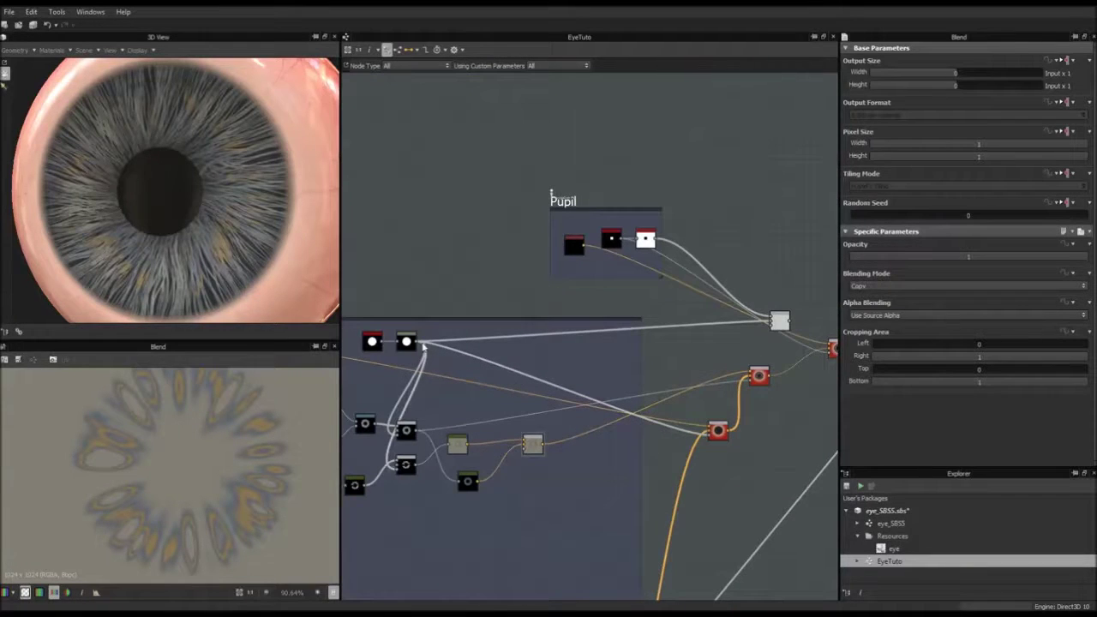
pyautogui.moveTo(425, 344); pyautogui.dragTo(751, 387)
pyautogui.scroll(5, 643, 421)
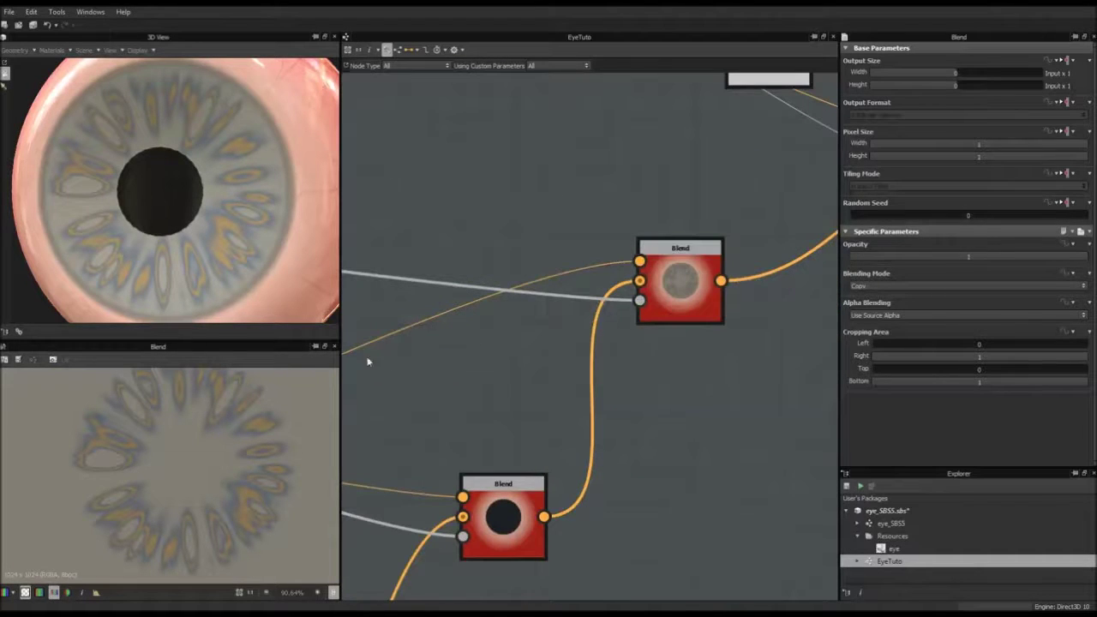
# Reconnect the outlined petal Blend to the combined iris Blend's Opacity input and check the iris in the 3D view
pyautogui.scroll(-2, 605, 400)
pyautogui.moveTo(680, 363); pyautogui.dragTo(688, 394, button='middle')
pyautogui.scroll(-1, 689, 396)
pyautogui.moveTo(391, 400); pyautogui.dragTo(735, 276, button='middle')
pyautogui.moveTo(538, 389); pyautogui.dragTo(711, 316, button='middle')
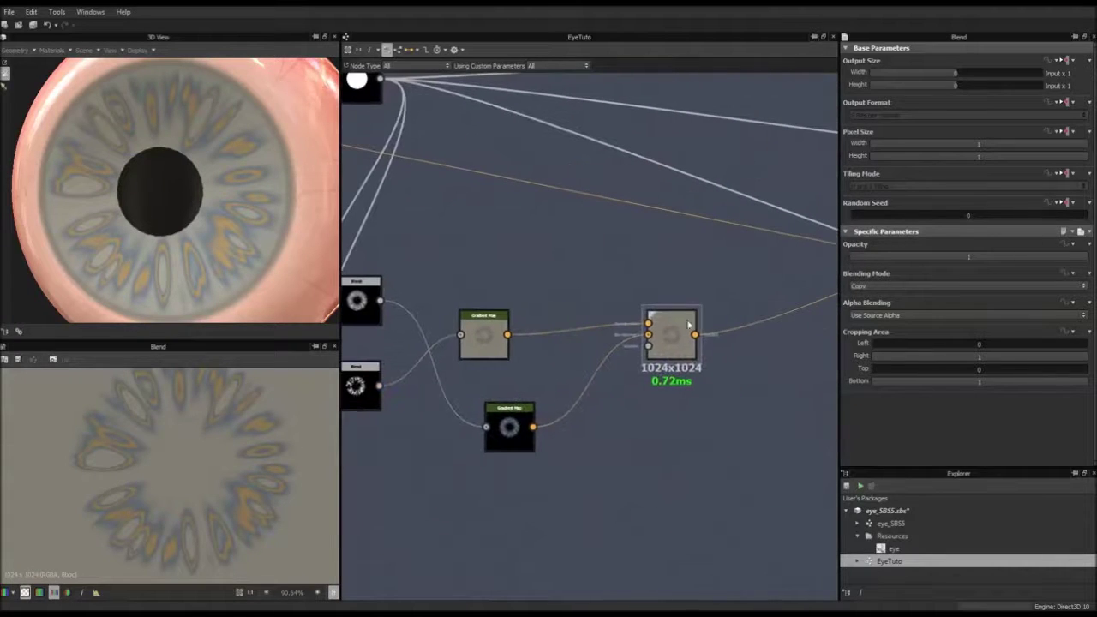
pyautogui.scroll(-1, 492, 351)
pyautogui.moveTo(492, 351); pyautogui.dragTo(503, 353, button='middle')
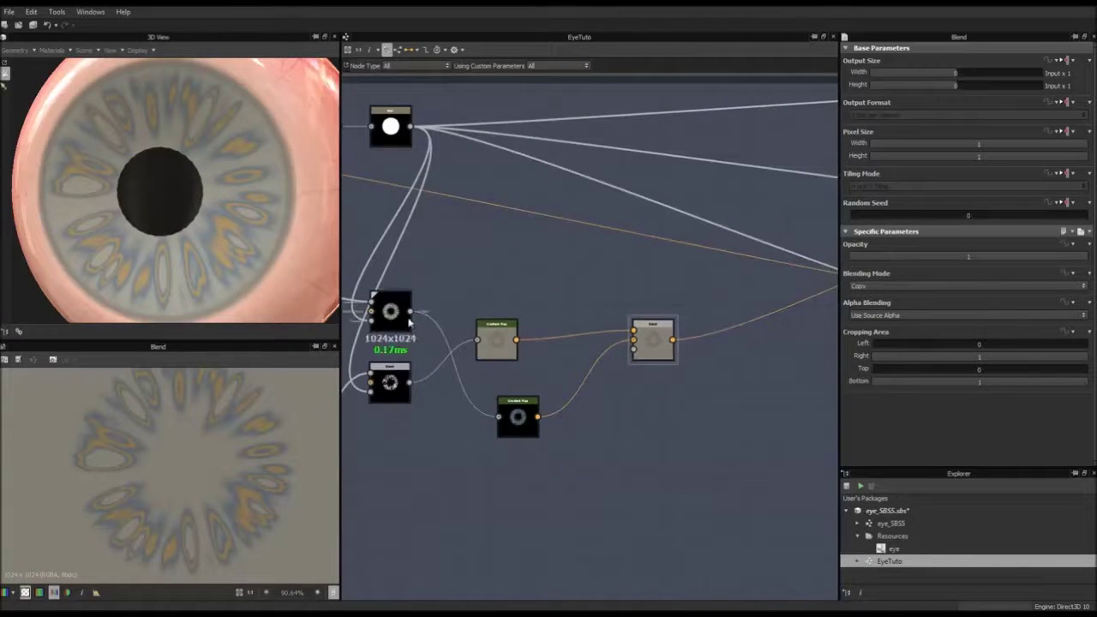
pyautogui.moveTo(412, 383); pyautogui.dragTo(633, 341)
pyautogui.moveTo(207, 251)
pyautogui.mouseDown()
pyautogui.moveTo(233, 245)
pyautogui.moveTo(218, 254)
pyautogui.mouseUp()
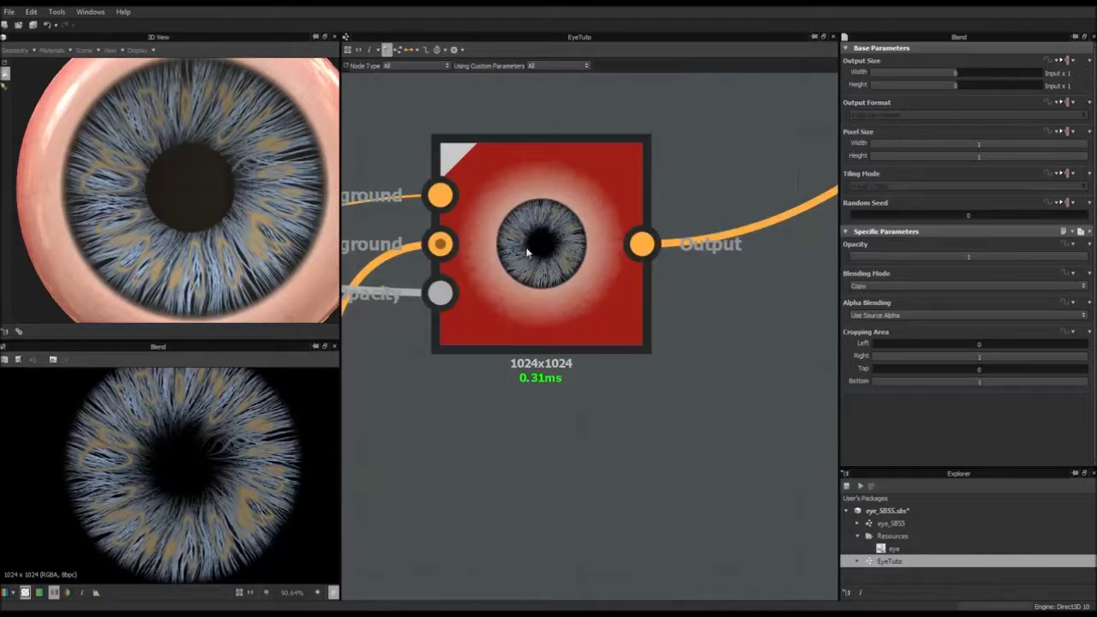
# Examine how the grayscale fibre and petal Blends feed the two Gradient Maps and the combined iris Blend
pyautogui.scroll(-3, 432, 424)
pyautogui.scroll(-3, 409, 445)
pyautogui.moveTo(522, 267); pyautogui.dragTo(793, 374, button='middle')
pyautogui.moveTo(493, 381); pyautogui.dragTo(788, 324, button='middle')
pyautogui.scroll(-3, 409, 426)
pyautogui.moveTo(408, 425); pyautogui.dragTo(712, 326, button='middle')
pyautogui.scroll(2, 561, 413)
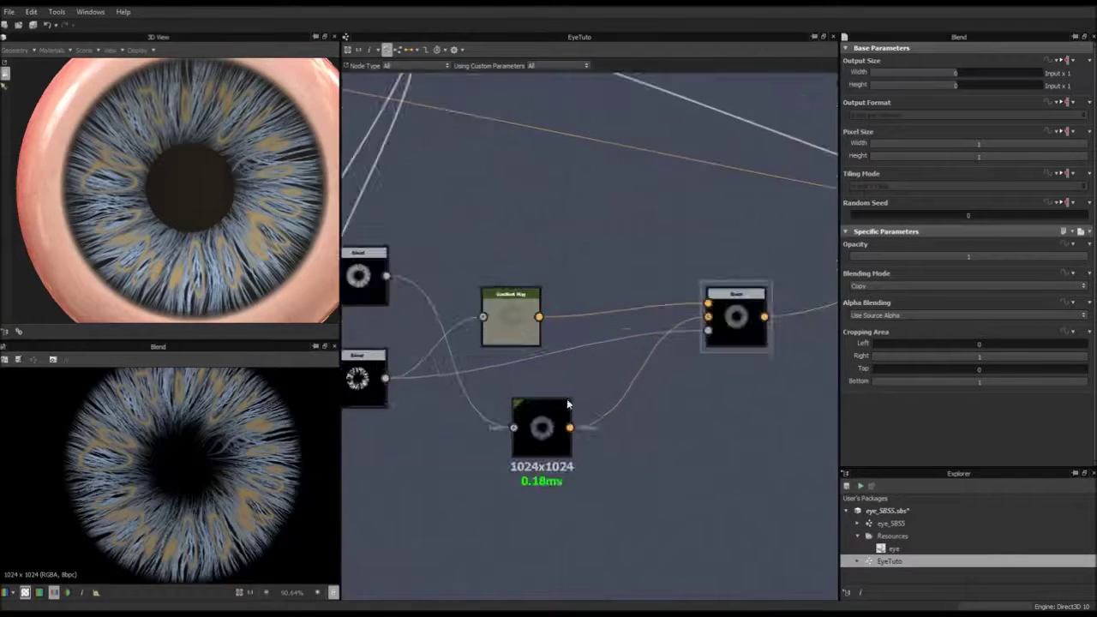
pyautogui.moveTo(497, 374); pyautogui.dragTo(573, 362, button='middle')
pyautogui.moveTo(566, 409); pyautogui.dragTo(676, 346, button='middle')
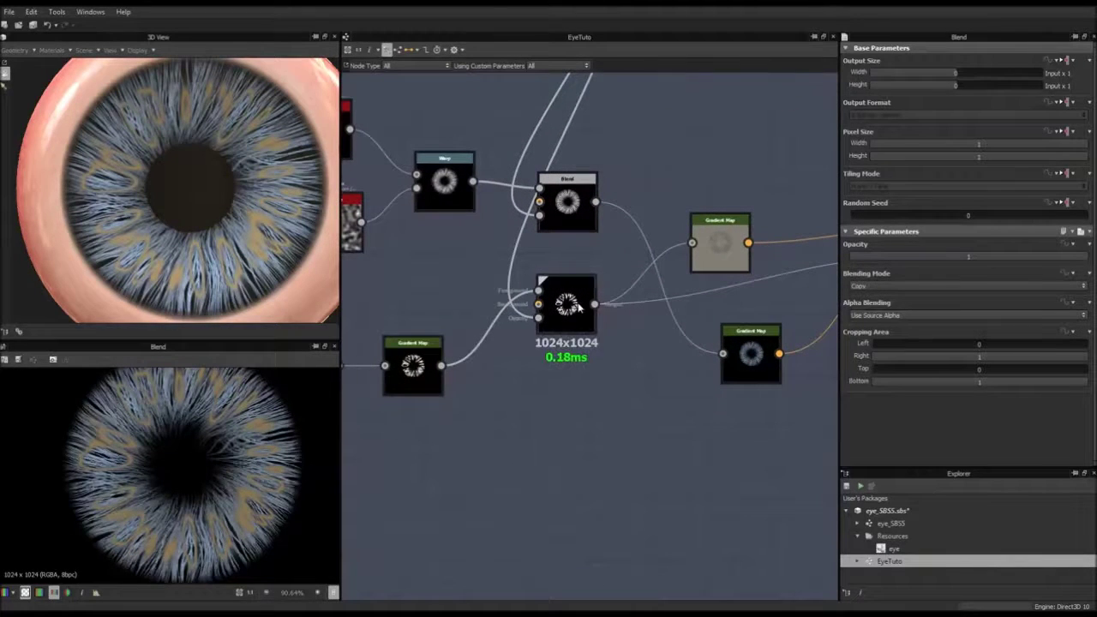
pyautogui.moveTo(473, 334); pyautogui.dragTo(605, 303, button='middle')
pyautogui.scroll(-1, 591, 308)
pyautogui.scroll(2, 583, 331)
pyautogui.moveTo(687, 338); pyautogui.dragTo(514, 407, button='middle')
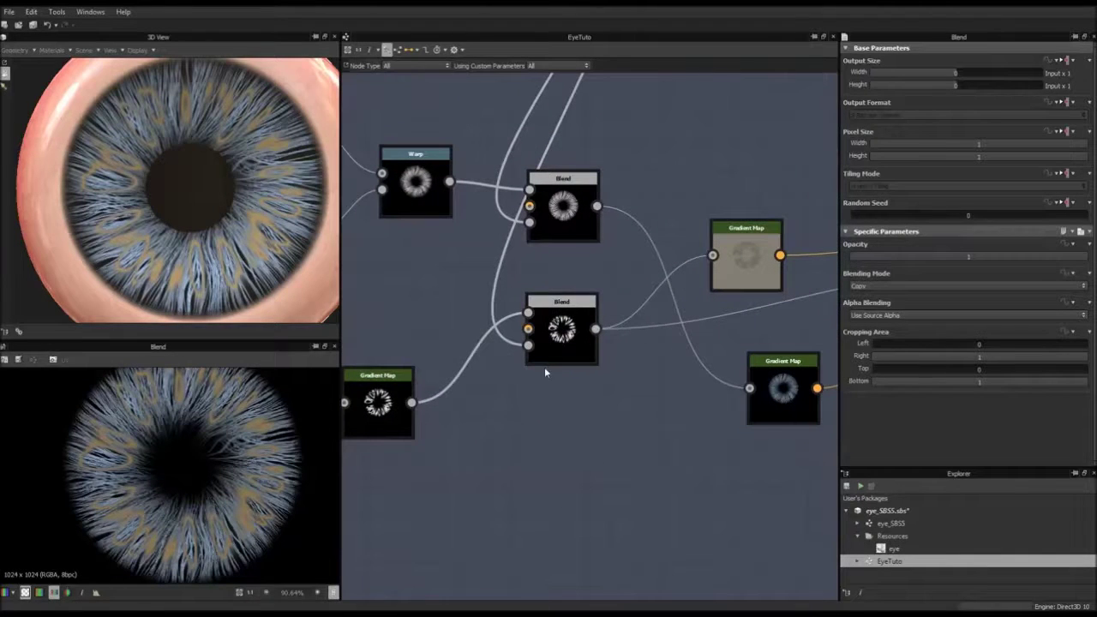
pyautogui.click(562, 326)
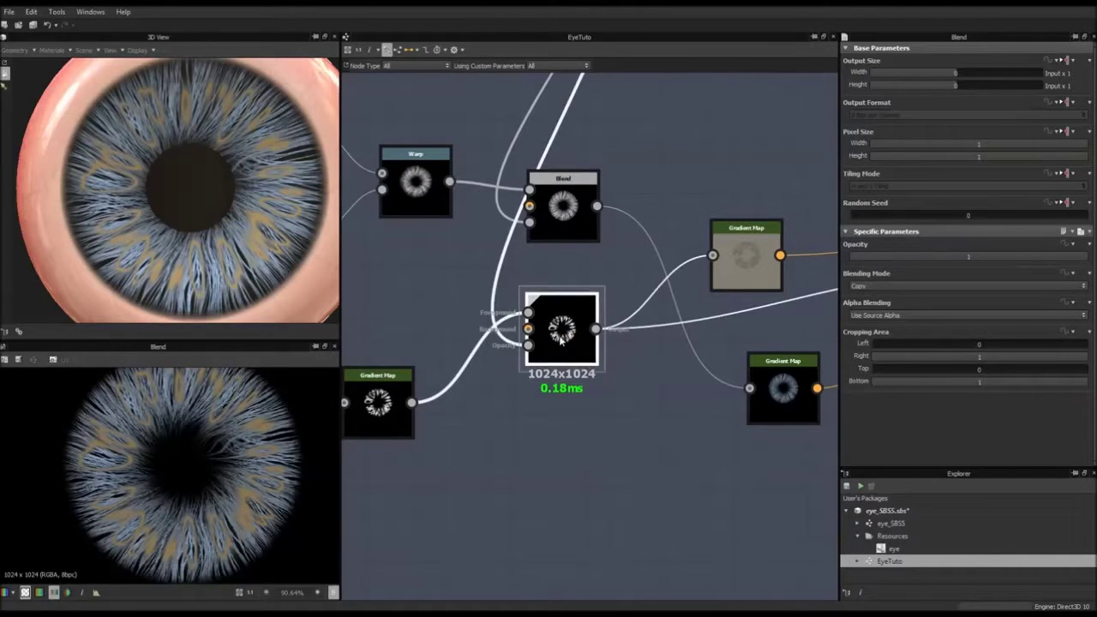
pyautogui.click(572, 211)
pyautogui.moveTo(623, 418); pyautogui.dragTo(514, 442, button='middle')
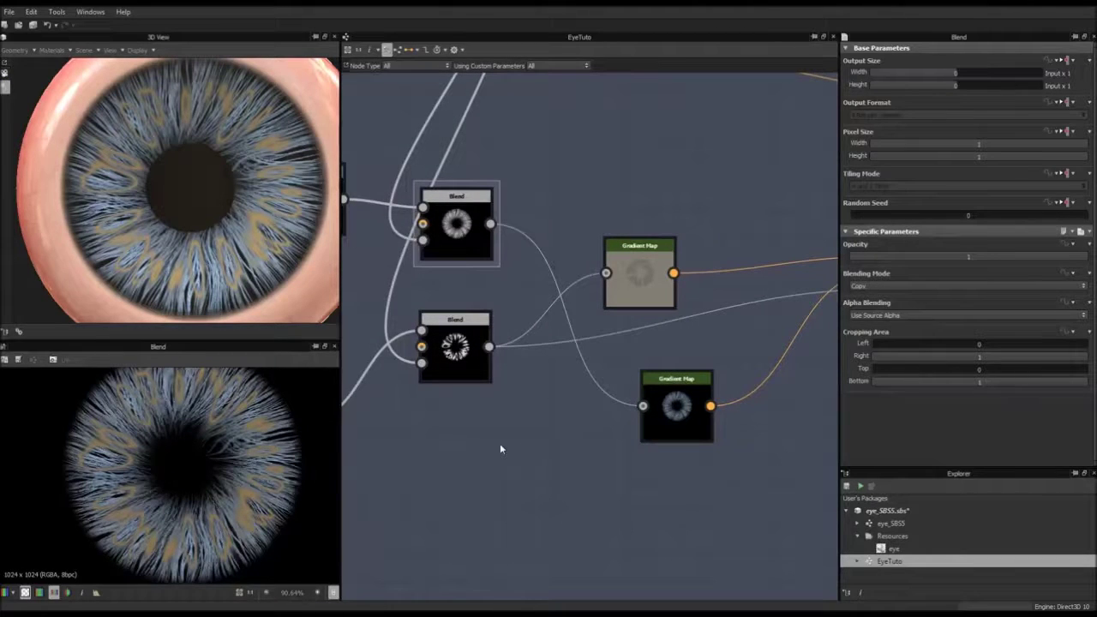
# Add a Blend node beside the petal Blend and connect the grayscale fibre Blend to both its Foreground and Background
pyautogui.press('space')
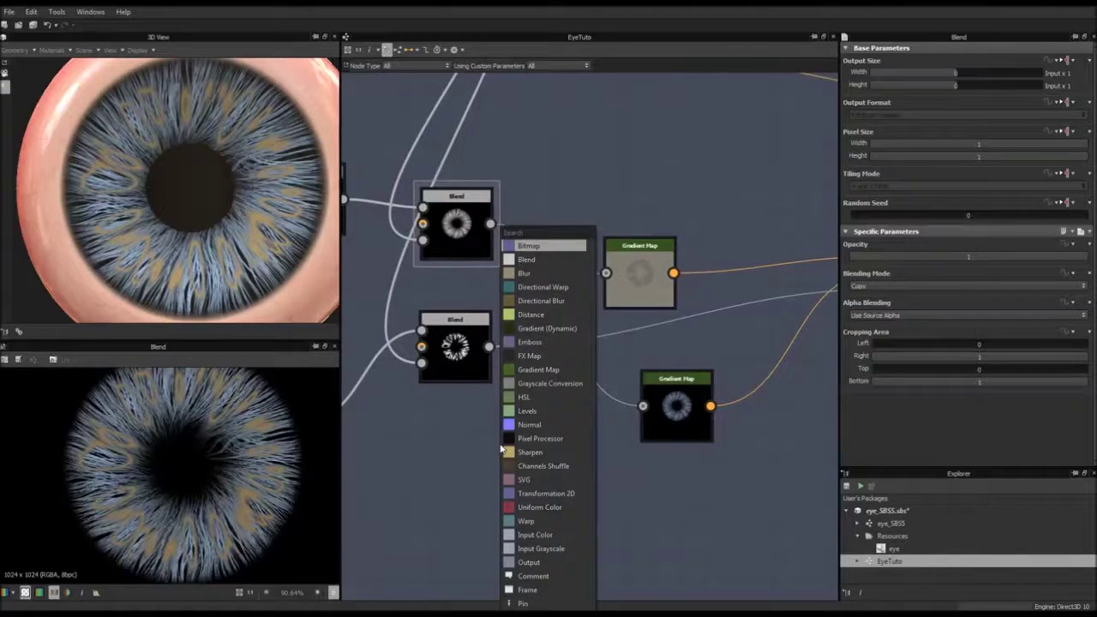
pyautogui.write('blend')
pyautogui.press('Return')
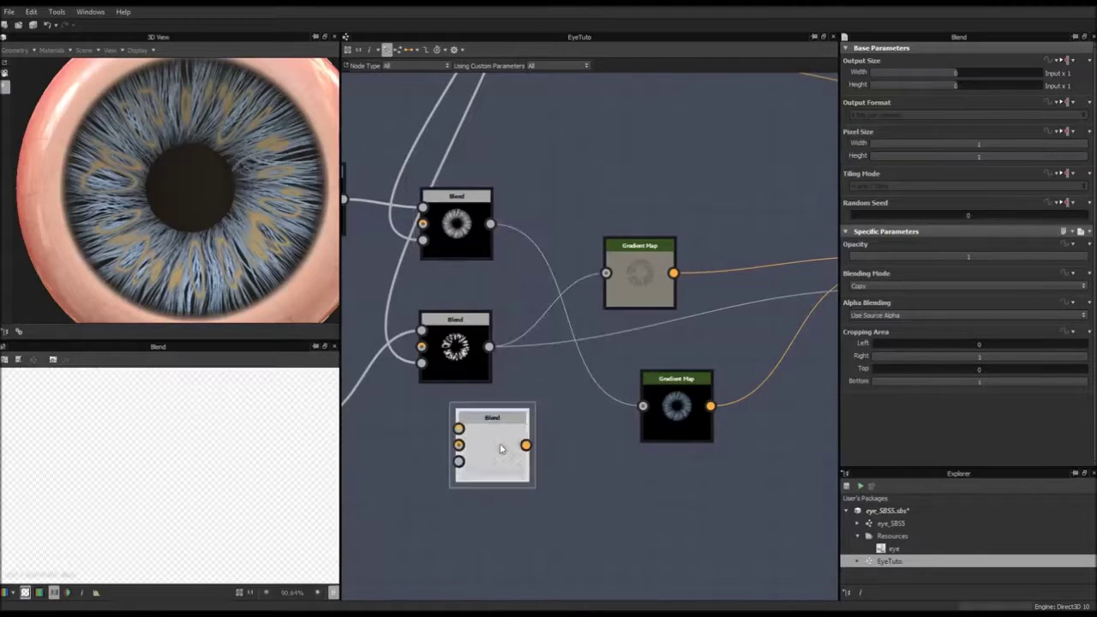
pyautogui.moveTo(498, 462); pyautogui.dragTo(548, 449)
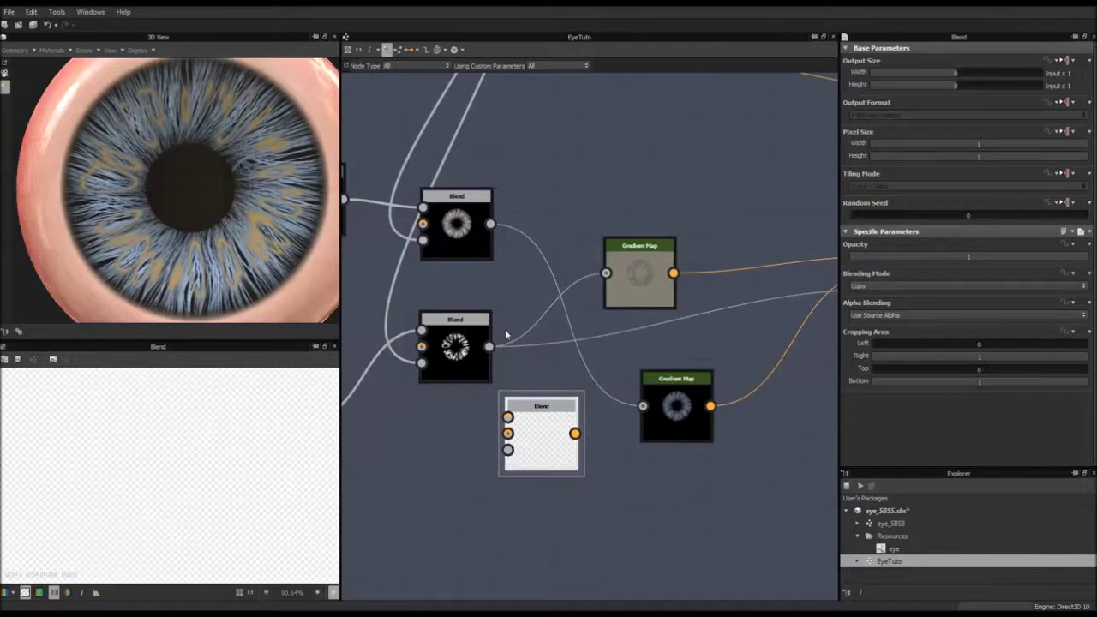
pyautogui.moveTo(490, 225); pyautogui.dragTo(507, 417)
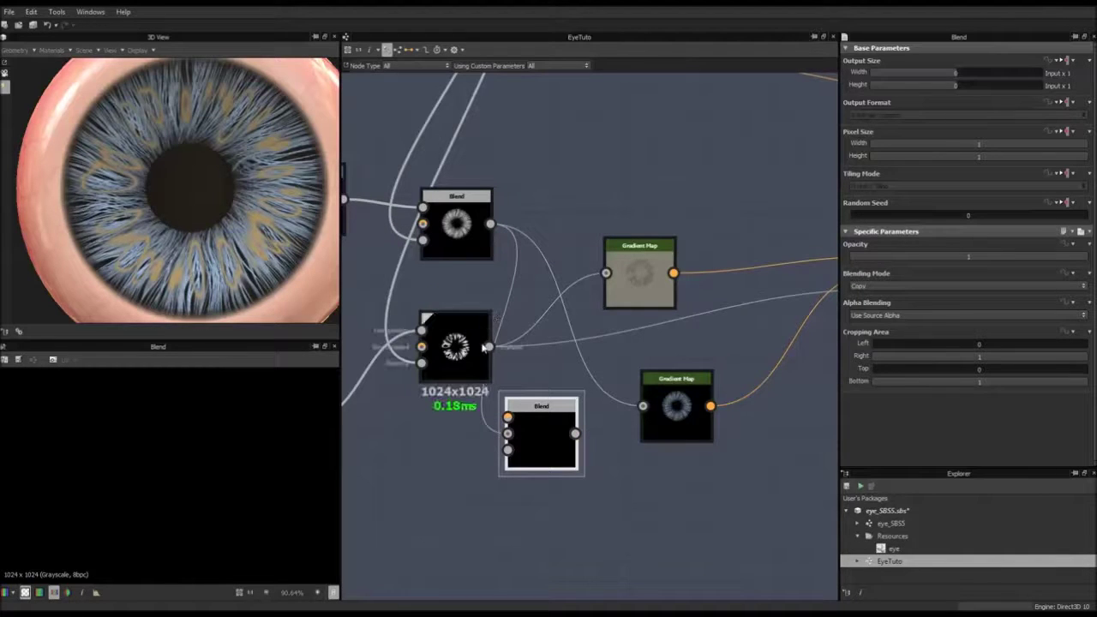
pyautogui.moveTo(464, 351); pyautogui.dragTo(452, 351)
pyautogui.moveTo(490, 225); pyautogui.dragTo(507, 417)
# Set the new fibre Blend's blending mode to Add (Linear Dodge)
pyautogui.click(542, 437)
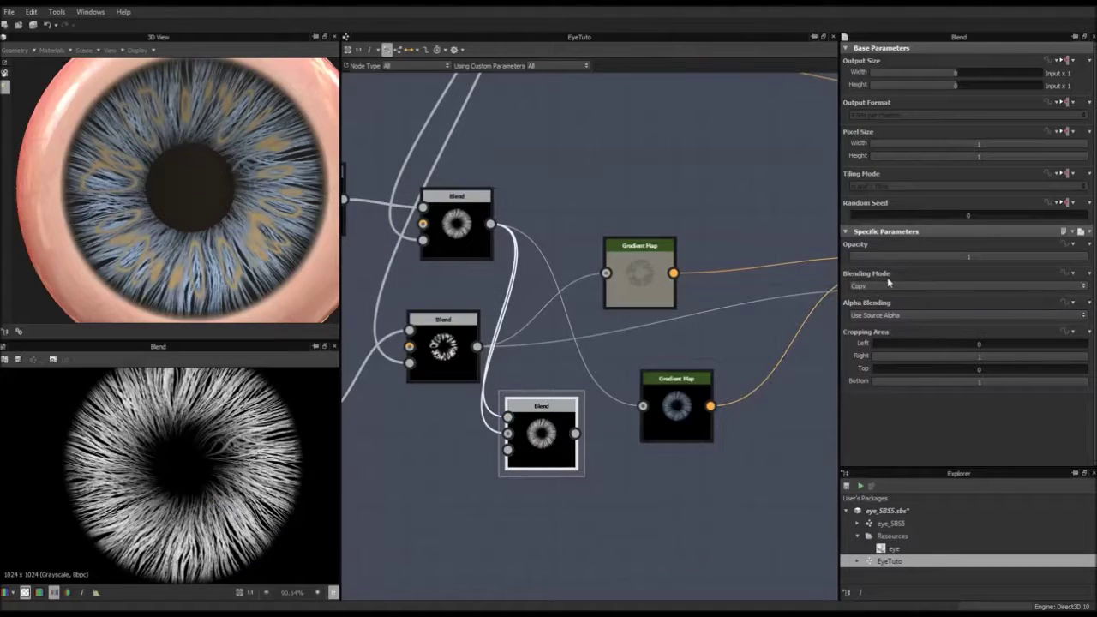
pyautogui.click(886, 289)
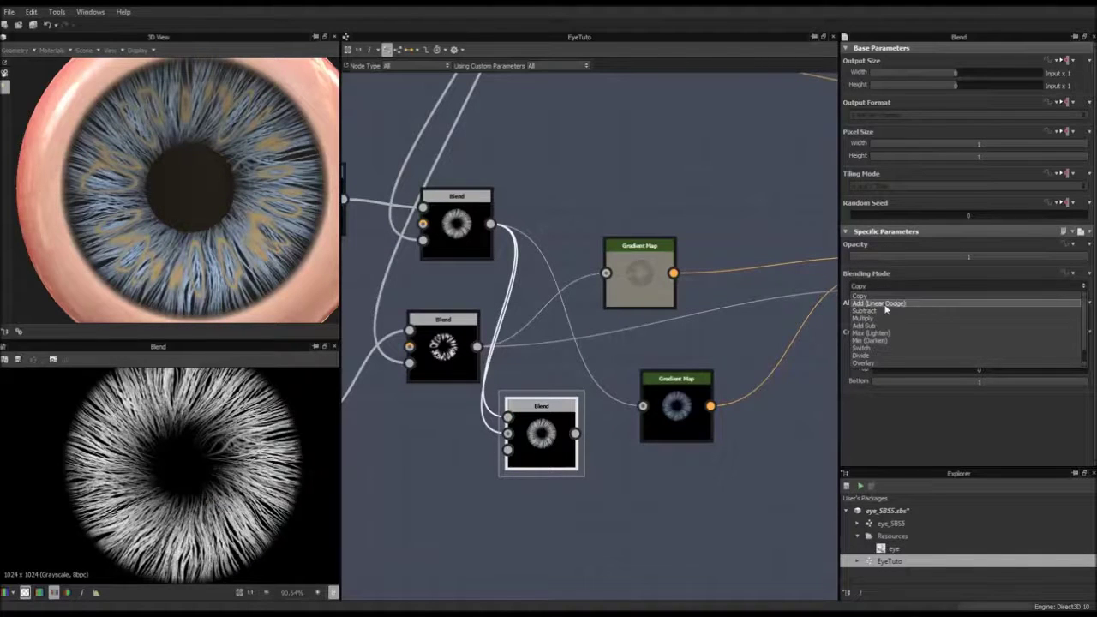
pyautogui.click(886, 304)
# Place the new fibre Blend above the combined iris Blend and connect it to the Opacity of the uniform-colour eyeball Blend
pyautogui.moveTo(599, 461); pyautogui.dragTo(551, 470, button='middle')
pyautogui.scroll(-4, 621, 450)
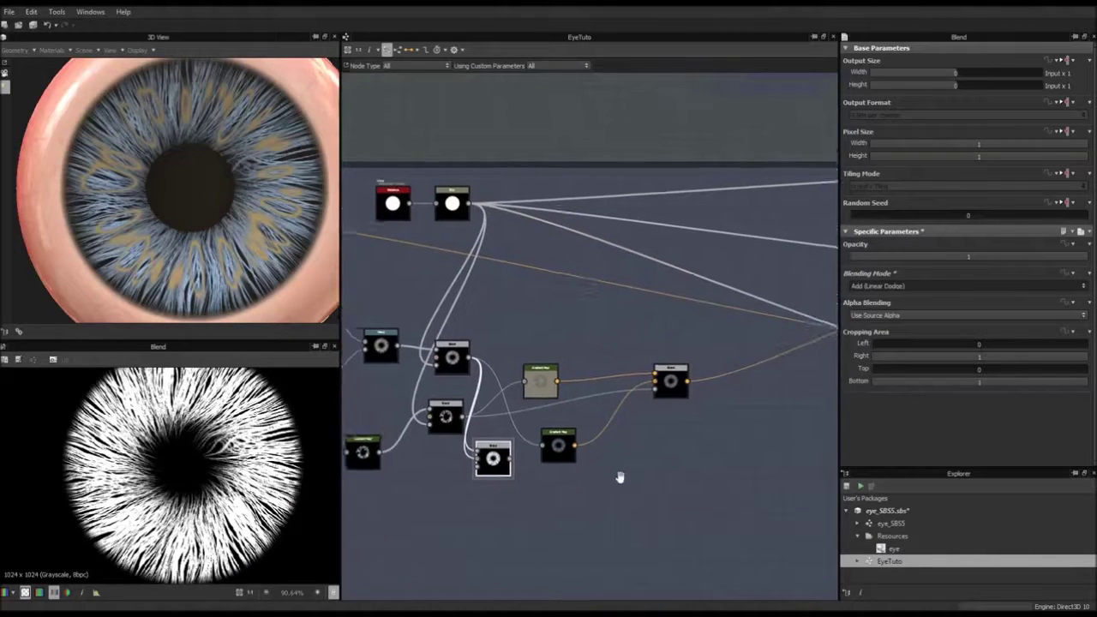
pyautogui.moveTo(620, 477); pyautogui.dragTo(598, 479, button='middle')
pyautogui.moveTo(472, 459); pyautogui.dragTo(603, 340)
pyautogui.moveTo(673, 343); pyautogui.dragTo(455, 386, button='middle')
pyautogui.scroll(-2, 476, 383)
pyautogui.scroll(1, 468, 381)
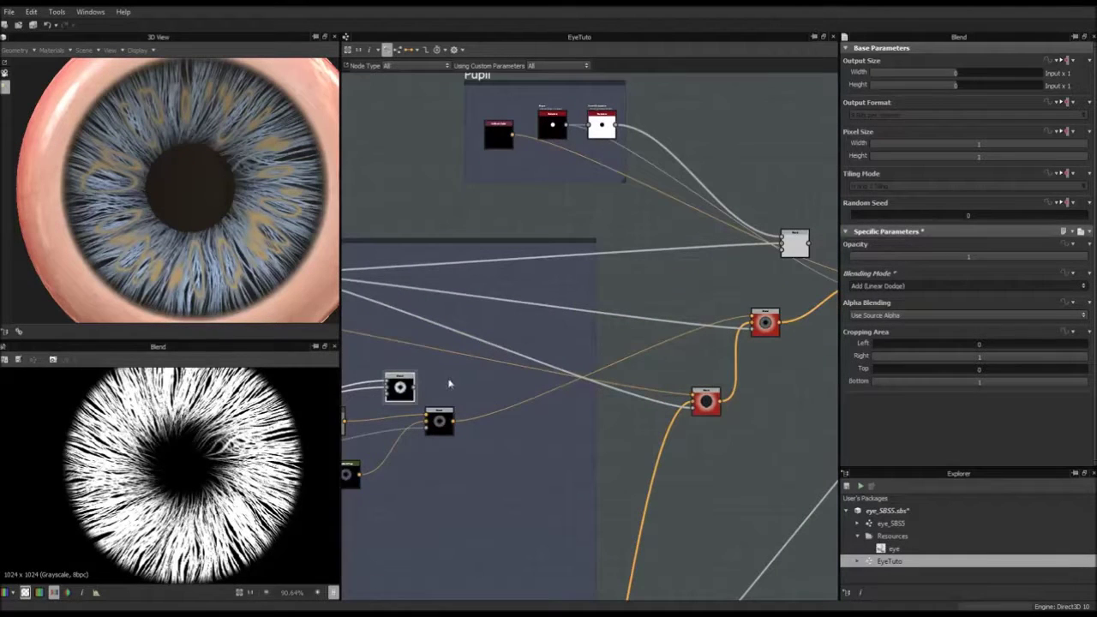
pyautogui.moveTo(415, 387); pyautogui.dragTo(695, 407)
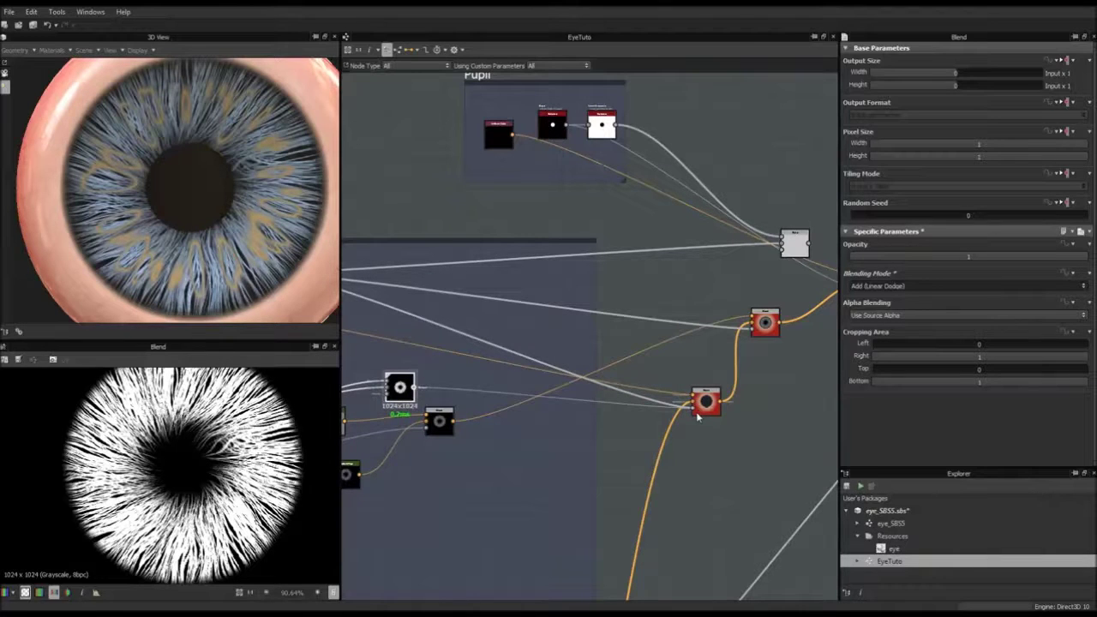
# Check the mask links feeding the eyeball Blends and preview the combined iris Blend in the 2D view
pyautogui.moveTo(542, 402); pyautogui.dragTo(575, 449, button='middle')
pyautogui.click(613, 362)
pyautogui.scroll(-3, 646, 383)
pyautogui.scroll(3, 647, 385)
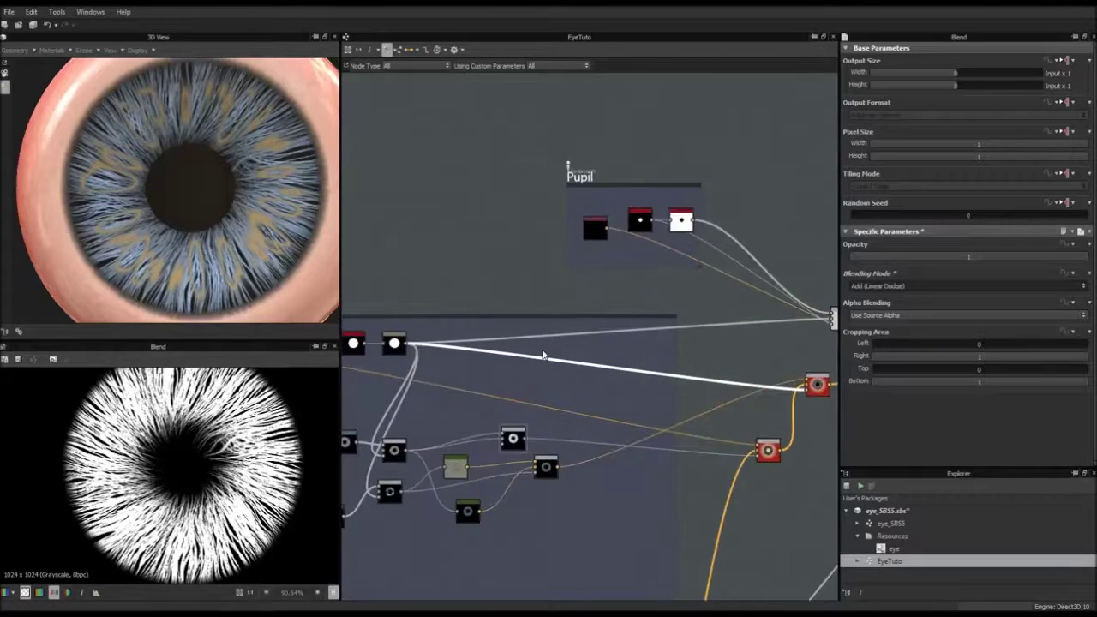
pyautogui.moveTo(693, 388); pyautogui.dragTo(671, 345, button='middle')
pyautogui.doubleClick(532, 421)
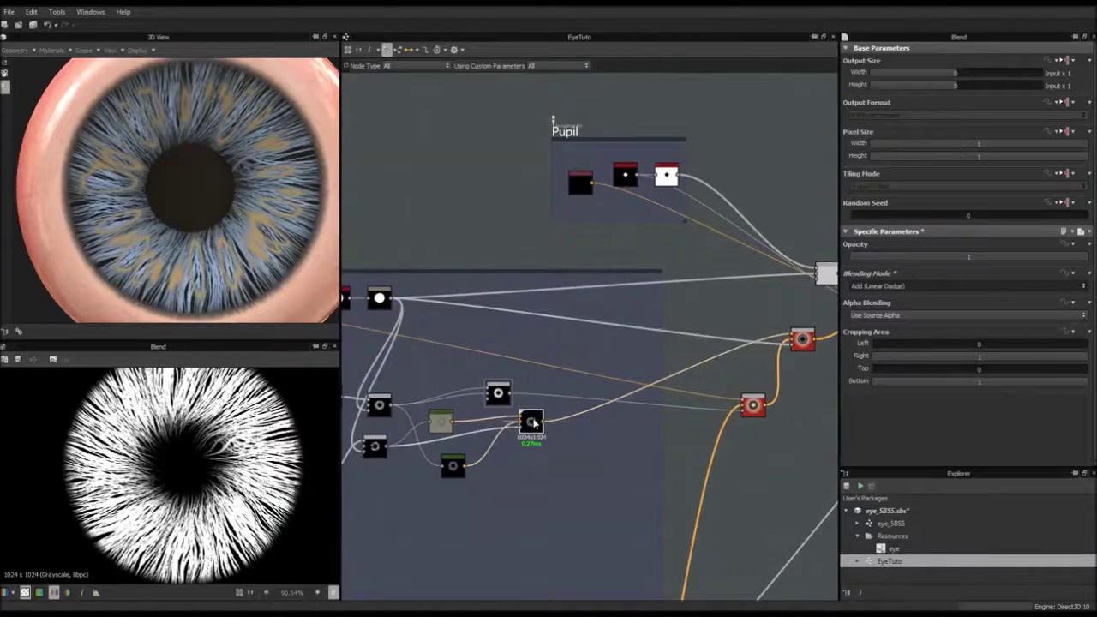
pyautogui.scroll(-2, 581, 370)
pyautogui.moveTo(581, 369); pyautogui.dragTo(620, 370, button='middle')
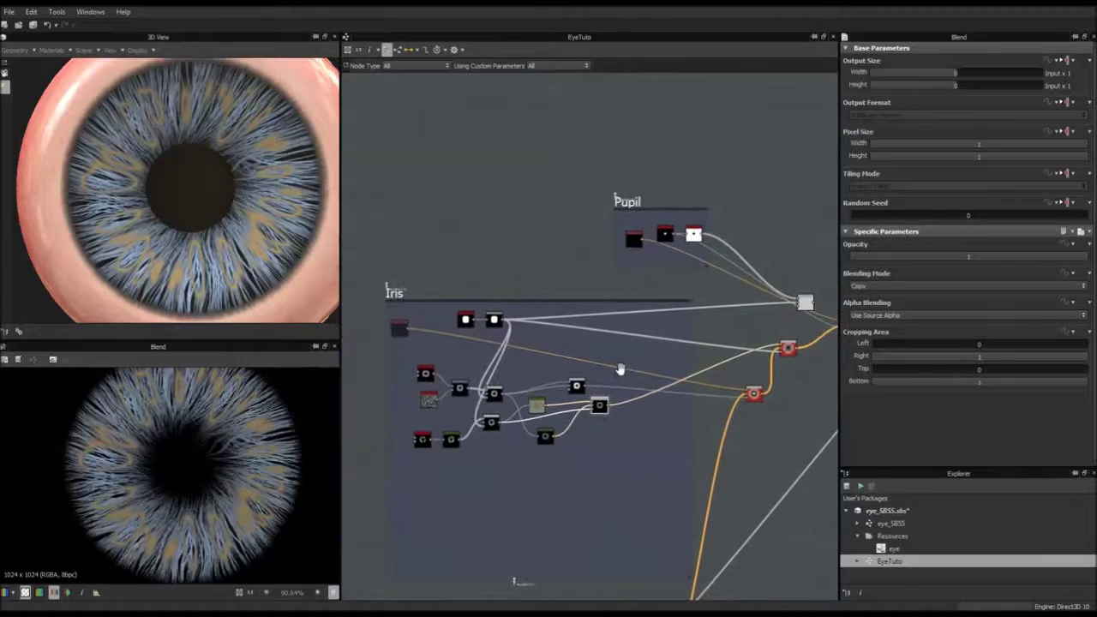
# Change the Iris frame's Uniform Color to a magenta with hue 324, saturation 255 and value 159
pyautogui.click(398, 330)
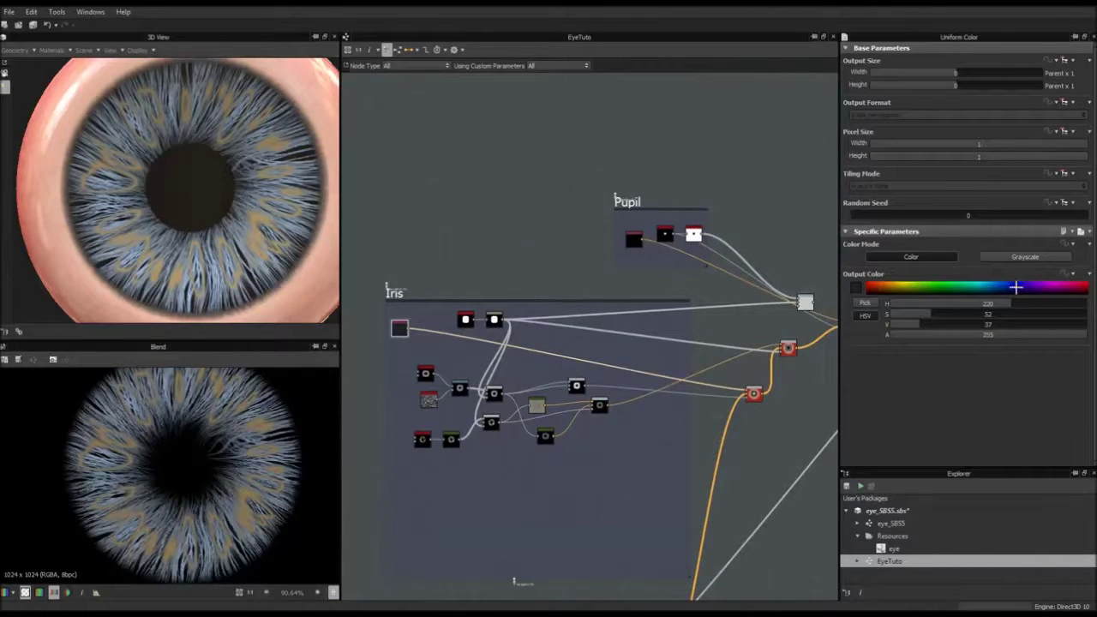
pyautogui.click(1067, 286)
pyautogui.moveTo(1049, 286); pyautogui.dragTo(1045, 286)
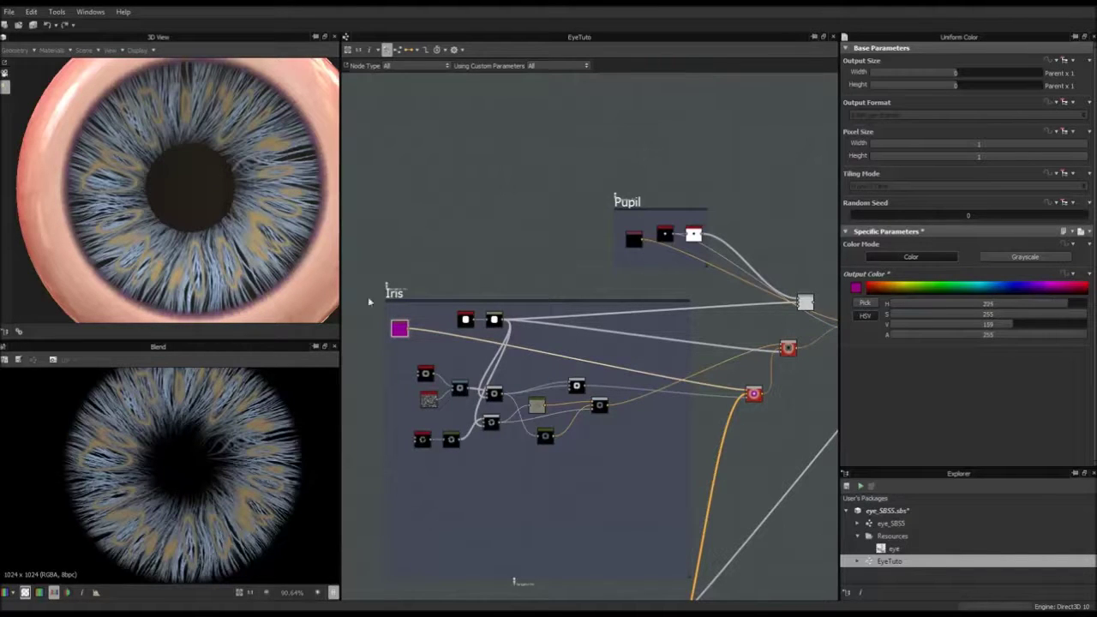
# Move the Add (Linear Dodge) Blend's fibre connection from Background to Opacity and check the iris edge in the 3D view
pyautogui.scroll(6, 634, 411)
pyautogui.moveTo(643, 409); pyautogui.dragTo(765, 408, button='middle')
pyautogui.scroll(-3, 426, 420)
pyautogui.scroll(3, 727, 408)
pyautogui.scroll(-2, 685, 413)
pyautogui.moveTo(674, 419); pyautogui.dragTo(739, 407, button='middle')
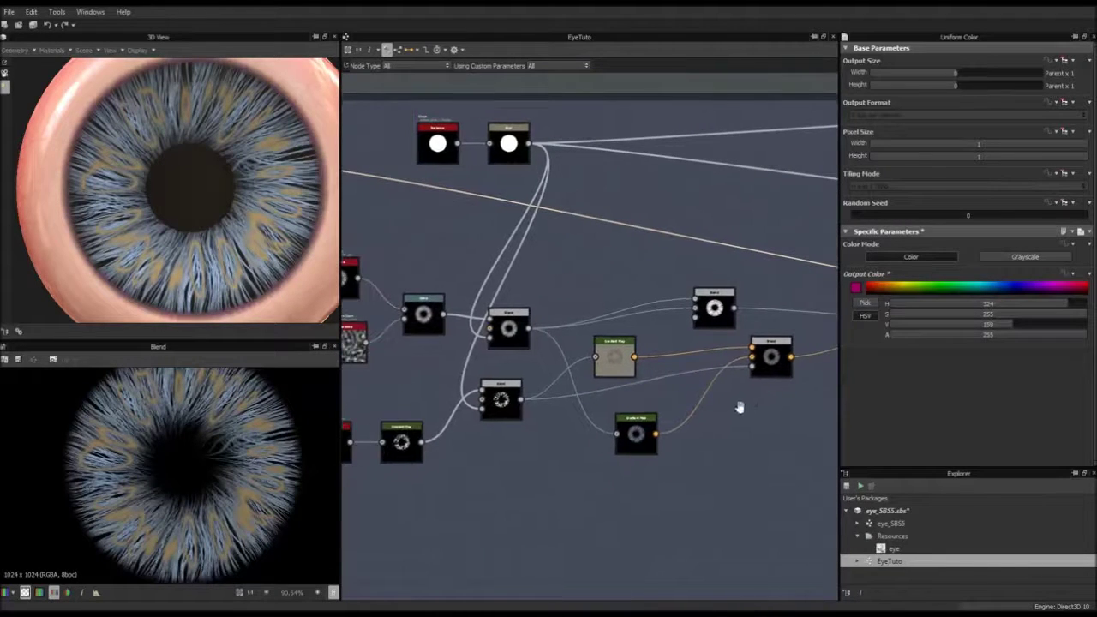
pyautogui.click(676, 308)
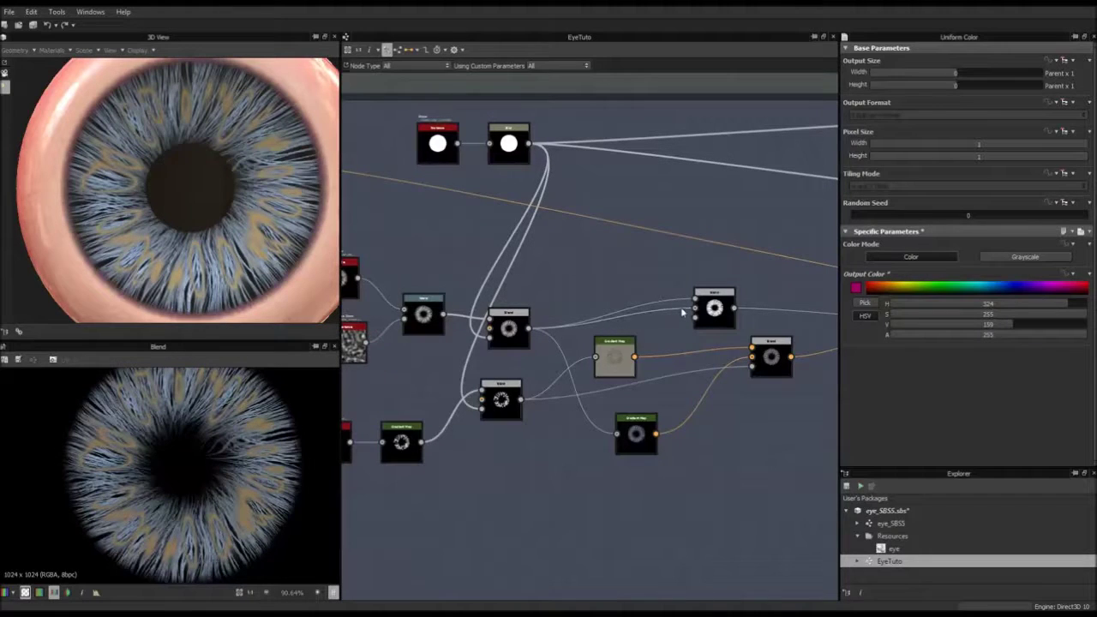
pyautogui.moveTo(695, 309); pyautogui.dragTo(694, 319)
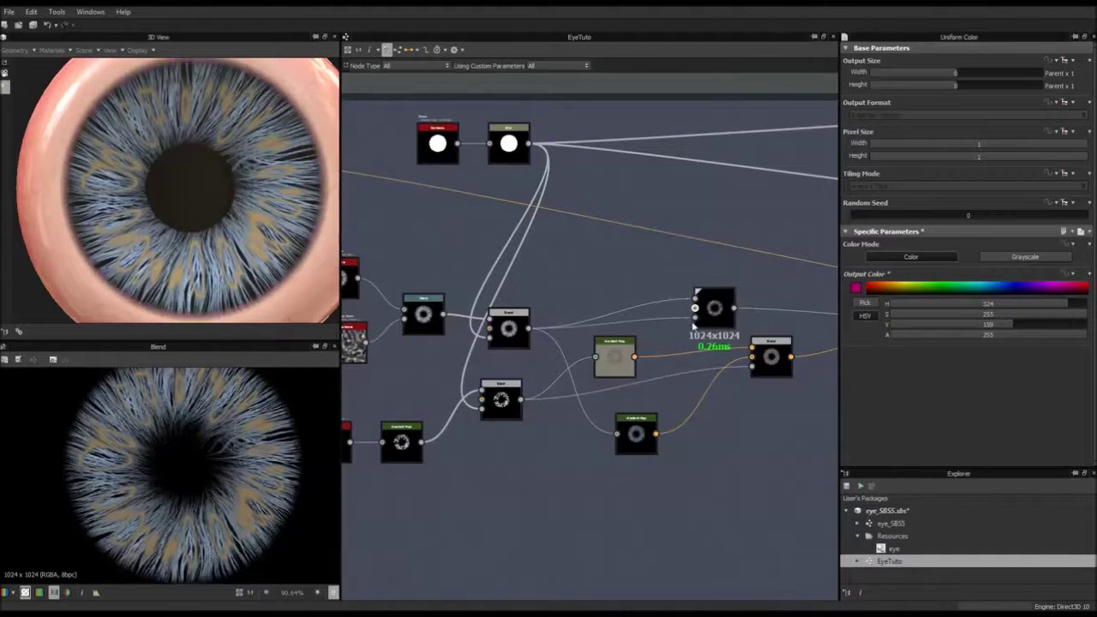
pyautogui.moveTo(766, 390); pyautogui.dragTo(641, 391, button='middle')
pyautogui.scroll(-5, 641, 392)
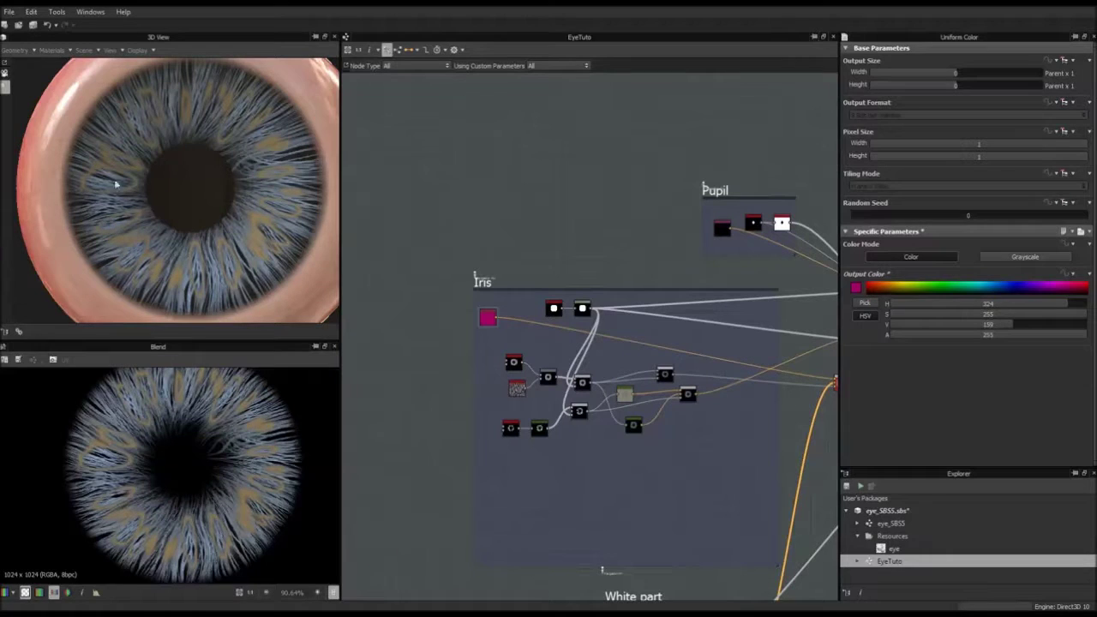
# Examine the iris on the 3D eye and preview the Blend that layers the magenta colour over the eye's white part
pyautogui.moveTo(52, 129)
pyautogui.mouseDown()
pyautogui.moveTo(103, 140)
pyautogui.moveTo(71, 129)
pyautogui.mouseUp()
pyautogui.scroll(-5, 288, 243)
pyautogui.moveTo(288, 243); pyautogui.dragTo(252, 255)
pyautogui.scroll(5, 253, 255)
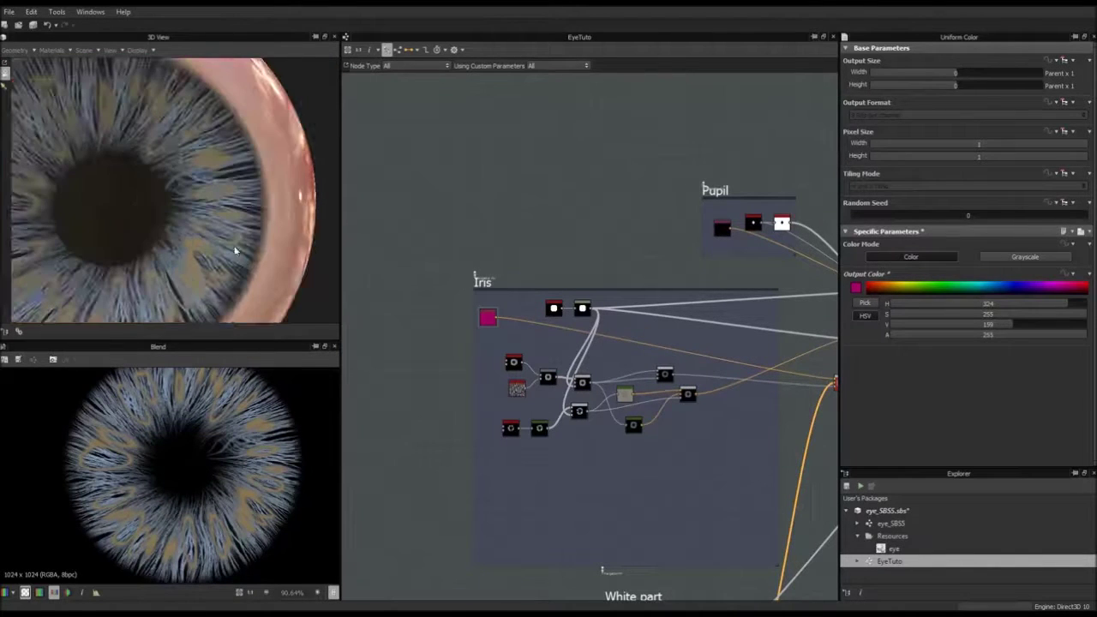
pyautogui.scroll(6, 632, 431)
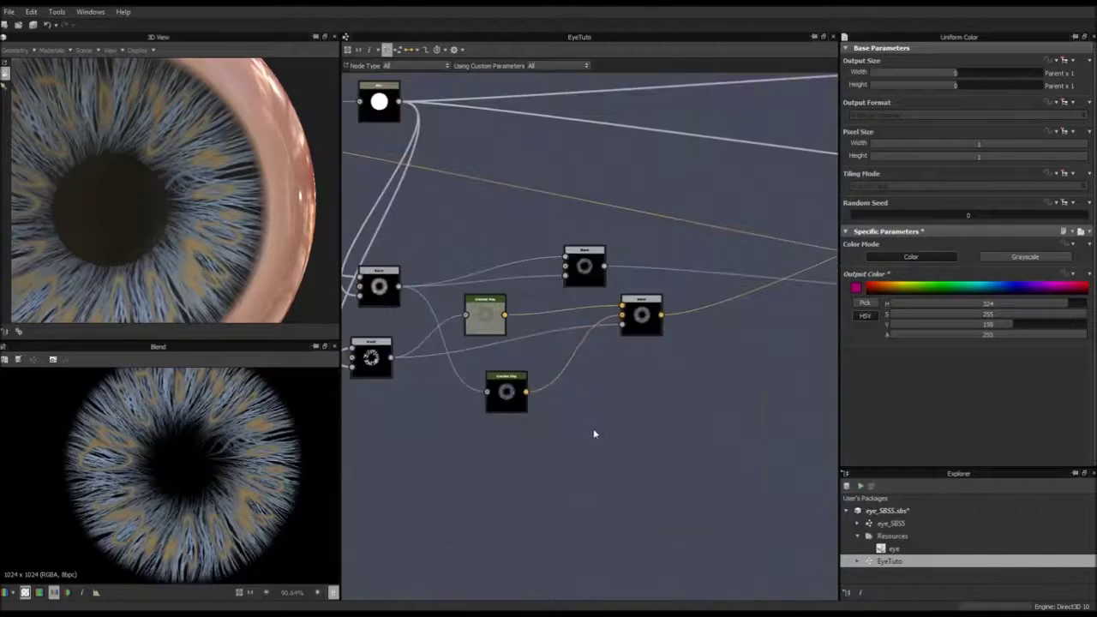
pyautogui.doubleClick(764, 351)
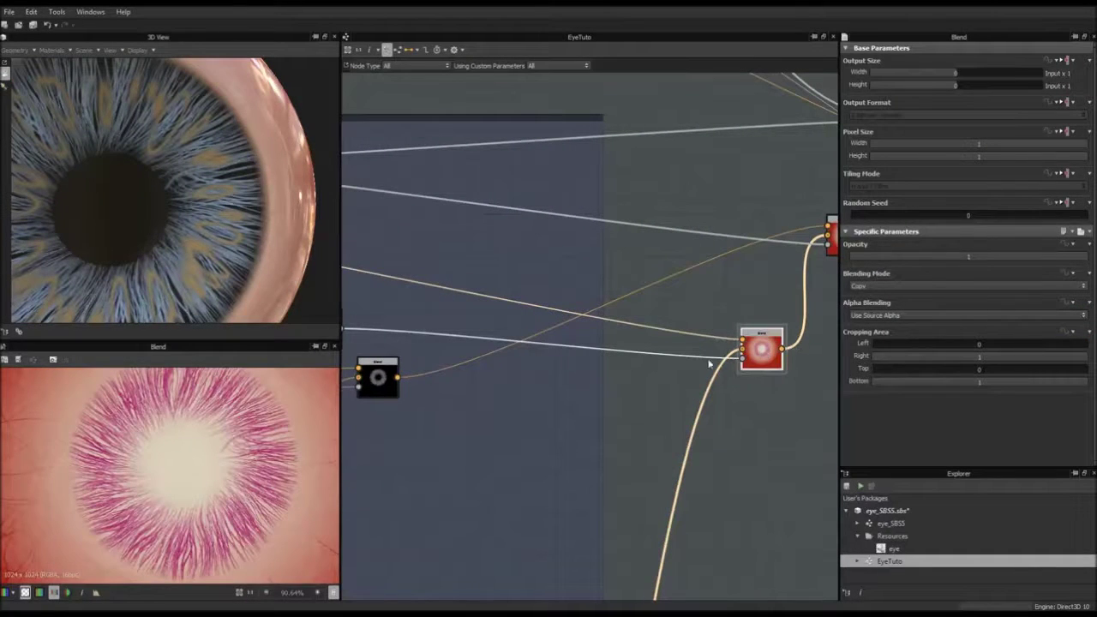
# Undo the magenta colour change on the Iris frame's Uniform Color node
pyautogui.scroll(-4, 641, 372)
pyautogui.moveTo(641, 372); pyautogui.dragTo(692, 374, button='middle')
pyautogui.moveTo(427, 374)
pyautogui.mouseDown(button='middle')
pyautogui.moveTo(548, 372)
pyautogui.moveTo(415, 363)
pyautogui.mouseUp(button='middle')
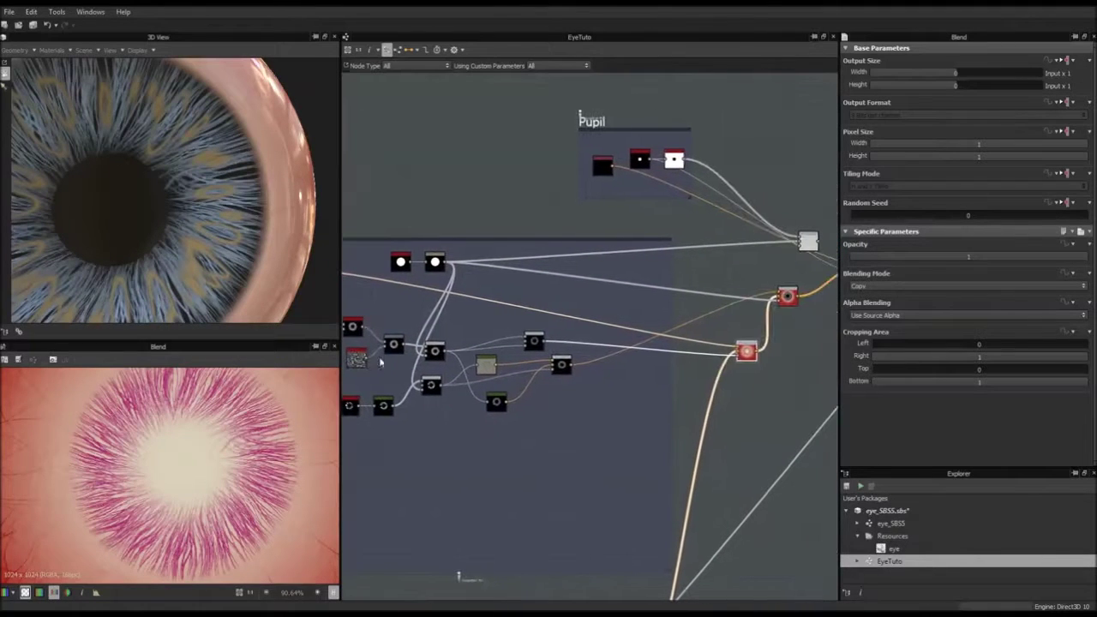
pyautogui.moveTo(523, 365); pyautogui.dragTo(620, 384, button='middle')
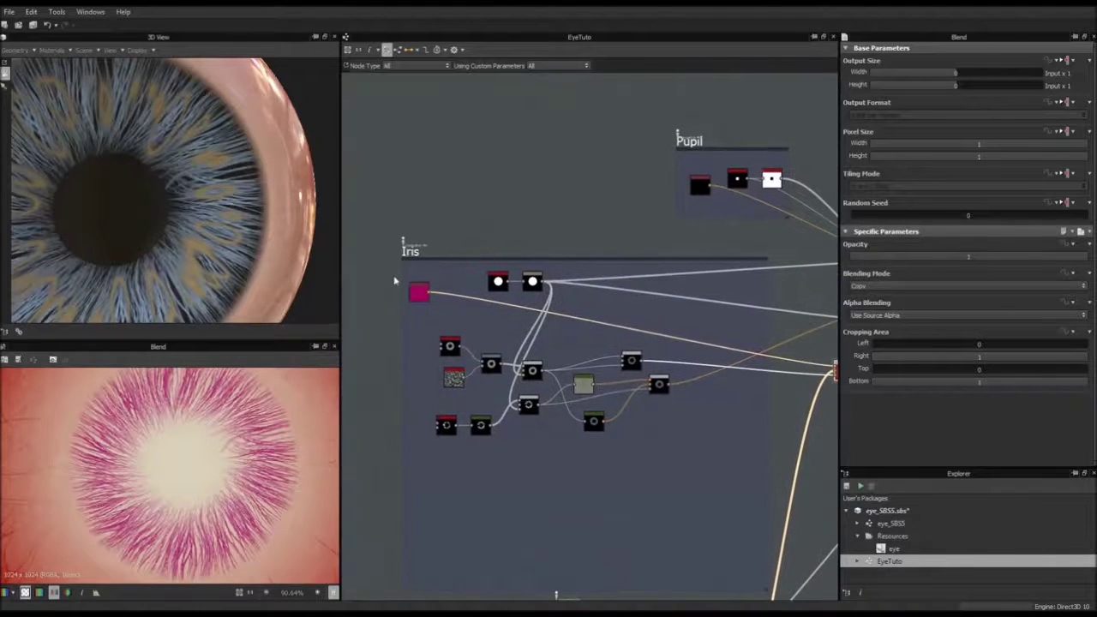
pyautogui.click(424, 296)
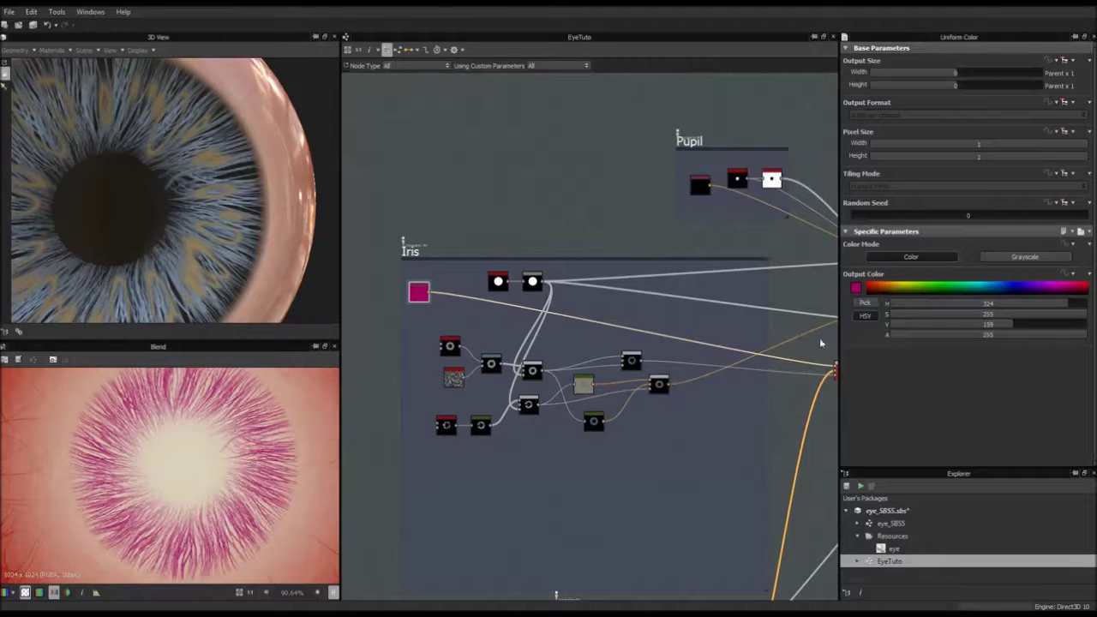
pyautogui.hotkey('ctrl', 'z')
pyautogui.hotkey('ctrl', 'z')
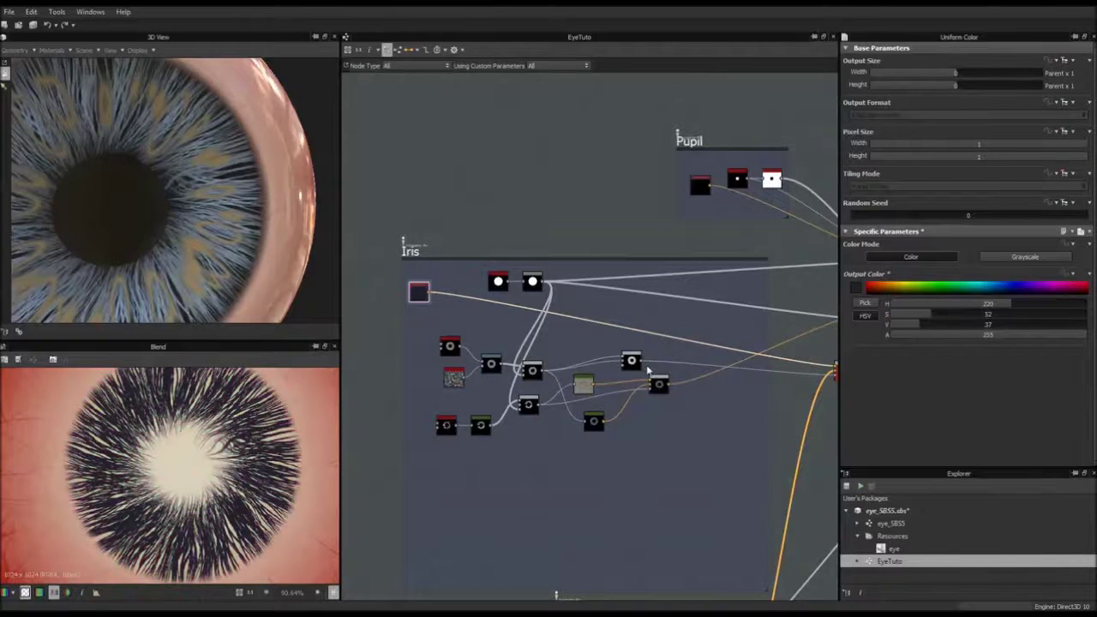
# Inspect the Blend that lays the dark uniform colour over the white part through the iris fibre mask
pyautogui.moveTo(647, 370); pyautogui.dragTo(612, 363, button='middle')
pyautogui.scroll(6, 770, 381)
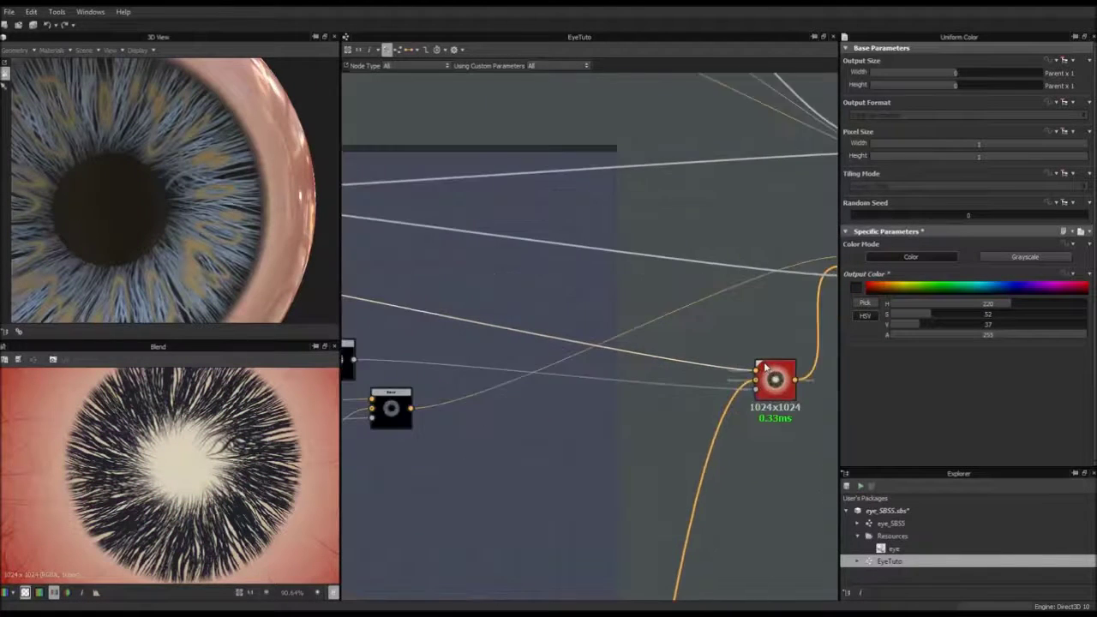
pyautogui.scroll(-6, 769, 382)
pyautogui.moveTo(770, 381); pyautogui.dragTo(730, 382, button='middle')
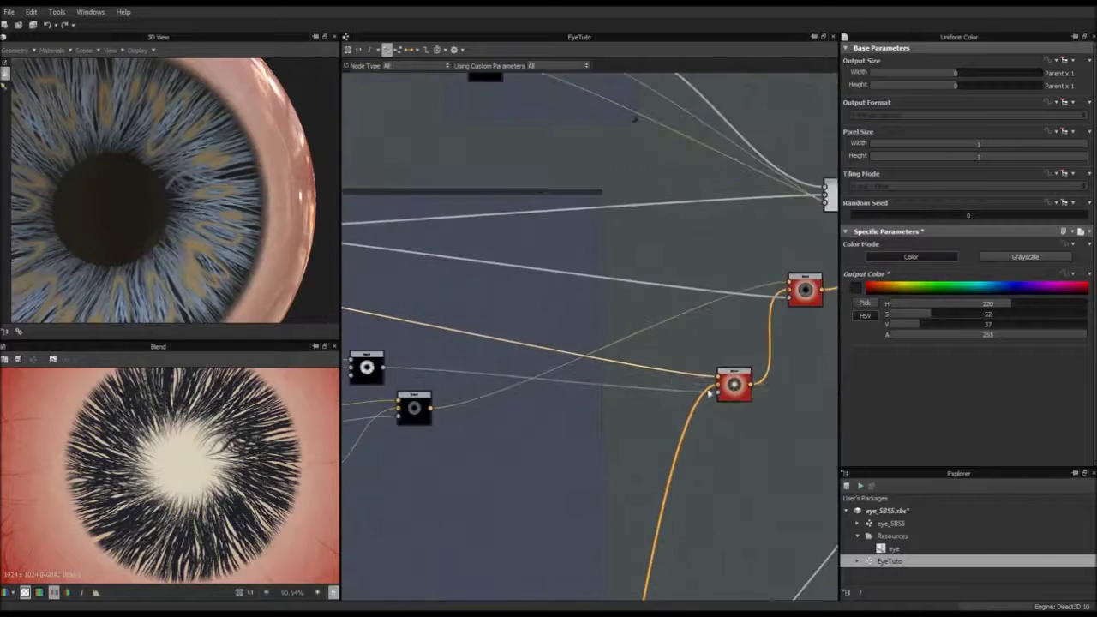
pyautogui.scroll(3, 733, 384)
pyautogui.moveTo(600, 378); pyautogui.dragTo(675, 384, button='middle')
pyautogui.scroll(-2, 777, 382)
pyautogui.scroll(-2, 677, 385)
pyautogui.click(754, 387)
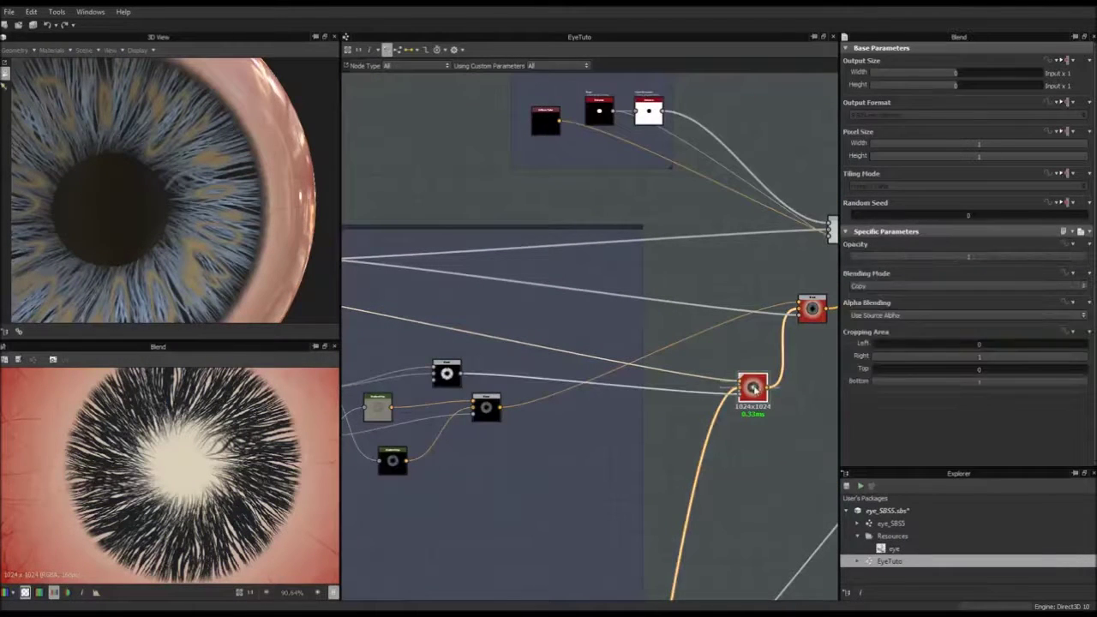
pyautogui.scroll(5, 753, 387)
pyautogui.scroll(-4, 575, 378)
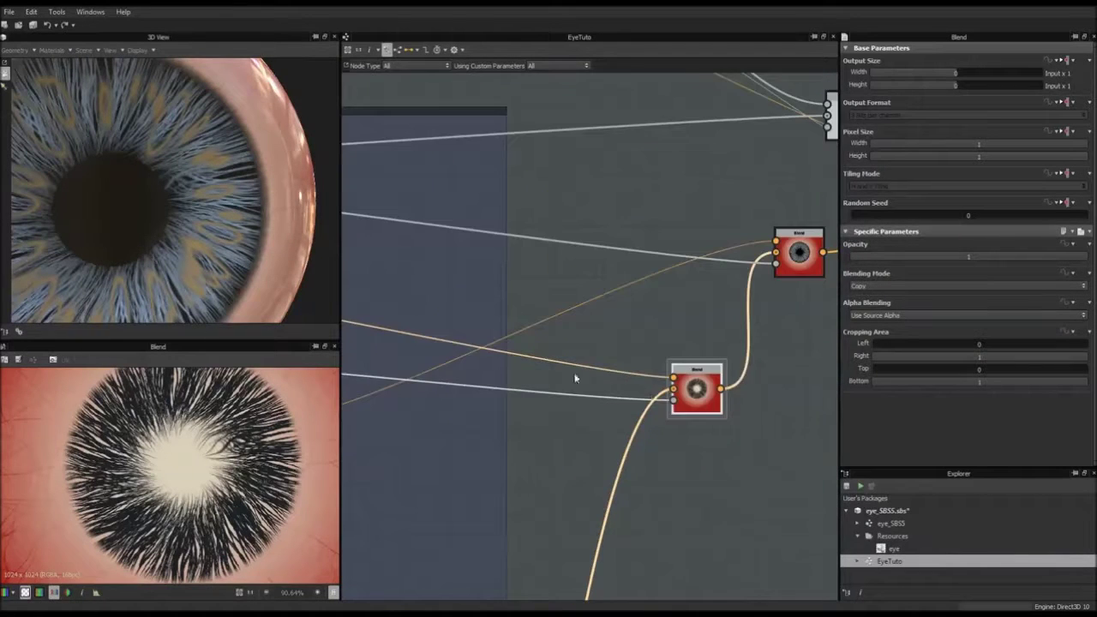
# Trace the Uniform Color node's output and preview the following Blend that adds the iris colours over the dark base
pyautogui.scroll(-5, 575, 378)
pyautogui.click(351, 318)
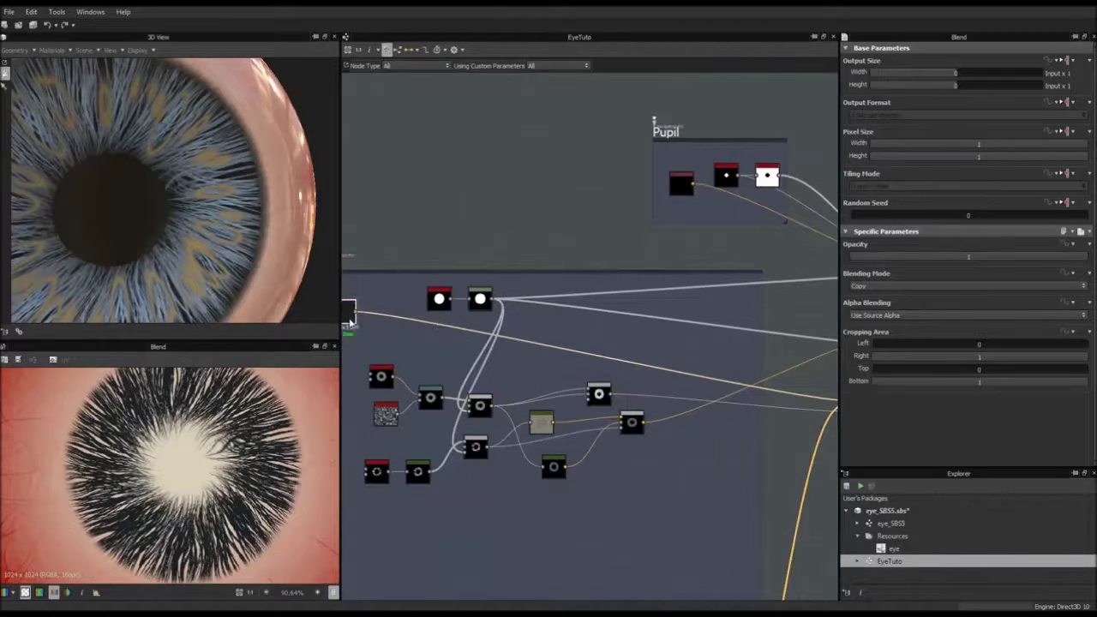
pyautogui.scroll(5, 600, 343)
pyautogui.scroll(3, 591, 358)
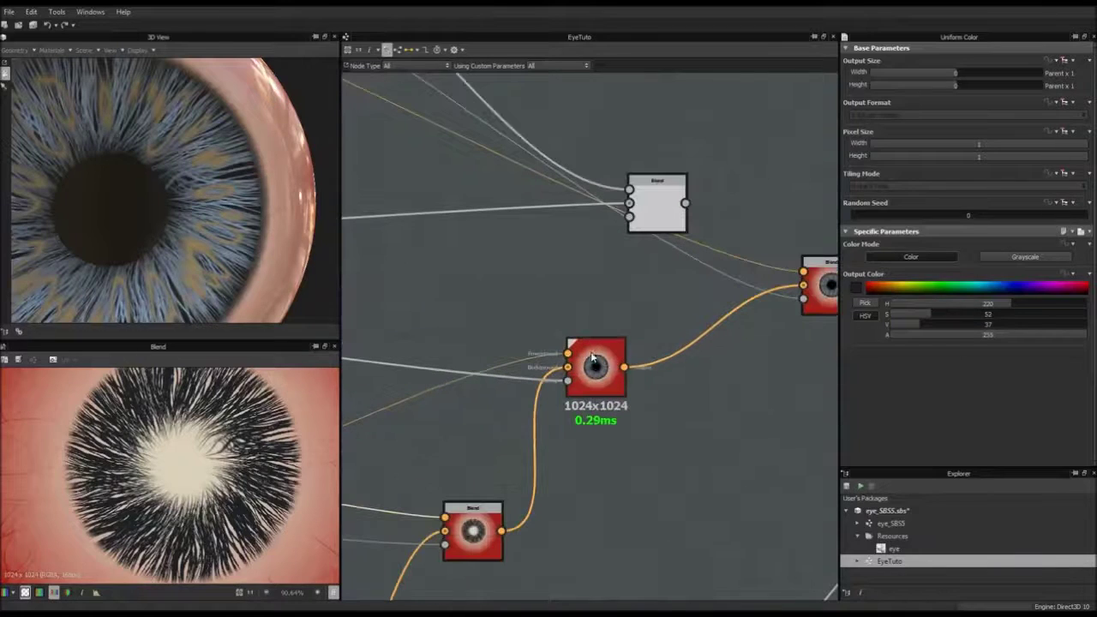
pyautogui.click(594, 365)
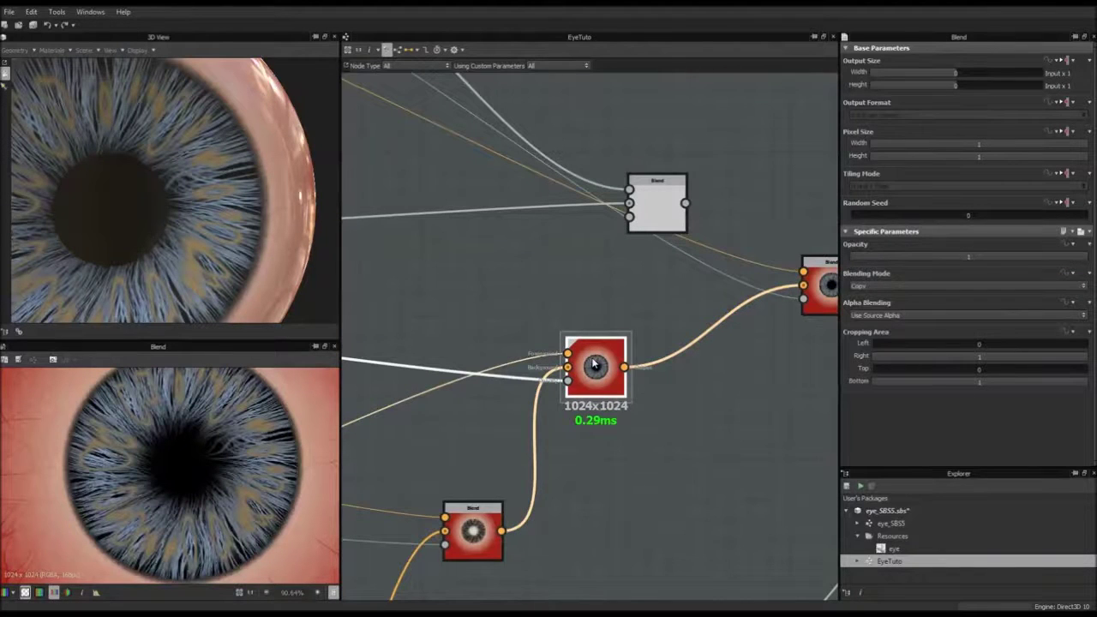
# Move the lower Splatter Circular, its Gradient Map and their Blend together further down in the Iris frame
pyautogui.scroll(-2, 590, 363)
pyautogui.moveTo(590, 363); pyautogui.dragTo(751, 336, button='middle')
pyautogui.scroll(-4, 702, 383)
pyautogui.moveTo(566, 412); pyautogui.dragTo(726, 383, button='middle')
pyautogui.scroll(3, 474, 385)
pyautogui.scroll(-2, 474, 385)
pyautogui.scroll(2, 485, 388)
pyautogui.moveTo(541, 375); pyautogui.dragTo(491, 316, button='middle')
pyautogui.scroll(-2, 454, 399)
pyautogui.moveTo(445, 403); pyautogui.dragTo(453, 393, button='middle')
pyautogui.click(399, 404)
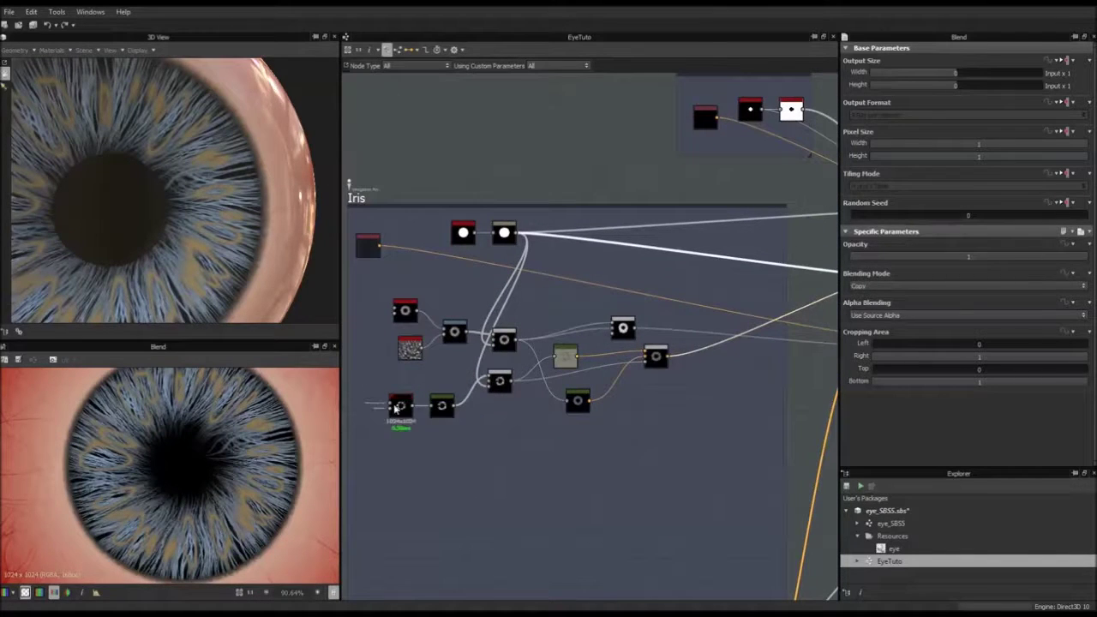
pyautogui.click(500, 380)
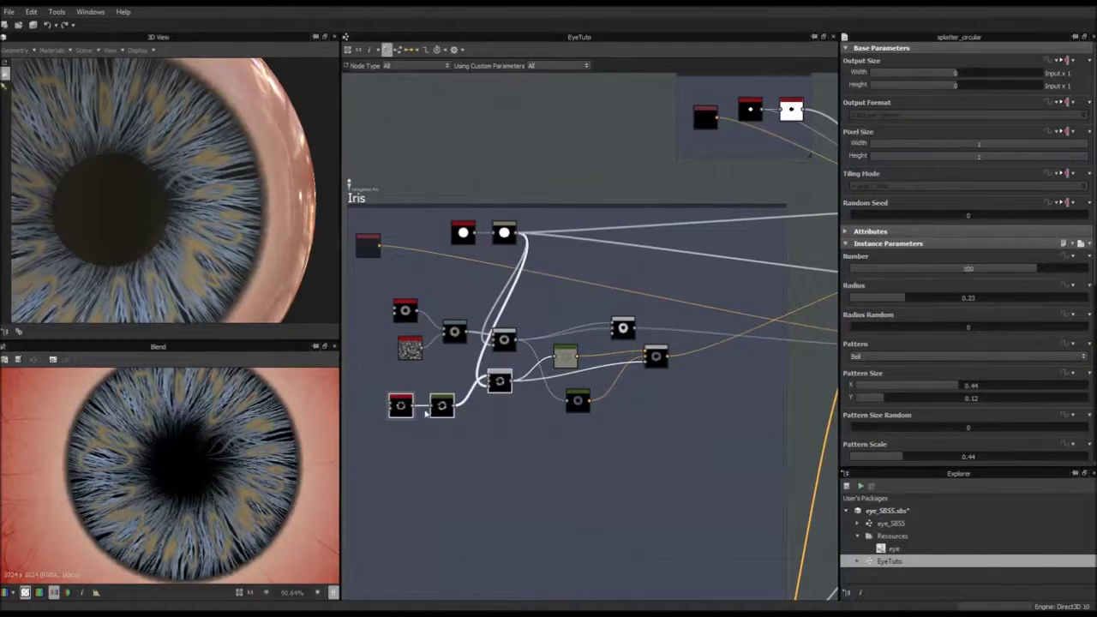
pyautogui.moveTo(497, 387); pyautogui.dragTo(488, 508)
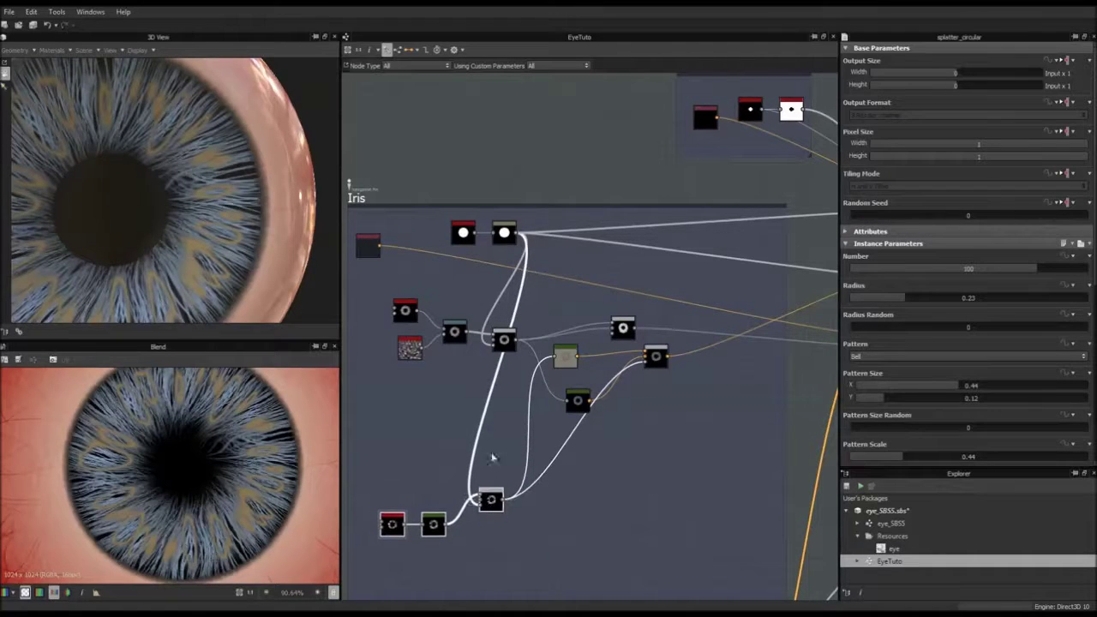
# Move the Uniform Color node near the Iris frame's output side and group the white disc shape with its blur node opposite
pyautogui.click(463, 233)
pyautogui.moveTo(370, 249); pyautogui.dragTo(683, 393)
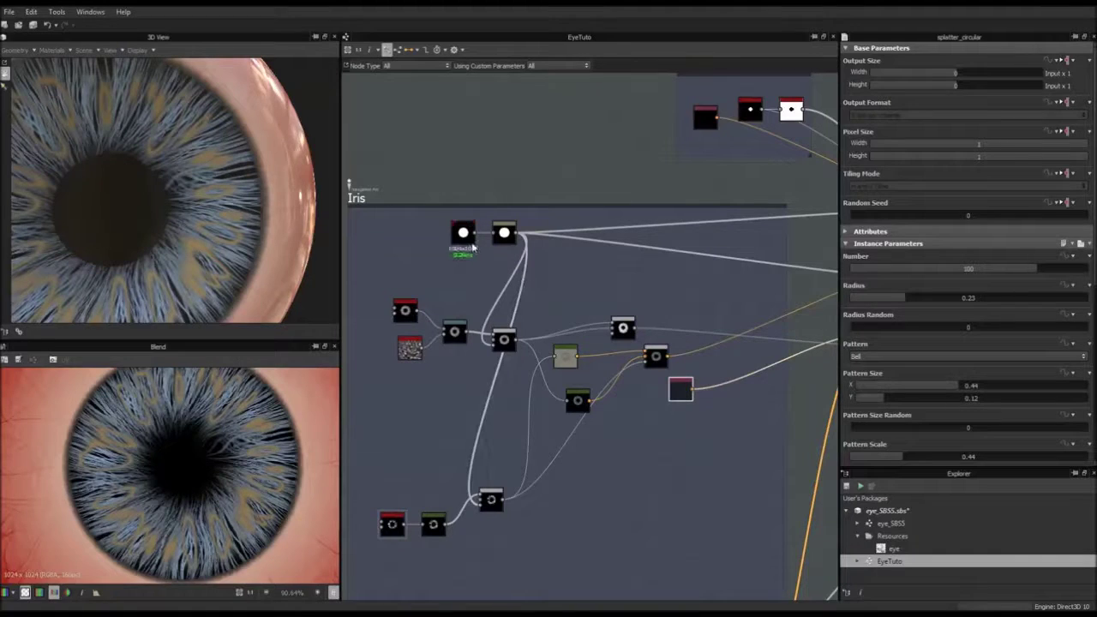
pyautogui.moveTo(470, 240); pyautogui.dragTo(393, 240)
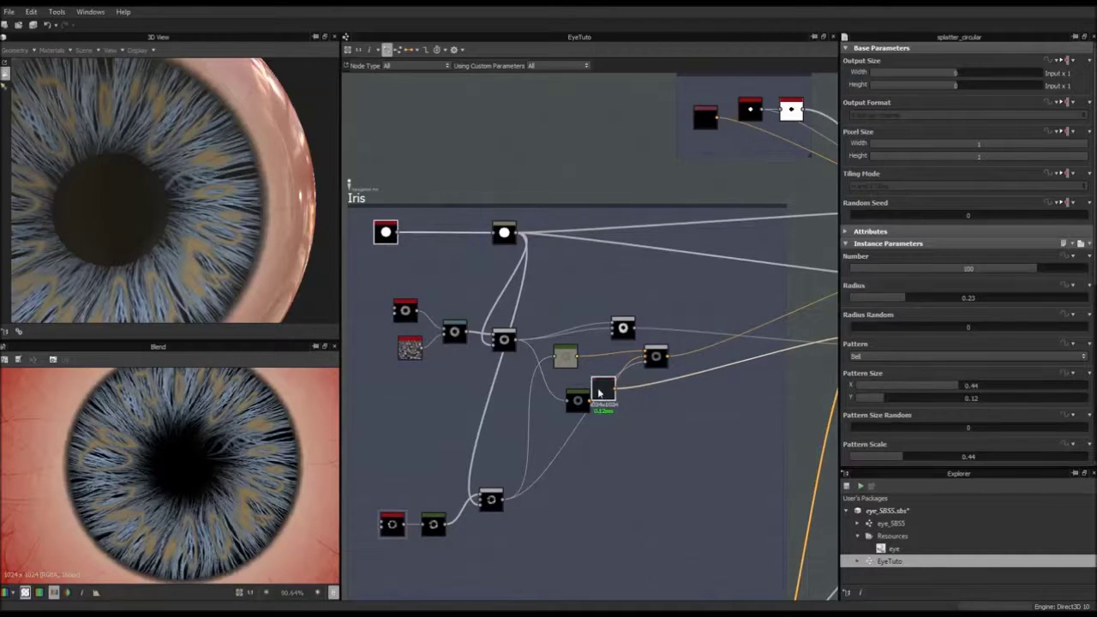
pyautogui.moveTo(603, 388); pyautogui.dragTo(745, 380)
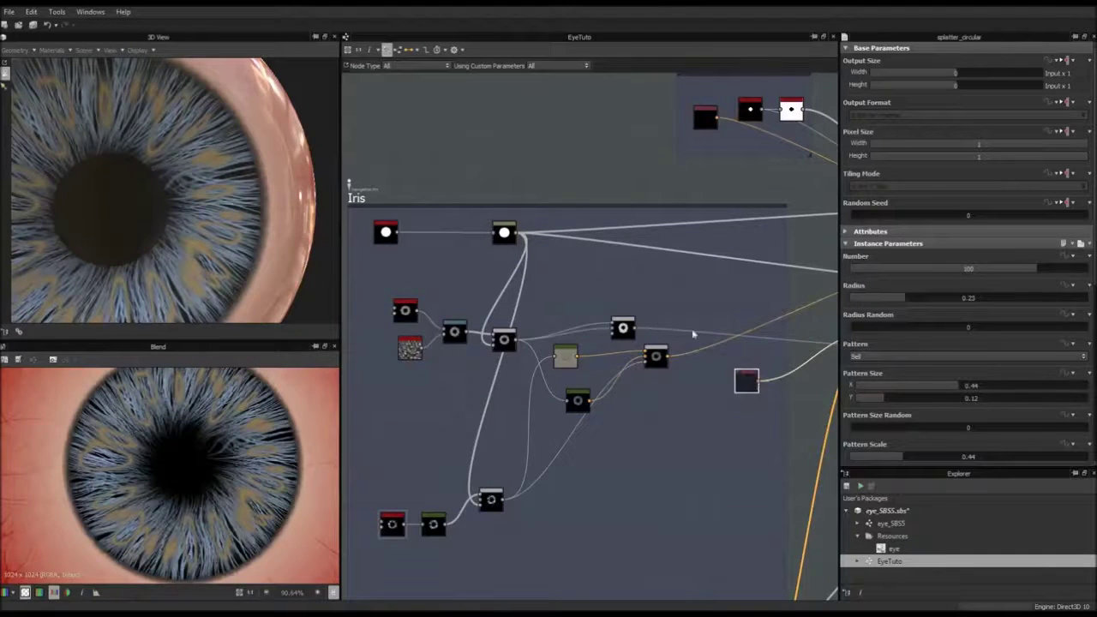
pyautogui.moveTo(504, 233); pyautogui.dragTo(425, 236)
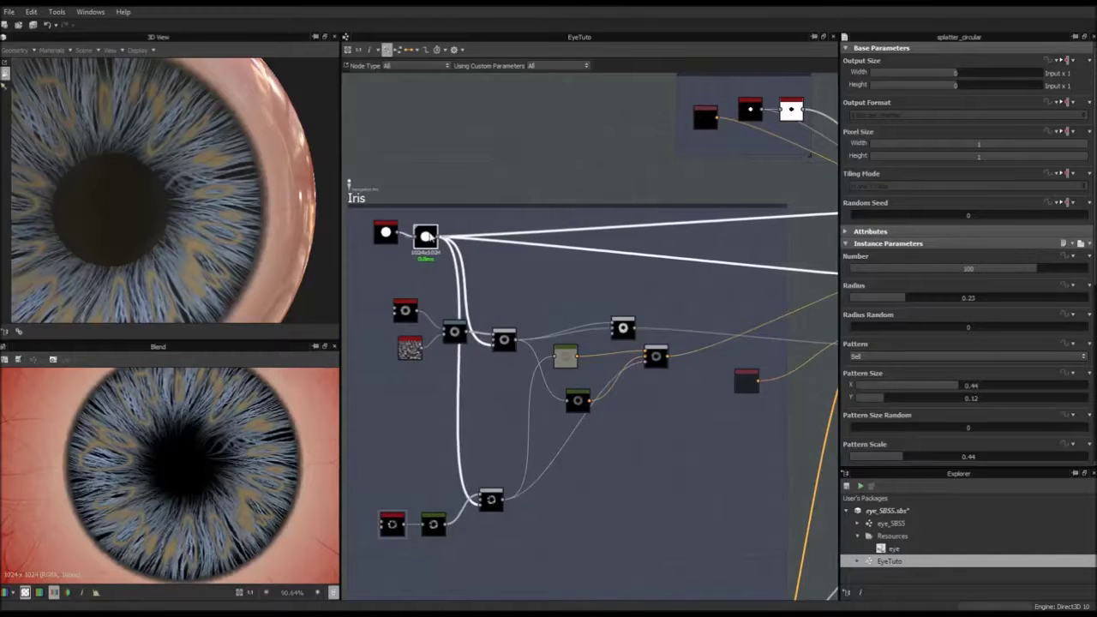
# Preview the Blend of the iris spots branch and the Blend of the fibre branch
pyautogui.moveTo(519, 346); pyautogui.dragTo(605, 332, button='middle')
pyautogui.scroll(7, 605, 332)
pyautogui.scroll(-4, 607, 344)
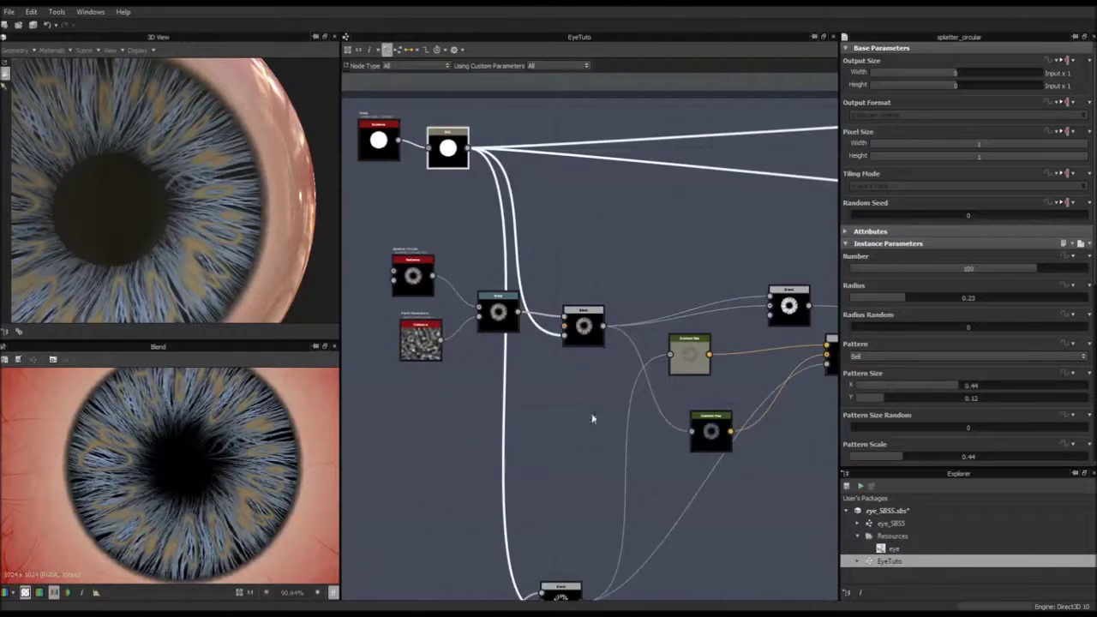
pyautogui.moveTo(591, 420); pyautogui.dragTo(648, 322, button='middle')
pyautogui.click(631, 482)
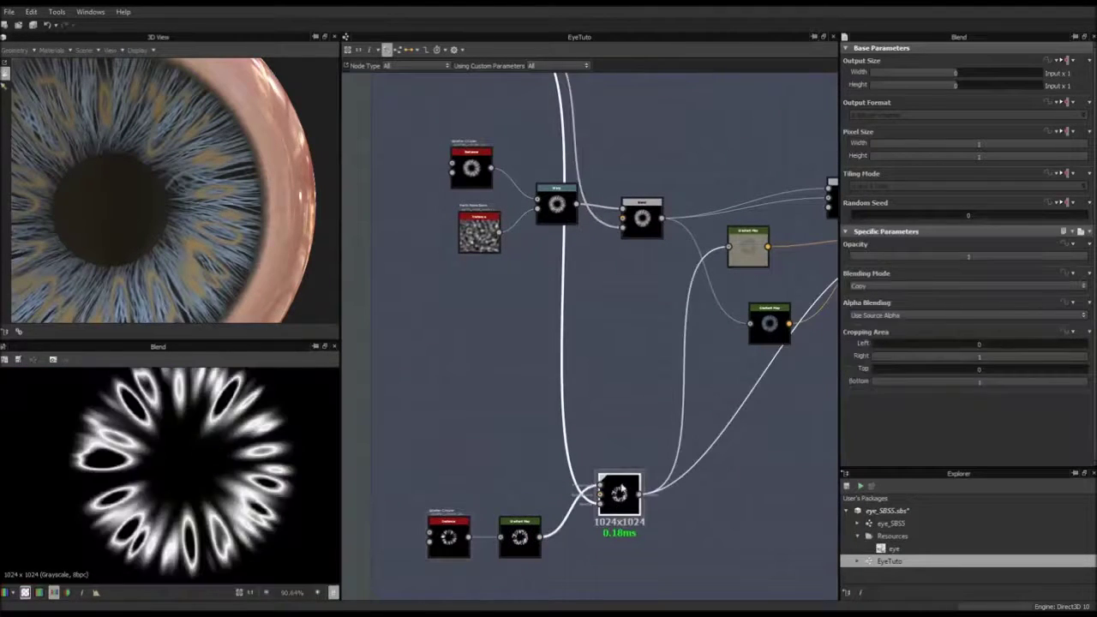
pyautogui.moveTo(680, 318); pyautogui.dragTo(617, 347, button='middle')
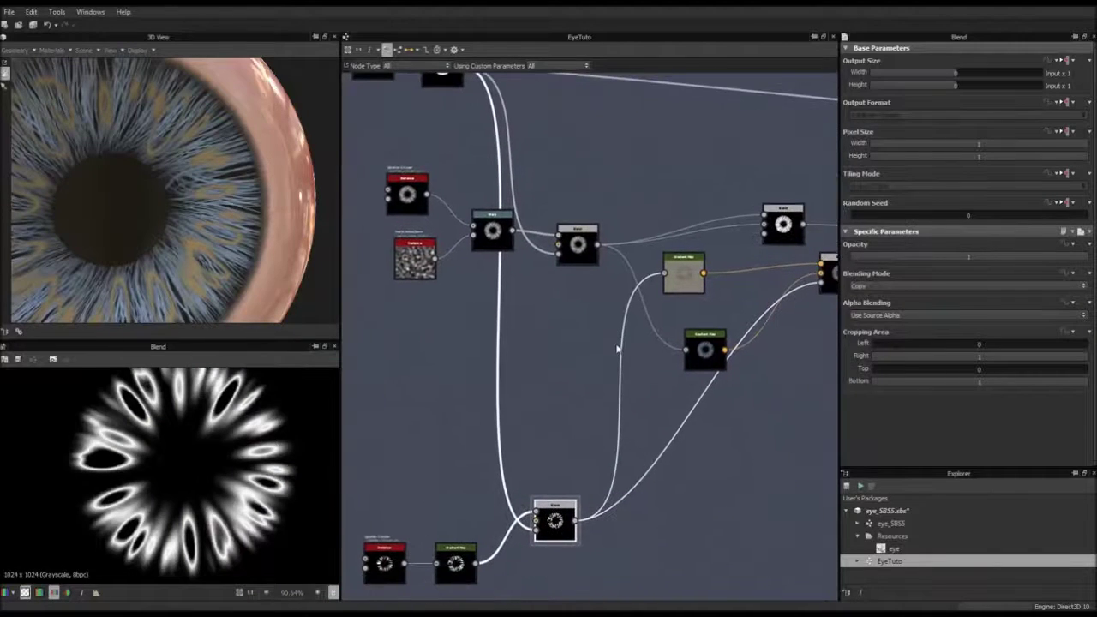
pyautogui.click(587, 249)
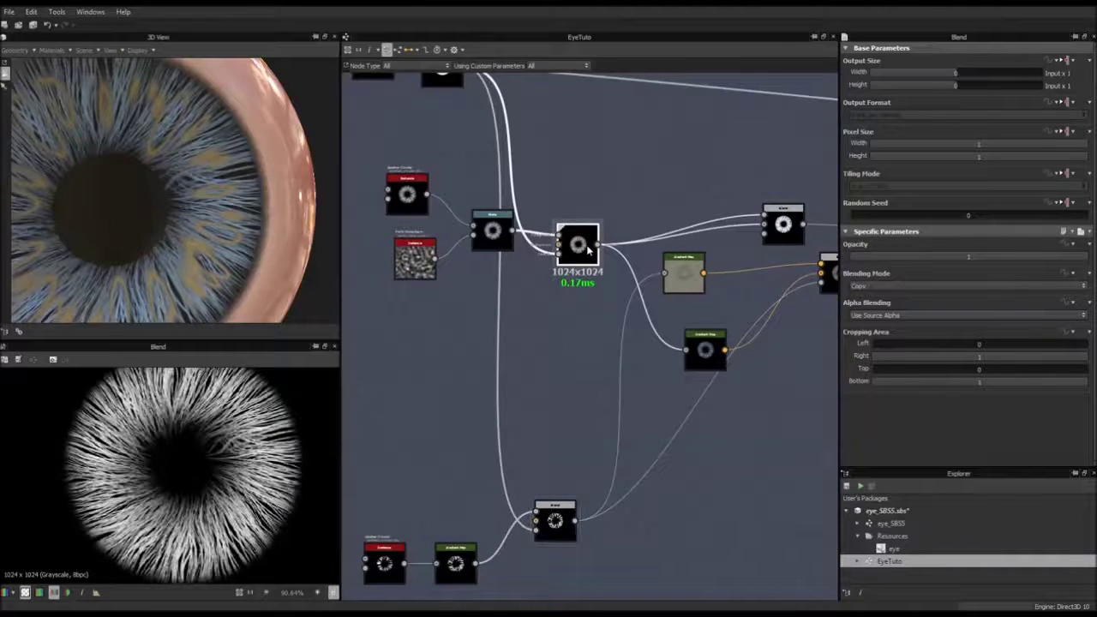
# Move the spots branch's Blend slightly up and away from its Gradient Map
pyautogui.moveTo(588, 247); pyautogui.dragTo(498, 239, button='middle')
pyautogui.moveTo(473, 516); pyautogui.dragTo(502, 480)
pyautogui.moveTo(676, 355); pyautogui.dragTo(638, 464, button='middle')
pyautogui.scroll(-2, 558, 477)
pyautogui.scroll(2, 559, 480)
pyautogui.moveTo(574, 417); pyautogui.dragTo(658, 382, button='middle')
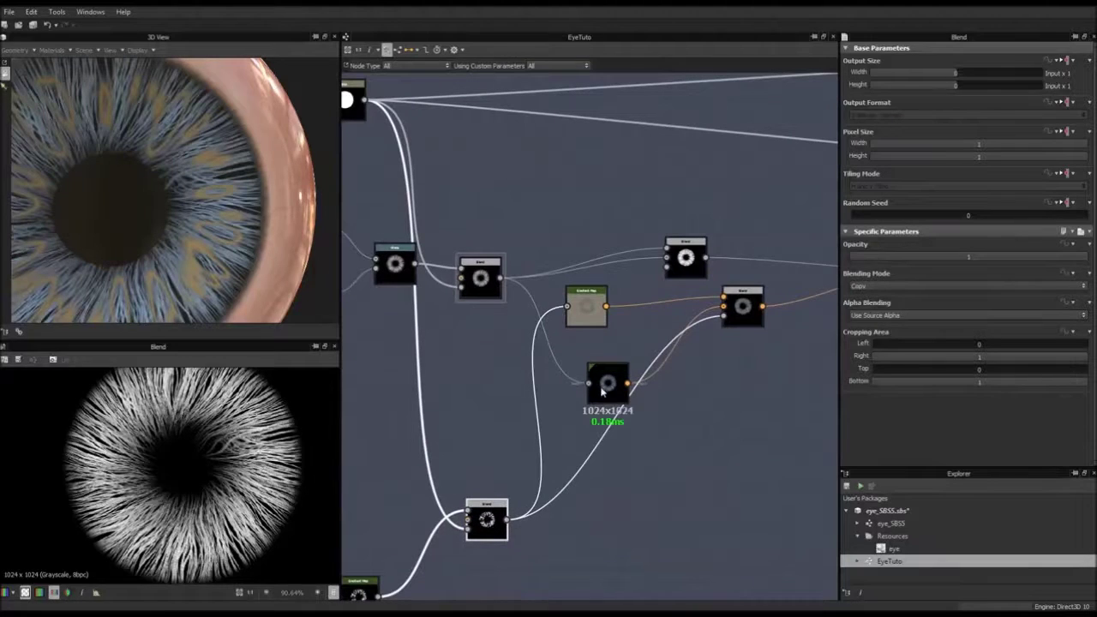
pyautogui.moveTo(497, 351); pyautogui.dragTo(704, 336, button='middle')
pyautogui.scroll(-2, 687, 361)
pyautogui.scroll(1, 710, 377)
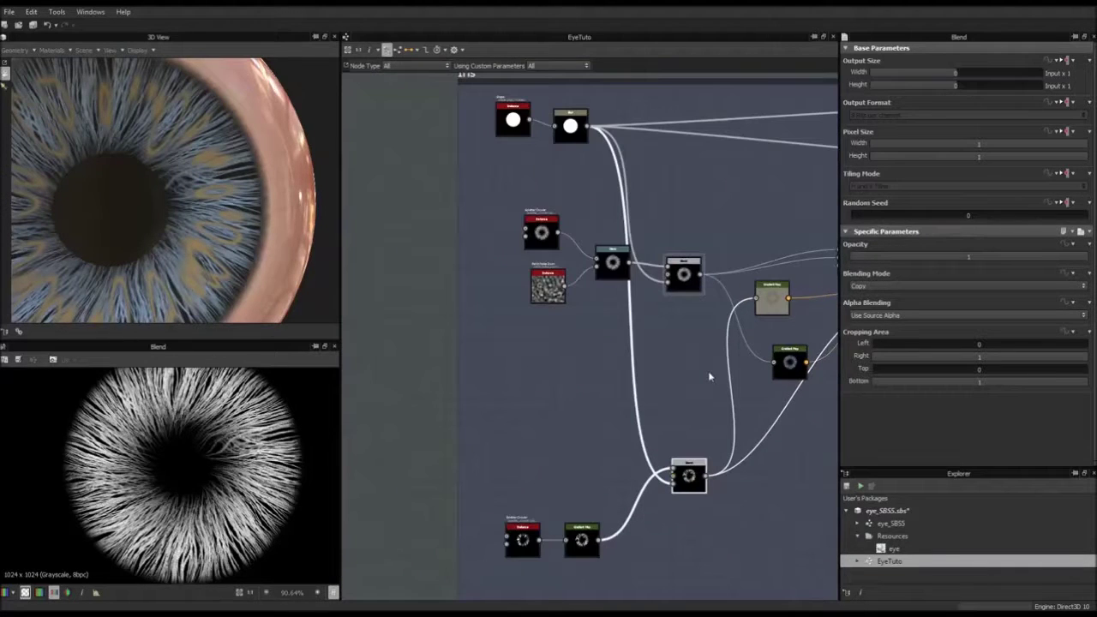
# Move the fibre branch's splatter, noise, Warp and Blend nodes below the spots branch, and align the spots nodes in a row
pyautogui.moveTo(690, 273); pyautogui.dragTo(678, 599)
pyautogui.moveTo(671, 517); pyautogui.dragTo(684, 401, button='middle')
pyautogui.moveTo(703, 354); pyautogui.dragTo(702, 316)
pyautogui.moveTo(595, 417); pyautogui.dragTo(596, 351)
pyautogui.moveTo(541, 412); pyautogui.dragTo(599, 341)
pyautogui.click(596, 351)
pyautogui.click(702, 317)
pyautogui.moveTo(713, 317)
pyautogui.mouseDown()
pyautogui.moveTo(688, 336)
pyautogui.moveTo(713, 338)
pyautogui.mouseUp()
pyautogui.moveTo(713, 338); pyautogui.dragTo(604, 250, button='middle')
# Place each colour Gradient Map beside its own branch's Blend, and the Blend combining both midway between them
pyautogui.moveTo(611, 242); pyautogui.dragTo(617, 462)
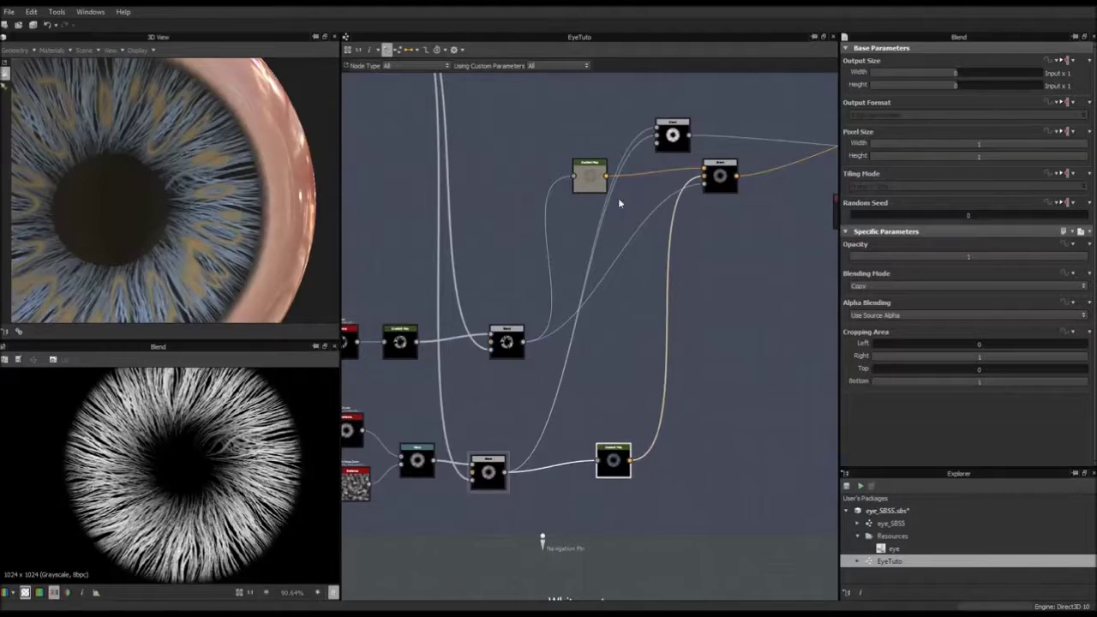
pyautogui.moveTo(591, 177); pyautogui.dragTo(613, 331)
pyautogui.moveTo(719, 176); pyautogui.dragTo(731, 388)
pyautogui.scroll(3, 730, 384)
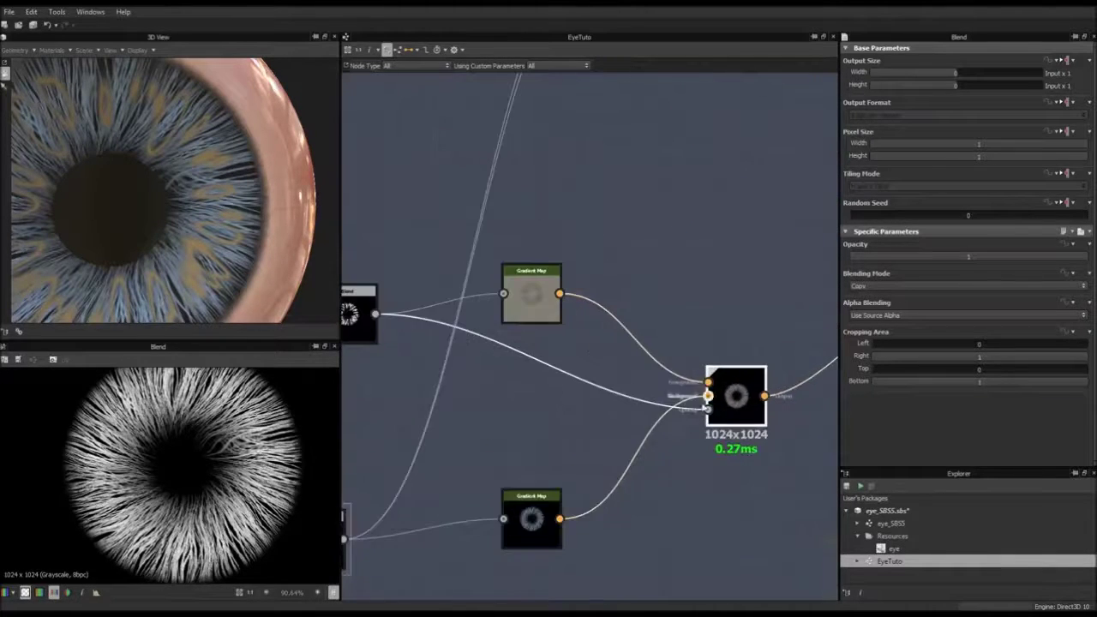
# Preview the blue fibre Gradient Map and the grey-orange spots Gradient Map to compare their gradients
pyautogui.moveTo(701, 394); pyautogui.dragTo(754, 242, button='middle')
pyautogui.scroll(4, 599, 343)
pyautogui.click(565, 391)
pyautogui.click(564, 392)
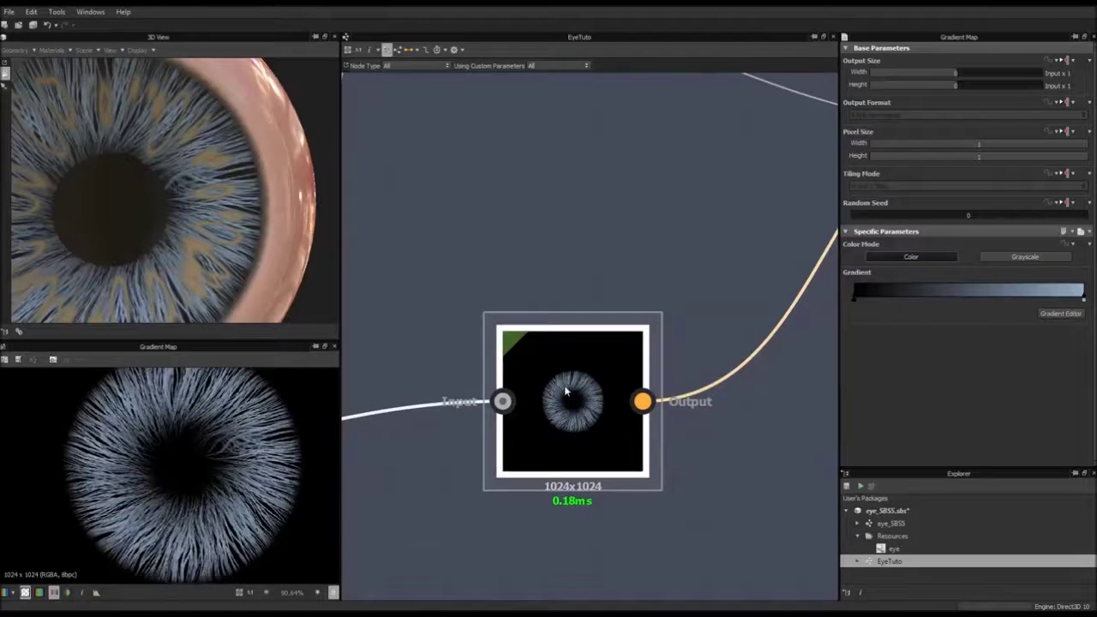
pyautogui.scroll(-3, 564, 385)
pyautogui.moveTo(565, 277); pyautogui.dragTo(640, 368, button='middle')
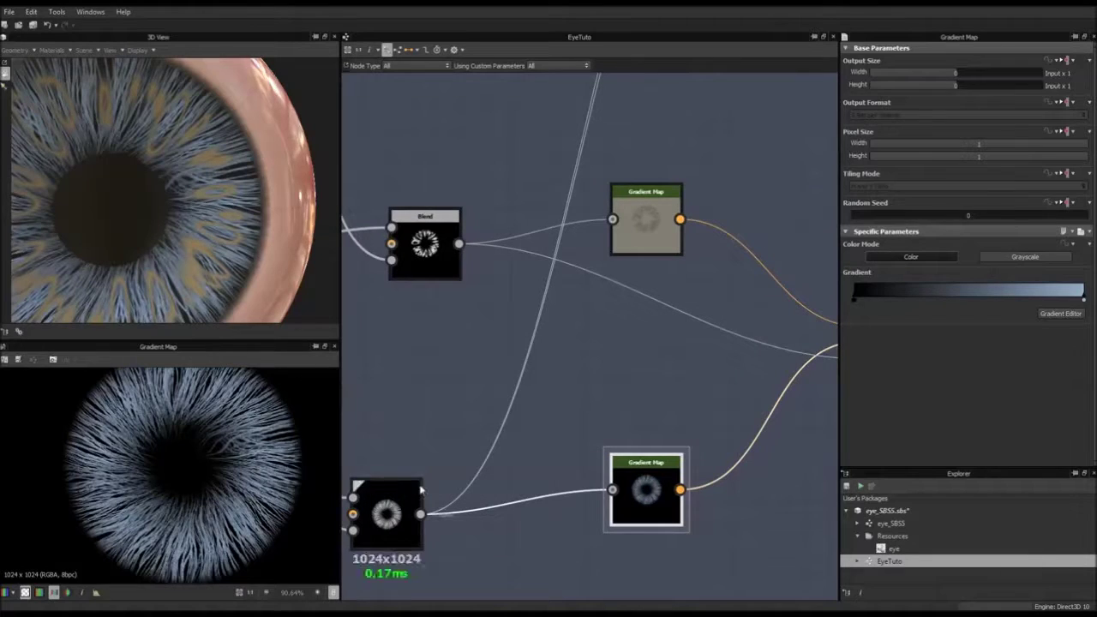
pyautogui.click(670, 245)
pyautogui.moveTo(743, 300); pyautogui.dragTo(609, 321, button='middle')
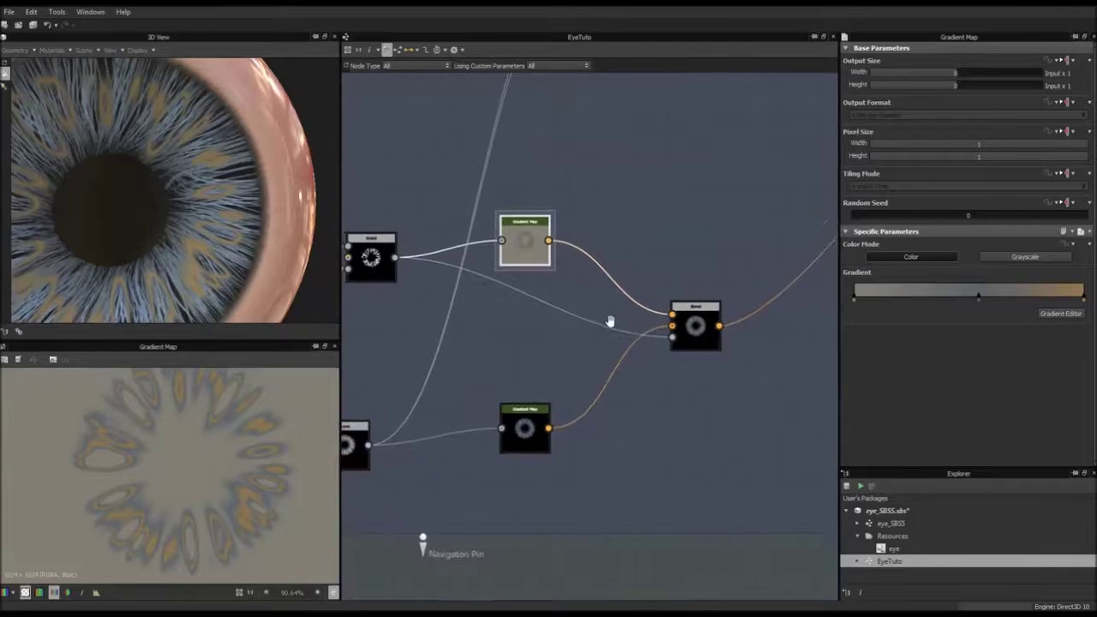
# Preview the Blend that combines the spots and fibre Gradient Maps into the iris colour
pyautogui.scroll(-2, 610, 322)
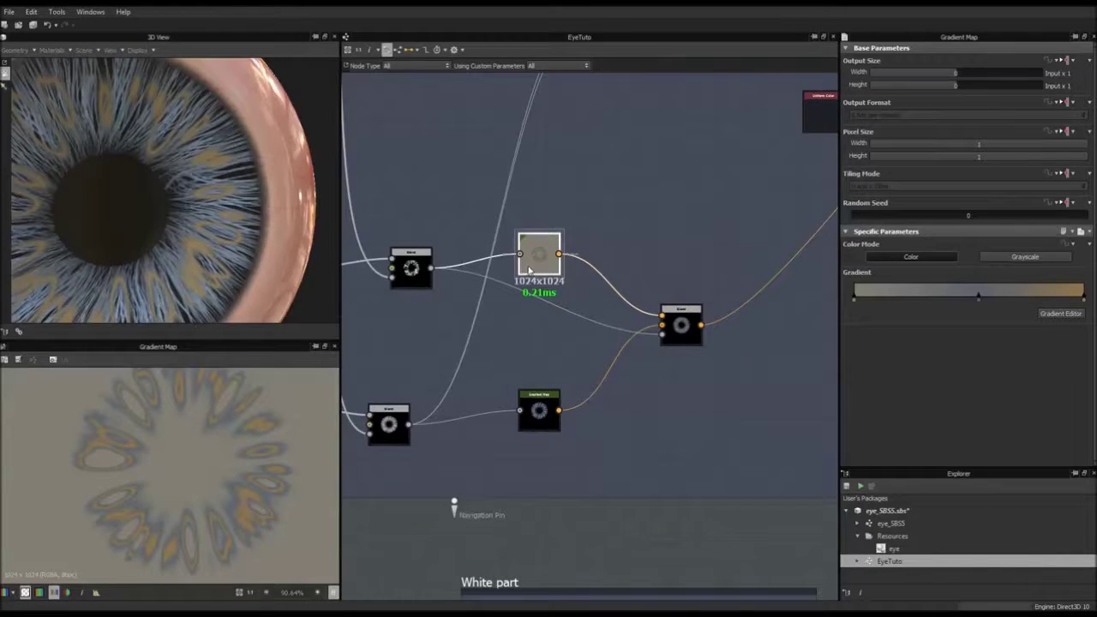
pyautogui.moveTo(495, 299); pyautogui.dragTo(595, 327, button='middle')
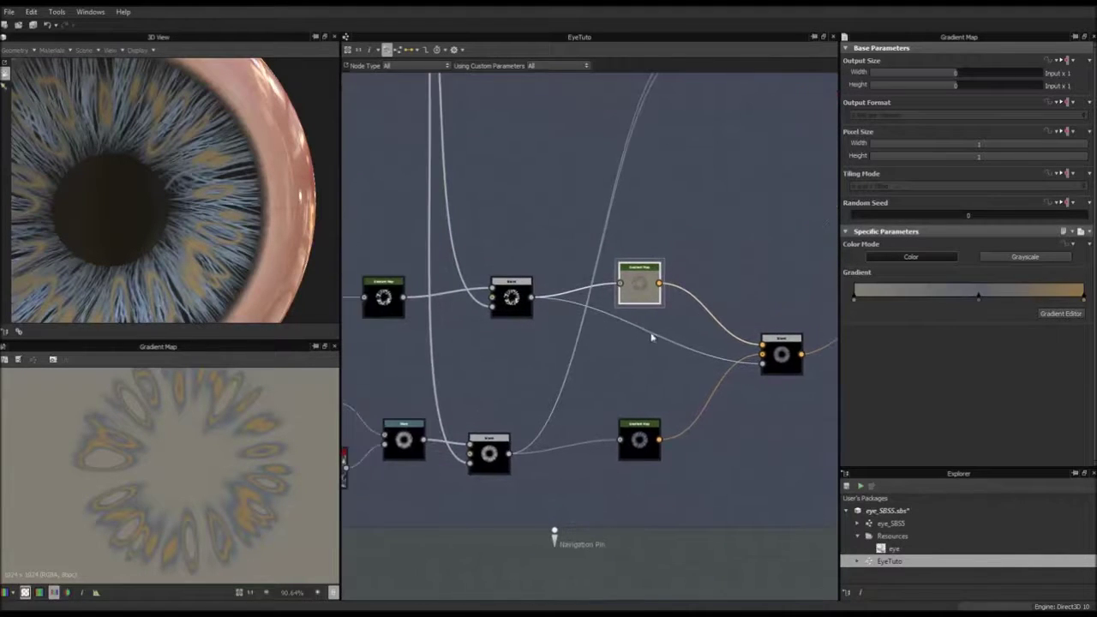
pyautogui.scroll(6, 774, 356)
pyautogui.moveTo(793, 354); pyautogui.dragTo(549, 335, button='middle')
pyautogui.doubleClick(549, 335)
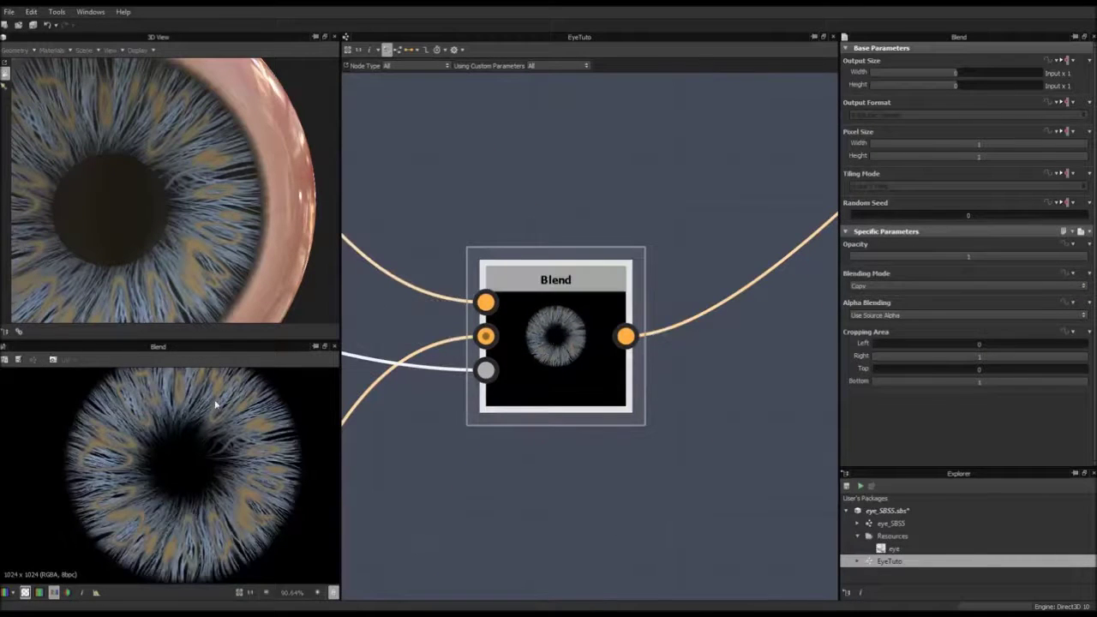
# Examine how the iris colour Blend links onward to the two Blends outside the Iris frame, including the nearby Uniform Color
pyautogui.scroll(-6, 461, 355)
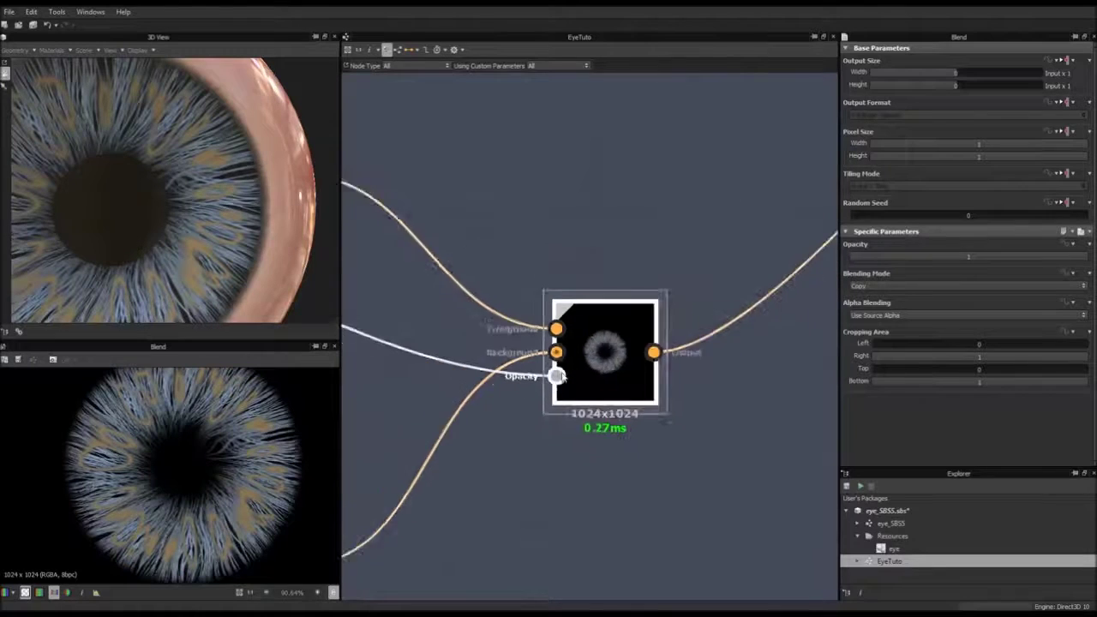
pyautogui.scroll(-3, 461, 355)
pyautogui.scroll(4, 461, 356)
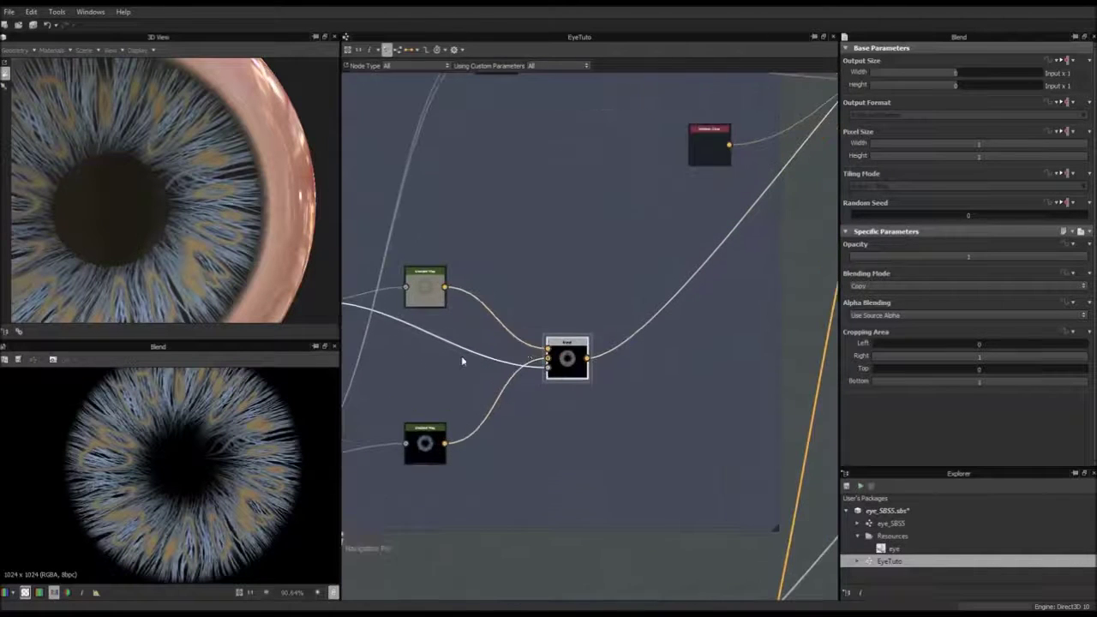
pyautogui.moveTo(612, 304); pyautogui.dragTo(429, 423, button='middle')
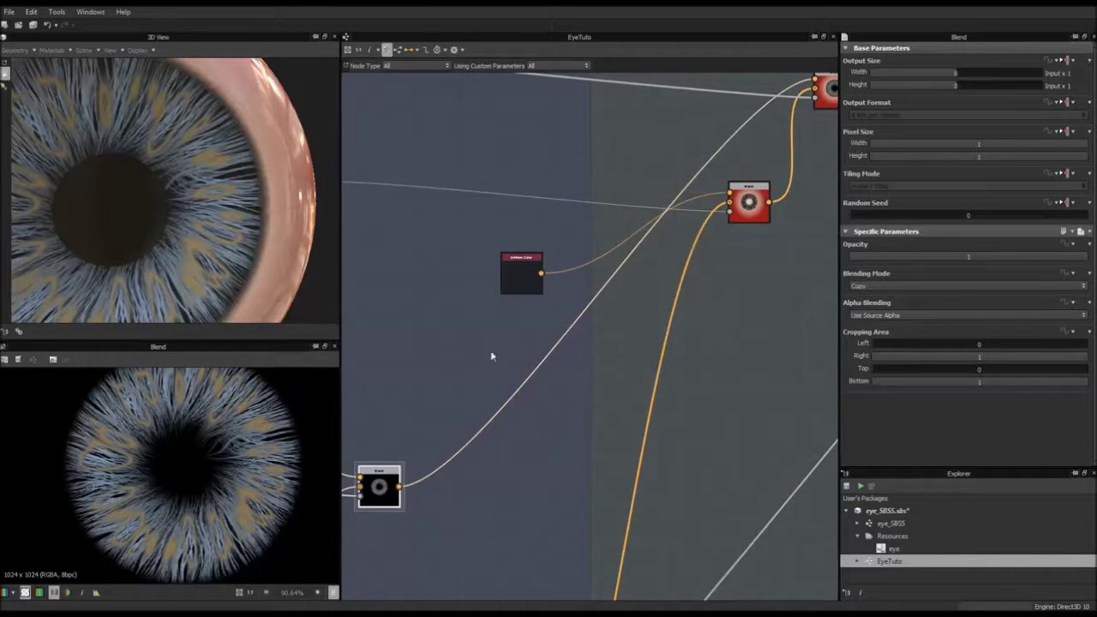
pyautogui.moveTo(573, 294); pyautogui.dragTo(589, 314, button='middle')
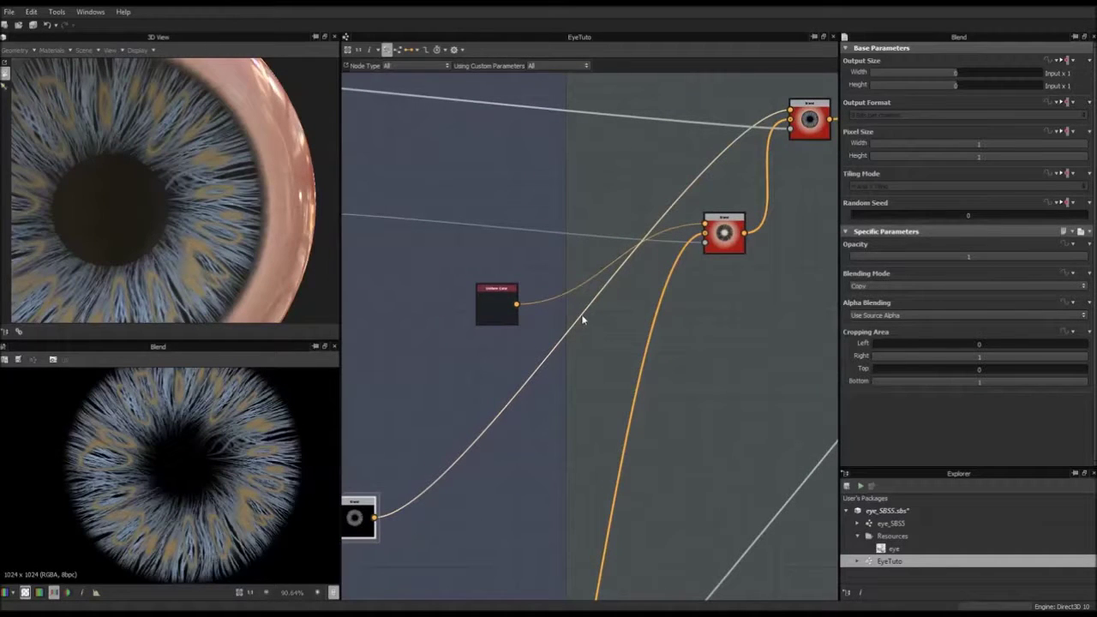
pyautogui.moveTo(723, 230)
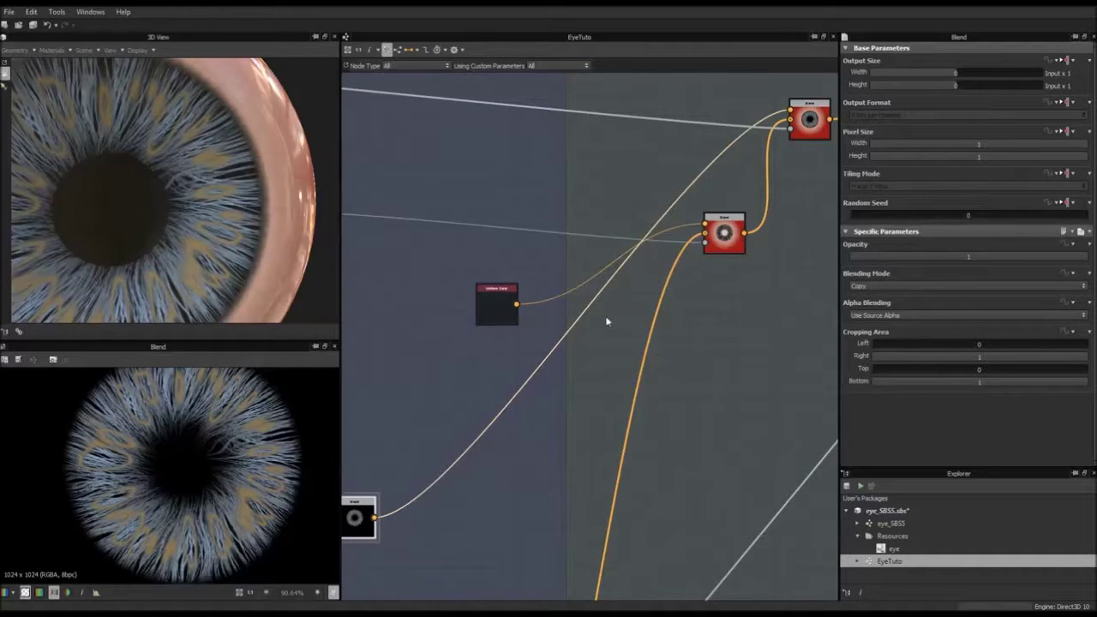
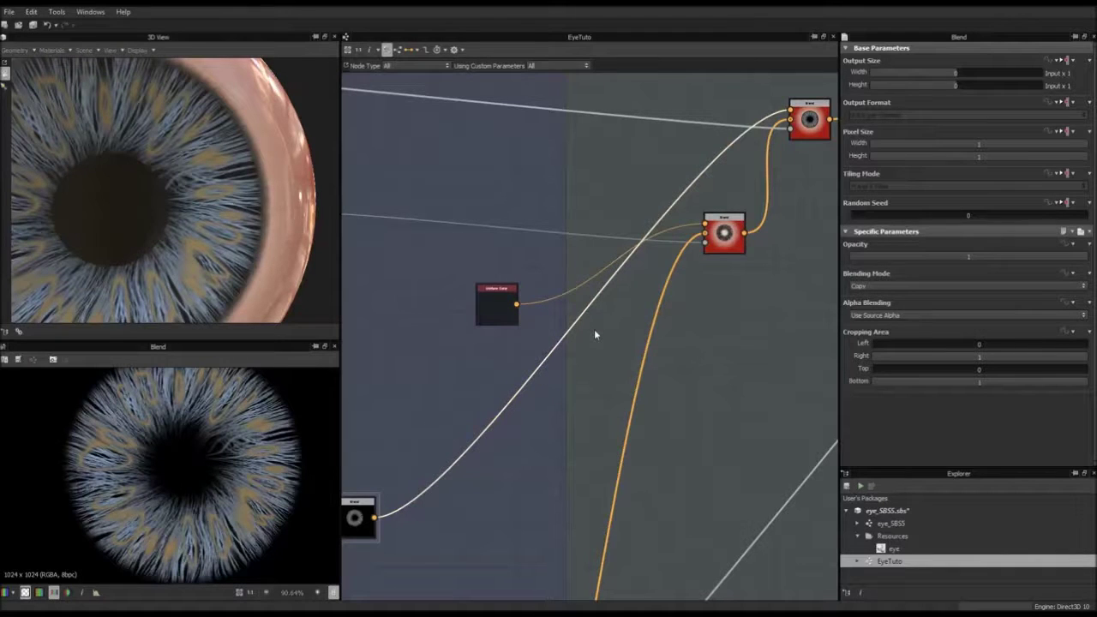
pyautogui.scroll(-3, 612, 323)
pyautogui.scroll(3, 661, 354)
pyautogui.moveTo(661, 353); pyautogui.dragTo(374, 368, button='middle')
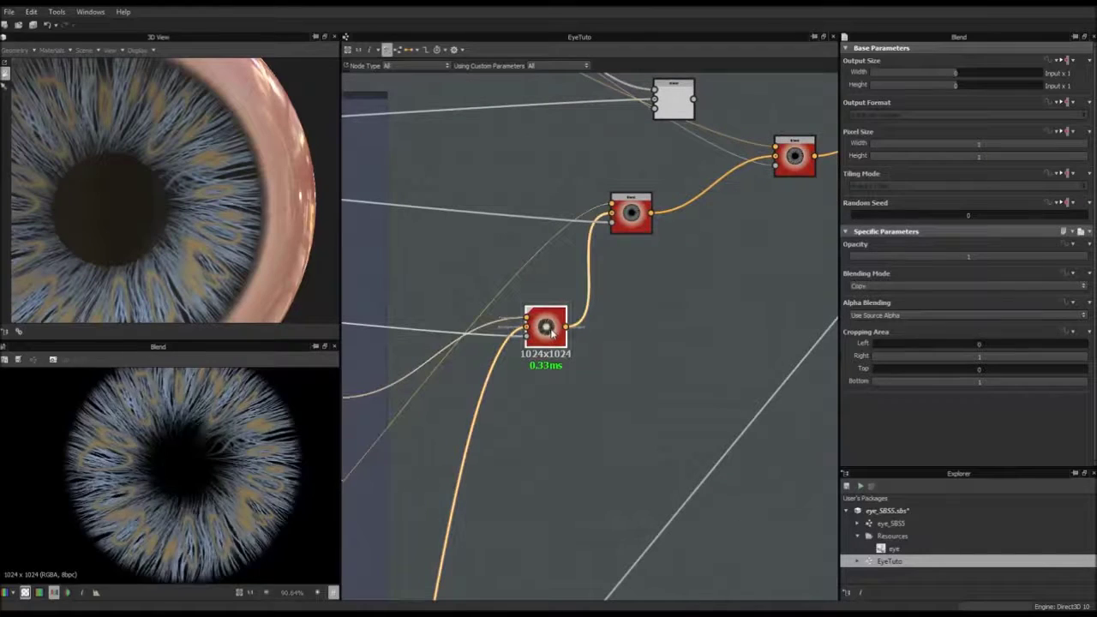
# Preview the lower Blend that lays the Uniform Color over the white part
pyautogui.doubleClick(546, 329)
pyautogui.scroll(-4, 580, 385)
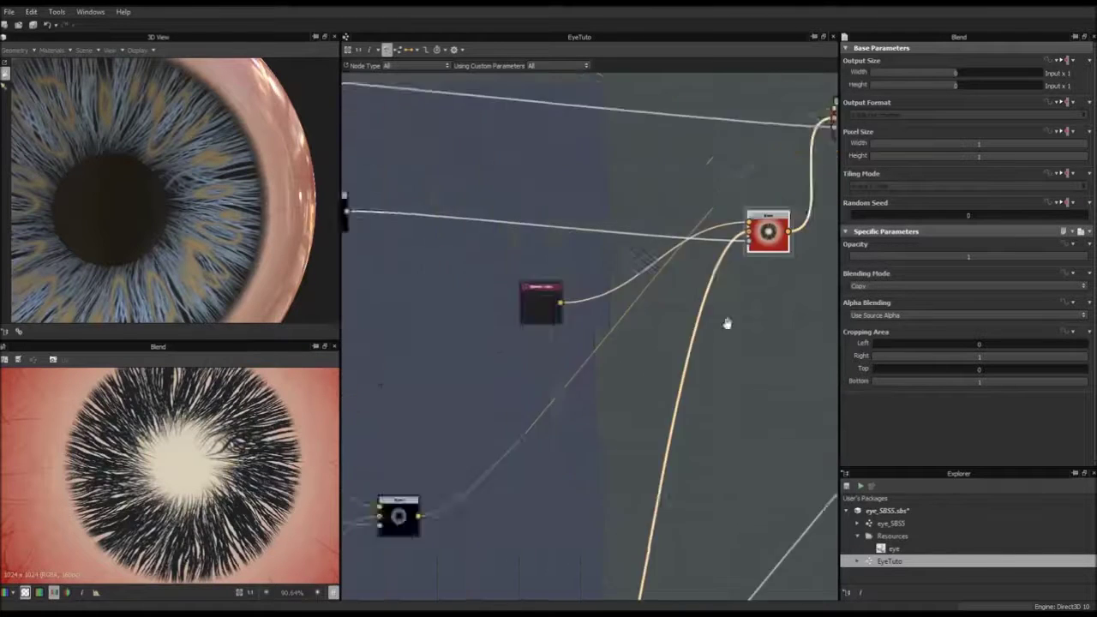
pyautogui.scroll(4, 714, 343)
pyautogui.moveTo(748, 284); pyautogui.dragTo(463, 505, button='middle')
pyautogui.scroll(-3, 471, 501)
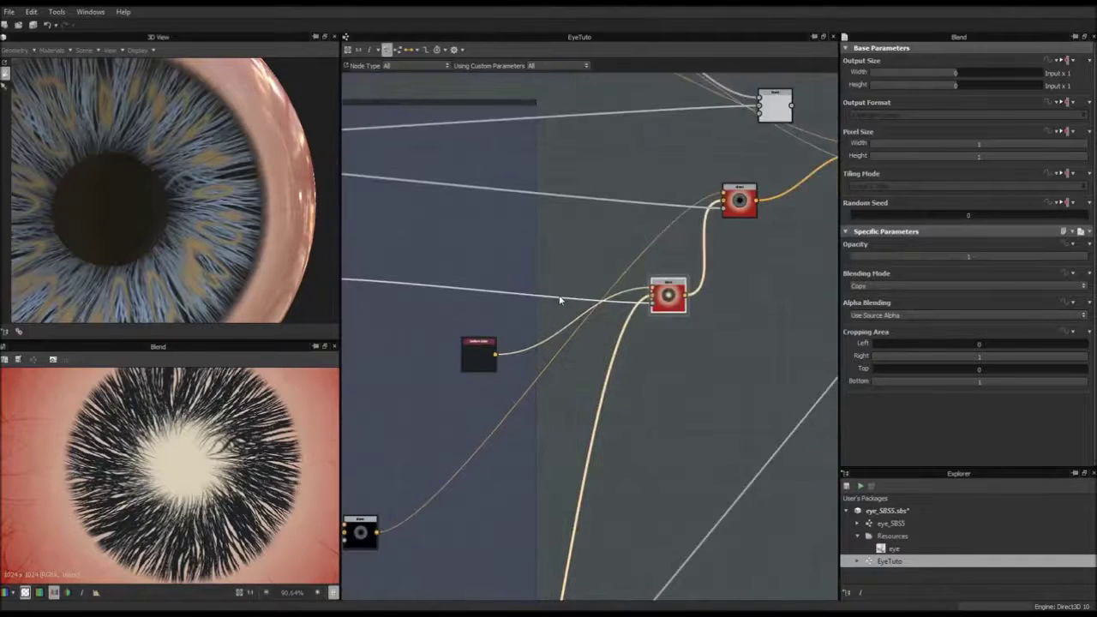
# Move the Uniform Color node above the mask link that feeds the lower Blend's opacity
pyautogui.moveTo(487, 351); pyautogui.dragTo(503, 259)
pyautogui.scroll(-2, 492, 287)
pyautogui.moveTo(482, 313); pyautogui.dragTo(574, 318, button='middle')
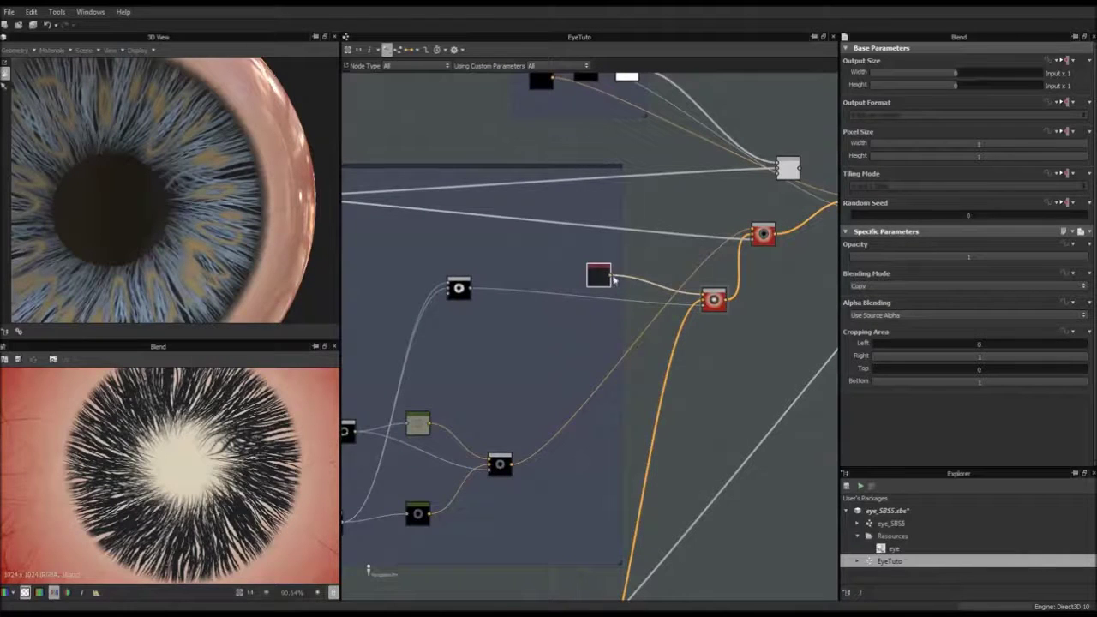
pyautogui.moveTo(671, 479); pyautogui.dragTo(664, 296, button='middle')
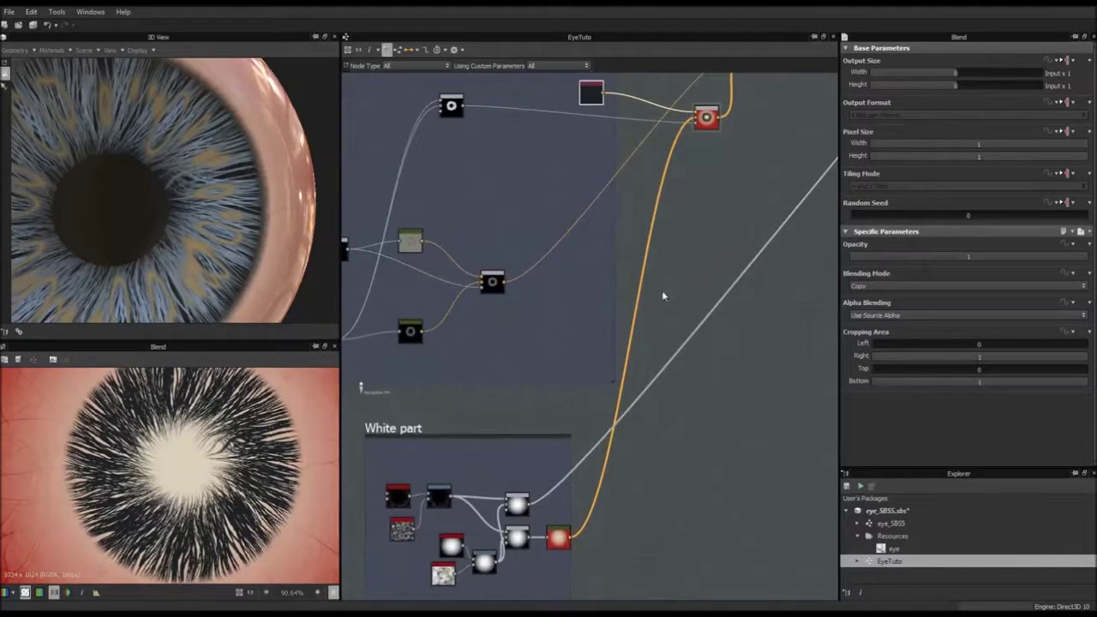
pyautogui.moveTo(708, 134); pyautogui.dragTo(669, 197, button='middle')
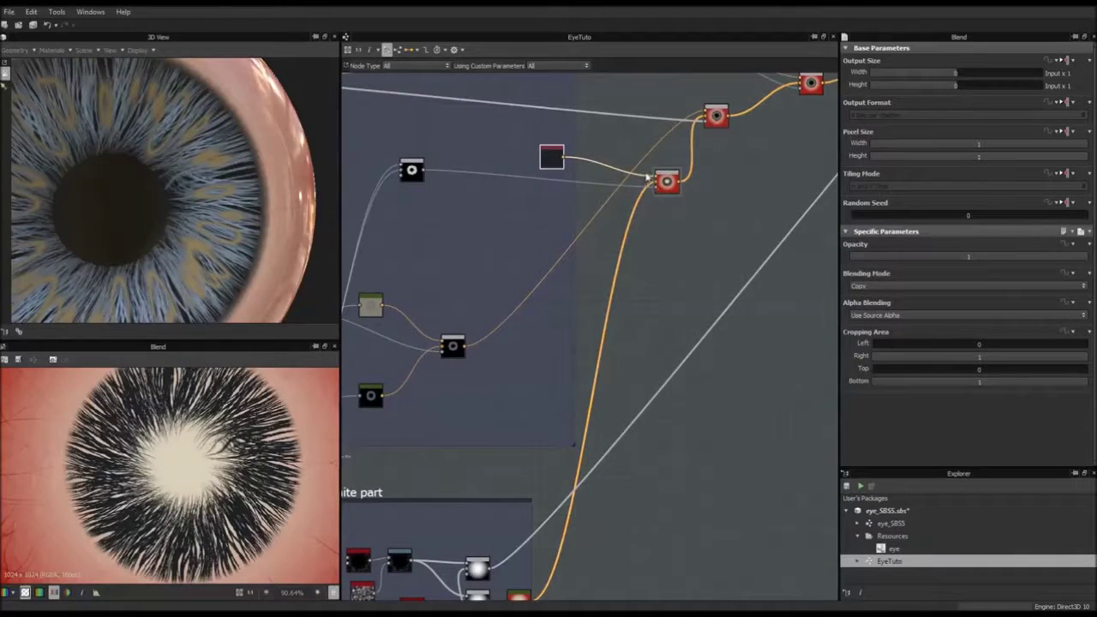
# Try the iris colour Blend as the lower Blend's foreground, and reconnect the Uniform Color in its place
pyautogui.click(645, 175)
pyautogui.press('Delete')
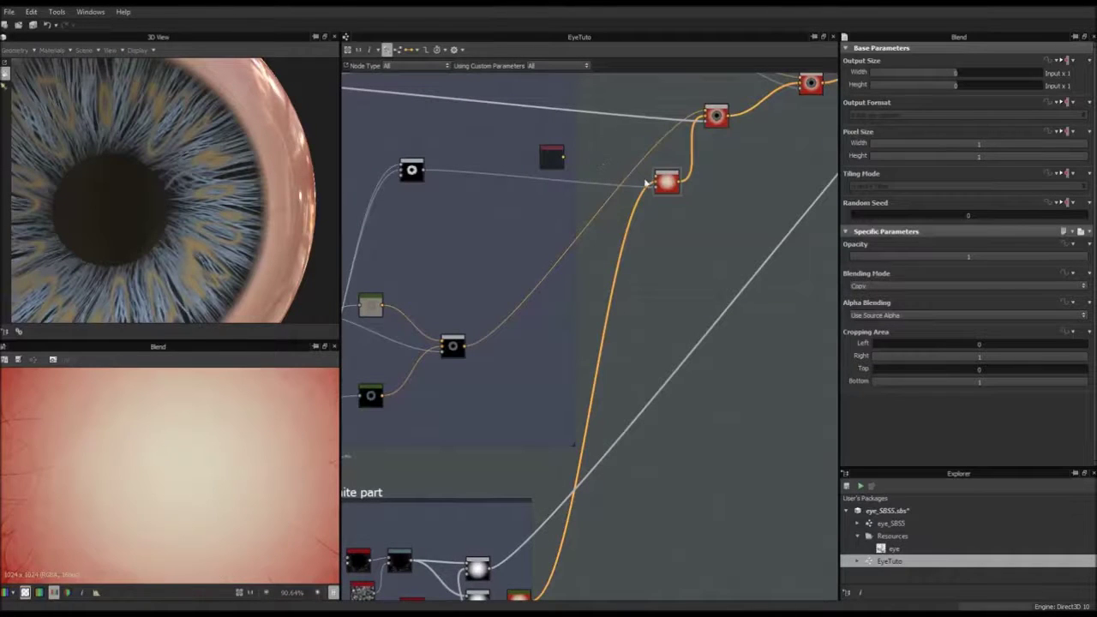
pyautogui.moveTo(603, 206); pyautogui.dragTo(650, 180)
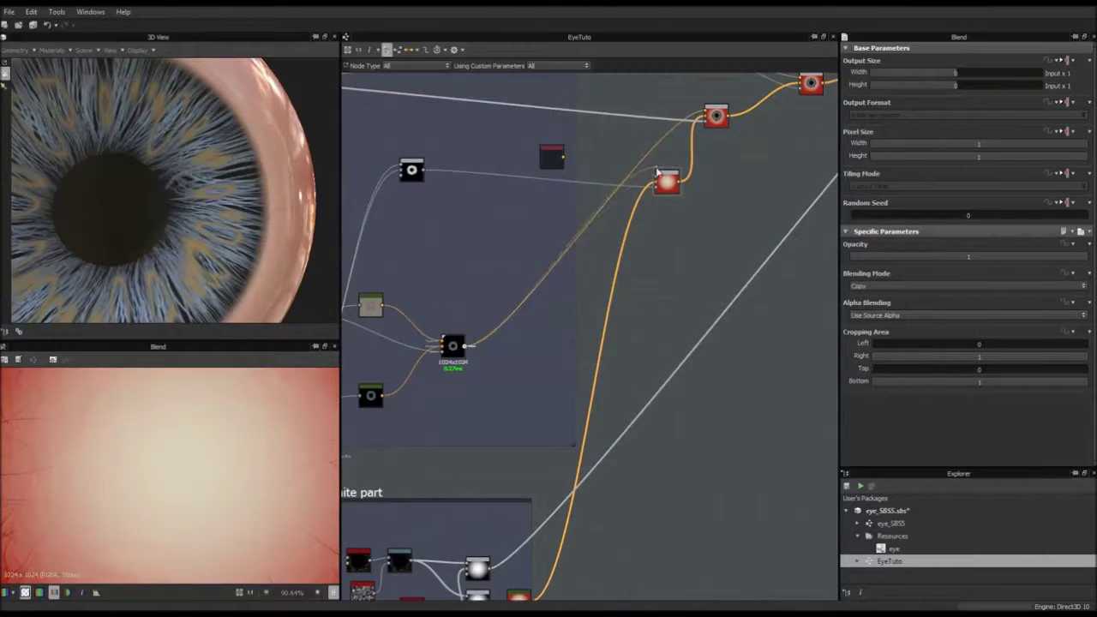
pyautogui.moveTo(662, 221); pyautogui.dragTo(647, 276, button='middle')
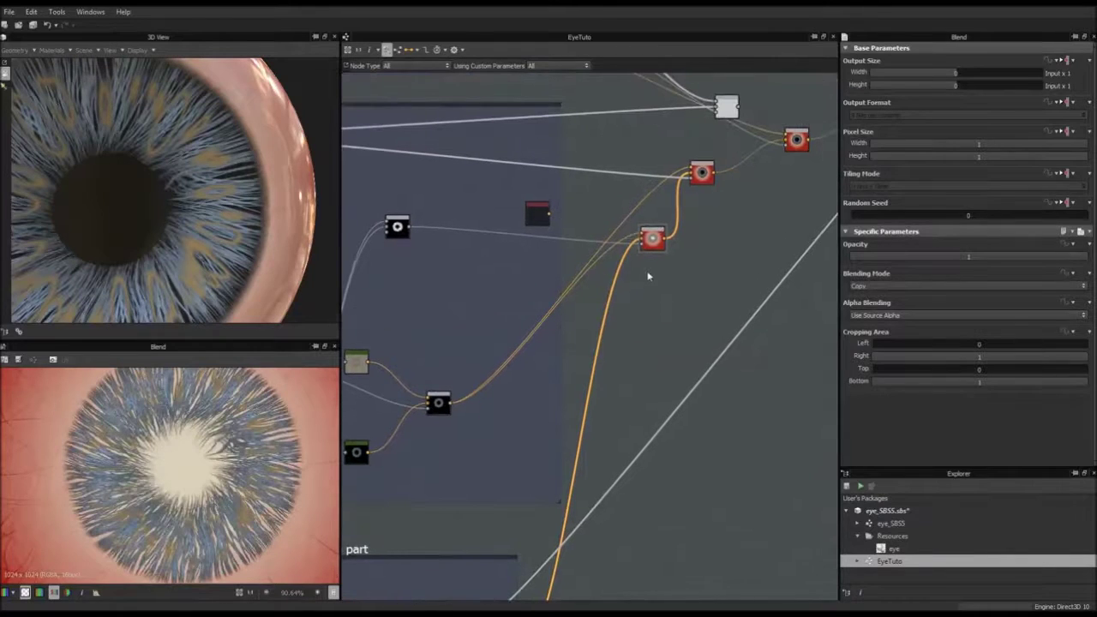
pyautogui.moveTo(545, 214); pyautogui.dragTo(642, 243)
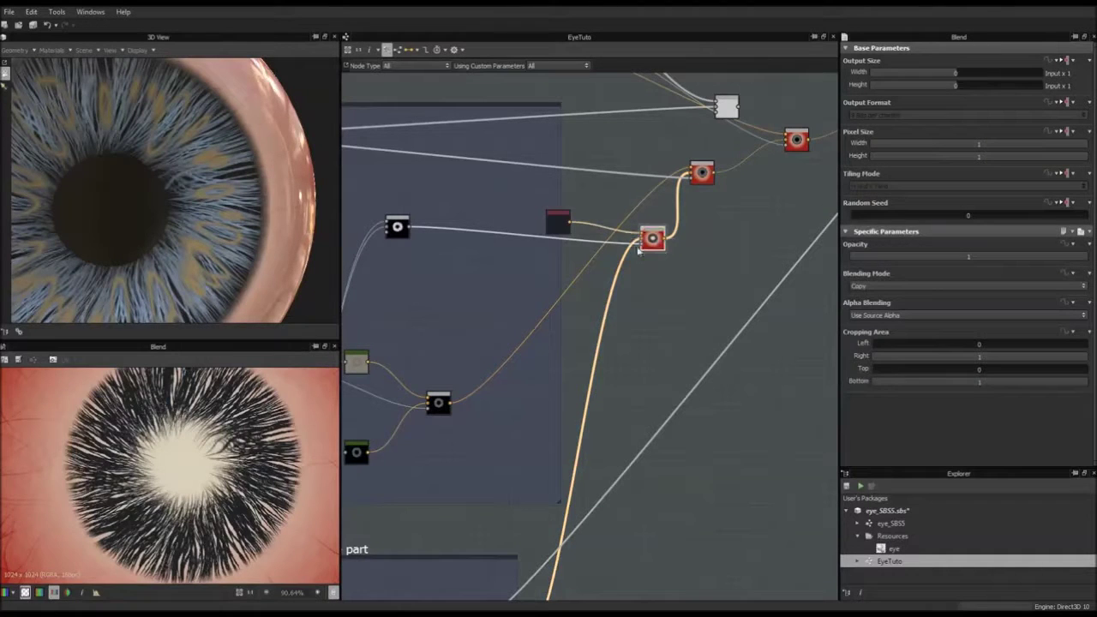
# Connect the circular iris mask to the lower Blend's opacity in place of the fibre mask
pyautogui.scroll(-3, 514, 241)
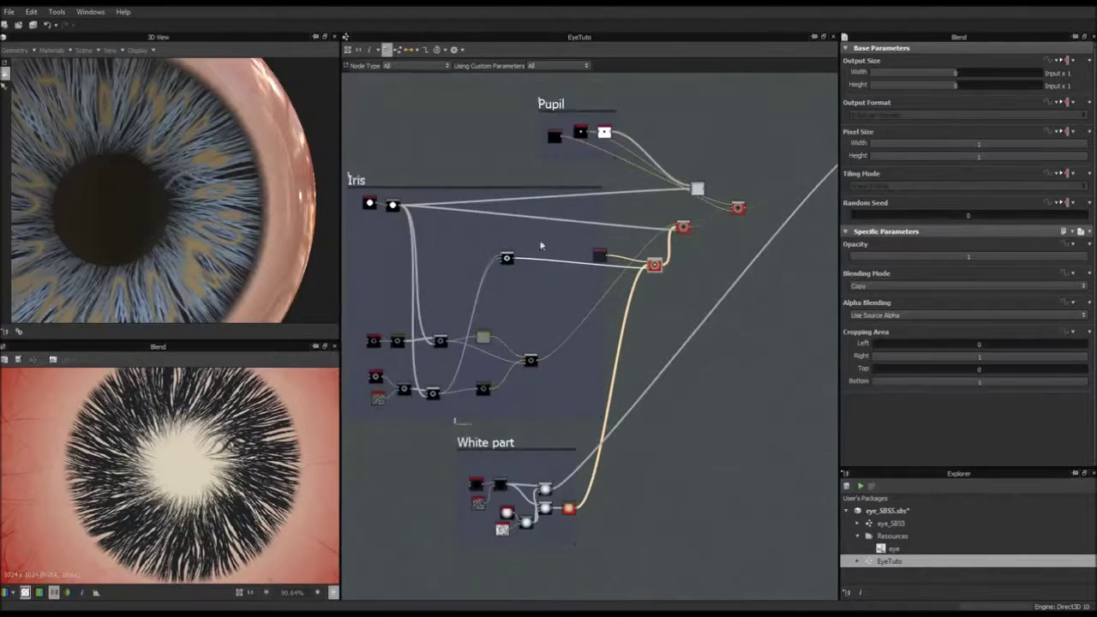
pyautogui.moveTo(399, 208); pyautogui.dragTo(645, 273)
pyautogui.moveTo(649, 272); pyautogui.dragTo(652, 268)
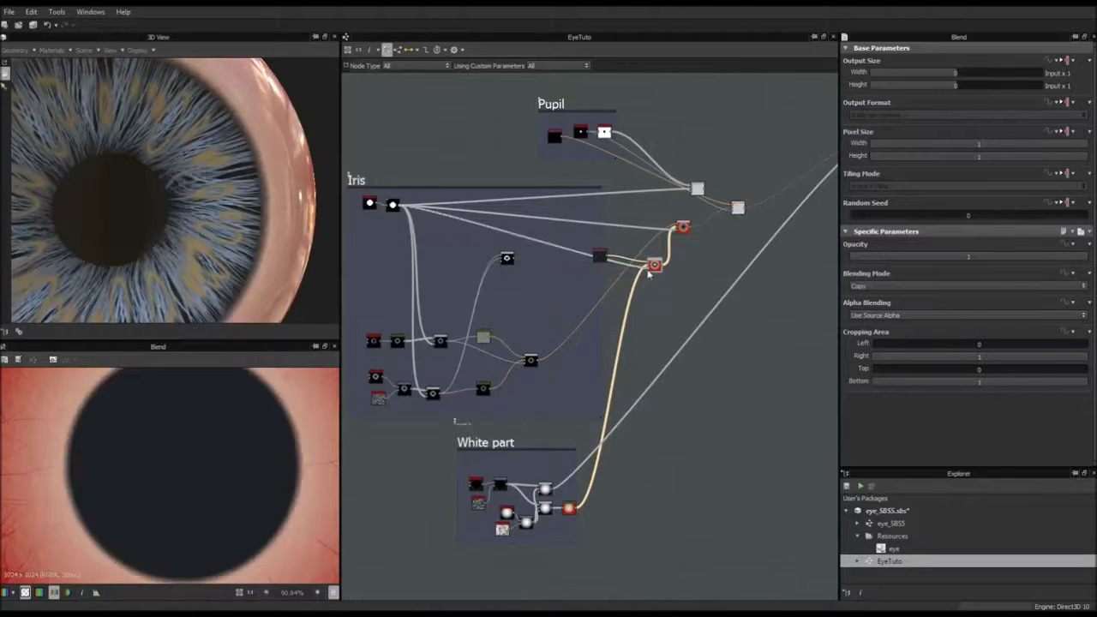
# Dock the Uniform Color node onto the foreground input of the lower Blend
pyautogui.scroll(5, 668, 270)
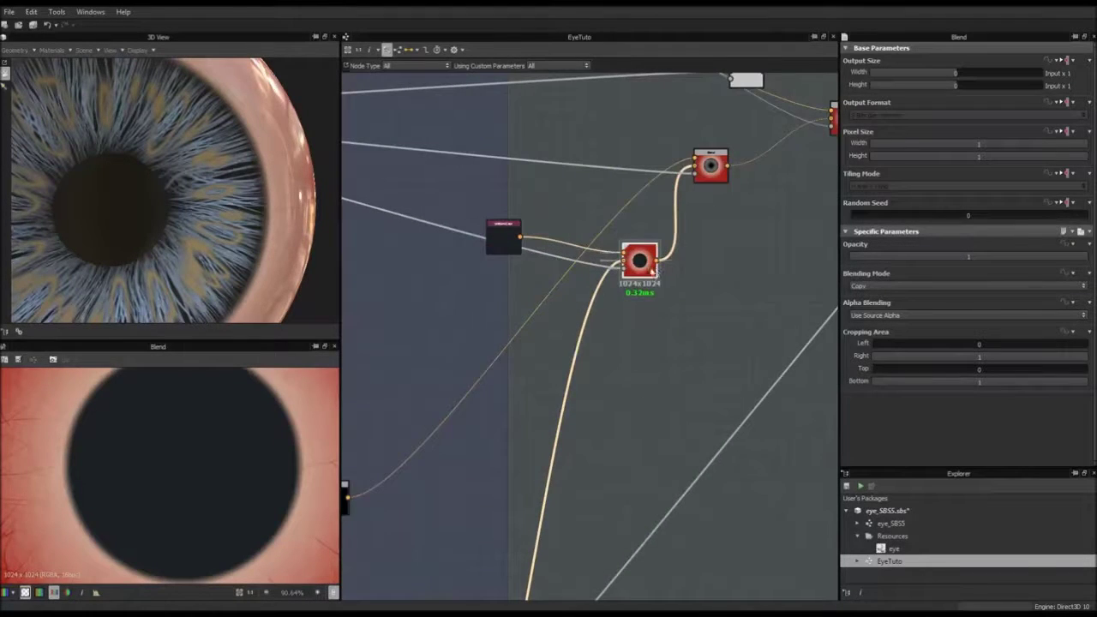
pyautogui.scroll(3, 574, 259)
pyautogui.click(526, 209)
pyautogui.moveTo(526, 209); pyautogui.dragTo(734, 226)
pyautogui.click(768, 237)
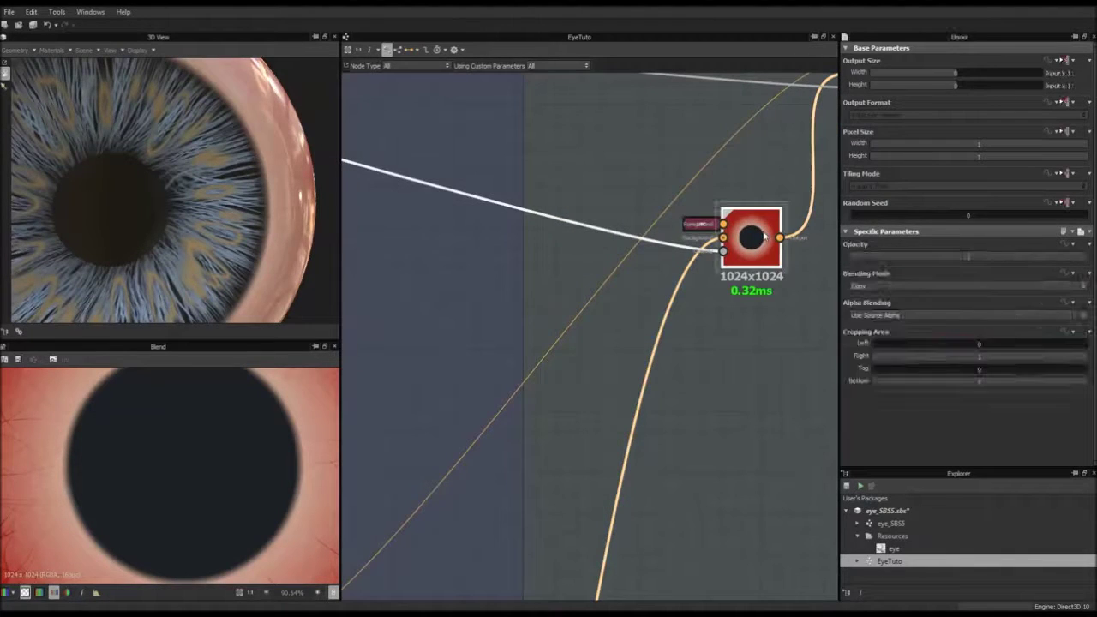
# Set the docked Uniform Color to a dark blue with hue 219, saturation 90 and value 47
pyautogui.click(703, 225)
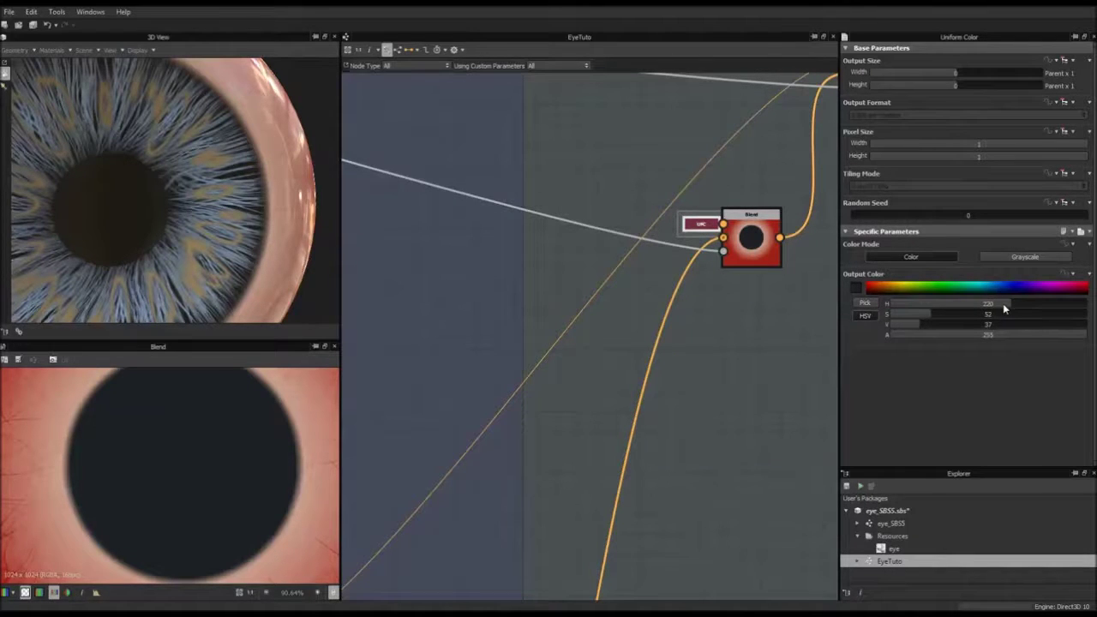
pyautogui.click(1011, 303)
pyautogui.moveTo(963, 317); pyautogui.dragTo(989, 323)
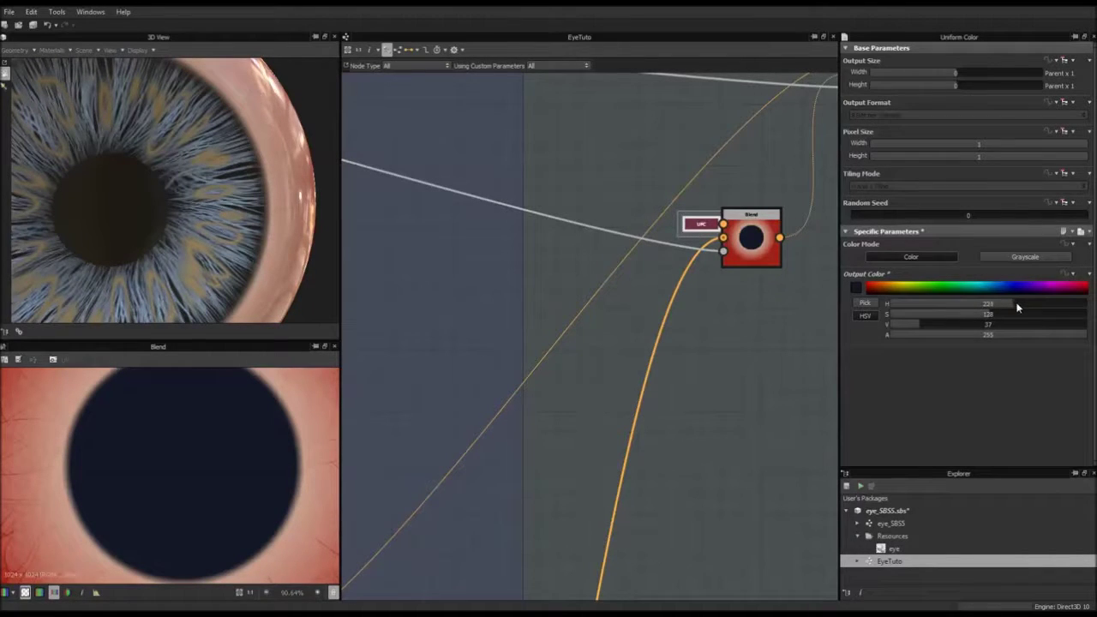
pyautogui.moveTo(1008, 304); pyautogui.dragTo(1011, 304)
pyautogui.moveTo(925, 329); pyautogui.dragTo(927, 328)
pyautogui.click(958, 315)
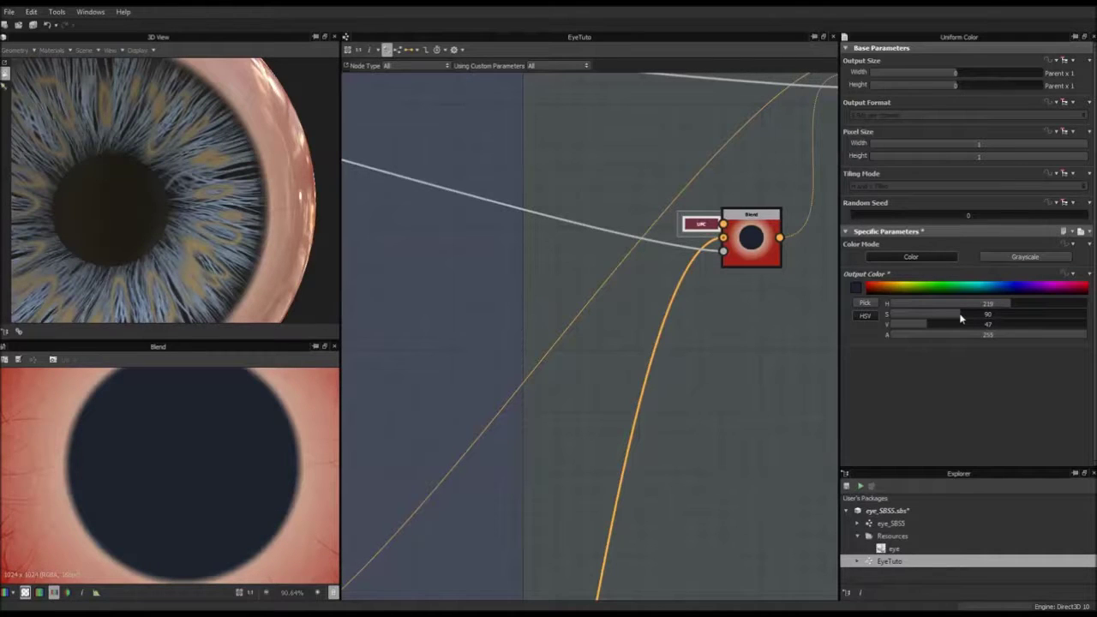
# Move the disconnected mask Blend down beside the Blend that combines the iris colours
pyautogui.scroll(-2, 587, 261)
pyautogui.moveTo(636, 241); pyautogui.dragTo(573, 329, button='middle')
pyautogui.click(722, 227)
pyautogui.scroll(-5, 634, 259)
pyautogui.scroll(2, 587, 288)
pyautogui.scroll(2, 502, 289)
pyautogui.moveTo(457, 289); pyautogui.dragTo(521, 229, button='middle')
pyautogui.moveTo(499, 265); pyautogui.dragTo(574, 243, button='middle')
pyautogui.moveTo(542, 184); pyautogui.dragTo(641, 327)
pyautogui.scroll(2, 616, 323)
pyautogui.scroll(-2, 529, 325)
pyautogui.scroll(2, 604, 328)
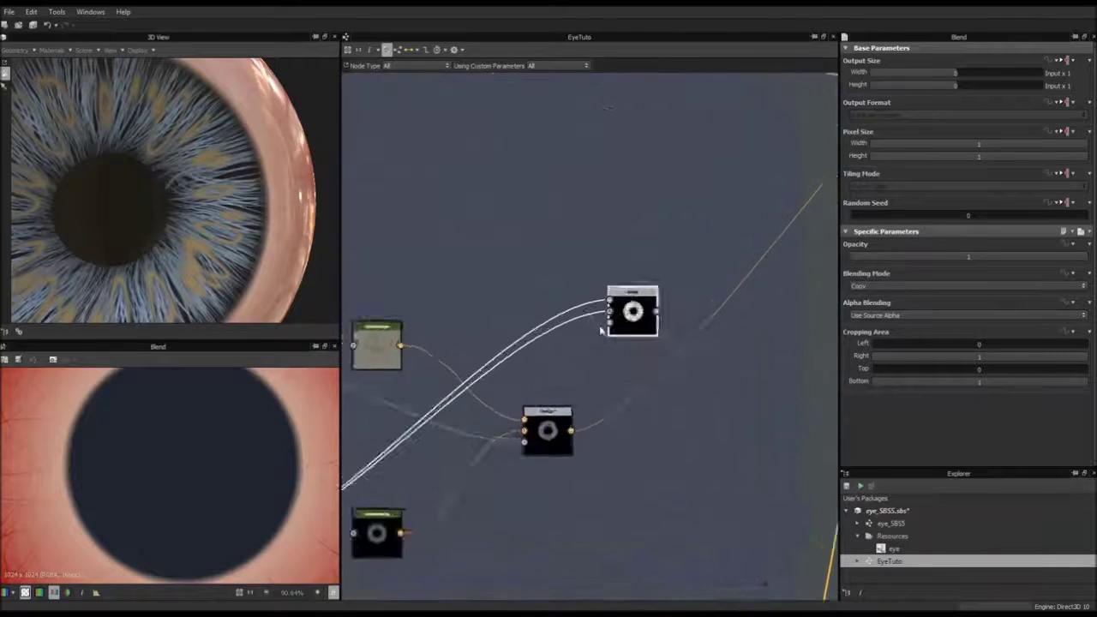
pyautogui.scroll(-1, 595, 331)
# Connect the spots branch's Blend to the mask Blend's foreground, and preview the combined spots and fibres mask
pyautogui.moveTo(352, 350)
pyautogui.mouseDown()
pyautogui.moveTo(540, 307)
pyautogui.moveTo(636, 313)
pyautogui.mouseUp()
pyautogui.doubleClick(623, 318)
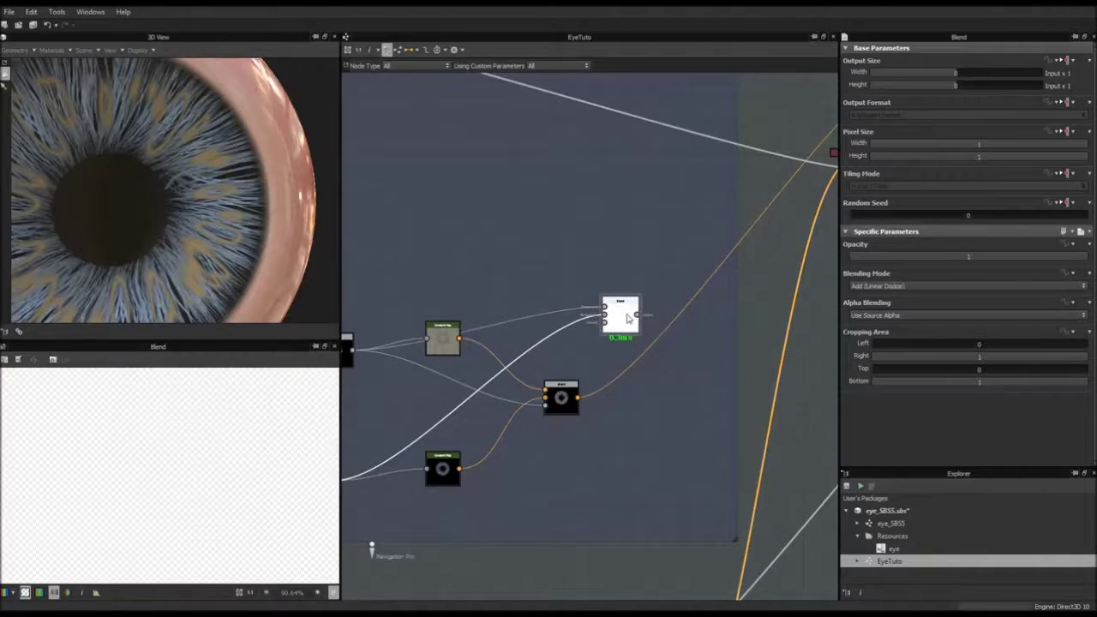
pyautogui.scroll(2, 629, 305)
pyautogui.scroll(-2, 617, 305)
pyautogui.moveTo(648, 239); pyautogui.dragTo(628, 284, button='middle')
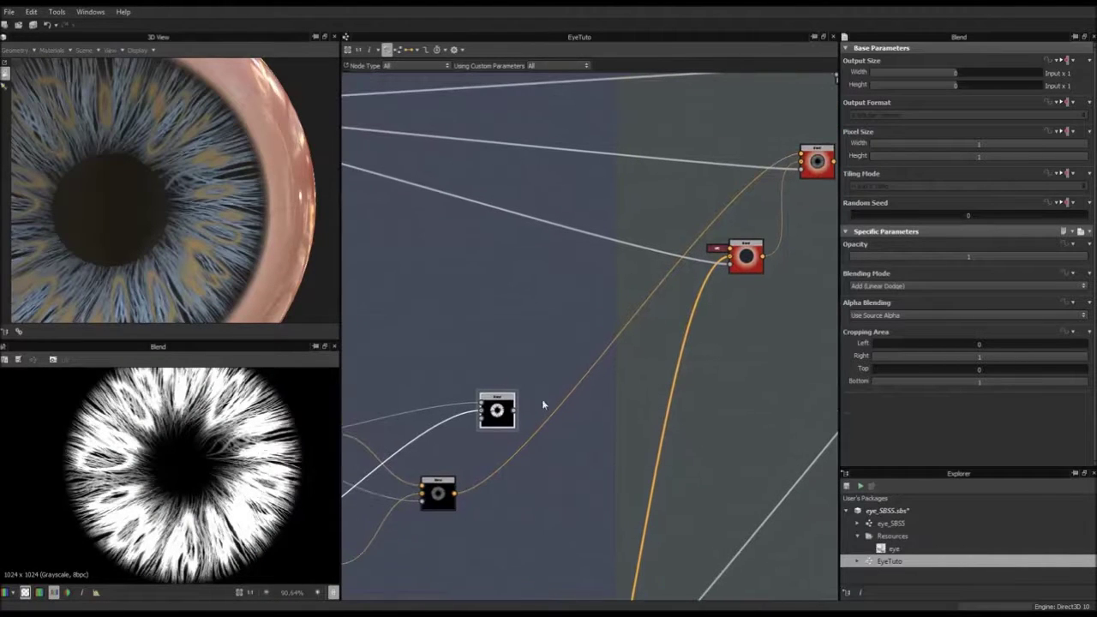
# Connect the combined mask Blend to the upper Blend's opacity, and move the mask Blend slightly higher
pyautogui.moveTo(515, 411); pyautogui.dragTo(800, 163)
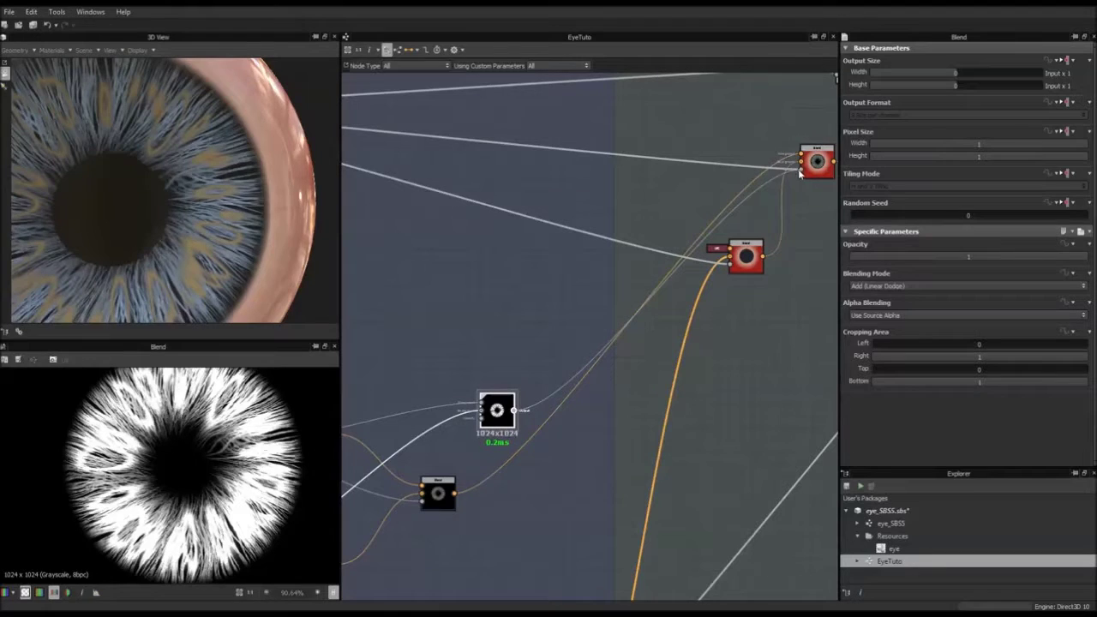
pyautogui.moveTo(584, 312); pyautogui.dragTo(555, 293, button='middle')
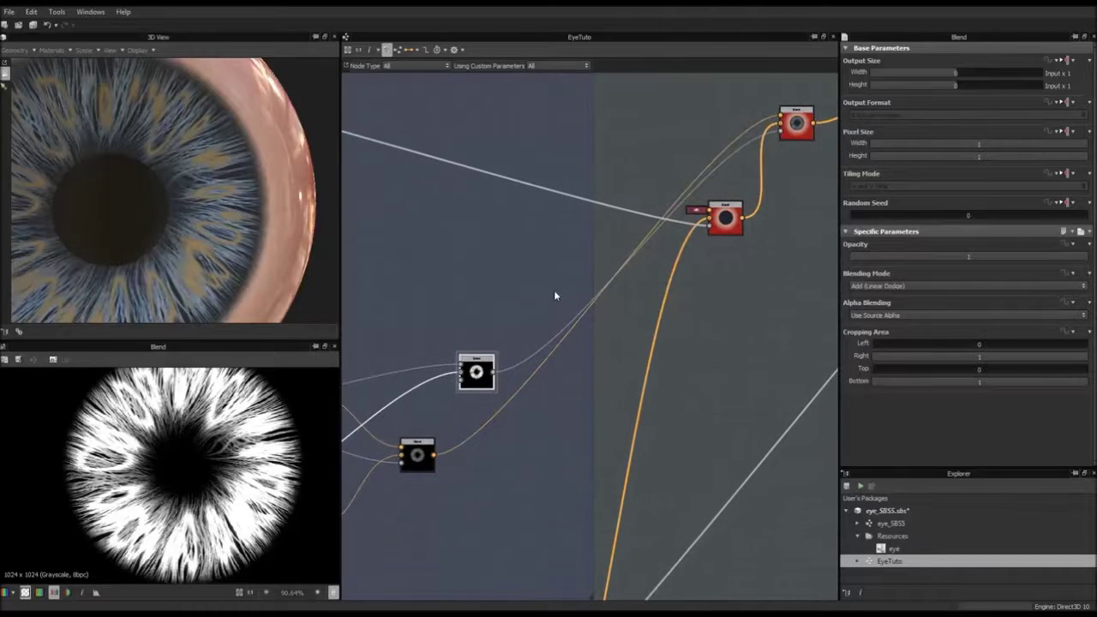
pyautogui.moveTo(495, 366); pyautogui.dragTo(507, 330)
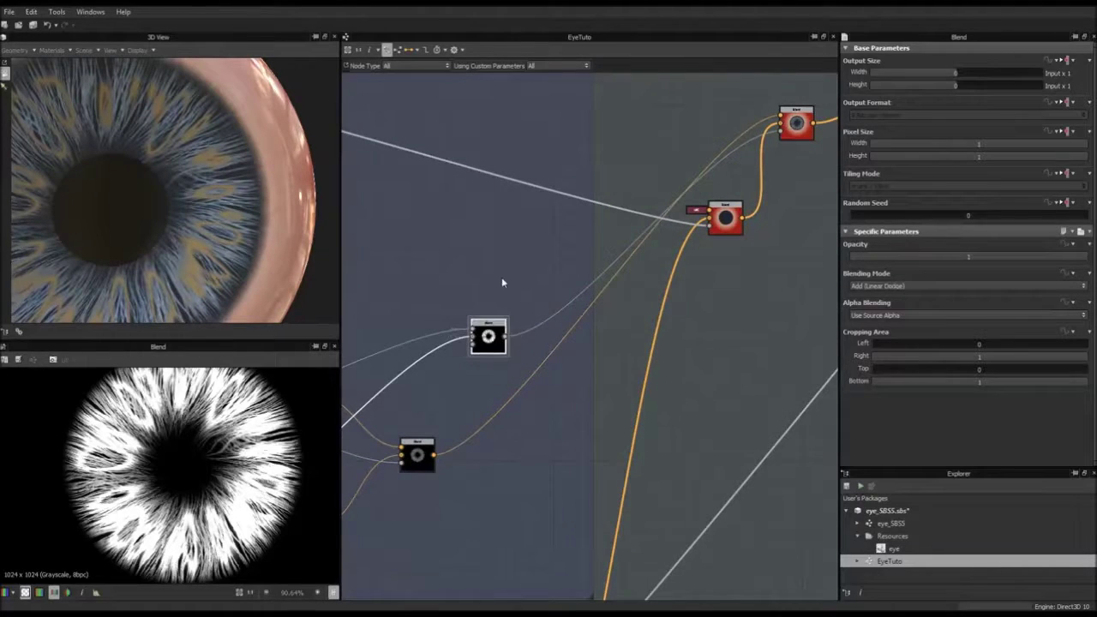
# Link the iris colour Blend to the foreground input of the upper Blend
pyautogui.scroll(-2, 501, 277)
pyautogui.moveTo(590, 257); pyautogui.dragTo(698, 237, button='middle')
pyautogui.scroll(-1, 589, 320)
pyautogui.moveTo(582, 403); pyautogui.dragTo(797, 155)
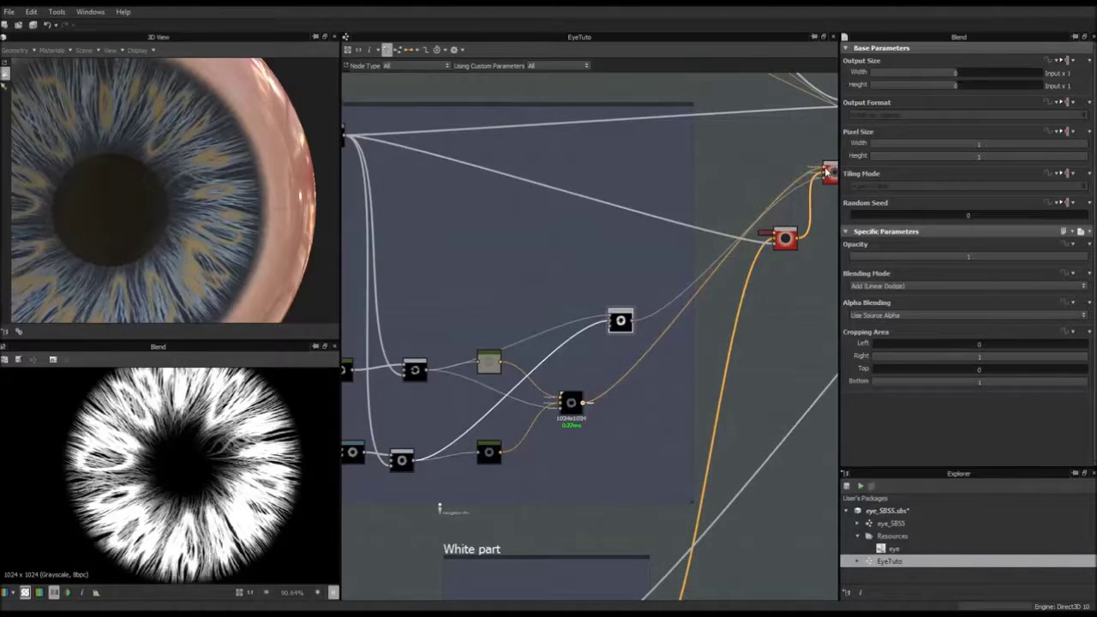
pyautogui.moveTo(825, 172); pyautogui.dragTo(823, 172)
# Preview the upper Blend that lays the iris colour over the dark blue base
pyautogui.moveTo(678, 291); pyautogui.dragTo(452, 324, button='middle')
pyautogui.click(614, 208)
pyautogui.doubleClick(613, 208)
pyautogui.scroll(-3, 155, 208)
pyautogui.scroll(3, 148, 206)
pyautogui.scroll(-3, 142, 205)
pyautogui.scroll(3, 154, 193)
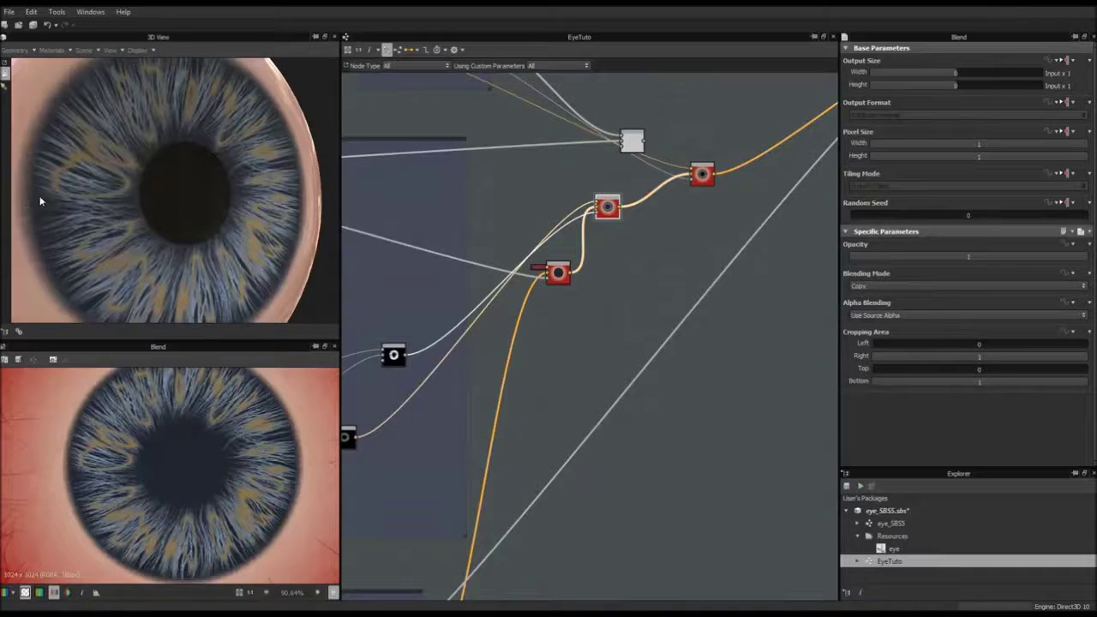
# Examine the updated iris and its outer edge on the 3D eye, and the combined mask Blend in the graph
pyautogui.moveTo(208, 223); pyautogui.dragTo(176, 214)
pyautogui.scroll(-3, 162, 206)
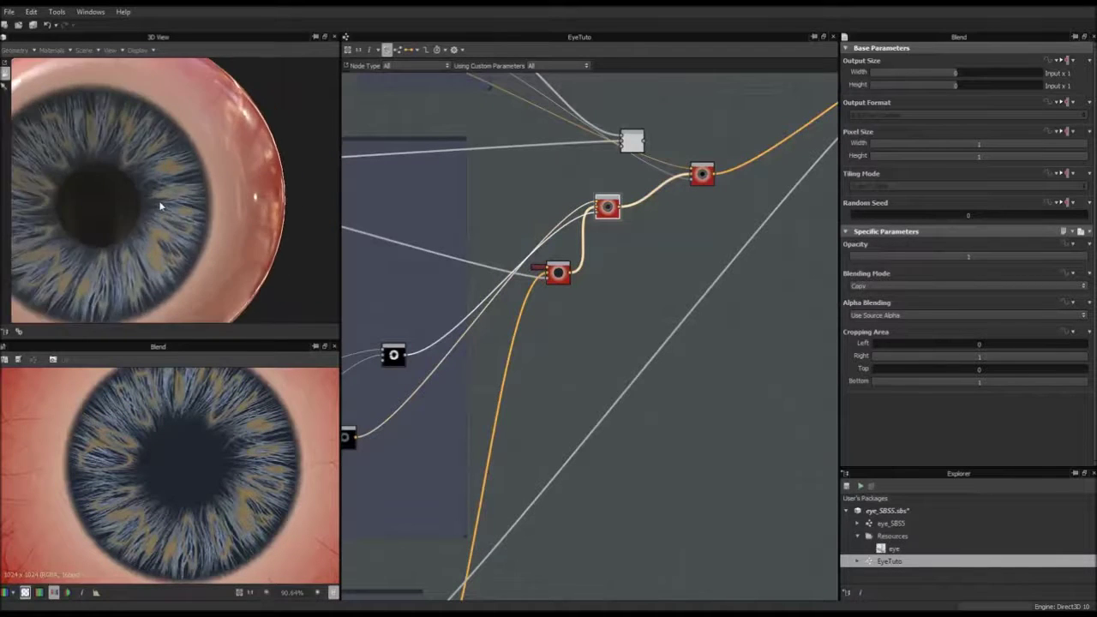
pyautogui.scroll(3, 214, 199)
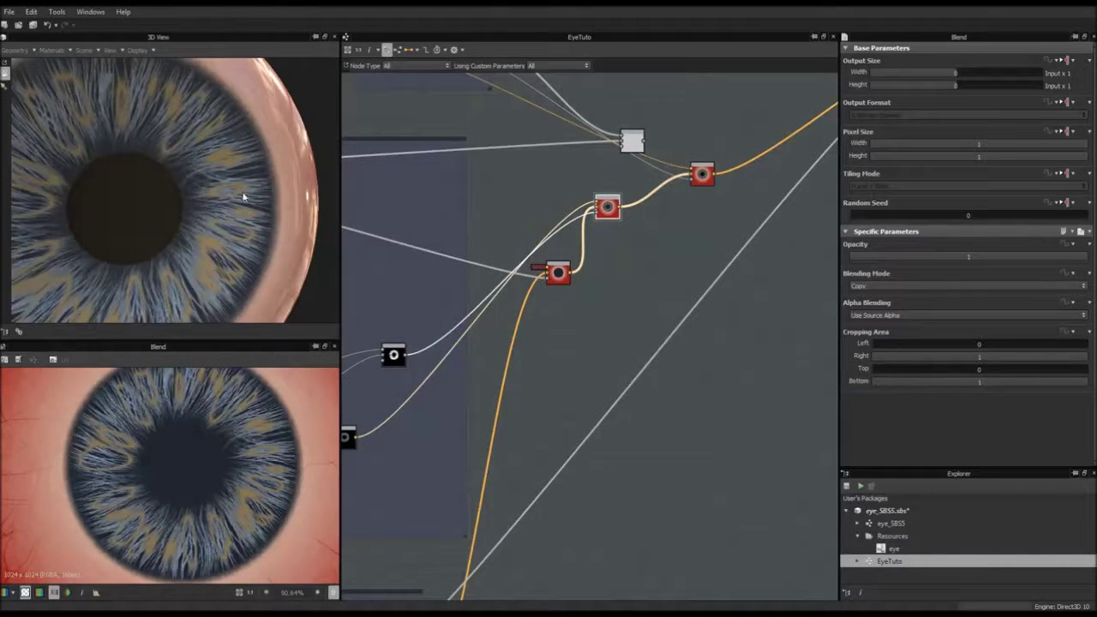
pyautogui.scroll(3, 225, 171)
pyautogui.scroll(-4, 248, 172)
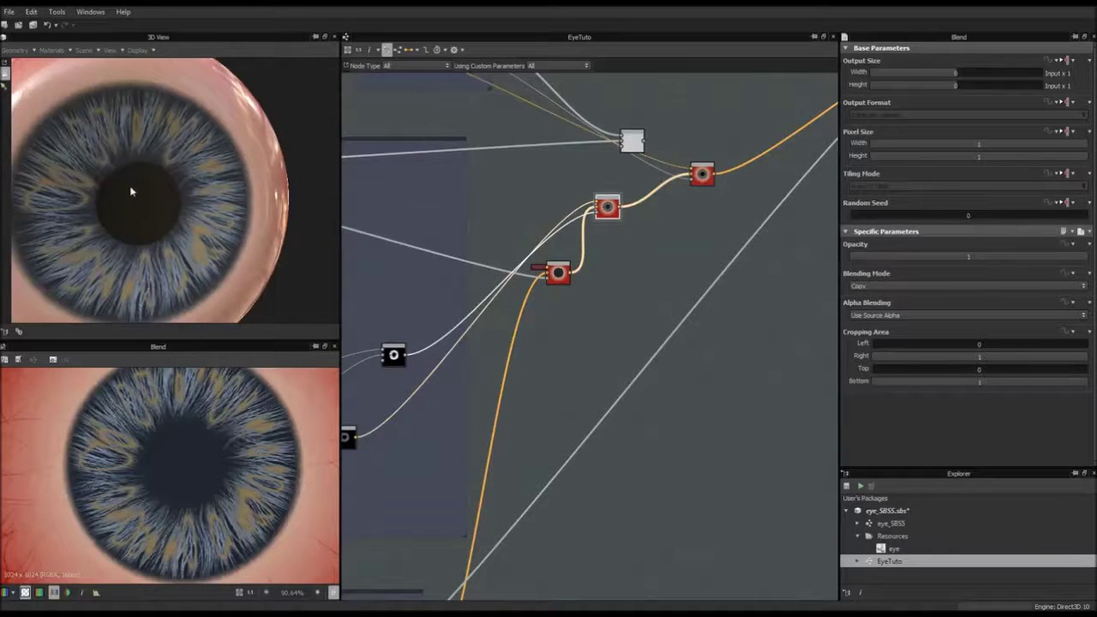
pyautogui.scroll(-2, 208, 196)
pyautogui.scroll(2, 195, 191)
pyautogui.scroll(-2, 480, 198)
pyautogui.scroll(-3, 608, 225)
pyautogui.scroll(4, 607, 225)
pyautogui.scroll(5, 578, 251)
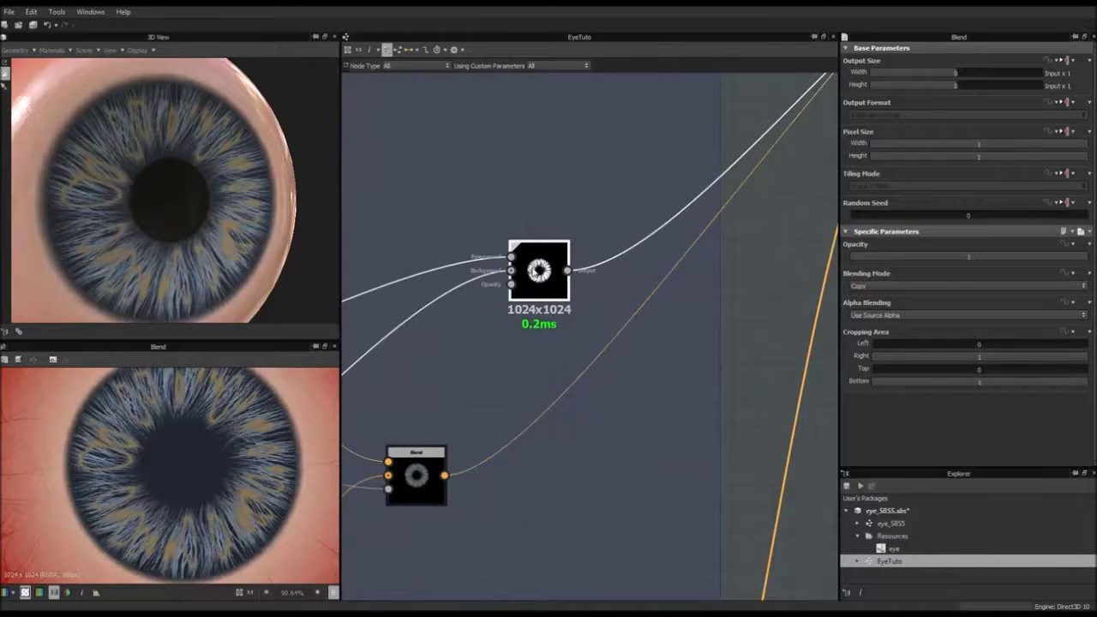
# Preview the combined iris mask Blend, select the Normal node, and trace its input back to preview the upper Blend in the White part frame
pyautogui.doubleClick(536, 271)
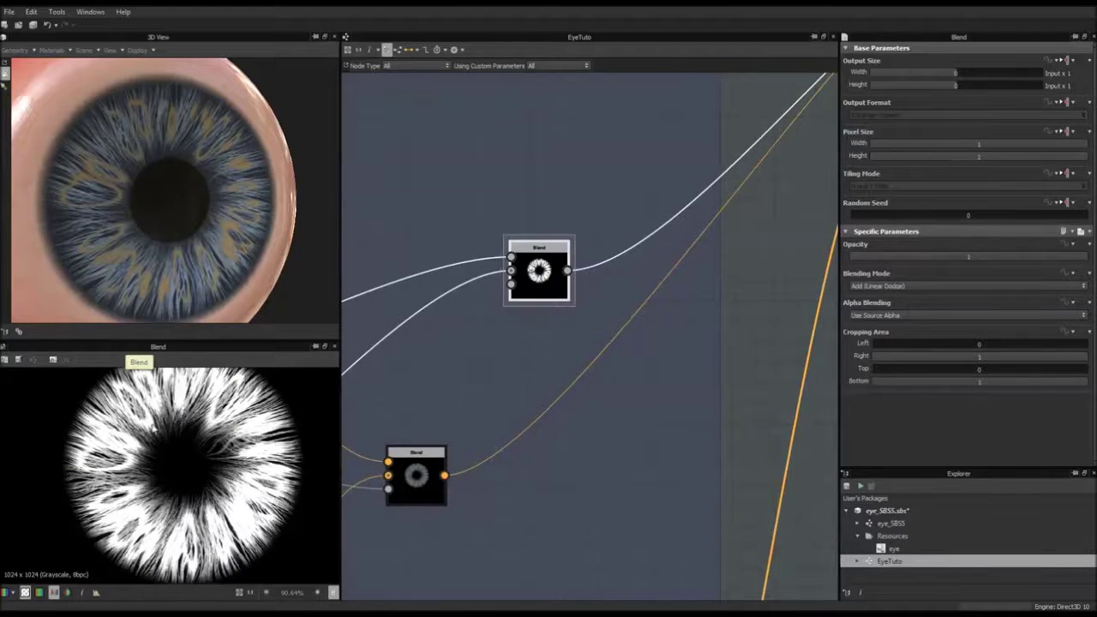
pyautogui.moveTo(558, 310); pyautogui.dragTo(488, 330, button='middle')
pyautogui.scroll(1, 490, 329)
pyautogui.moveTo(662, 288); pyautogui.dragTo(592, 358, button='middle')
pyautogui.scroll(-3, 584, 354)
pyautogui.scroll(-5, 581, 349)
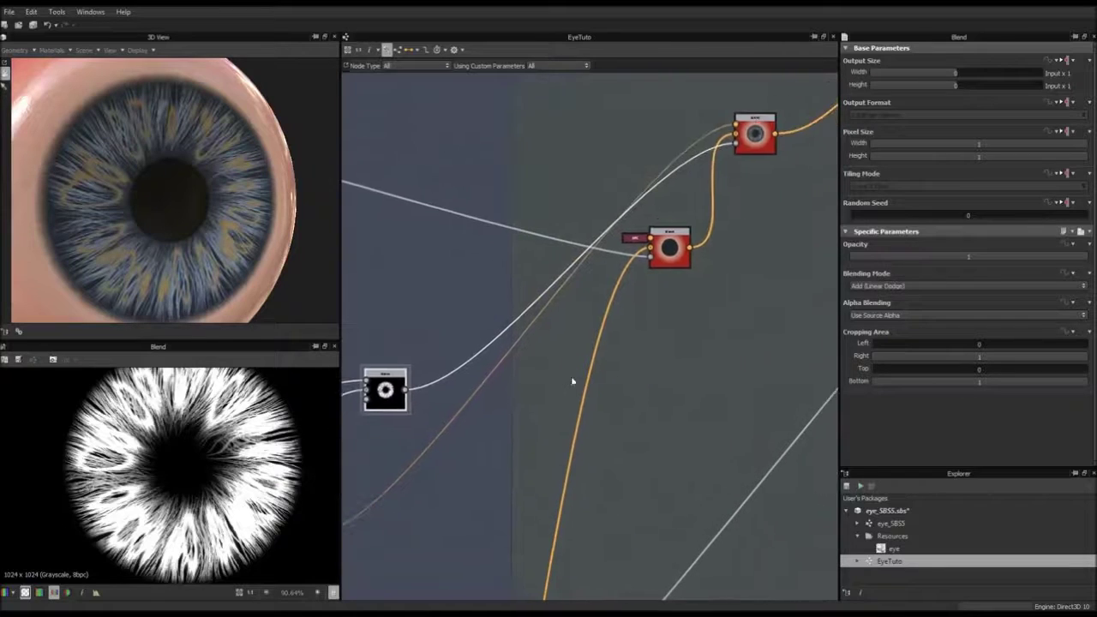
pyautogui.scroll(-5, 598, 355)
pyautogui.scroll(6, 651, 343)
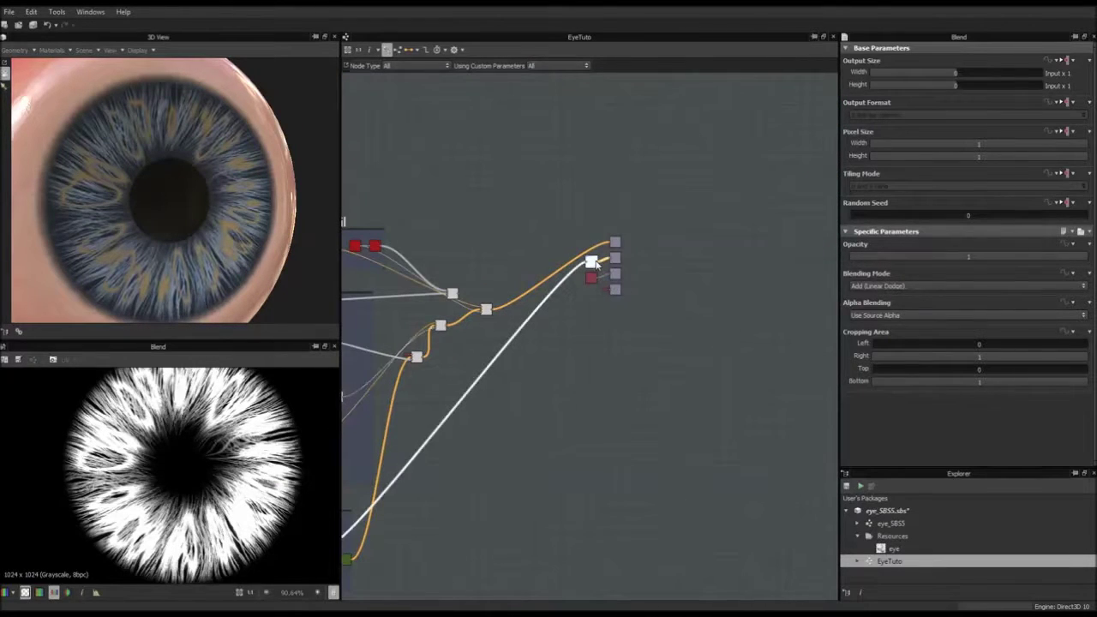
pyautogui.click(590, 275)
pyautogui.moveTo(468, 491); pyautogui.dragTo(736, 339, button='middle')
pyautogui.scroll(8, 615, 384)
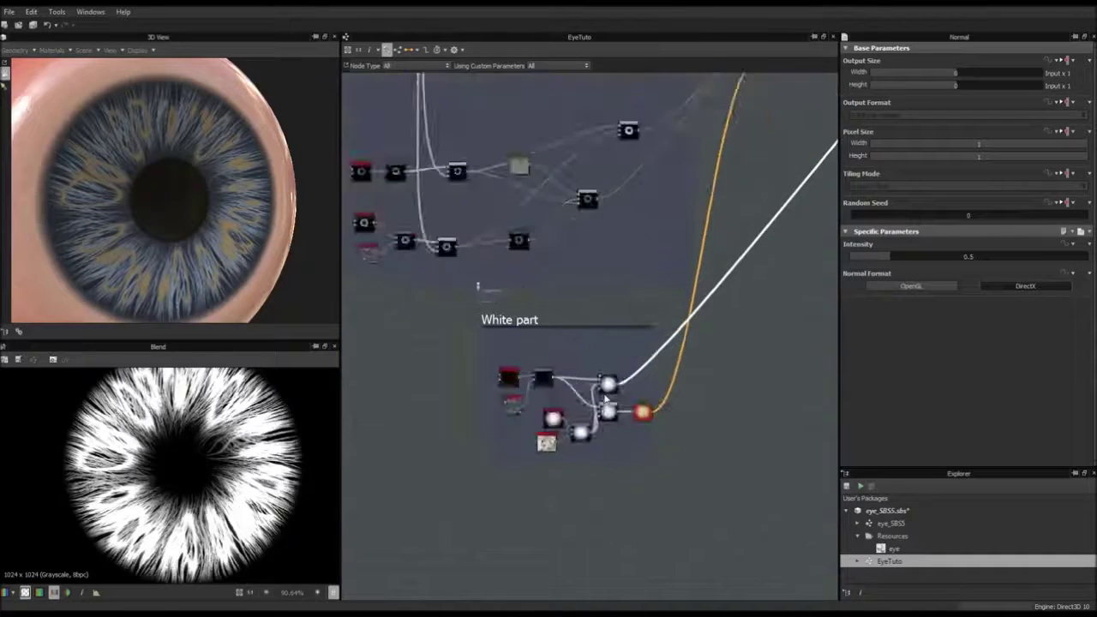
pyautogui.doubleClick(615, 347)
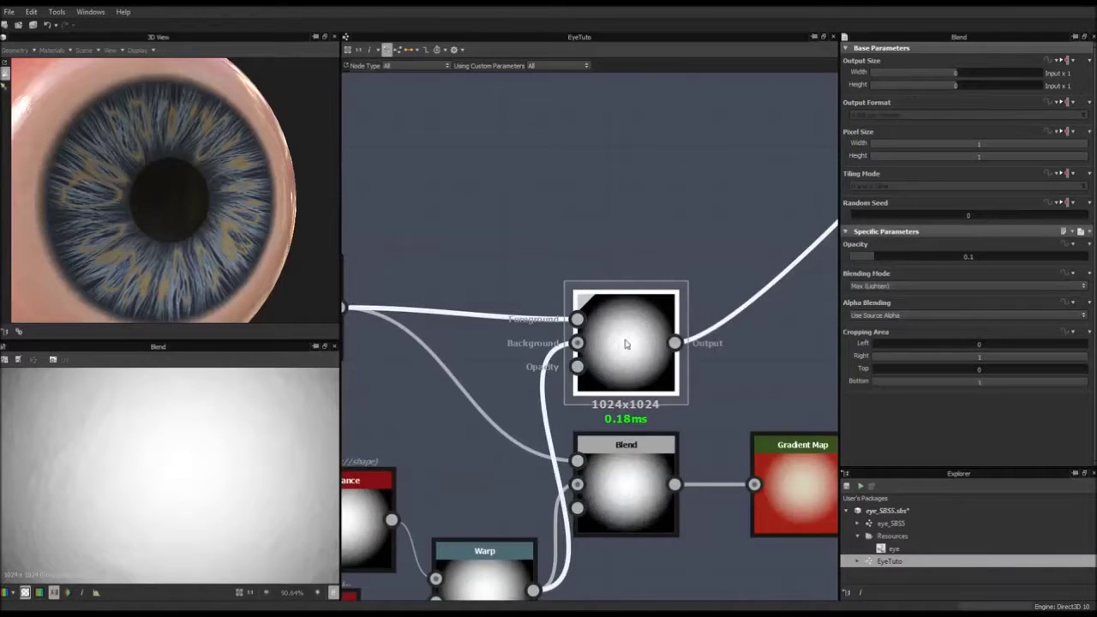
# Add a Blend node in the empty area beside the iris frame, between the combined mask Blend and the Normal node's link
pyautogui.scroll(-5, 626, 343)
pyautogui.scroll(2, 724, 351)
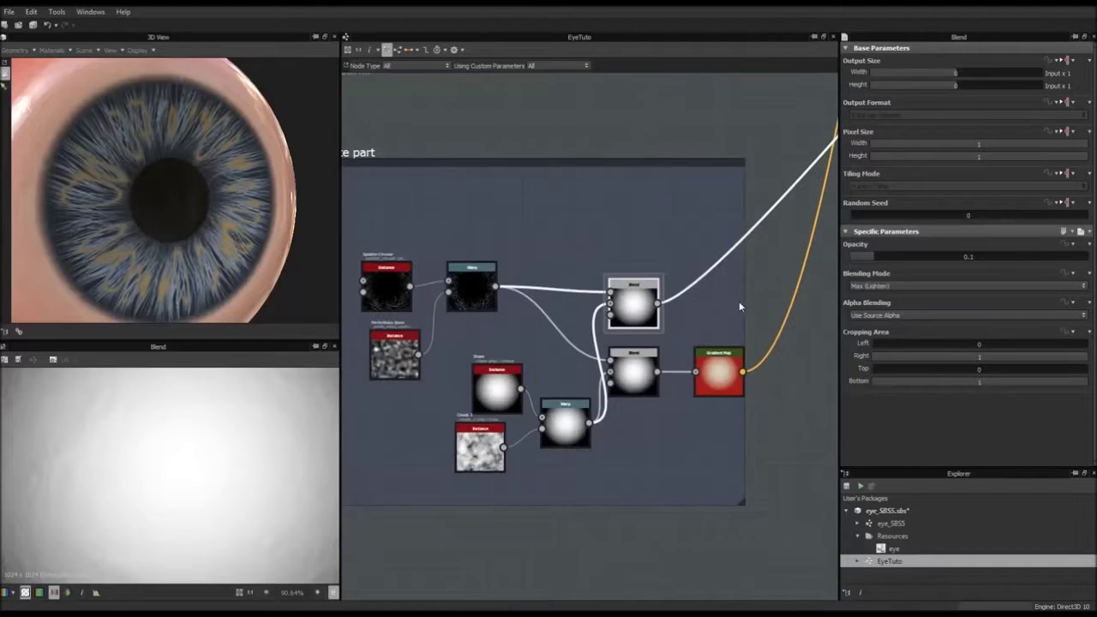
pyautogui.moveTo(740, 306); pyautogui.dragTo(683, 348, button='middle')
pyautogui.moveTo(687, 297); pyautogui.dragTo(570, 376, button='middle')
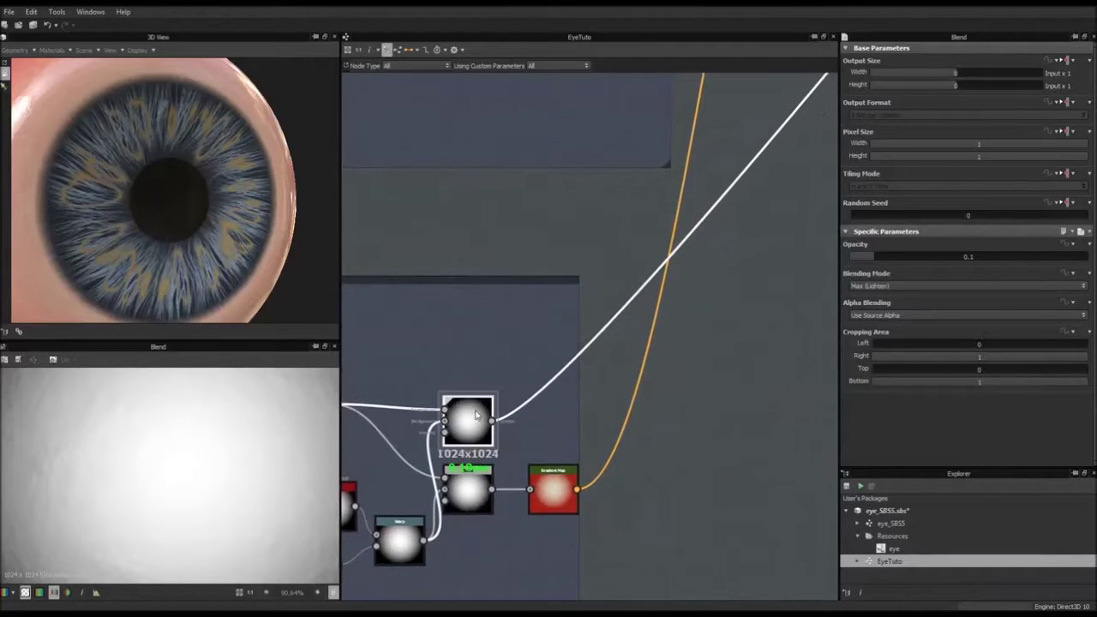
pyautogui.scroll(-4, 448, 427)
pyautogui.moveTo(376, 418); pyautogui.dragTo(433, 394, button='middle')
pyautogui.moveTo(604, 355); pyautogui.dragTo(545, 408, button='middle')
pyautogui.moveTo(458, 354); pyautogui.dragTo(438, 354, button='middle')
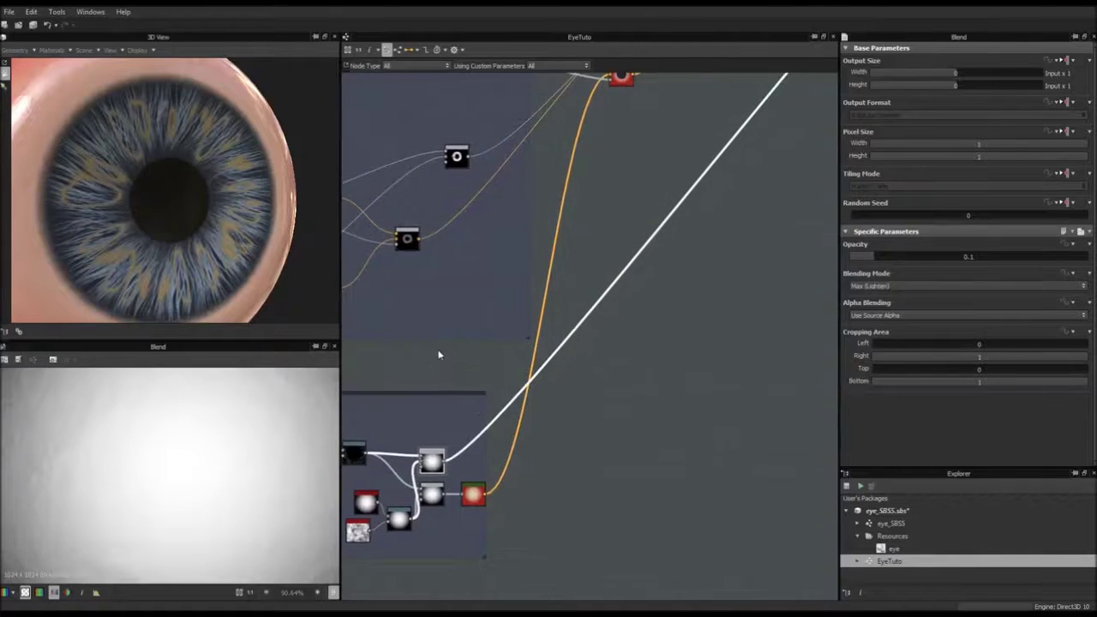
pyautogui.moveTo(580, 346); pyautogui.dragTo(676, 378, button='middle')
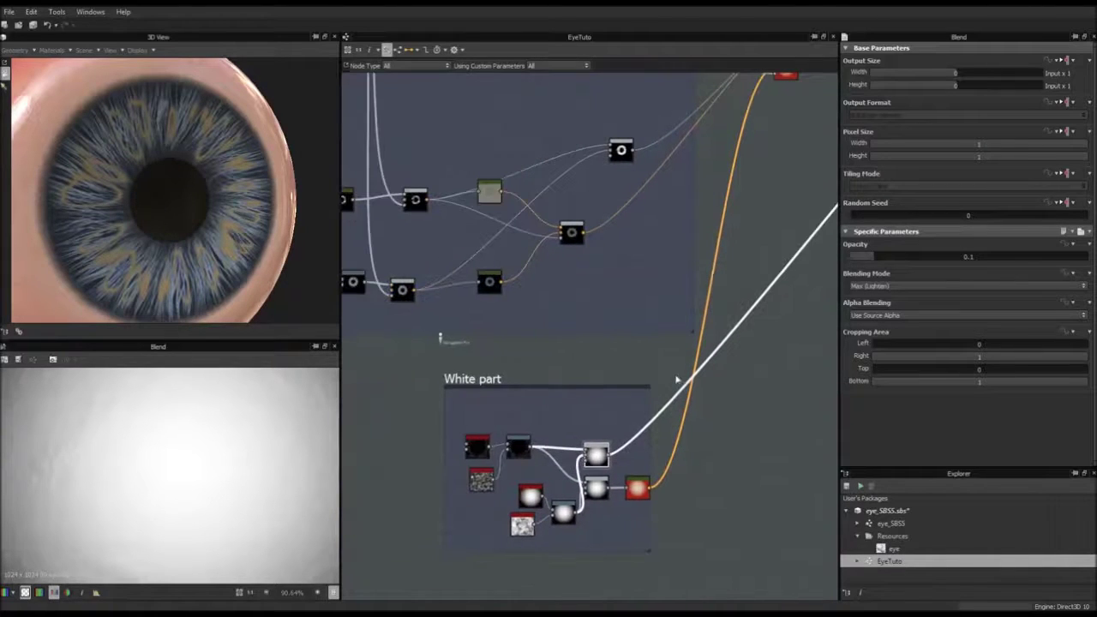
pyautogui.click(621, 153)
pyautogui.click(752, 223)
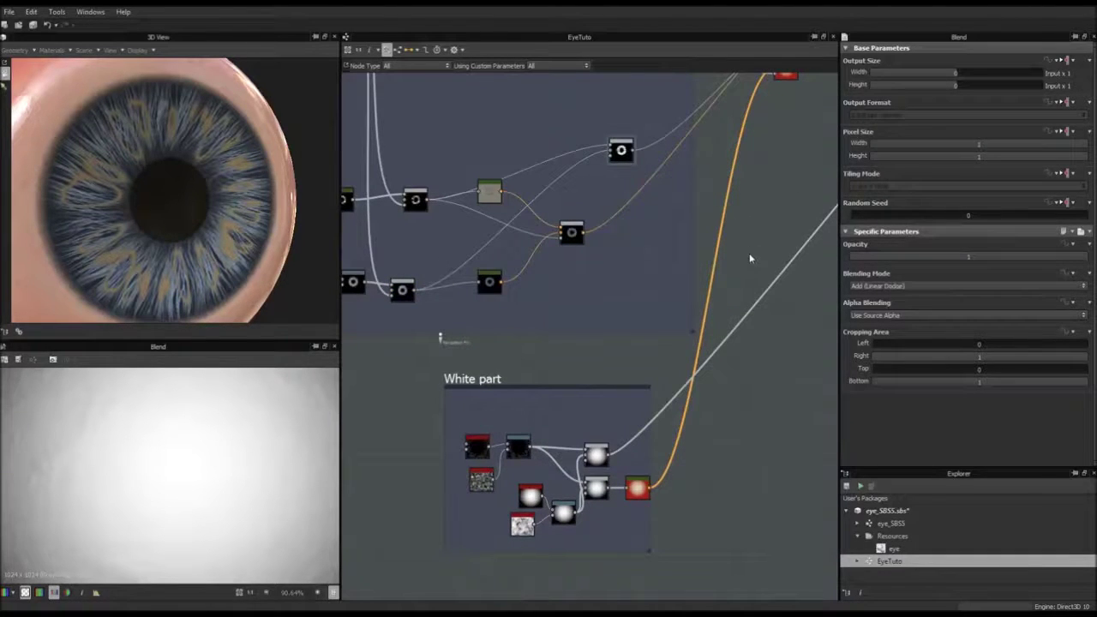
pyautogui.press('space')
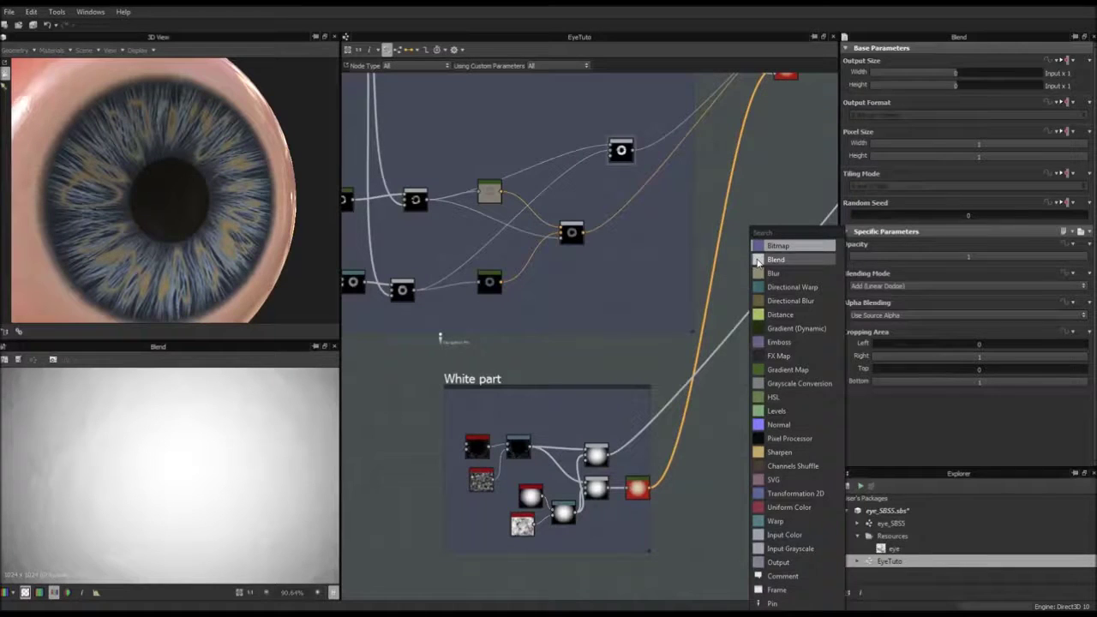
pyautogui.click(760, 260)
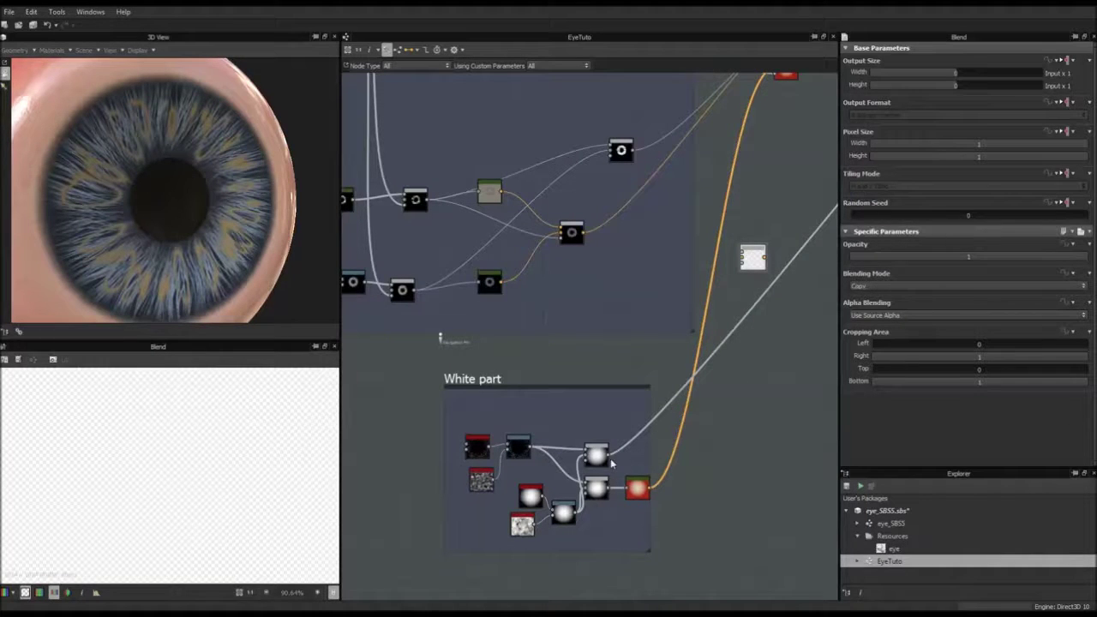
# Link the White part's upper Blend to the new Blend's background and the combined iris mask to its foreground, with the blending mode set to Overlay
pyautogui.moveTo(610, 455); pyautogui.dragTo(742, 258)
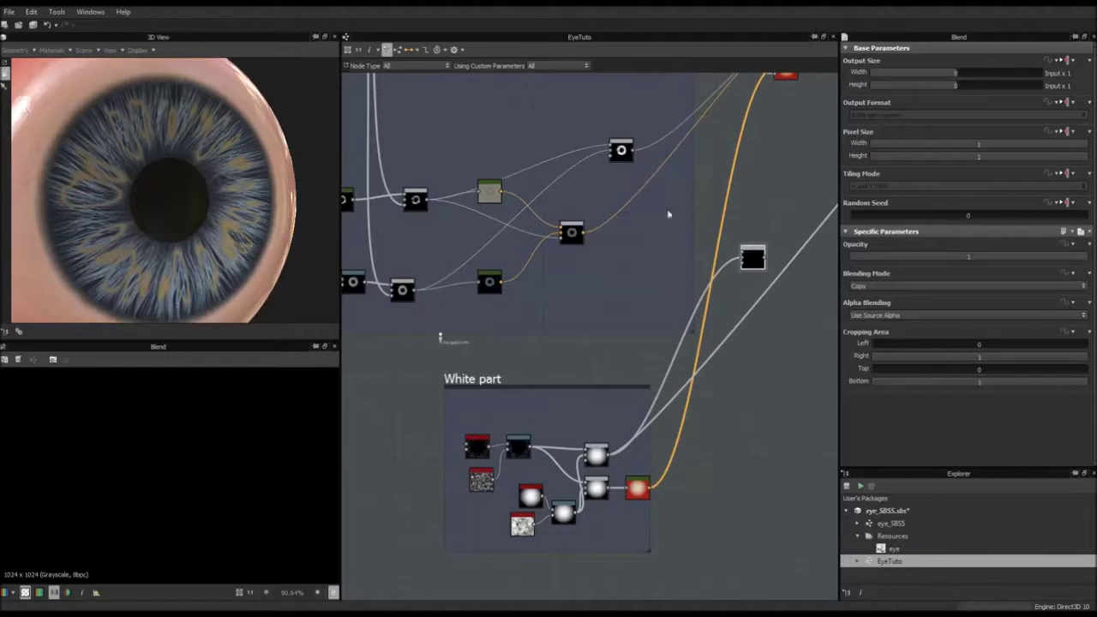
pyautogui.moveTo(636, 151); pyautogui.dragTo(744, 254)
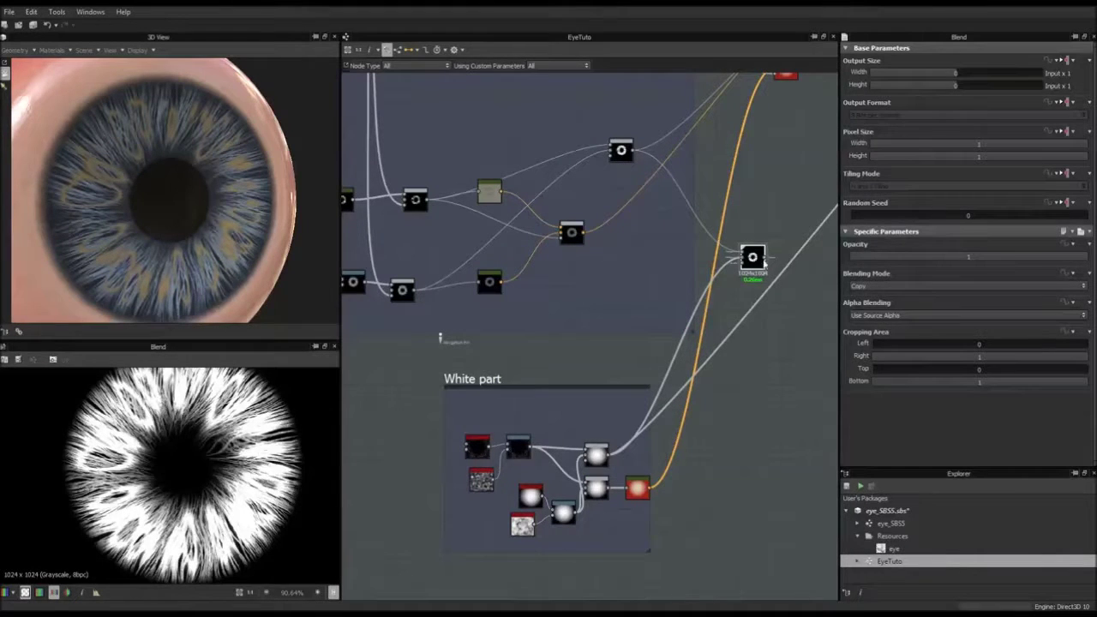
pyautogui.click(911, 289)
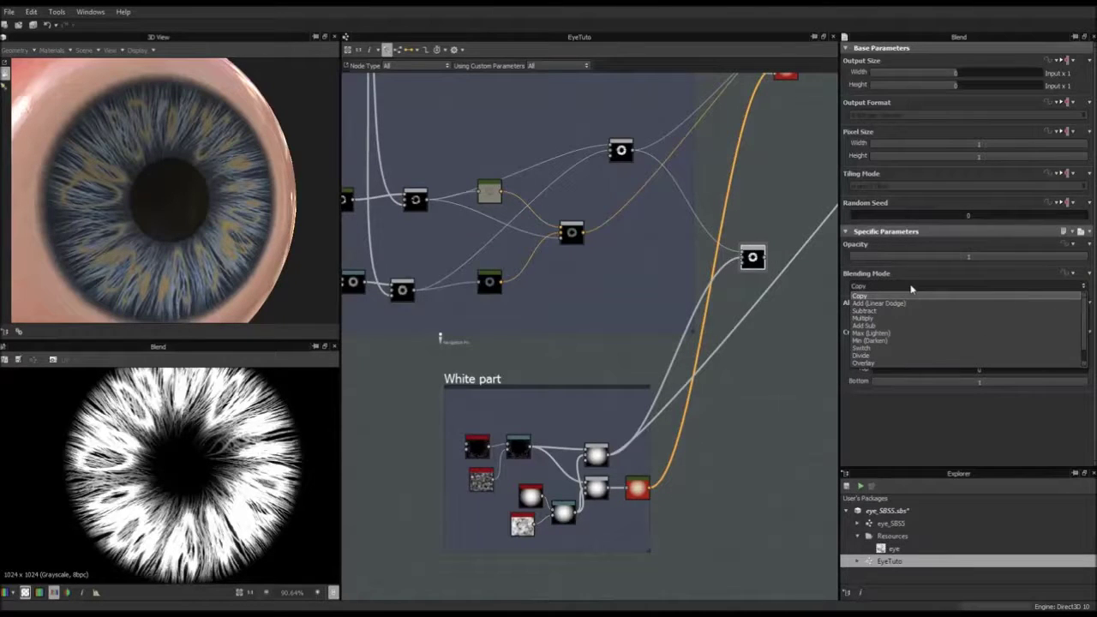
pyautogui.click(879, 363)
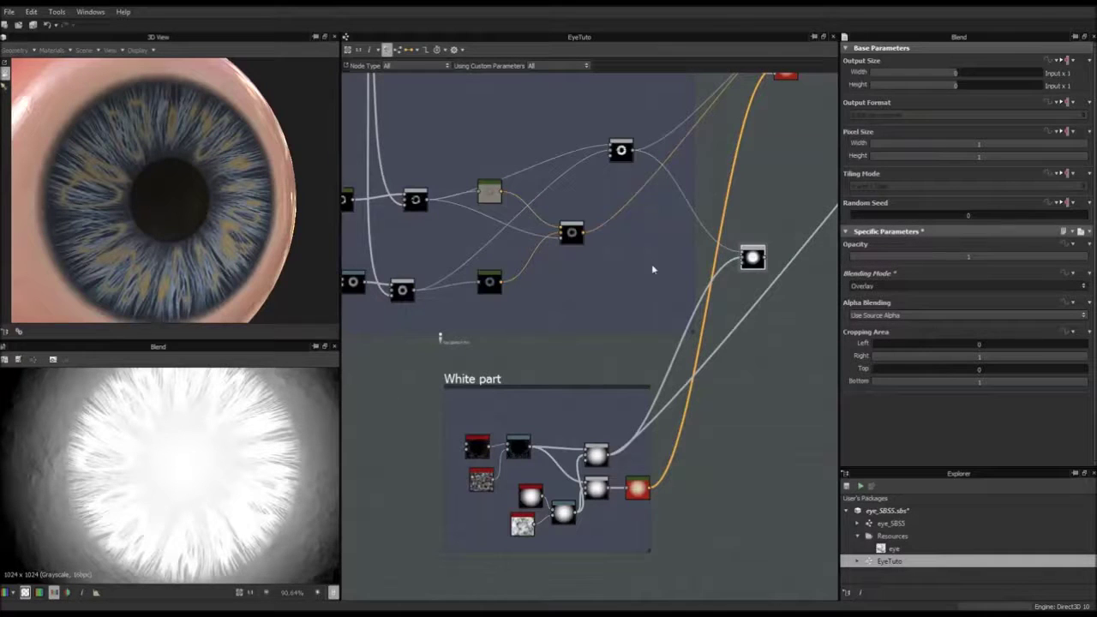
# Connect the new Overlay Blend's output to the Normal node's input
pyautogui.moveTo(783, 298); pyautogui.dragTo(505, 340, button='middle')
pyautogui.scroll(-4, 577, 253)
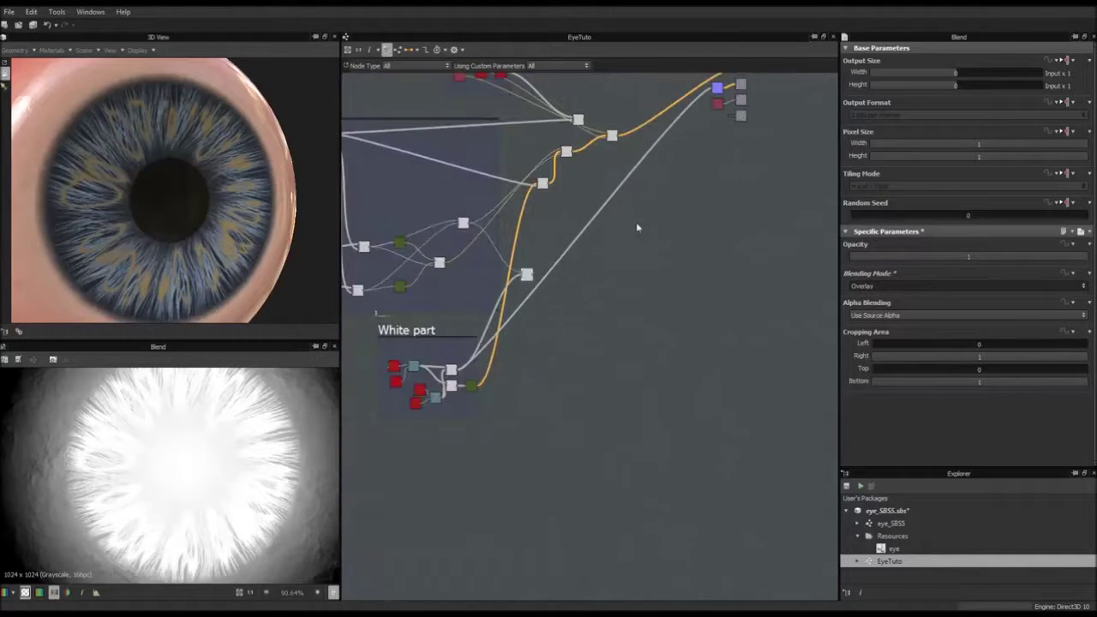
pyautogui.moveTo(636, 257); pyautogui.dragTo(600, 371, button='middle')
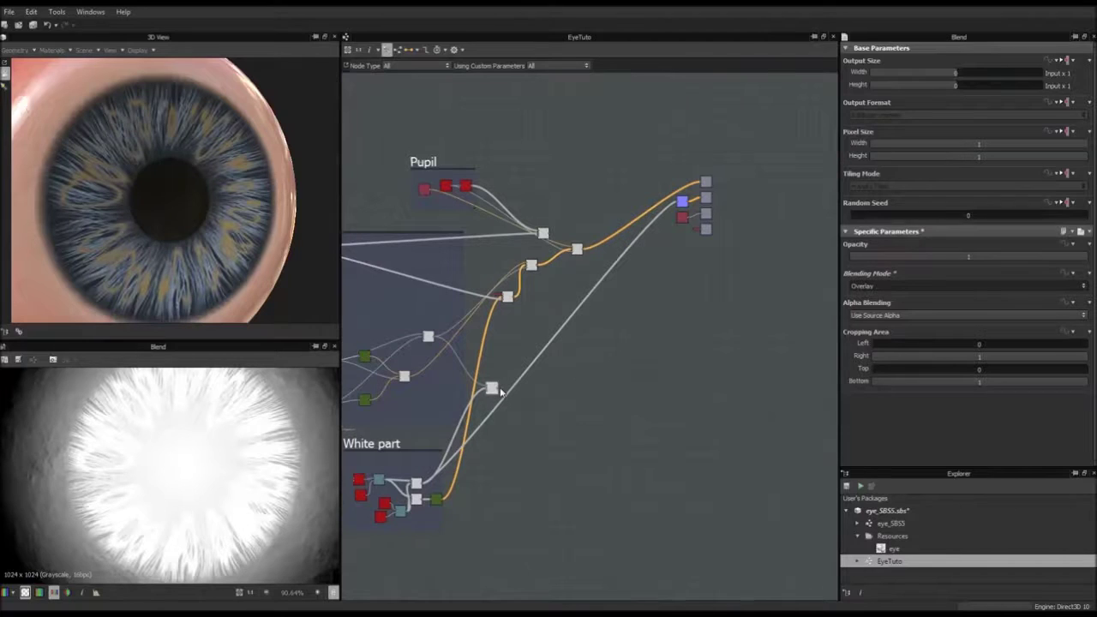
pyautogui.moveTo(498, 388); pyautogui.dragTo(681, 203)
# Examine the iris relief on the 3D eye up close and from the side
pyautogui.moveTo(144, 201); pyautogui.dragTo(200, 159)
pyautogui.scroll(6, 191, 200)
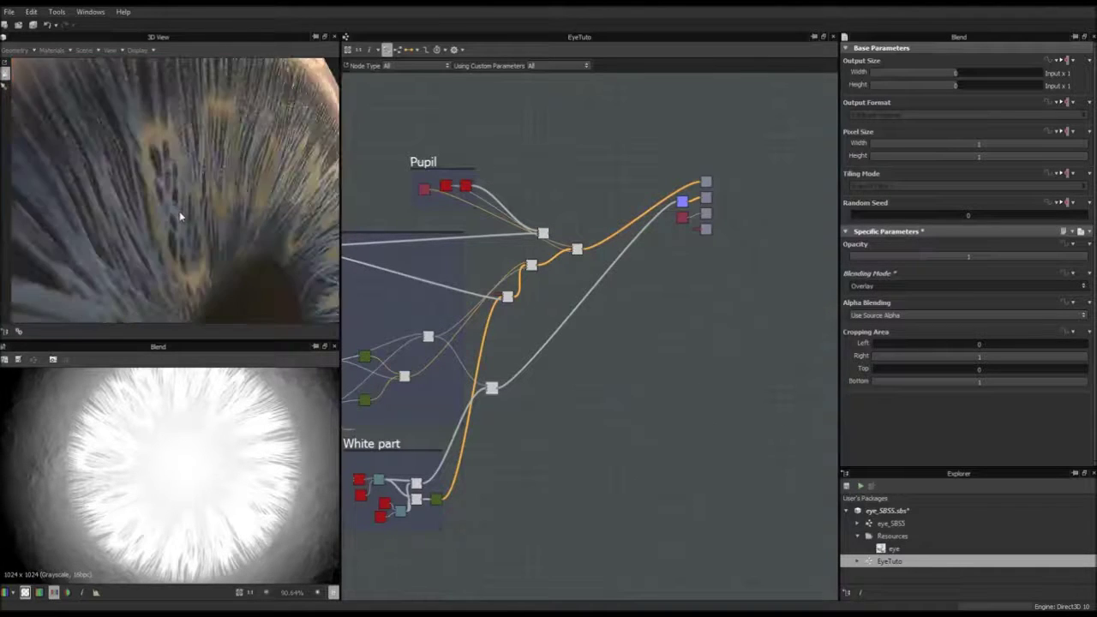
pyautogui.scroll(-6, 180, 218)
pyautogui.scroll(-4, 184, 255)
pyautogui.moveTo(184, 262); pyautogui.dragTo(128, 280)
# Compare the combined iris mask Blend with the upper mask Blend that feeds it by previewing both
pyautogui.moveTo(508, 315); pyautogui.dragTo(671, 340, button='middle')
pyautogui.scroll(6, 620, 396)
pyautogui.scroll(-3, 637, 336)
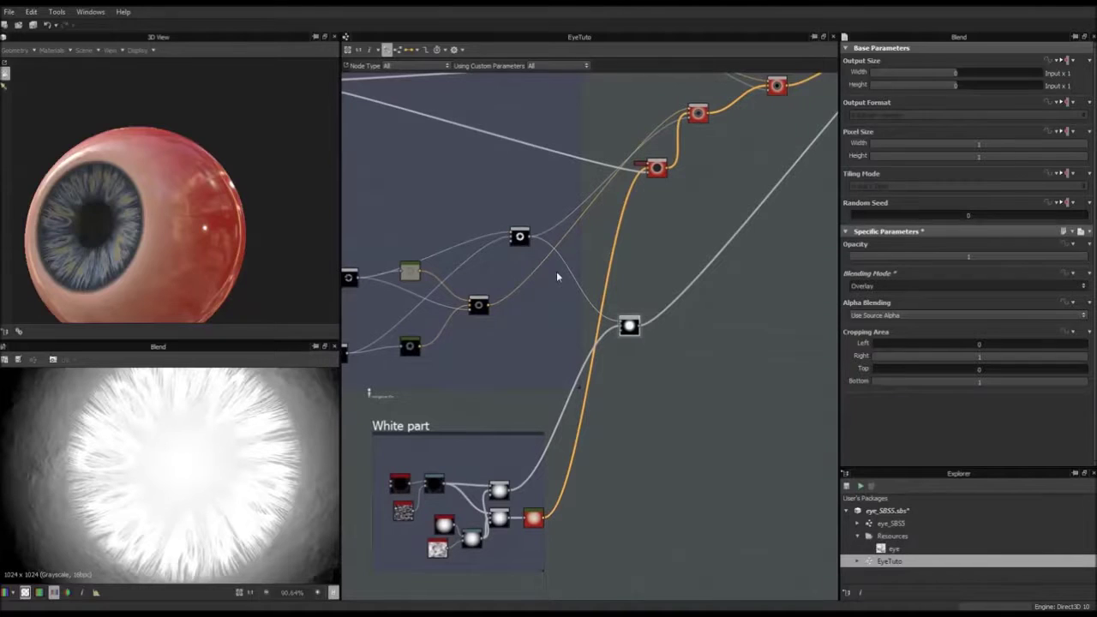
pyautogui.doubleClick(519, 236)
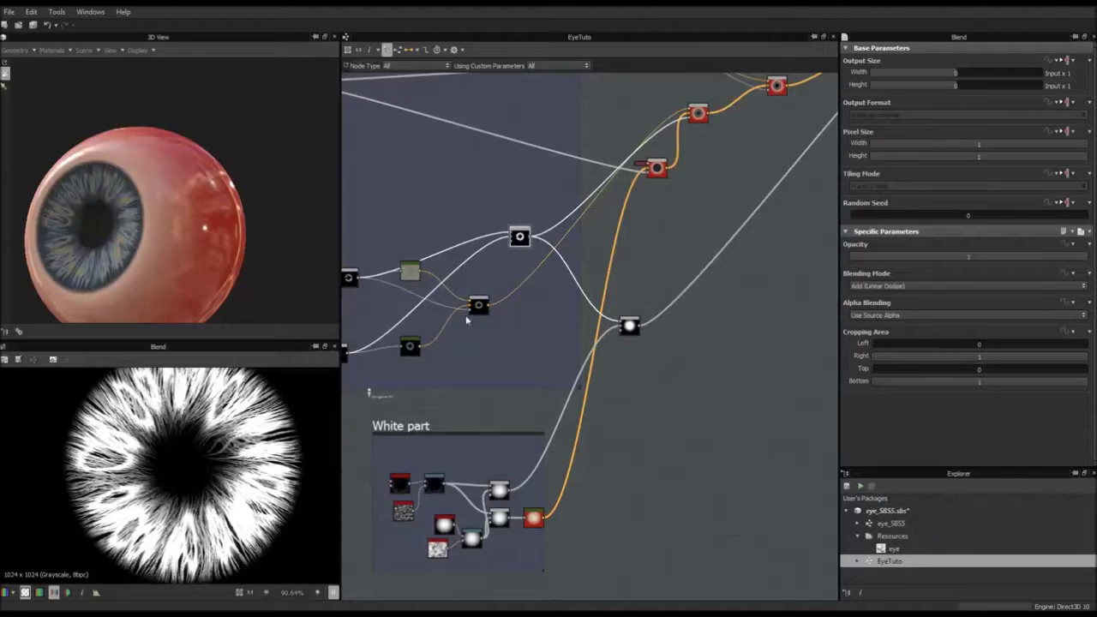
pyautogui.moveTo(464, 343); pyautogui.dragTo(592, 311, button='middle')
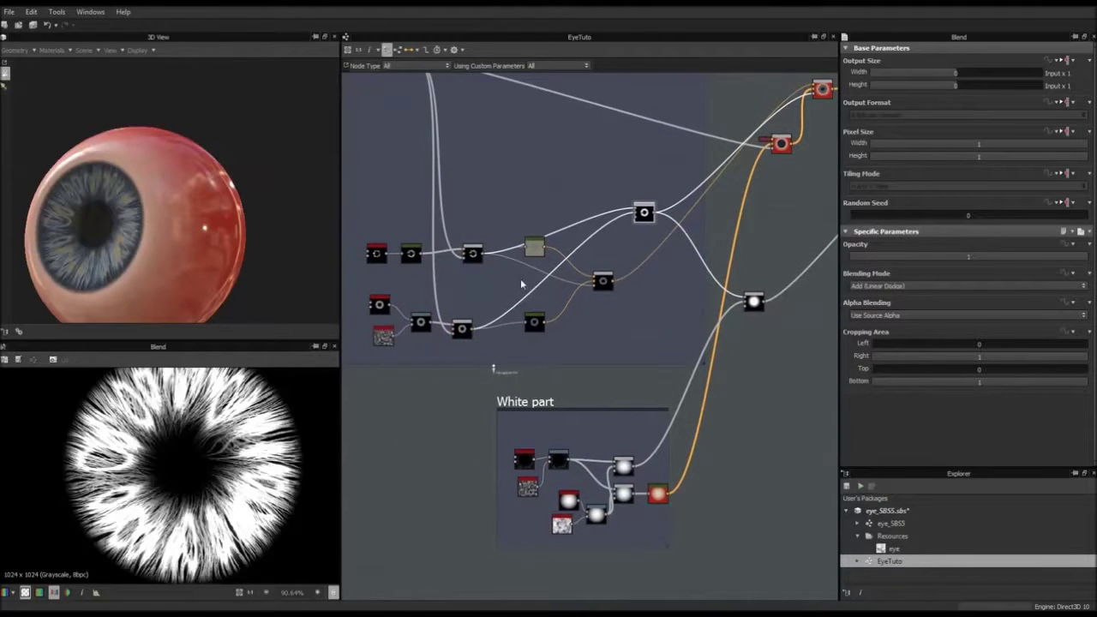
pyautogui.doubleClick(473, 254)
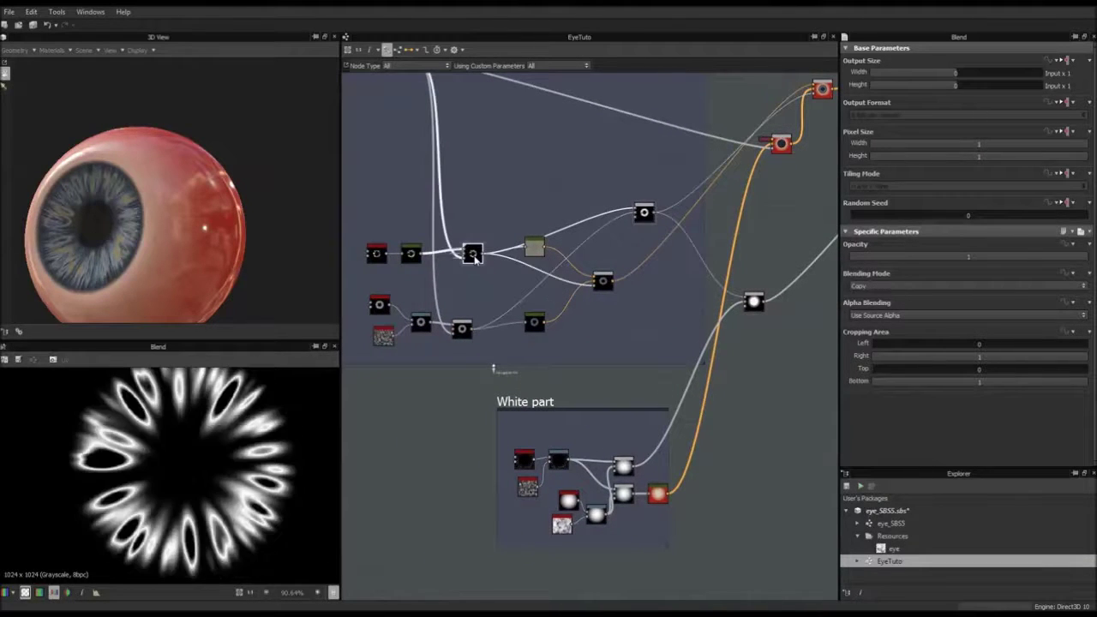
pyautogui.doubleClick(644, 214)
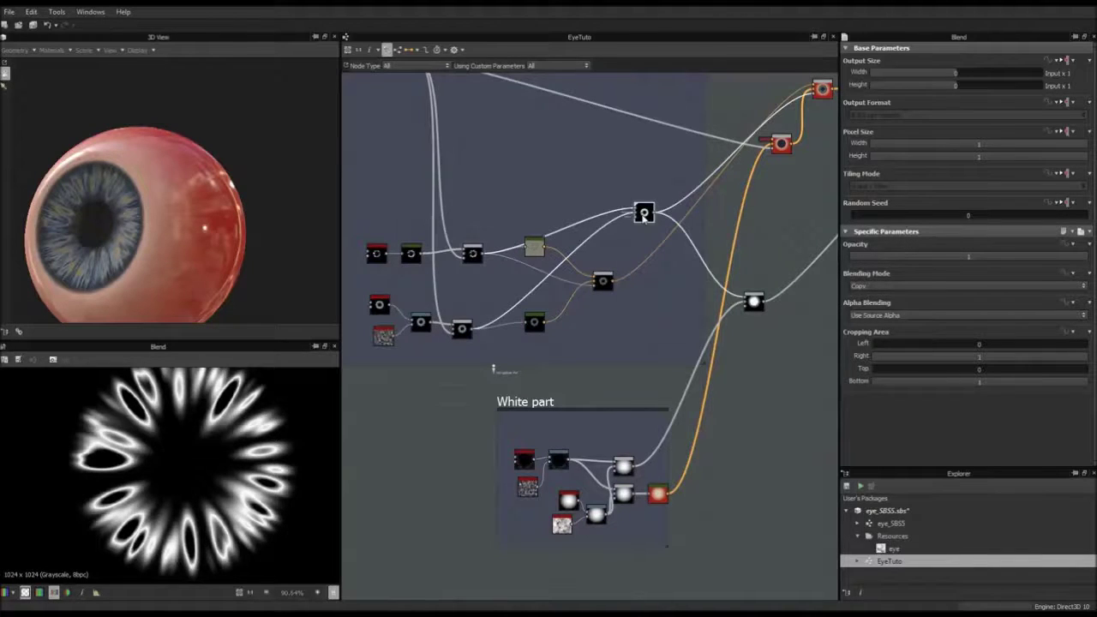
pyautogui.click(722, 231)
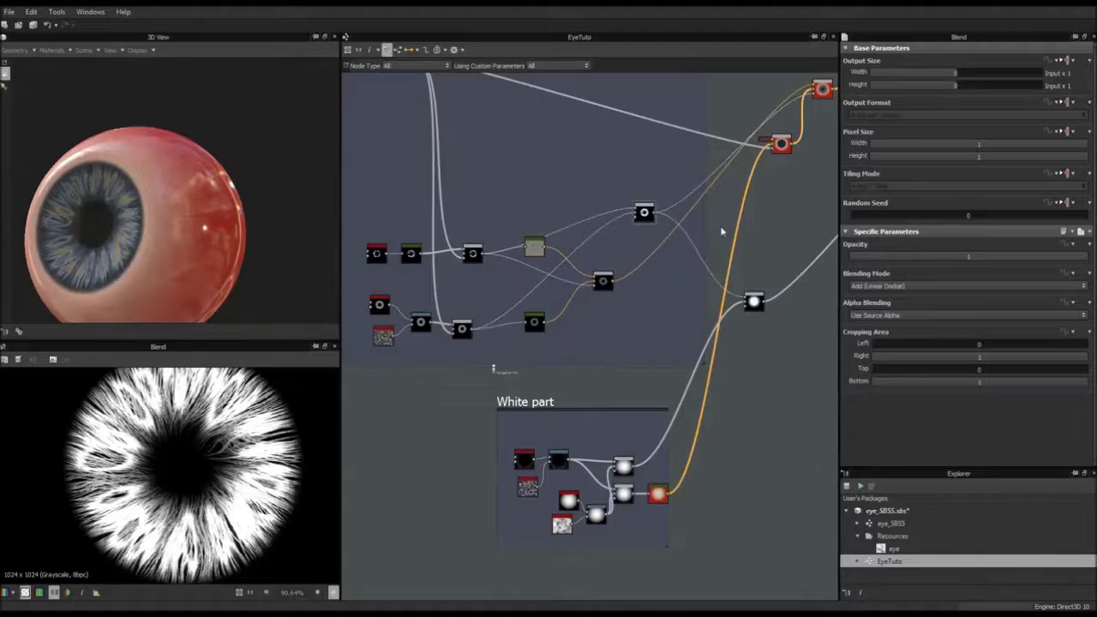
pyautogui.press('space')
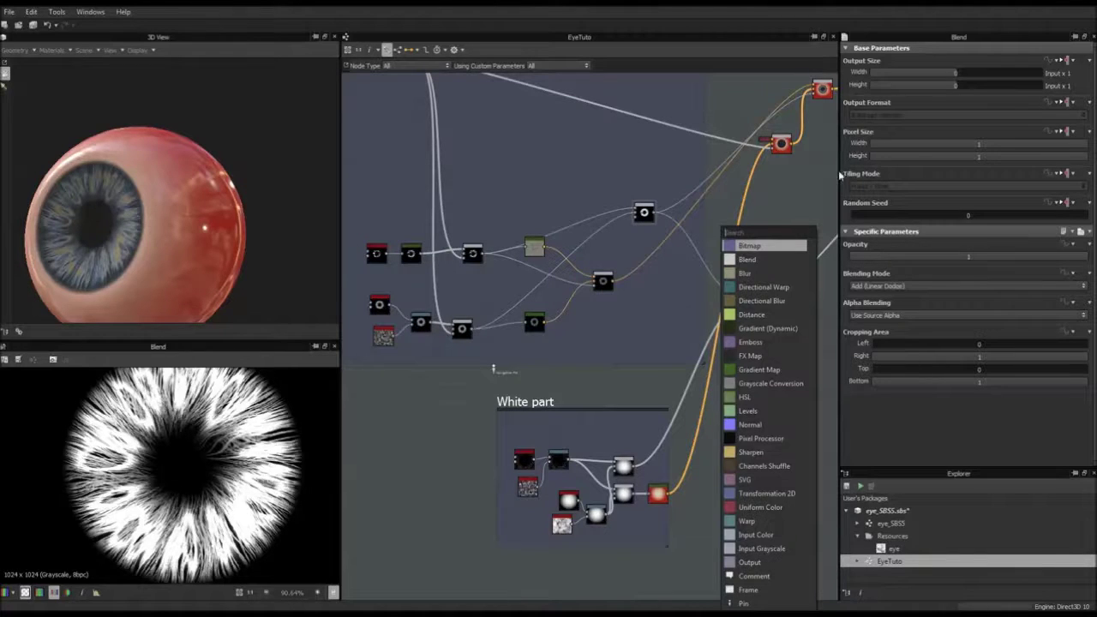
pyautogui.press('Escape')
# Duplicate the combined mask Blend, place the copy beside the iris colour Blend, and set its blending mode to Overlay
pyautogui.click(644, 214)
pyautogui.hotkey('ctrl', 'd')
pyautogui.moveTo(589, 342); pyautogui.dragTo(685, 304)
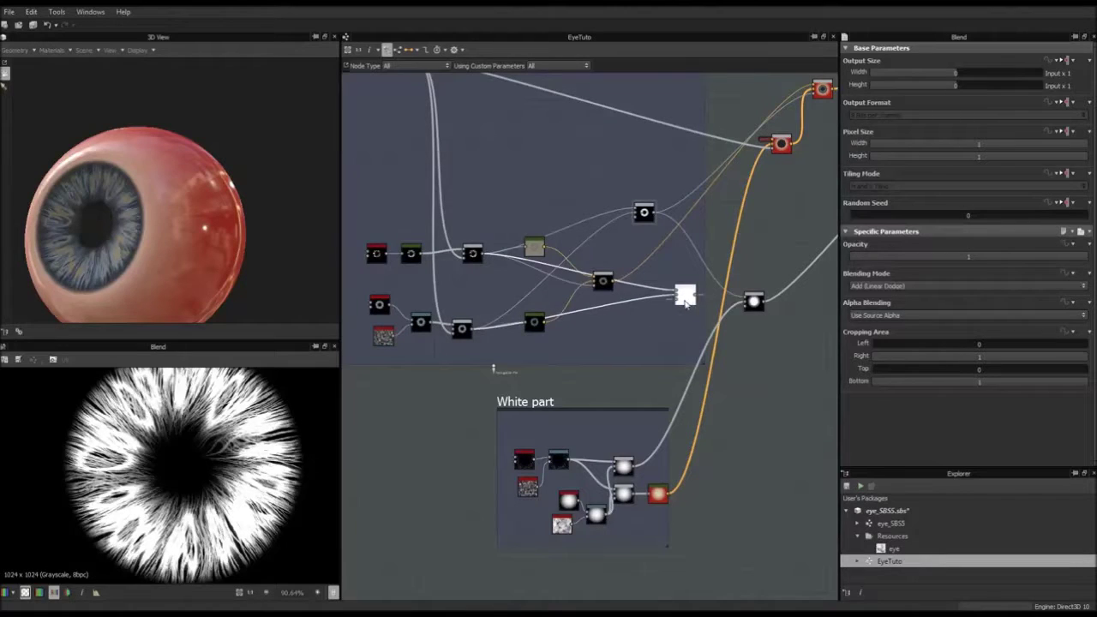
pyautogui.scroll(3, 660, 297)
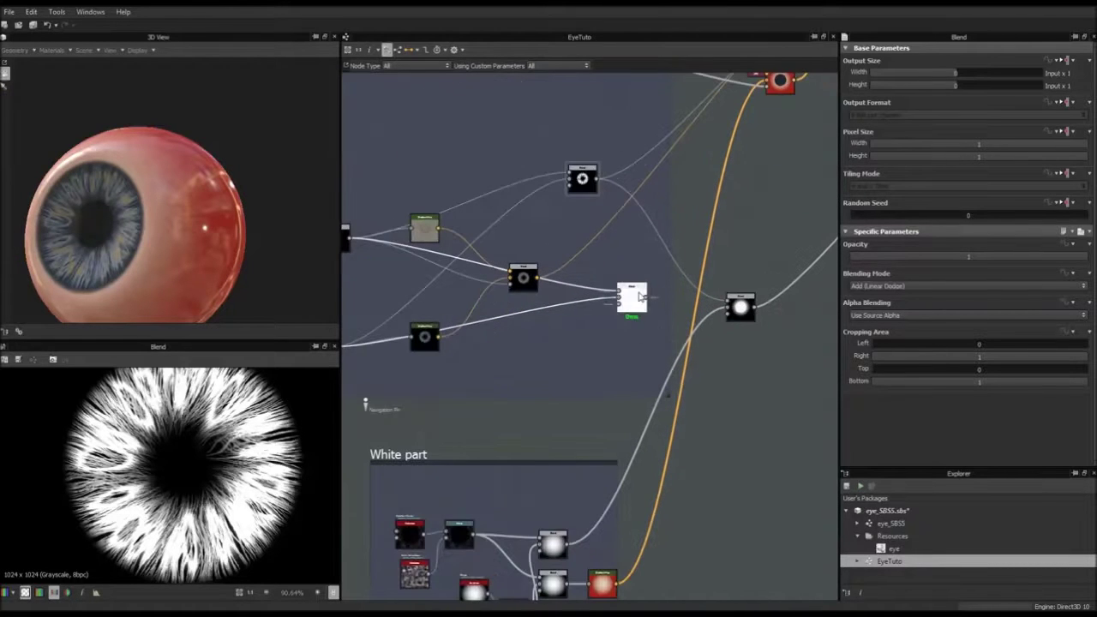
pyautogui.click(872, 286)
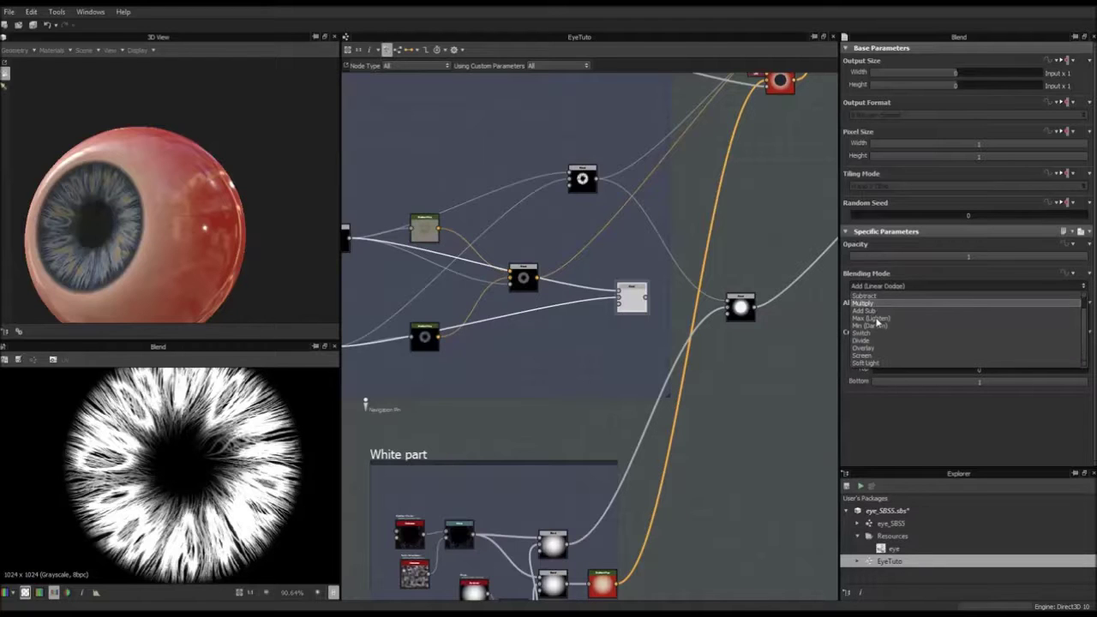
pyautogui.click(871, 361)
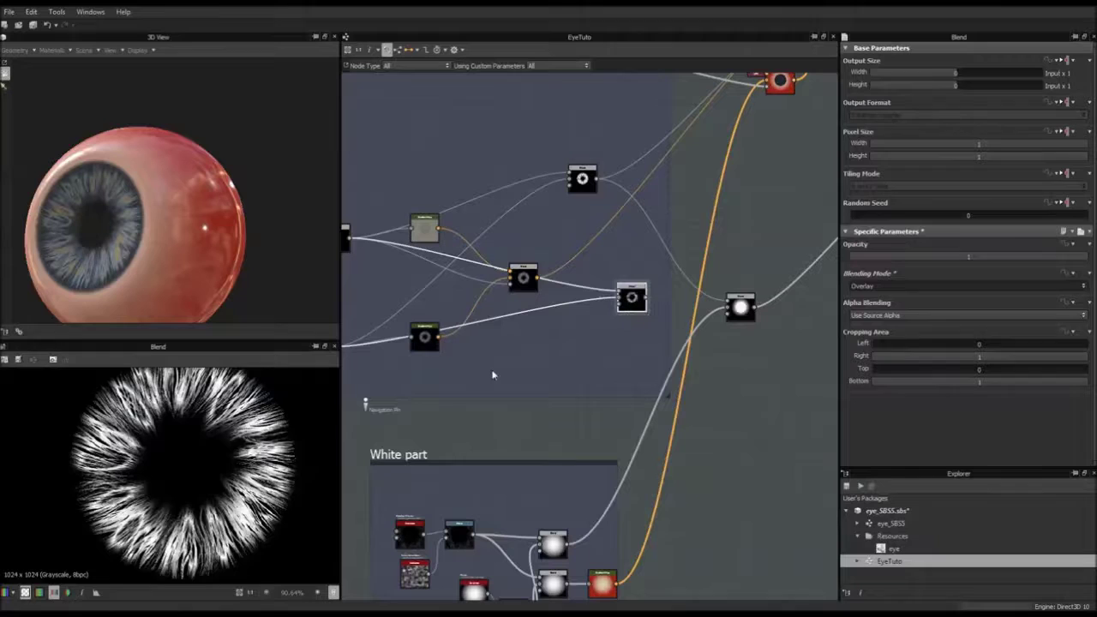
# Connect the duplicated mask Blend to the foreground of the Overlay Blend feeding the Normal node, and check the result on the 3D eye
pyautogui.moveTo(708, 298); pyautogui.dragTo(726, 306)
pyautogui.click(742, 308)
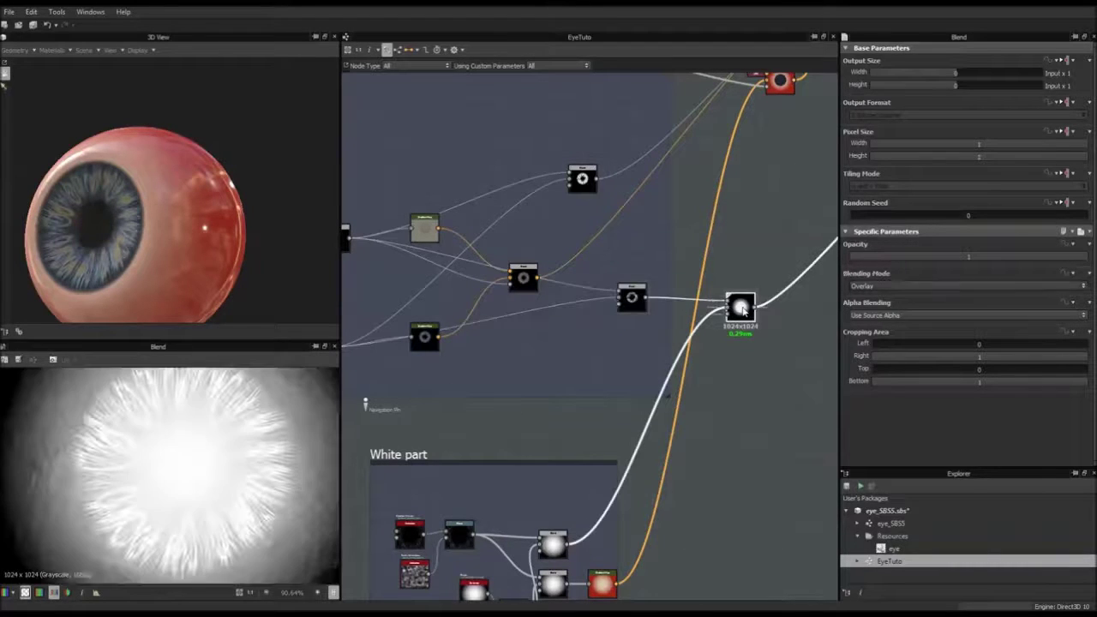
pyautogui.moveTo(154, 244); pyautogui.dragTo(168, 226)
# Preview the duplicated mask Blend and move it slightly higher in the iris frame
pyautogui.moveTo(583, 342); pyautogui.dragTo(512, 357, button='middle')
pyautogui.scroll(6, 557, 315)
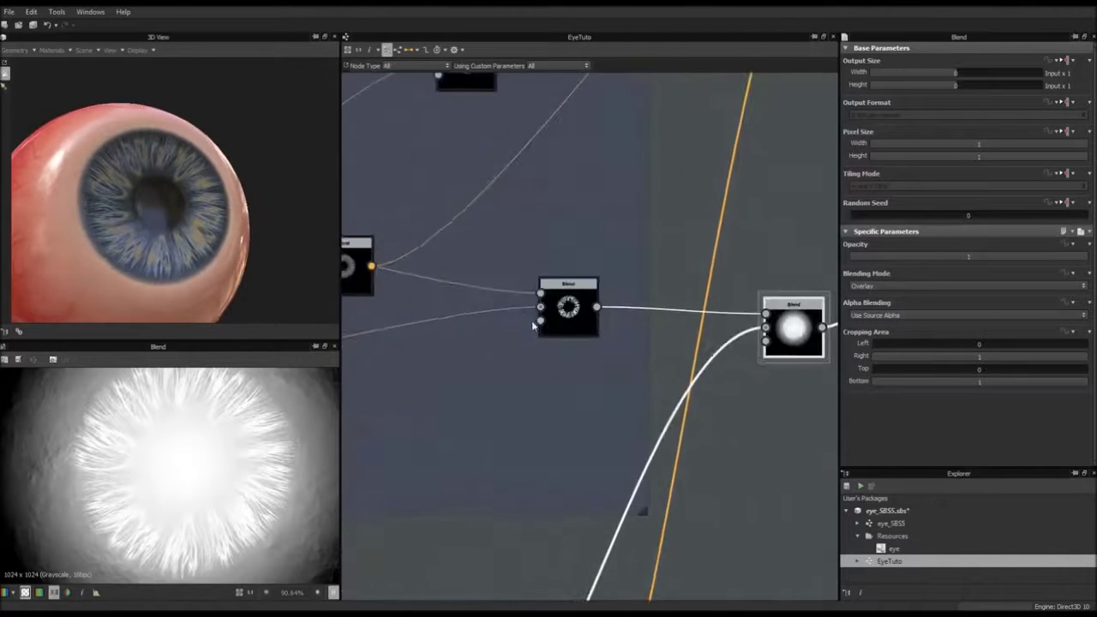
pyautogui.scroll(3, 591, 304)
pyautogui.doubleClick(577, 306)
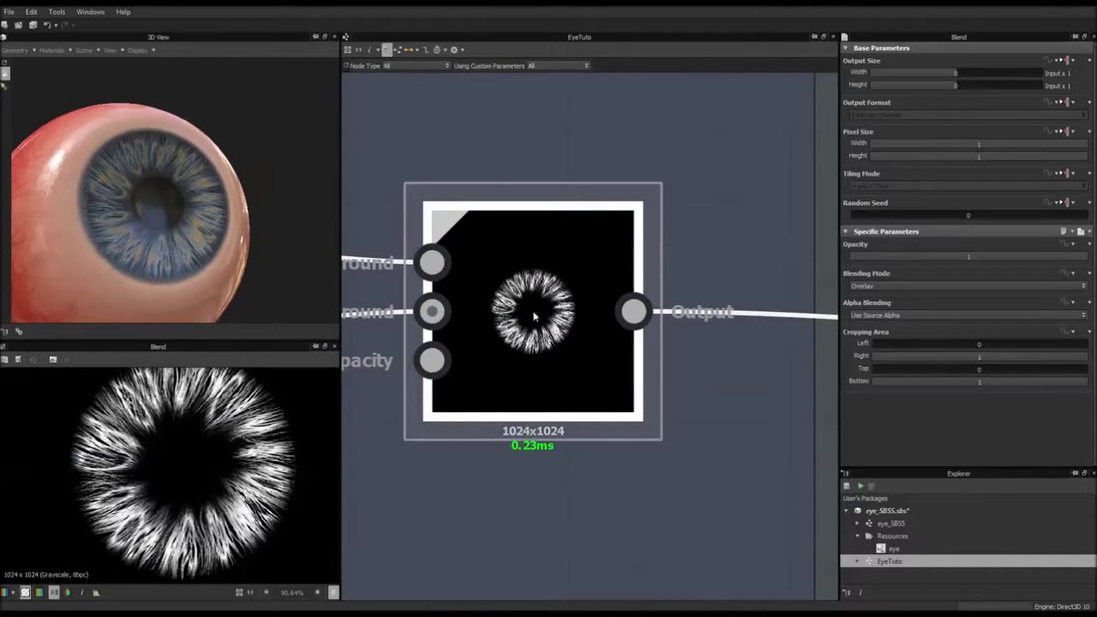
pyautogui.scroll(-5, 520, 325)
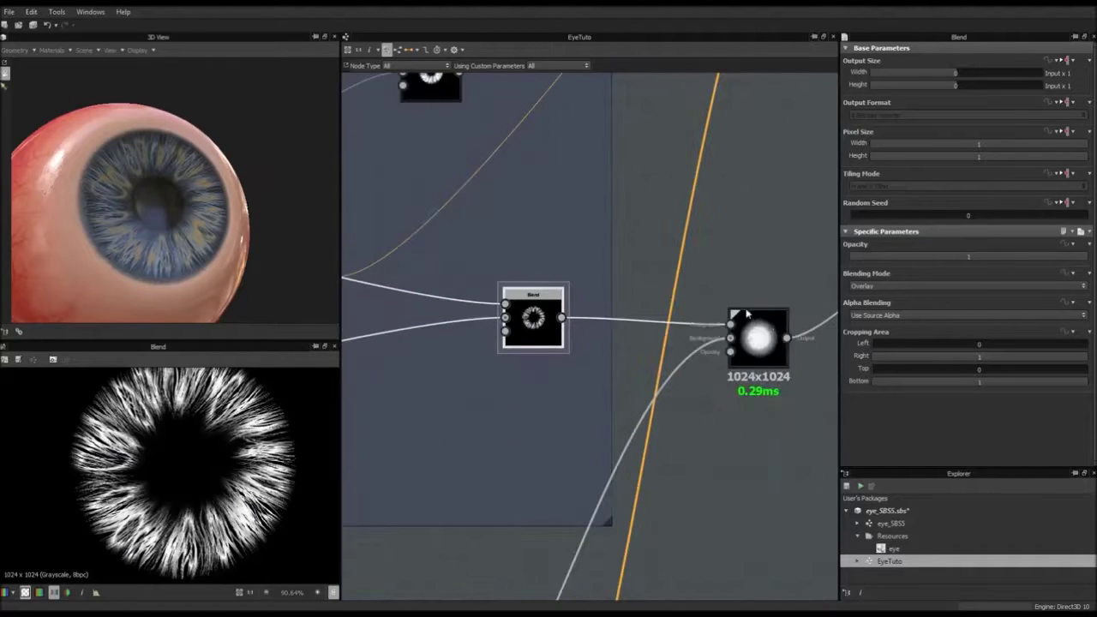
pyautogui.moveTo(533, 317); pyautogui.dragTo(521, 275)
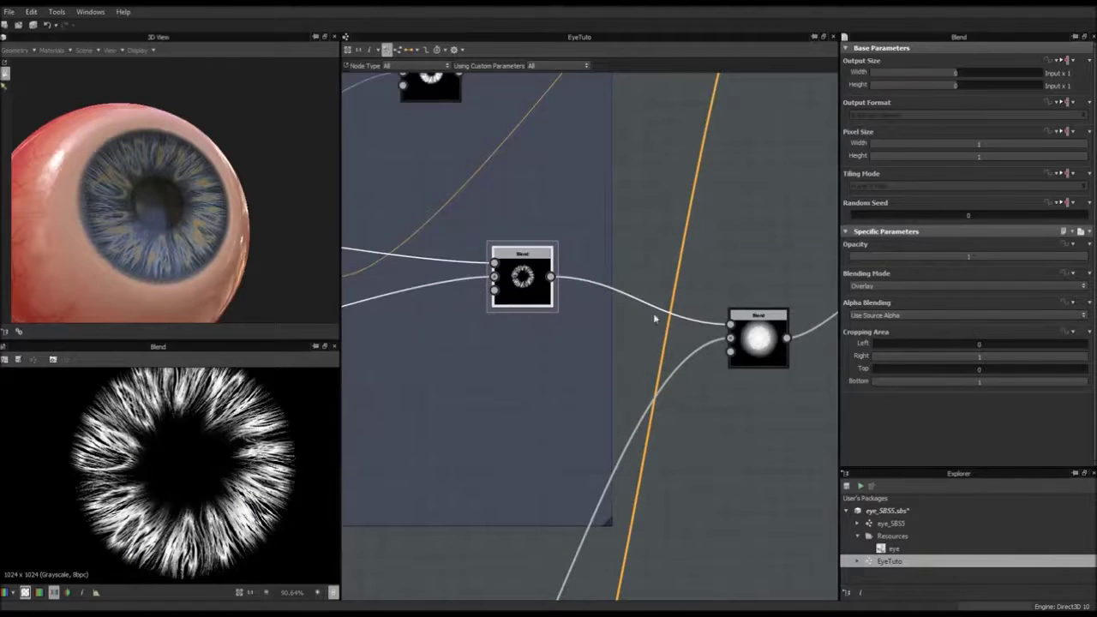
# Examine the iris detail on the 3D eye up close and review the colour Blend chain in the graph
pyautogui.scroll(-4, 653, 319)
pyautogui.moveTo(182, 231); pyautogui.dragTo(155, 234)
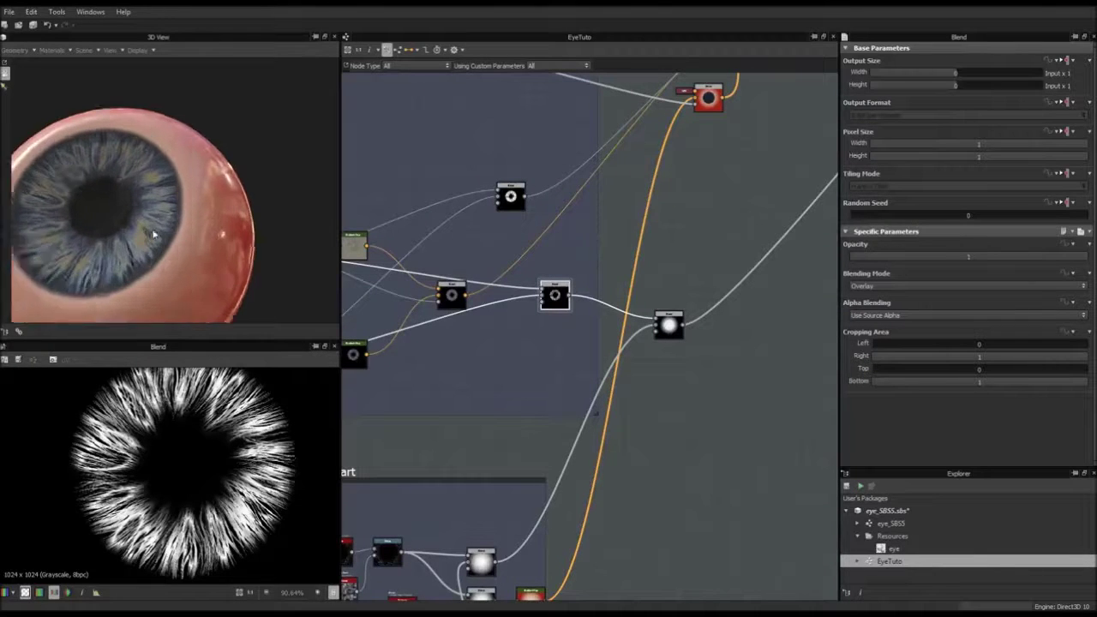
pyautogui.scroll(5, 155, 236)
pyautogui.moveTo(163, 240); pyautogui.dragTo(171, 263)
pyautogui.scroll(-3, 138, 250)
pyautogui.moveTo(196, 264); pyautogui.dragTo(240, 273)
pyautogui.scroll(-3, 243, 257)
pyautogui.scroll(1, 692, 298)
pyautogui.moveTo(692, 300); pyautogui.dragTo(604, 269, button='middle')
pyautogui.moveTo(553, 243); pyautogui.dragTo(606, 319, button='middle')
pyautogui.scroll(-3, 609, 317)
pyautogui.scroll(2, 622, 296)
pyautogui.moveTo(656, 249); pyautogui.dragTo(625, 309, button='middle')
pyautogui.scroll(-2, 731, 216)
pyautogui.moveTo(703, 210); pyautogui.dragTo(633, 392, button='middle')
pyautogui.scroll(2, 637, 354)
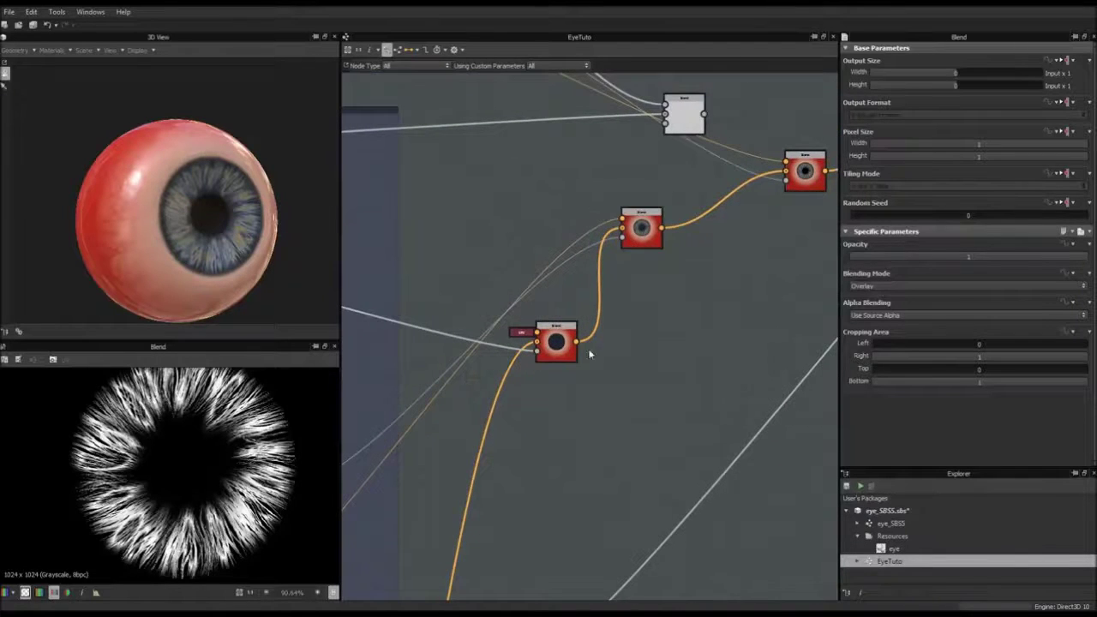
# Preview the iris colour Blend that combines the two Gradient Maps
pyautogui.moveTo(578, 461); pyautogui.dragTo(749, 245, button='middle')
pyautogui.scroll(-1, 748, 245)
pyautogui.scroll(2, 441, 394)
pyautogui.click(420, 383)
pyautogui.doubleClick(419, 383)
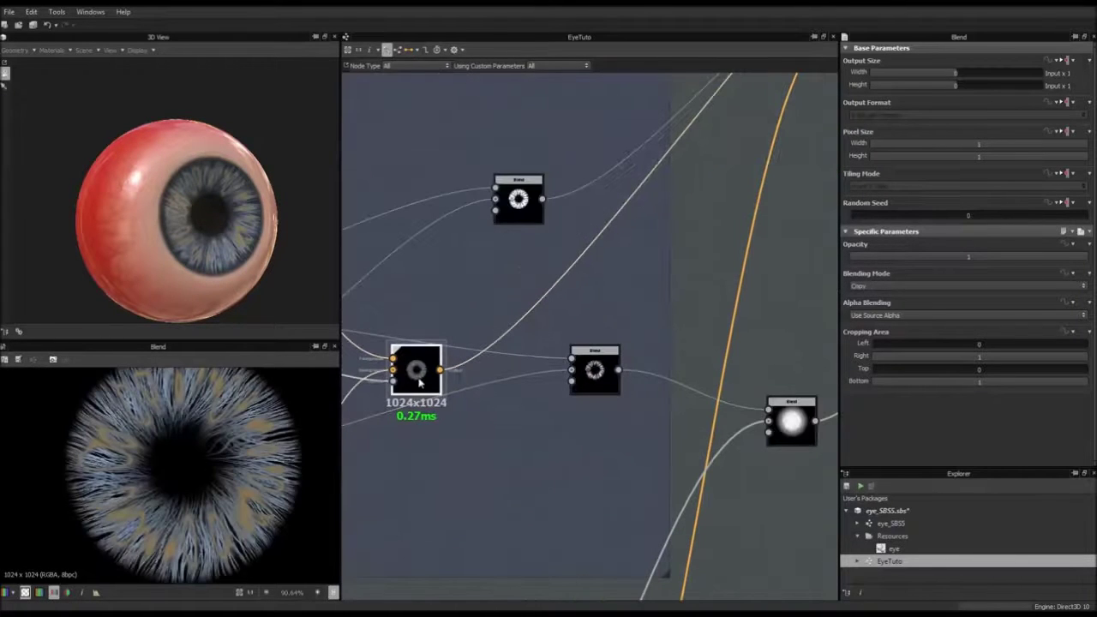
pyautogui.moveTo(419, 383); pyautogui.dragTo(439, 348, button='middle')
pyautogui.scroll(-1, 446, 347)
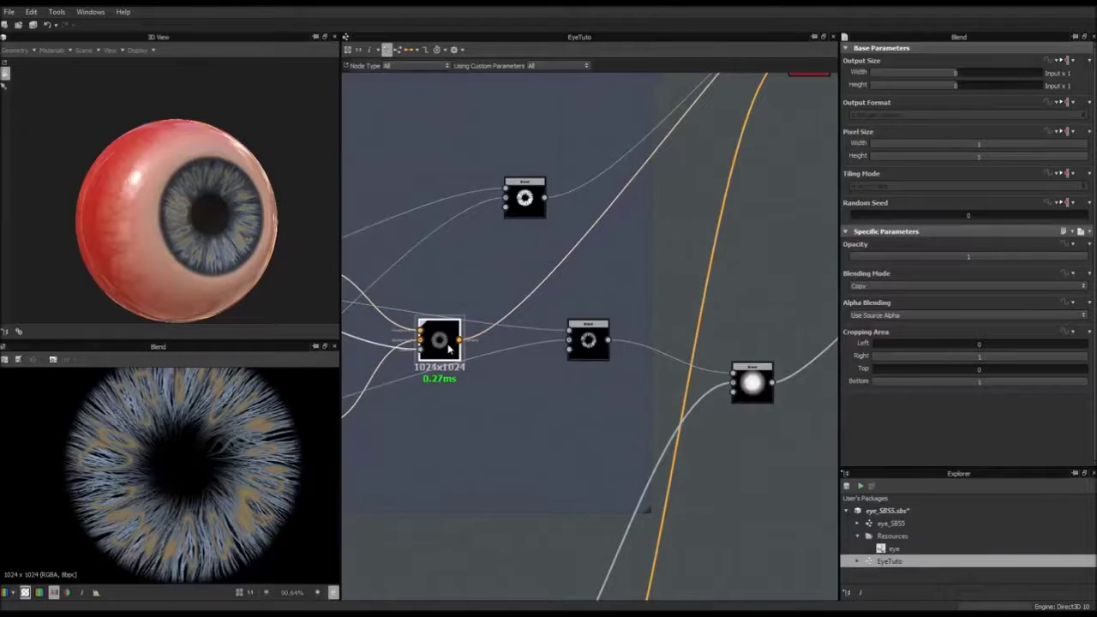
pyautogui.press('space')
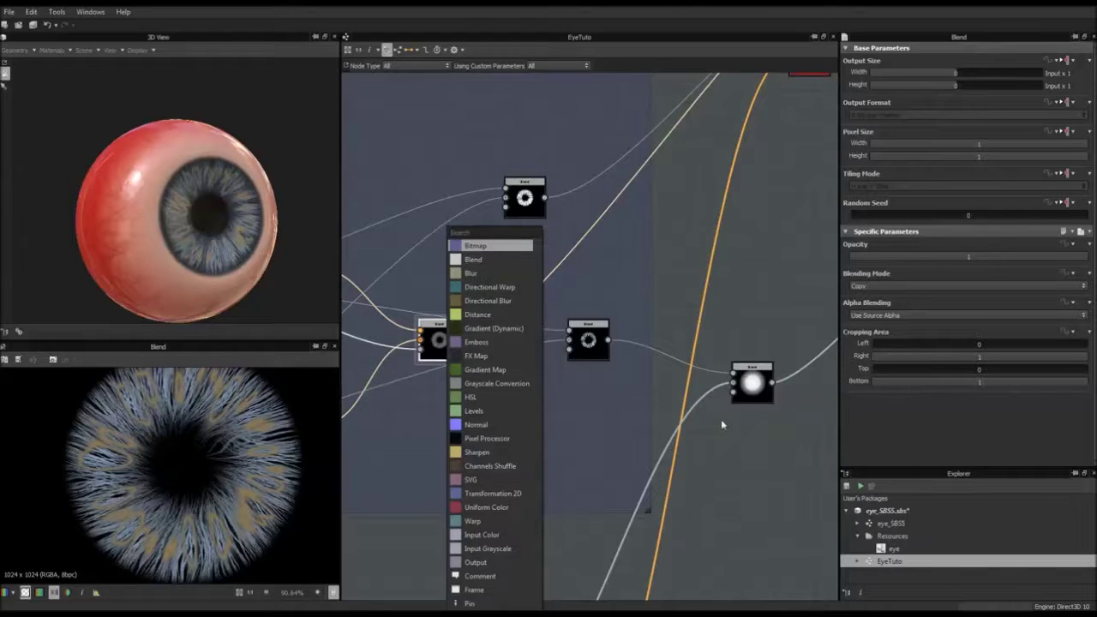
pyautogui.press('Escape')
pyautogui.moveTo(742, 468); pyautogui.dragTo(807, 436, button='middle')
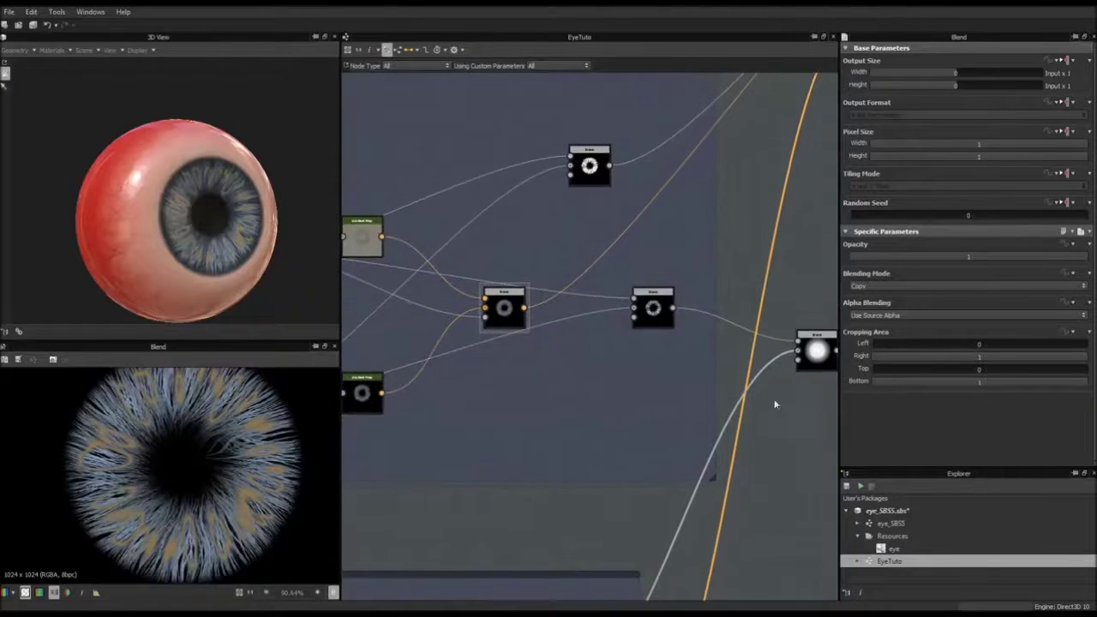
# Examine the Overlay mask Blend beside the iris colour Blend and the upper combined mask Blend up close
pyautogui.click(651, 317)
pyautogui.moveTo(448, 348); pyautogui.dragTo(360, 372, button='middle')
pyautogui.scroll(-1, 655, 318)
pyautogui.scroll(3, 560, 334)
pyautogui.scroll(2, 564, 331)
pyautogui.scroll(-4, 566, 326)
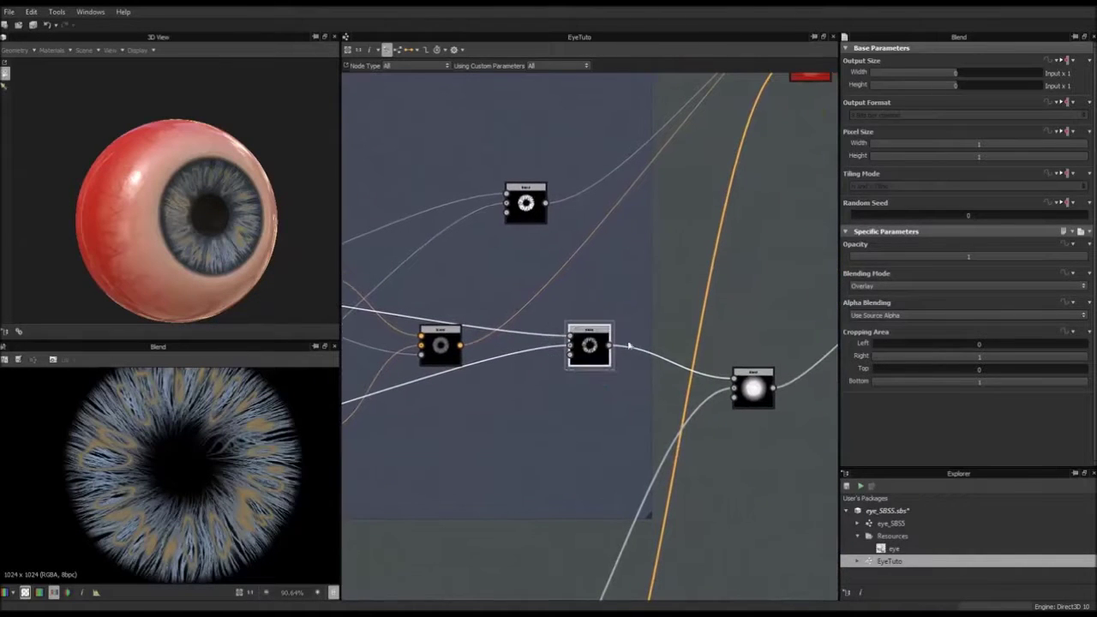
pyautogui.moveTo(594, 356); pyautogui.dragTo(594, 311, button='middle')
pyautogui.scroll(-3, 594, 311)
pyautogui.moveTo(519, 512); pyautogui.dragTo(575, 378, button='middle')
pyautogui.moveTo(580, 160); pyautogui.dragTo(612, 220, button='middle')
pyautogui.scroll(2, 619, 233)
pyautogui.moveTo(676, 161); pyautogui.dragTo(597, 304, button='middle')
pyautogui.scroll(5, 599, 245)
pyautogui.scroll(4, 591, 281)
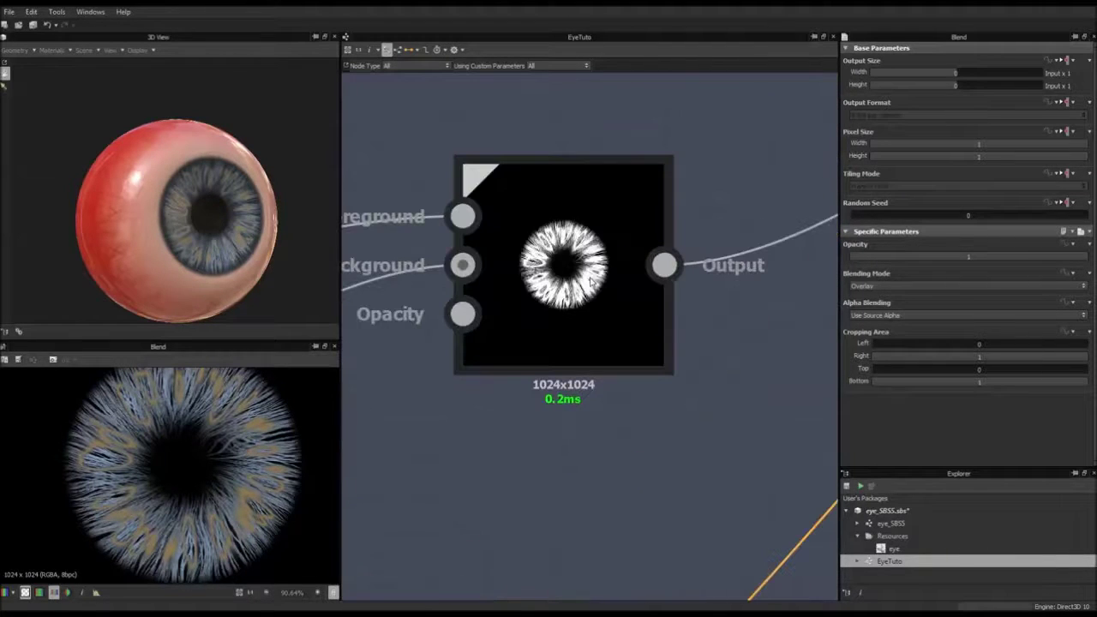
# Add an Emboss node after the iris colour Blend and place it slightly below the connection line
pyautogui.scroll(-4, 590, 284)
pyautogui.moveTo(566, 343); pyautogui.dragTo(625, 190, button='middle')
pyautogui.click(501, 352)
pyautogui.press('space')
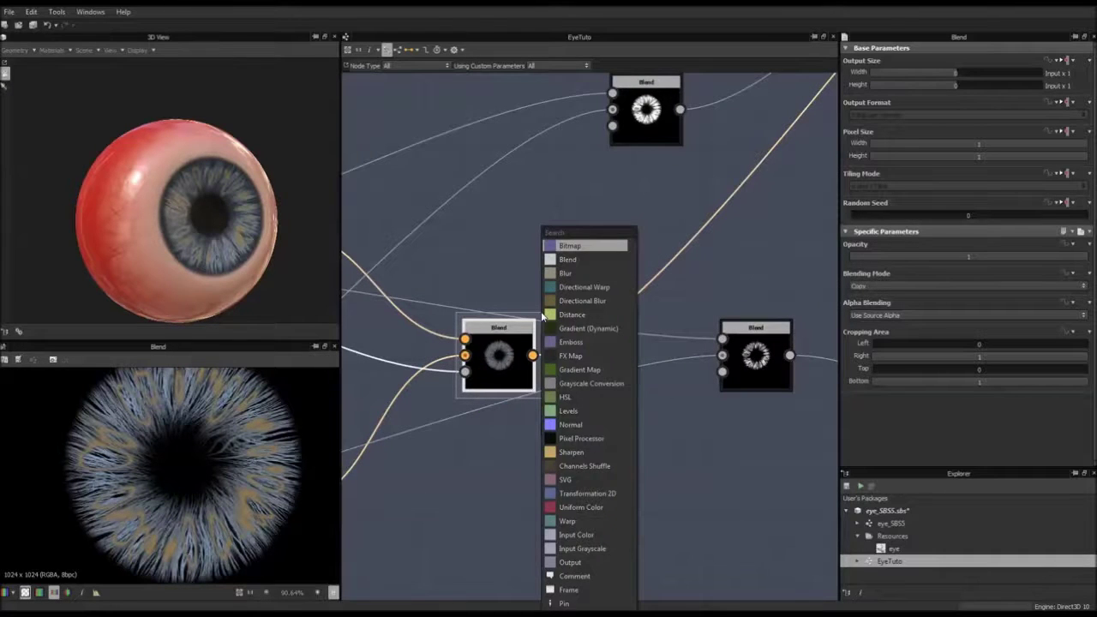
pyautogui.write('em')
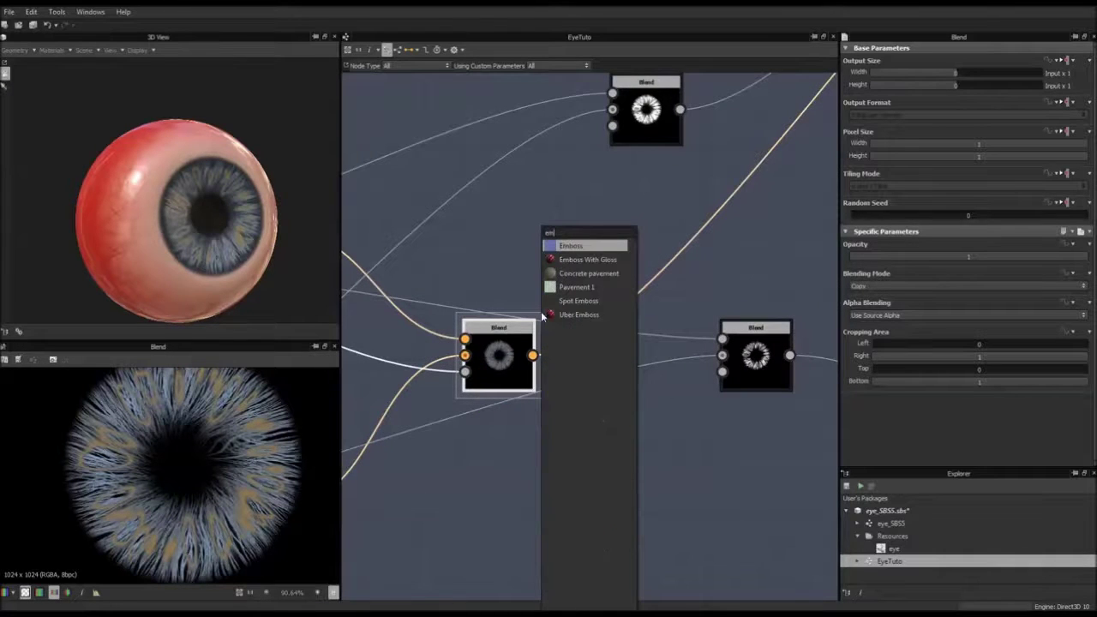
pyautogui.click(603, 250)
pyautogui.moveTo(625, 361); pyautogui.dragTo(610, 390)
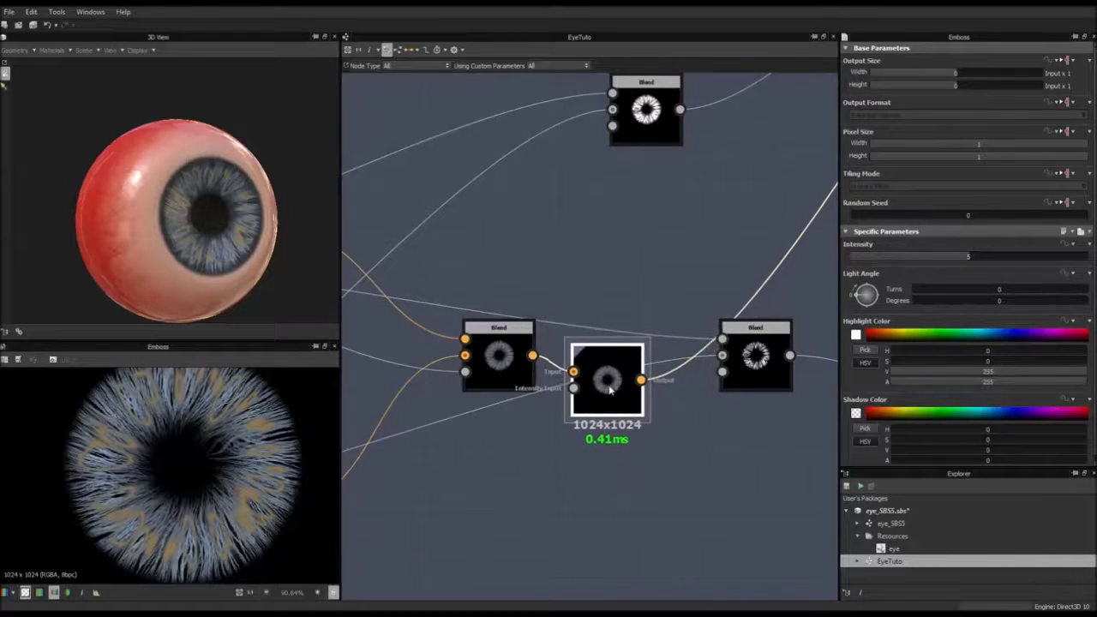
# Connect the lower iris mask Blend to the Emboss node's intensity input and move the Emboss below the colour Blend
pyautogui.moveTo(610, 390); pyautogui.dragTo(679, 288, button='middle')
pyautogui.scroll(-3, 595, 283)
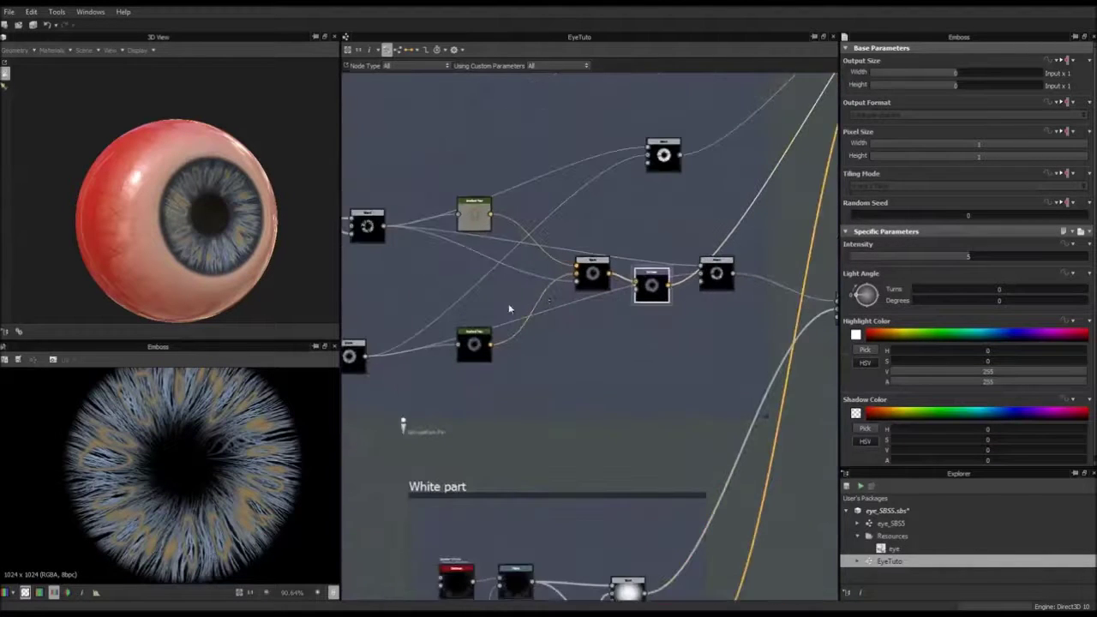
pyautogui.scroll(-1, 505, 307)
pyautogui.moveTo(388, 348); pyautogui.dragTo(617, 296)
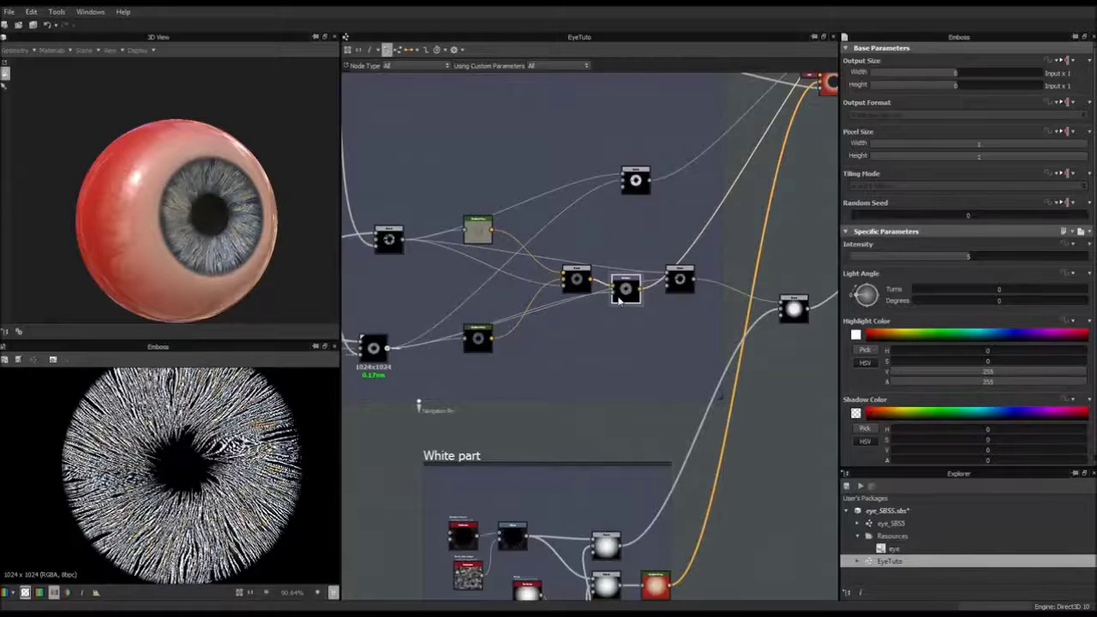
pyautogui.click(619, 297)
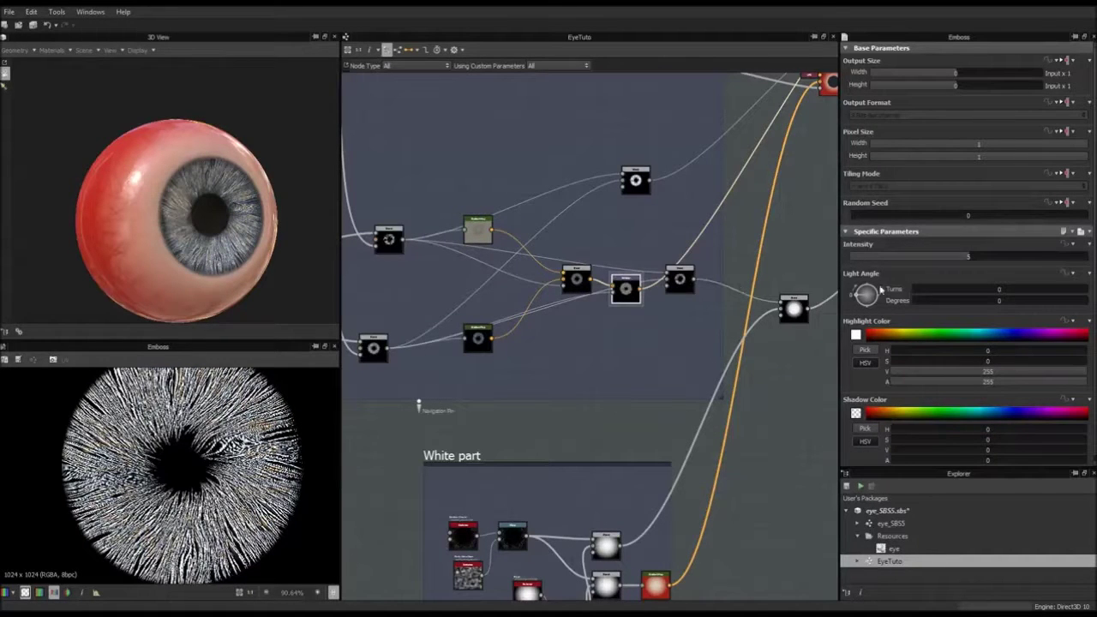
pyautogui.moveTo(625, 288); pyautogui.dragTo(625, 333)
# Set the Emboss intensity to 0.14 and inspect the embossed iris fibres on the 3D eye
pyautogui.moveTo(963, 261); pyautogui.dragTo(854, 271)
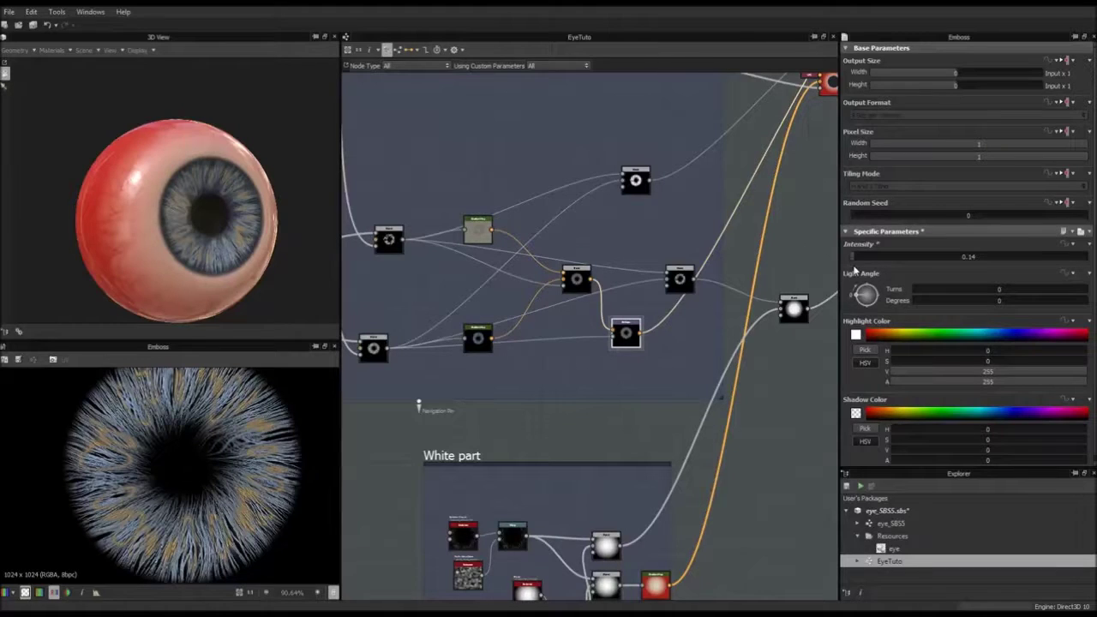
pyautogui.moveTo(254, 186); pyautogui.dragTo(176, 220)
pyautogui.scroll(5, 176, 220)
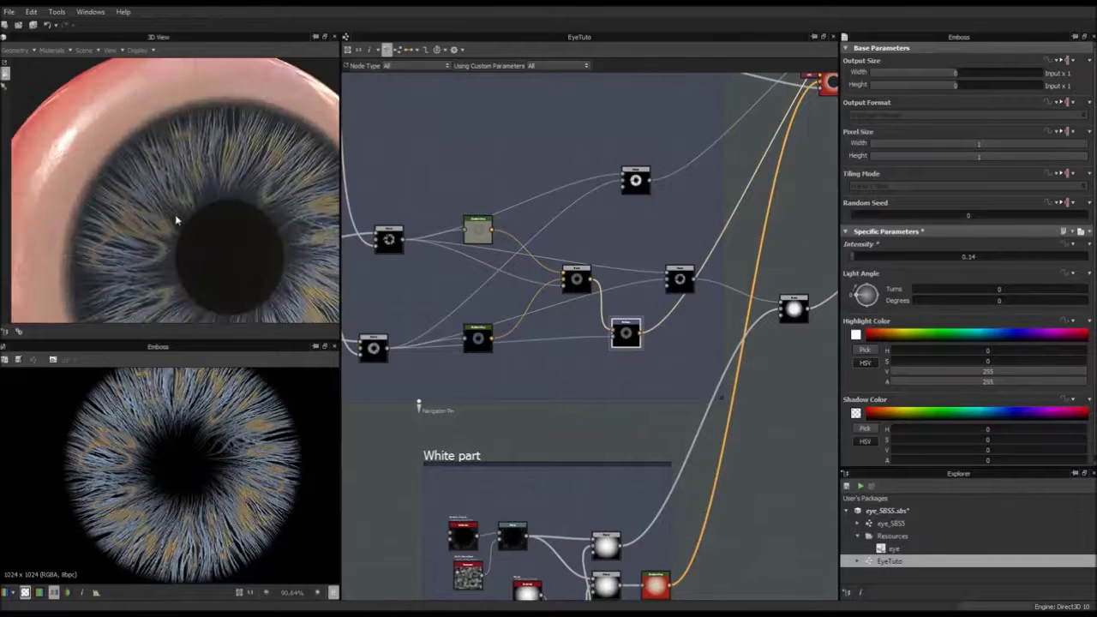
pyautogui.moveTo(708, 245); pyautogui.dragTo(564, 335, button='middle')
pyautogui.scroll(-1, 564, 335)
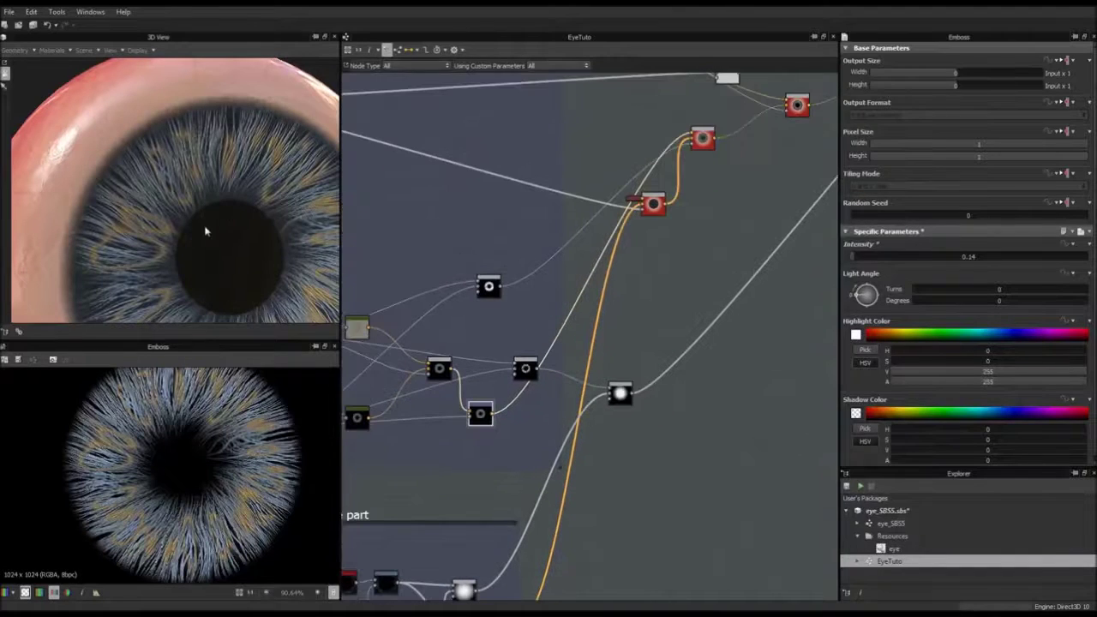
pyautogui.moveTo(205, 229); pyautogui.dragTo(193, 218)
pyautogui.scroll(-4, 196, 216)
pyautogui.scroll(3, 198, 215)
pyautogui.moveTo(534, 341); pyautogui.dragTo(614, 287, button='middle')
pyautogui.scroll(-1, 610, 293)
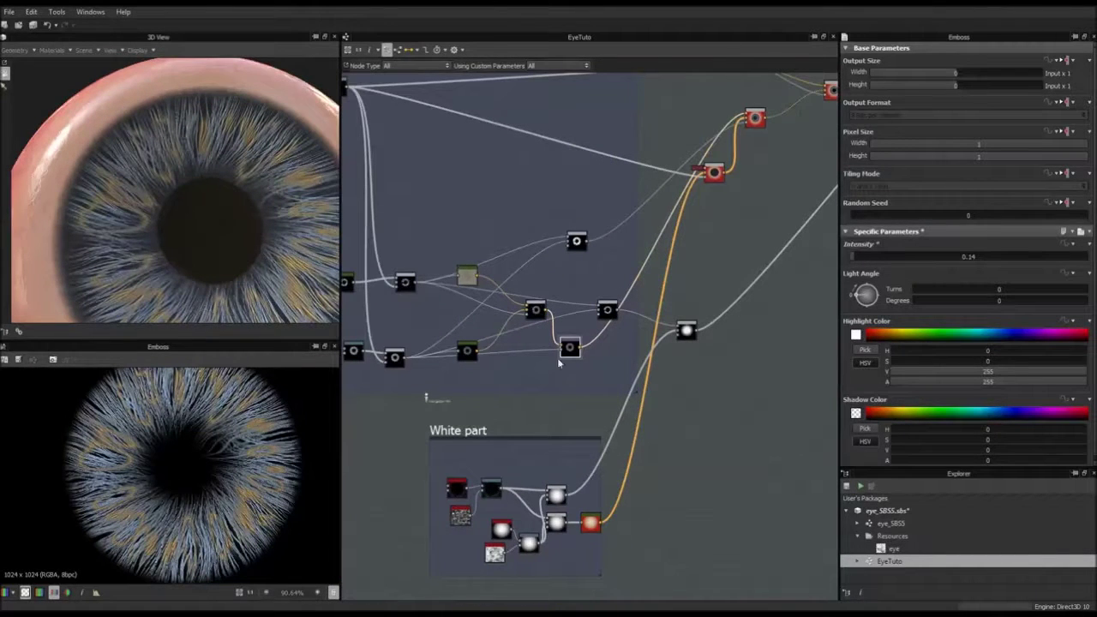
pyautogui.scroll(5, 480, 325)
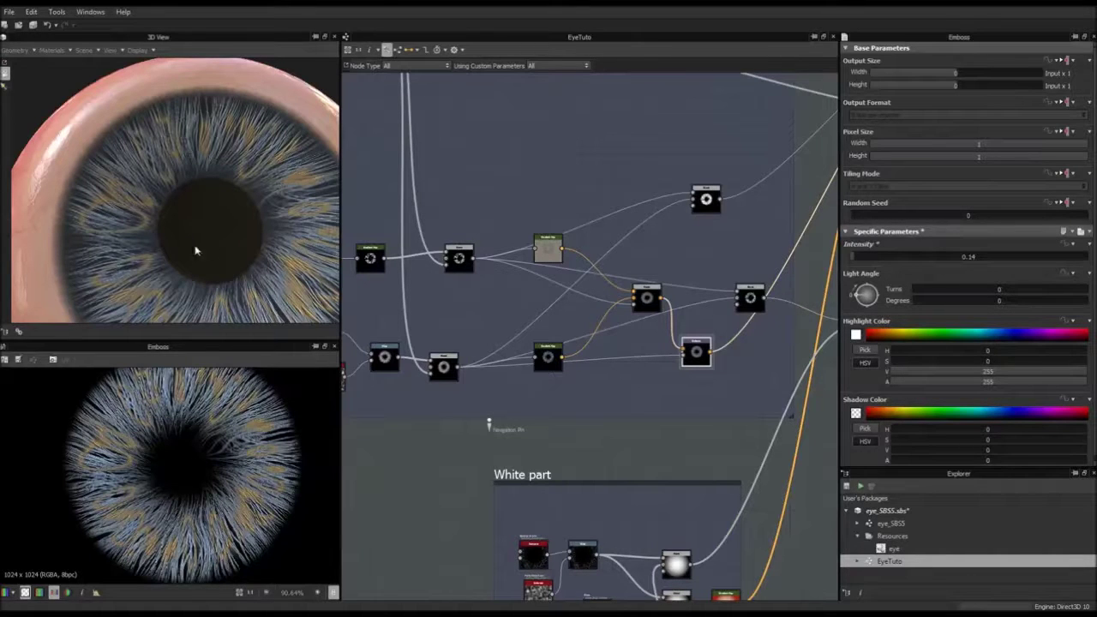
# Change the upper Gradient Map's end key from orange to a light grey with hue 110, saturation 13 and value 145
pyautogui.scroll(-2, 522, 287)
pyautogui.moveTo(481, 317); pyautogui.dragTo(520, 291, button='middle')
pyautogui.scroll(4, 519, 292)
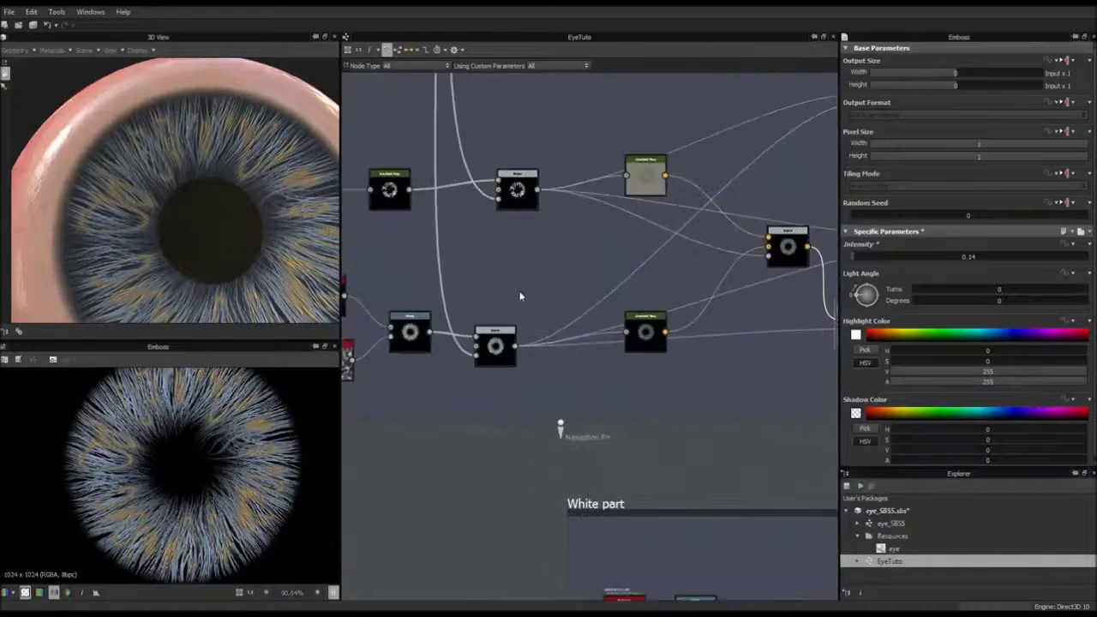
pyautogui.moveTo(659, 295); pyautogui.dragTo(499, 356, button='middle')
pyautogui.click(486, 248)
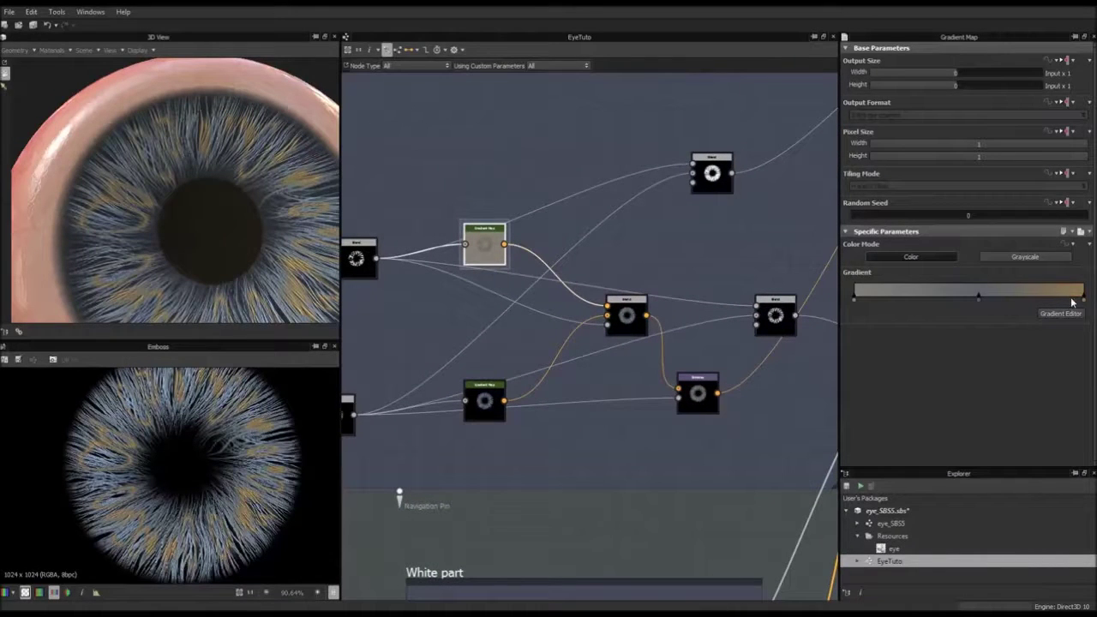
pyautogui.click(1083, 300)
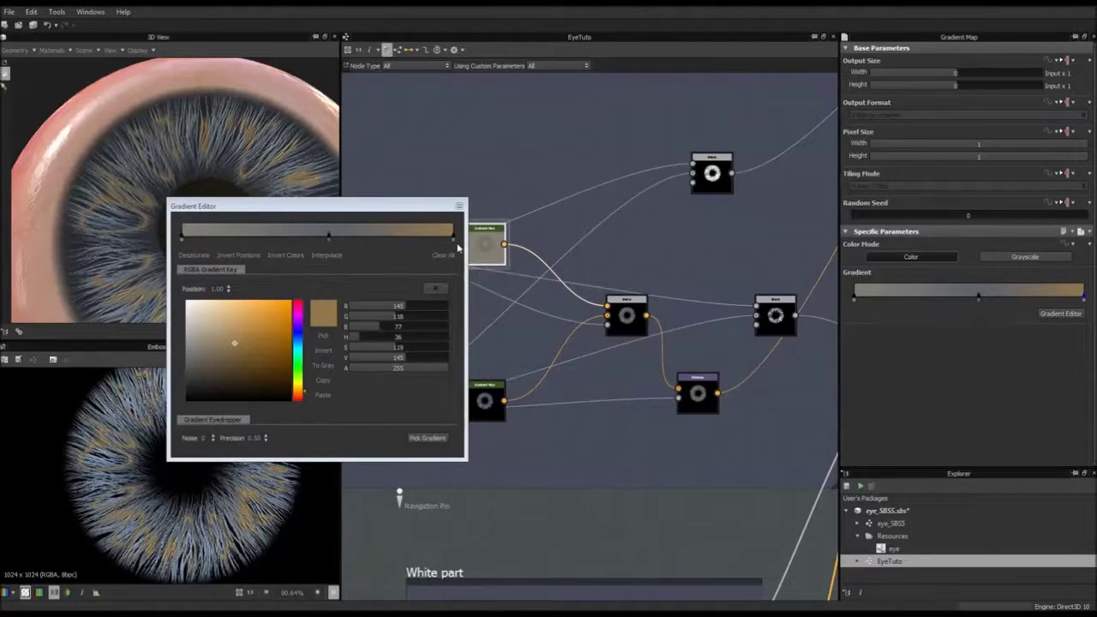
pyautogui.moveTo(298, 390); pyautogui.dragTo(298, 370)
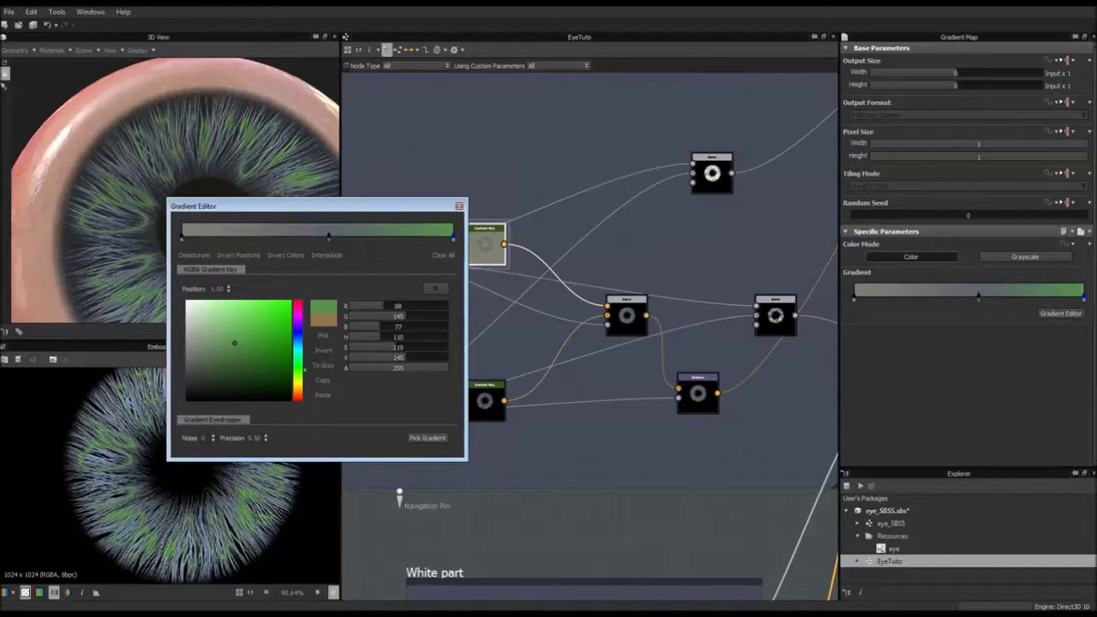
pyautogui.moveTo(234, 343); pyautogui.dragTo(190, 342)
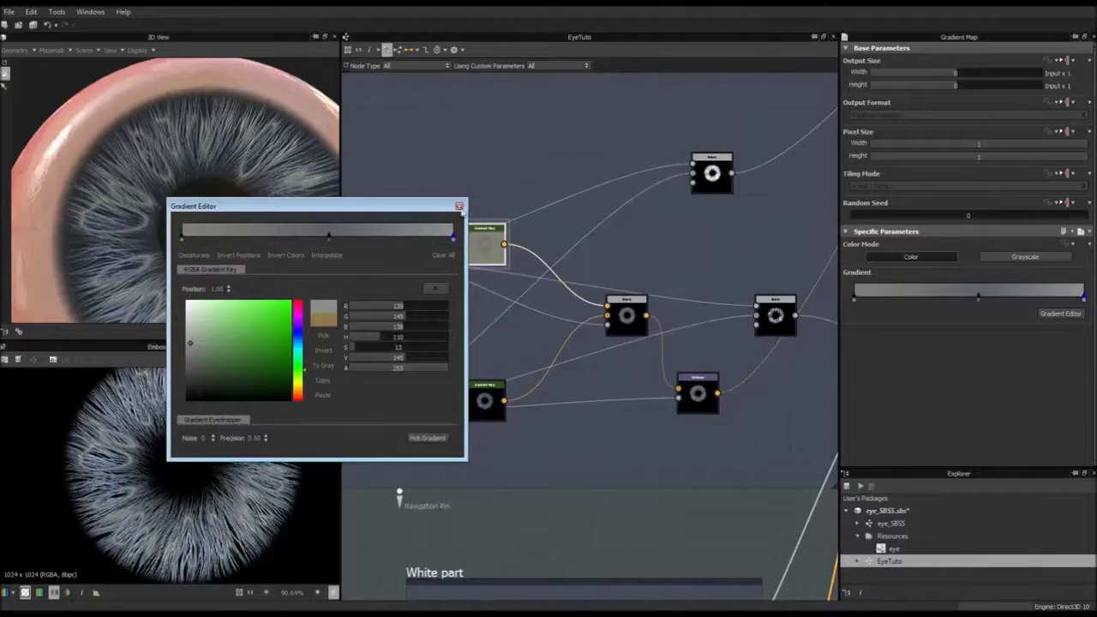
pyautogui.click(460, 206)
pyautogui.moveTo(429, 279); pyautogui.dragTo(502, 289, button='middle')
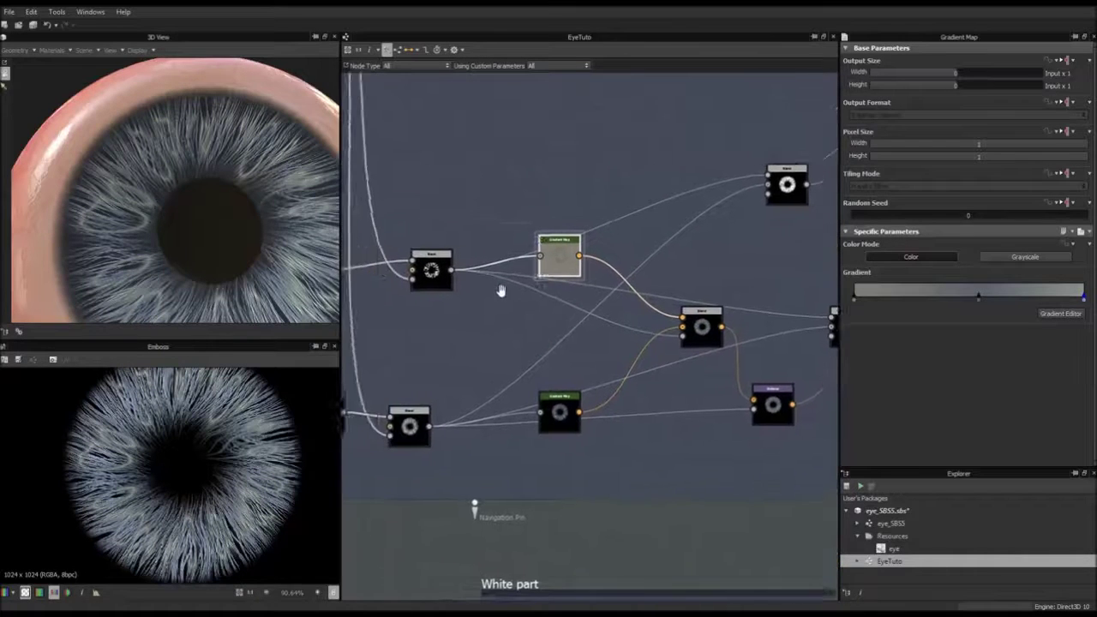
pyautogui.click(419, 266)
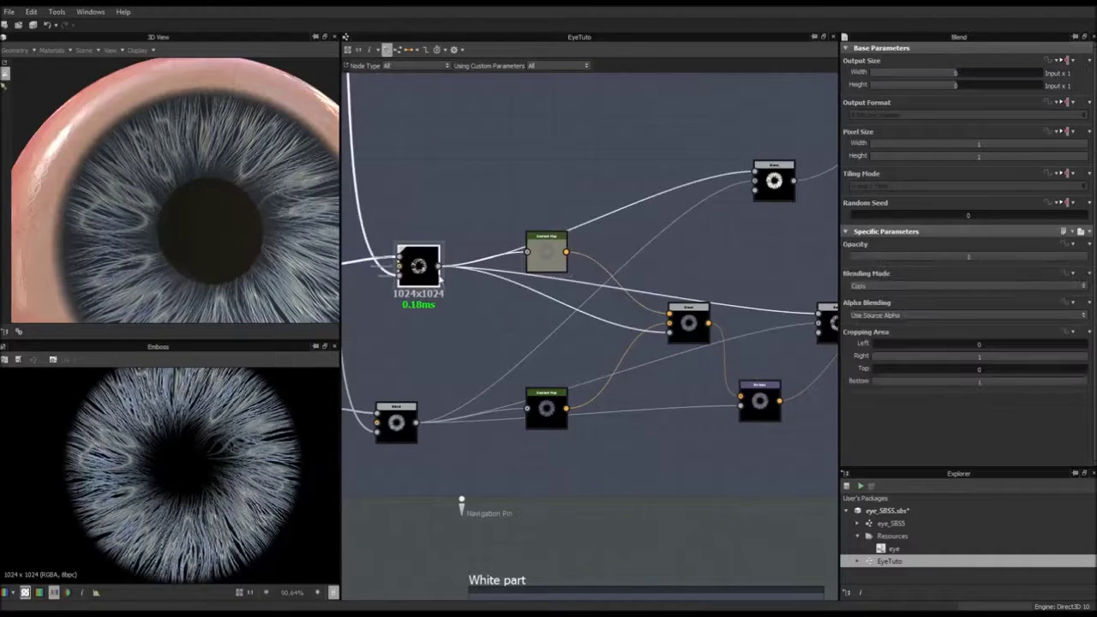
pyautogui.click(426, 314)
pyautogui.click(417, 281)
pyautogui.press('space')
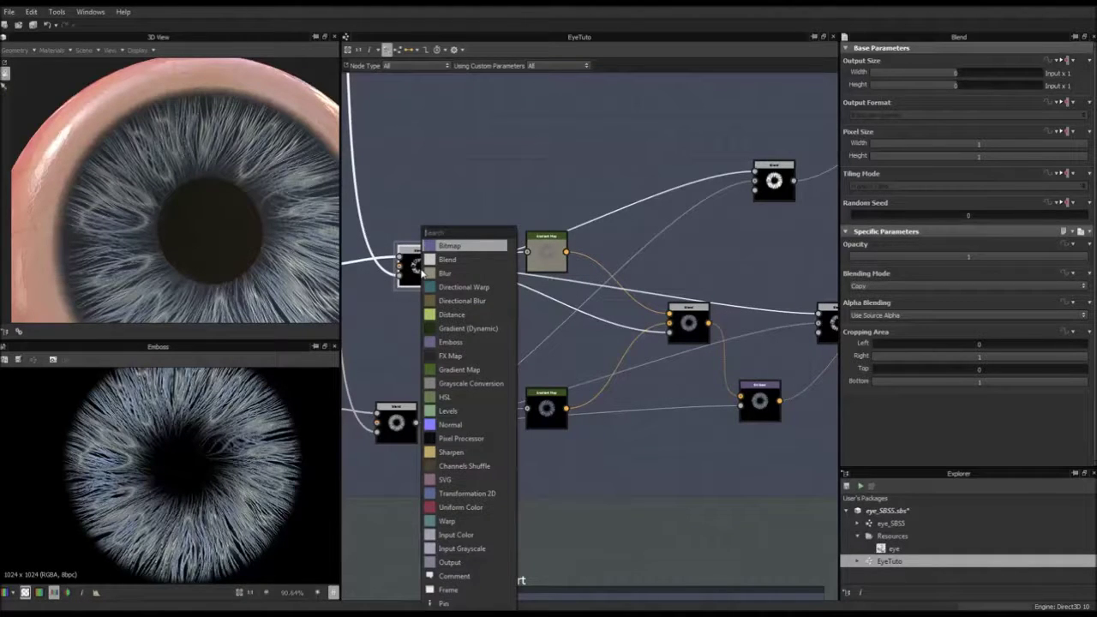
pyautogui.press('Escape')
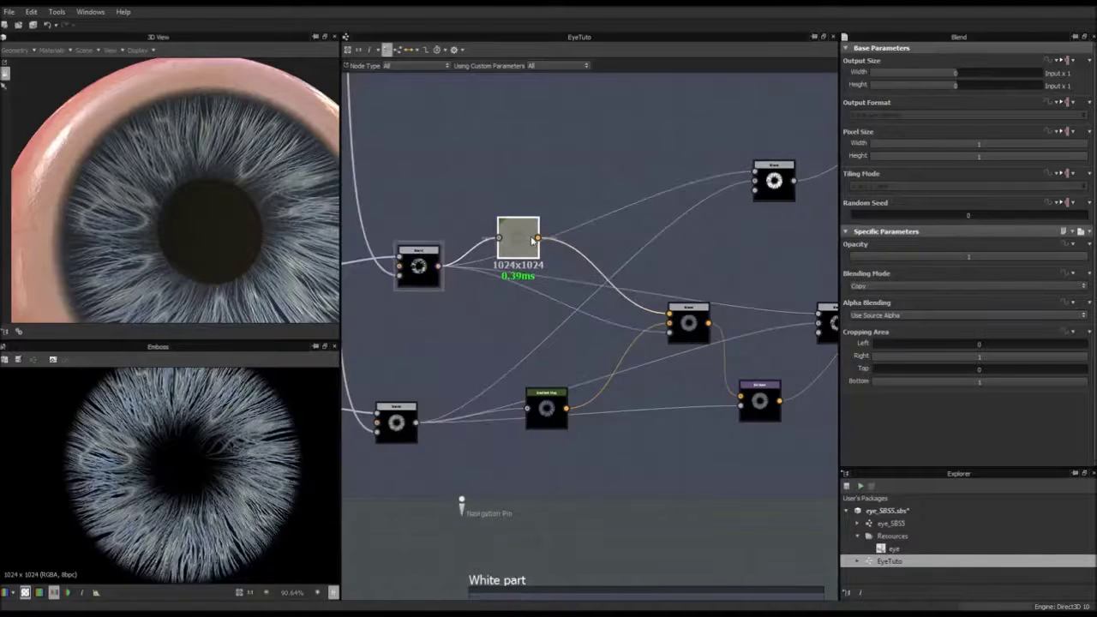
# Reposition the upper Gradient Map, add an Emboss node after it, and connect the upper iris mask Blend to its intensity input
pyautogui.moveTo(532, 241); pyautogui.dragTo(531, 232)
pyautogui.click(520, 238)
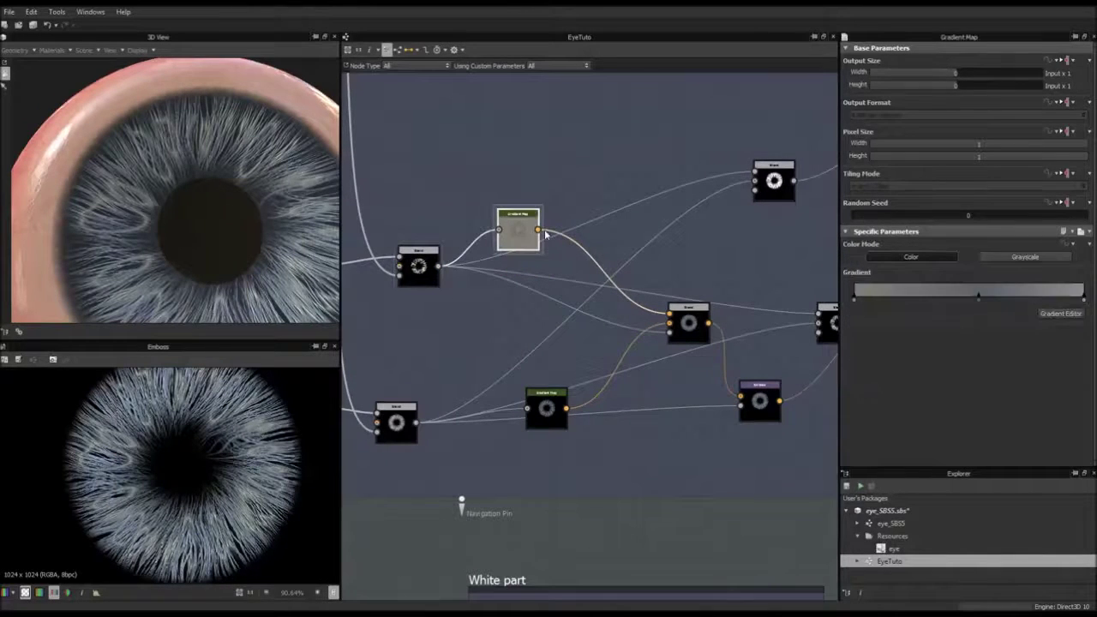
pyautogui.press('space')
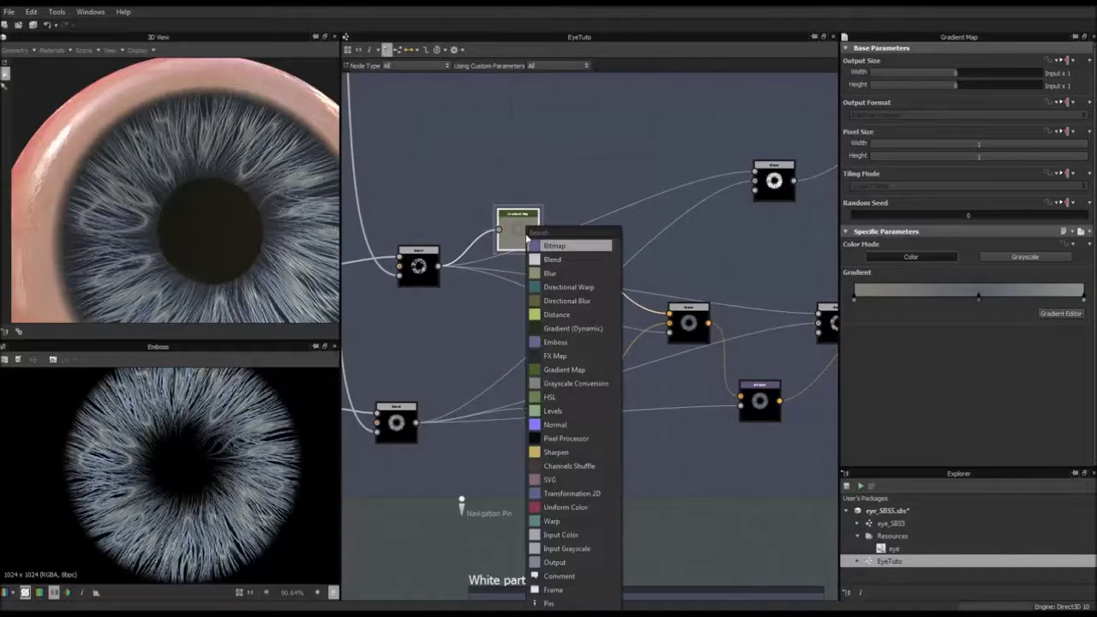
pyautogui.write('emb')
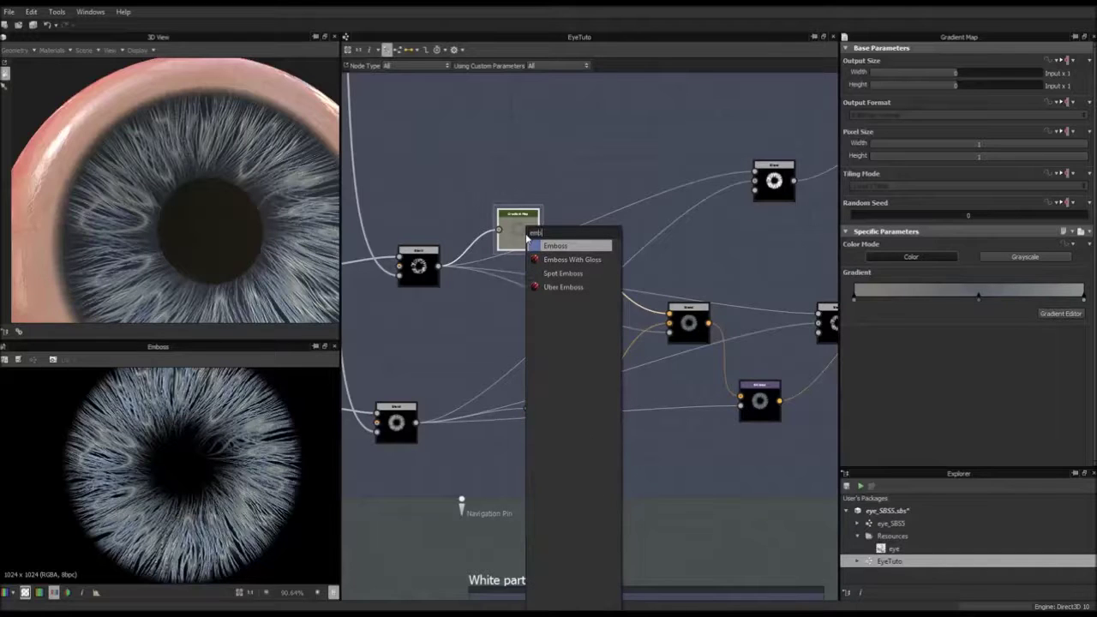
pyautogui.write('oss')
pyautogui.press('Return')
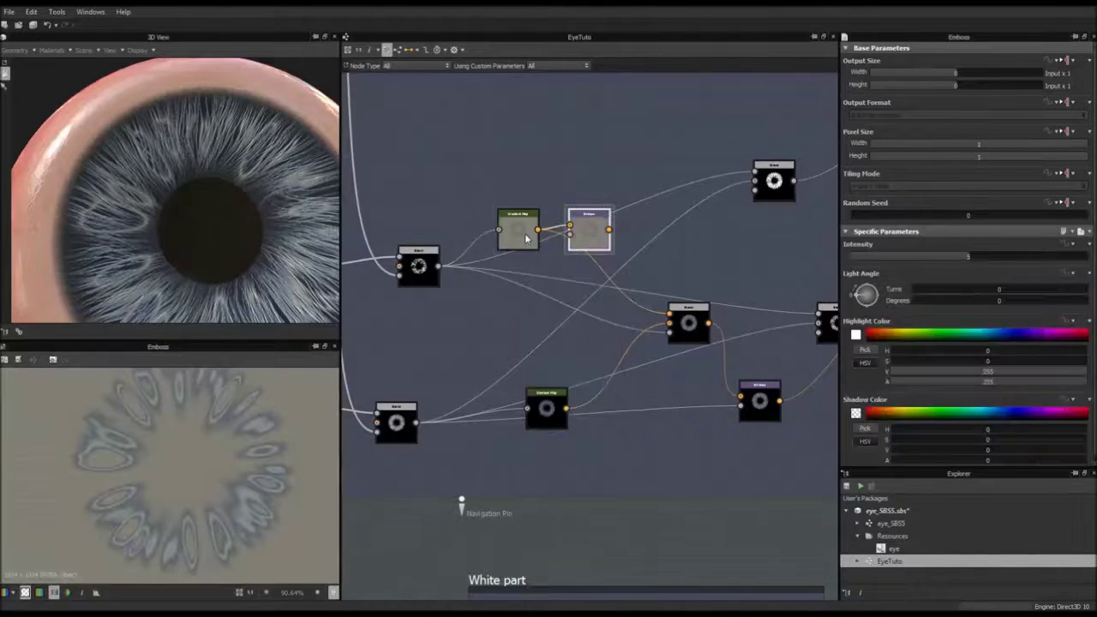
pyautogui.moveTo(439, 267); pyautogui.dragTo(565, 269)
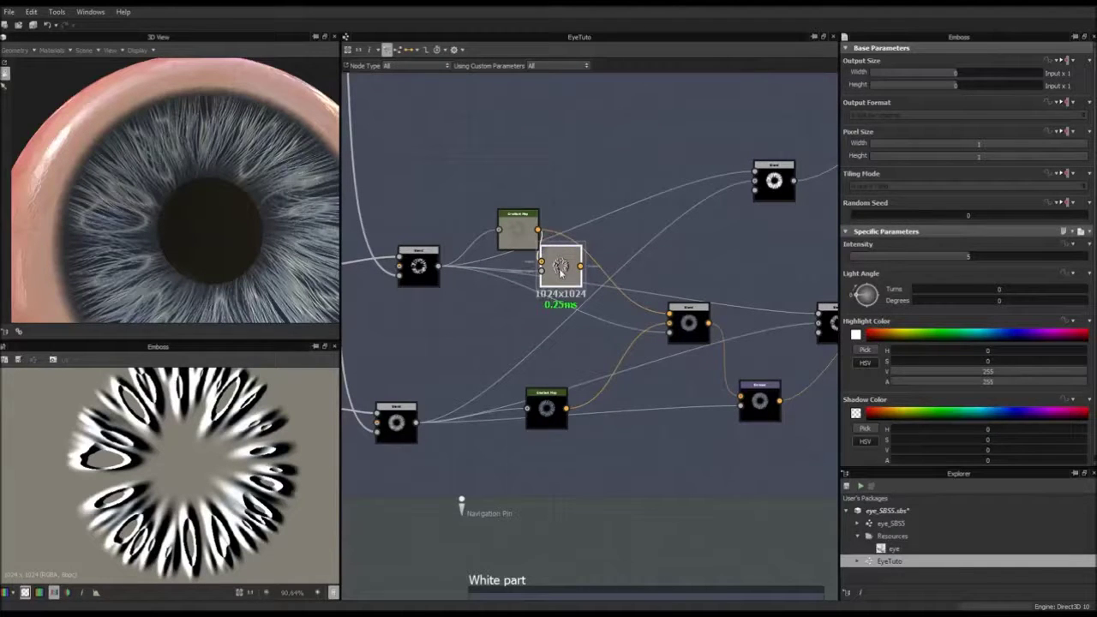
# Set the new Emboss's intensity to 0.22 and connect its output to the foreground of the iris colour Blend
pyautogui.moveTo(965, 260); pyautogui.dragTo(855, 260)
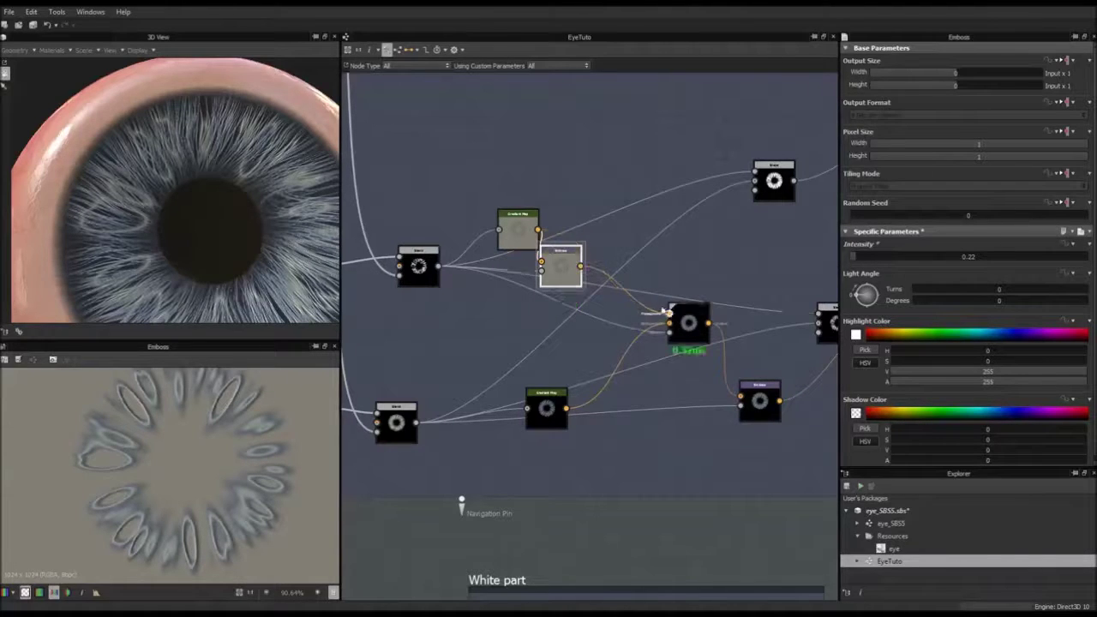
pyautogui.moveTo(215, 220); pyautogui.dragTo(215, 230)
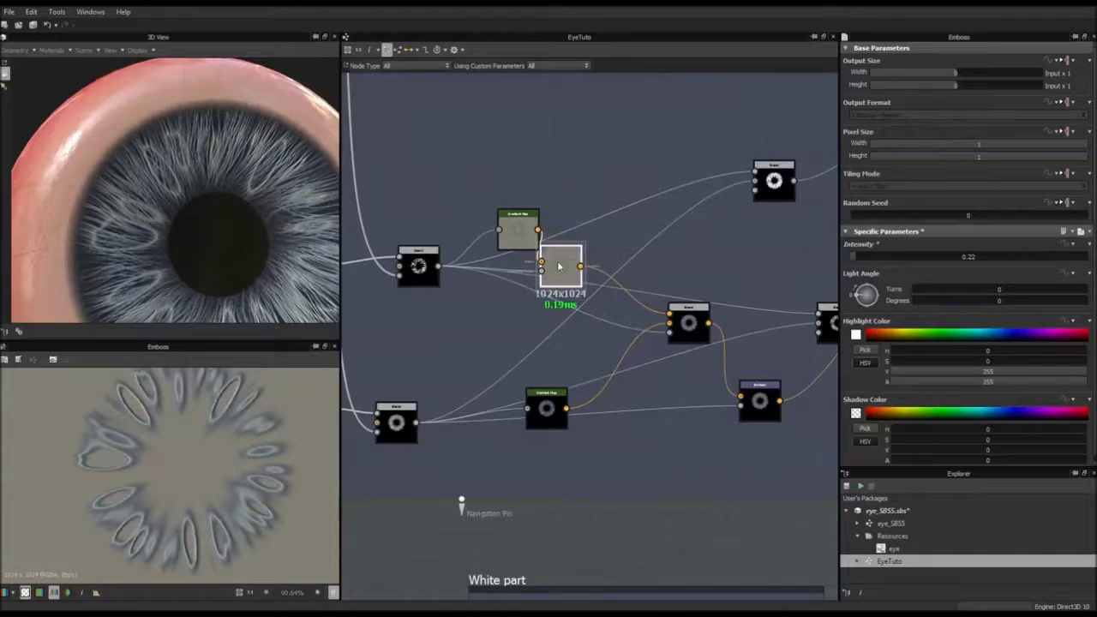
# Raise the upper Emboss's intensity to 0.65 and preview the upper iris mask Blend
pyautogui.moveTo(881, 257); pyautogui.dragTo(865, 259)
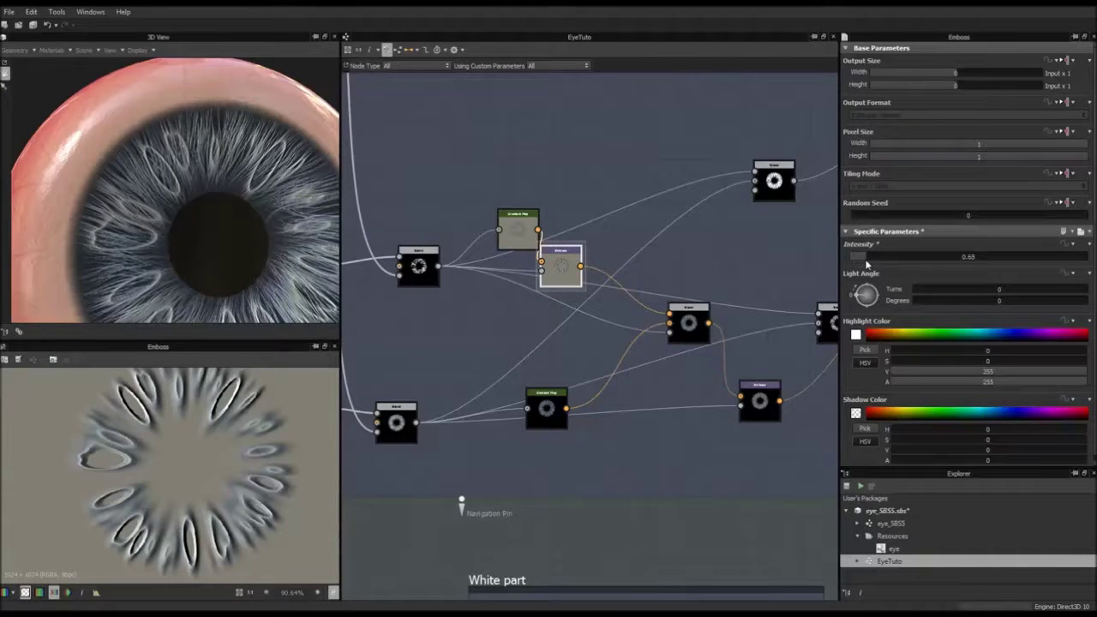
pyautogui.click(435, 267)
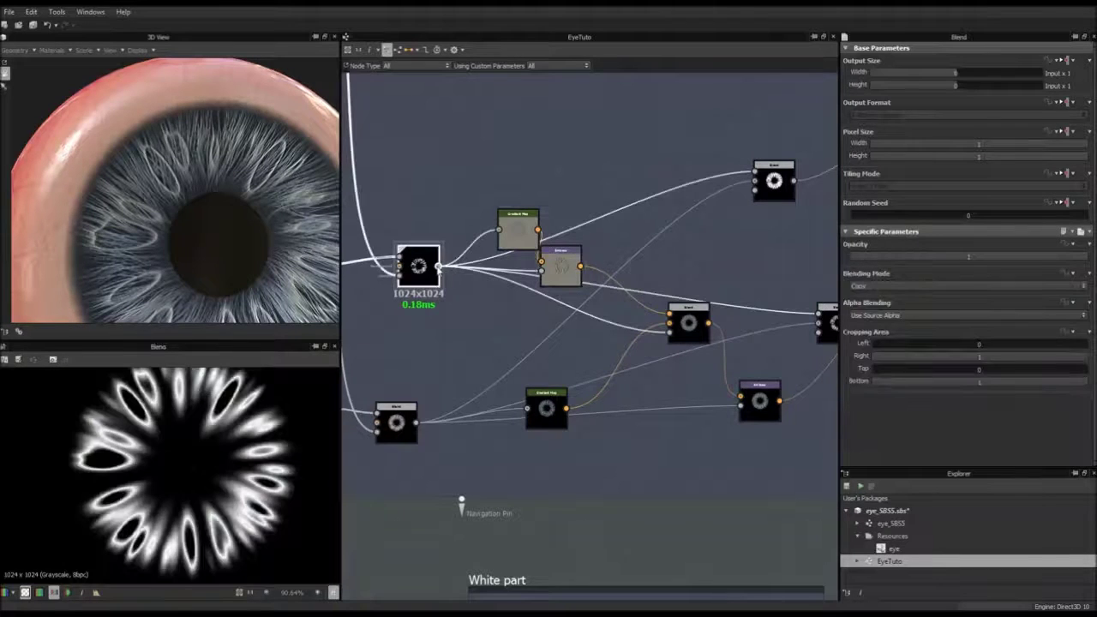
pyautogui.click(417, 267)
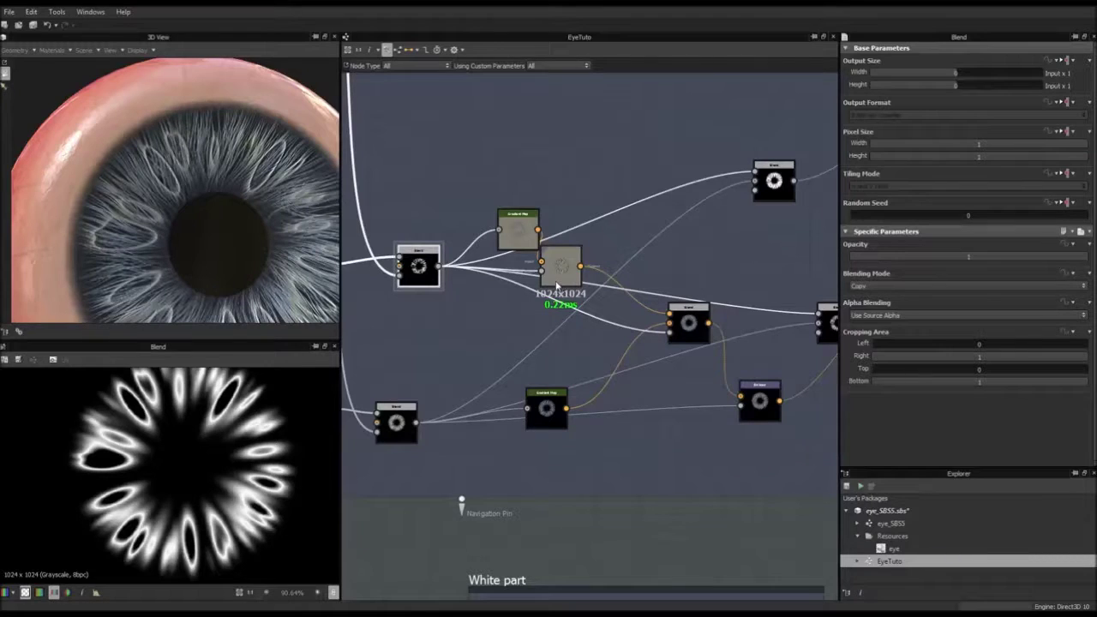
# Change the start key of the grayscale Gradient Map feeding the upper iris mask Blend from black to light grey, value 170
pyautogui.moveTo(443, 274); pyautogui.dragTo(560, 271, button='middle')
pyautogui.click(420, 272)
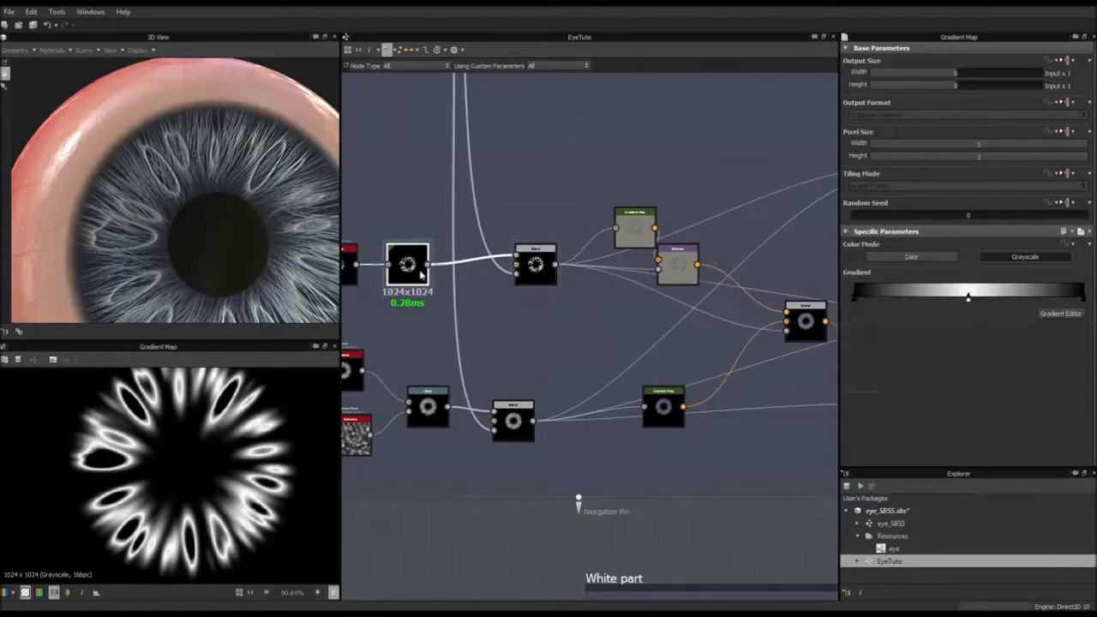
pyautogui.doubleClick(853, 299)
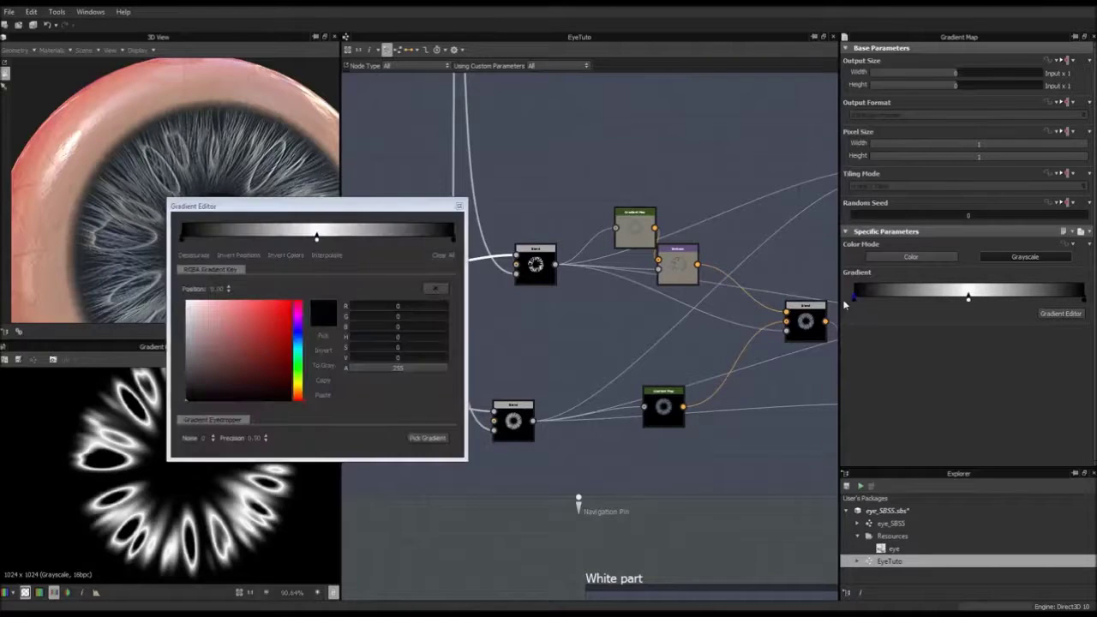
pyautogui.click(182, 237)
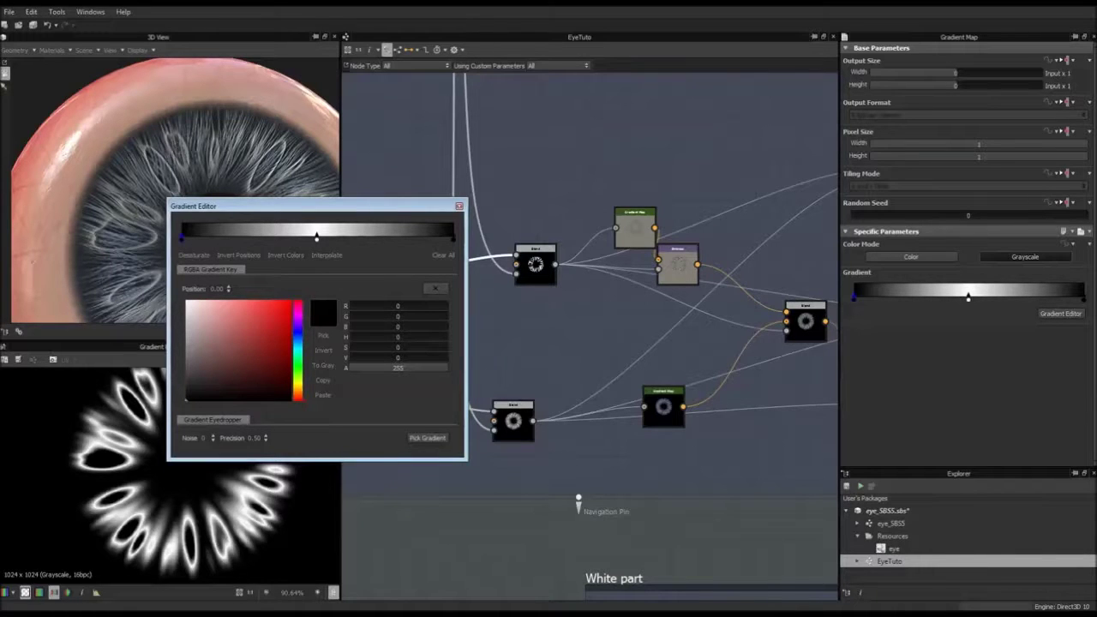
pyautogui.moveTo(186, 399); pyautogui.dragTo(186, 325)
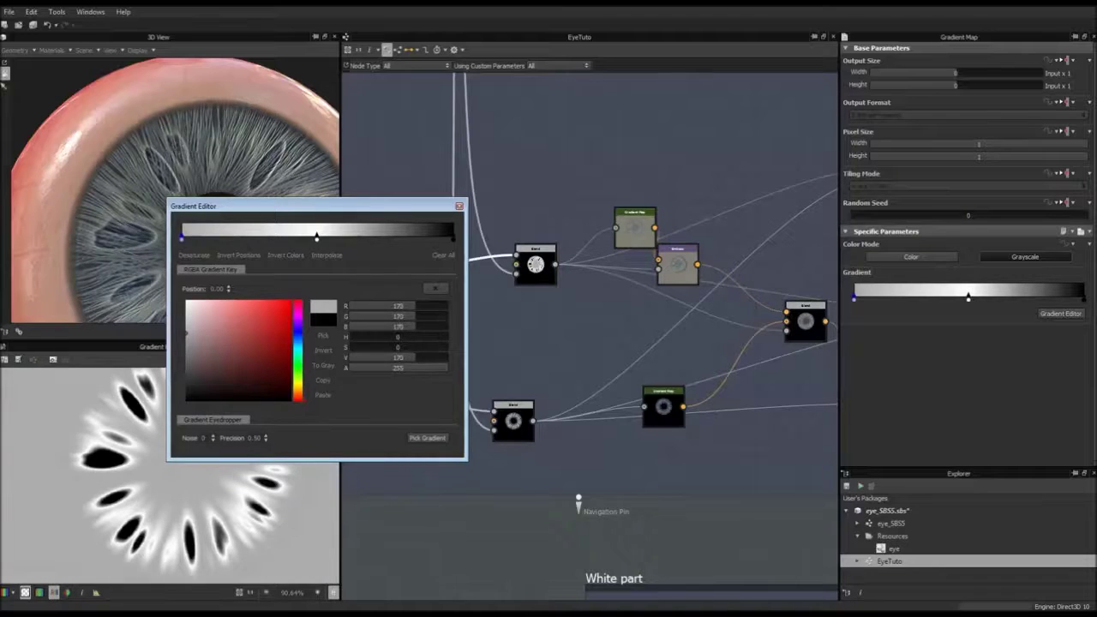
pyautogui.press('Escape')
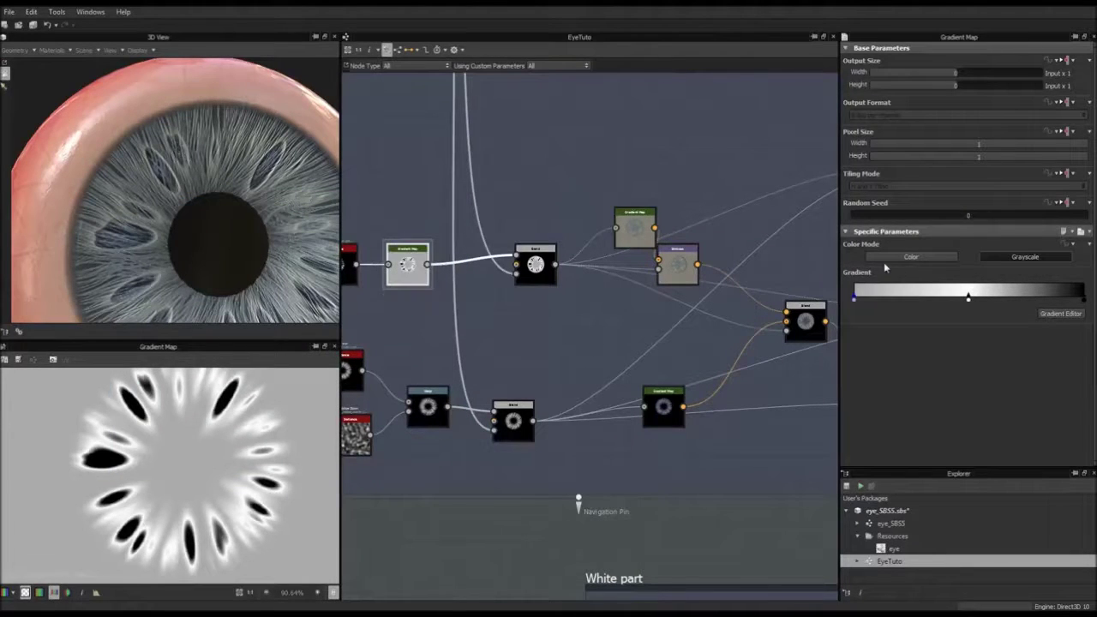
# Preview the upper colour Gradient Map and examine how the lighter mask affects the node chain and the iris on the 3D eye
pyautogui.moveTo(435, 261); pyautogui.dragTo(502, 267, button='middle')
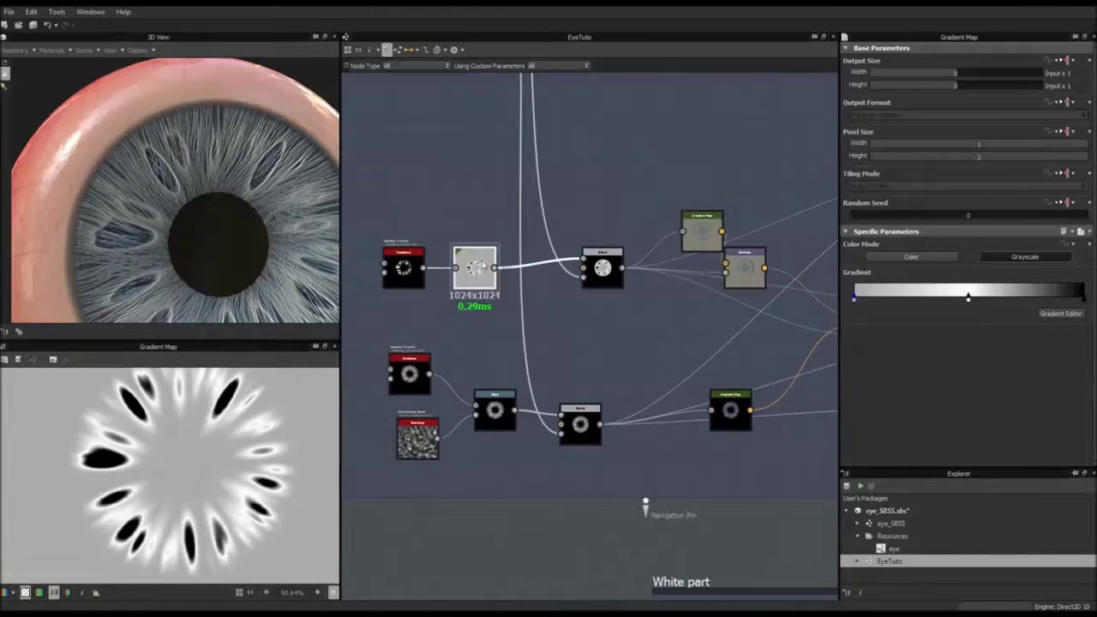
pyautogui.scroll(6, 477, 266)
pyautogui.scroll(-6, 474, 266)
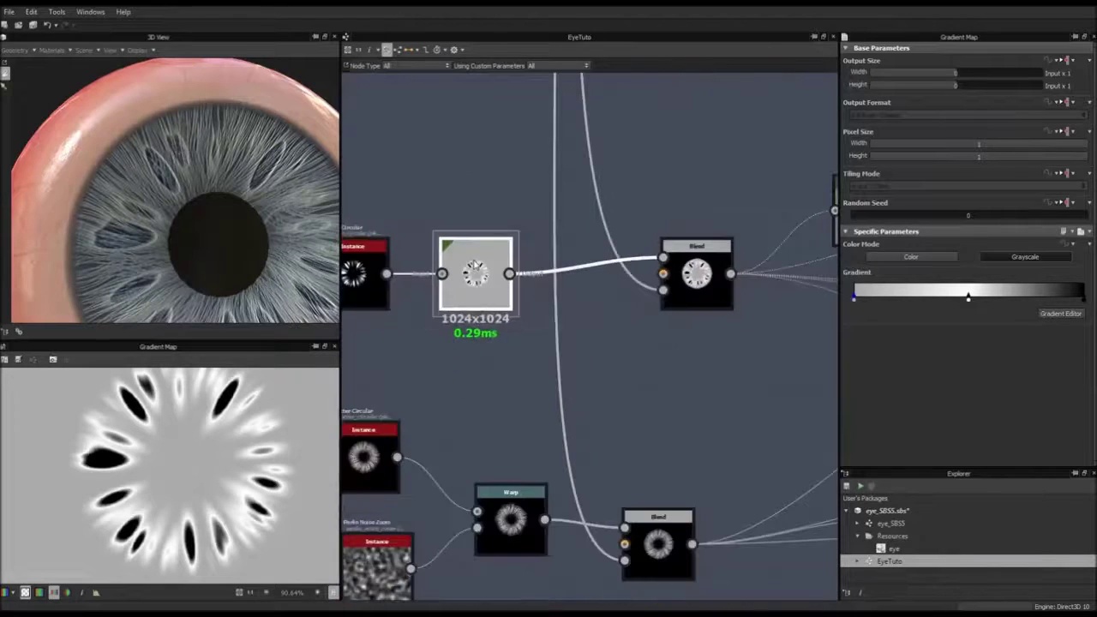
pyautogui.moveTo(717, 257); pyautogui.dragTo(488, 282, button='middle')
pyautogui.doubleClick(640, 238)
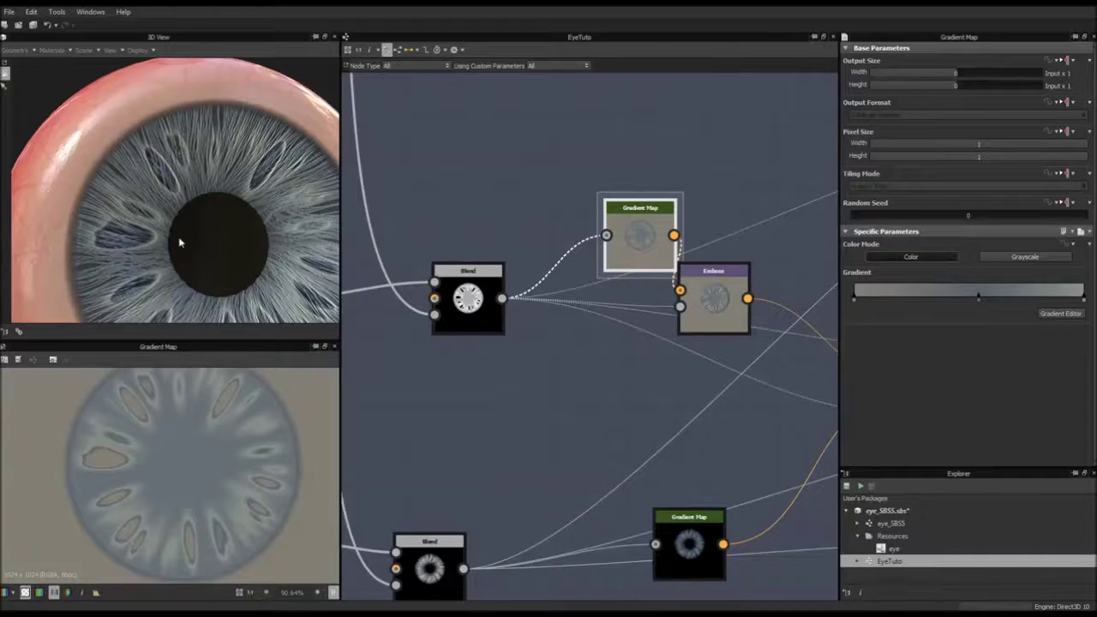
pyautogui.scroll(-3, 196, 245)
pyautogui.scroll(3, 196, 245)
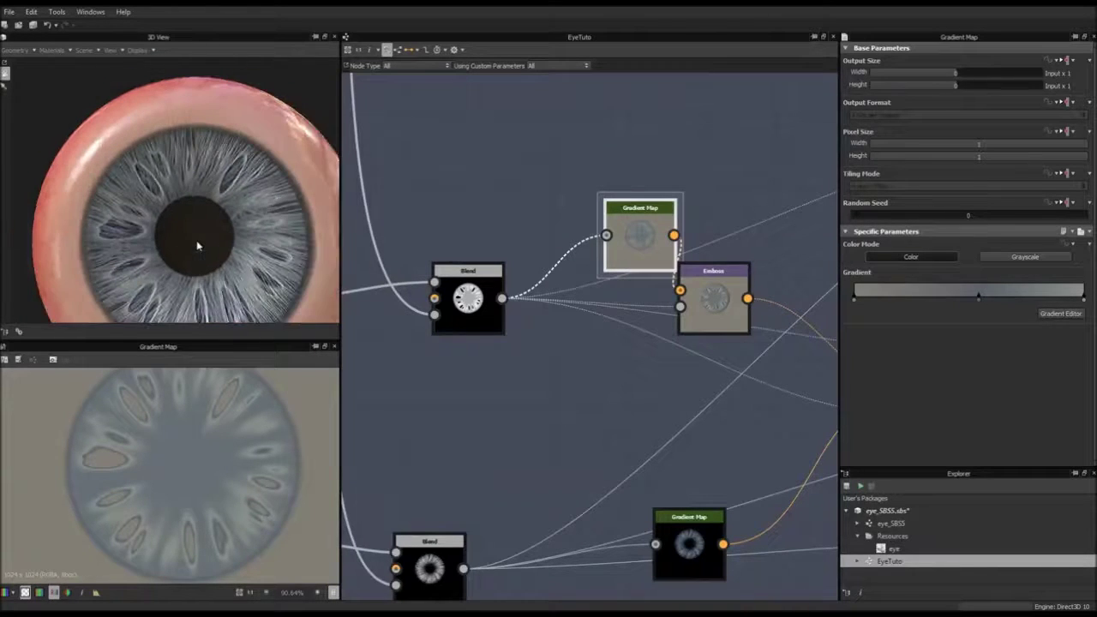
pyautogui.moveTo(477, 240); pyautogui.dragTo(609, 215, button='middle')
pyautogui.scroll(2, 571, 228)
pyautogui.scroll(-3, 570, 228)
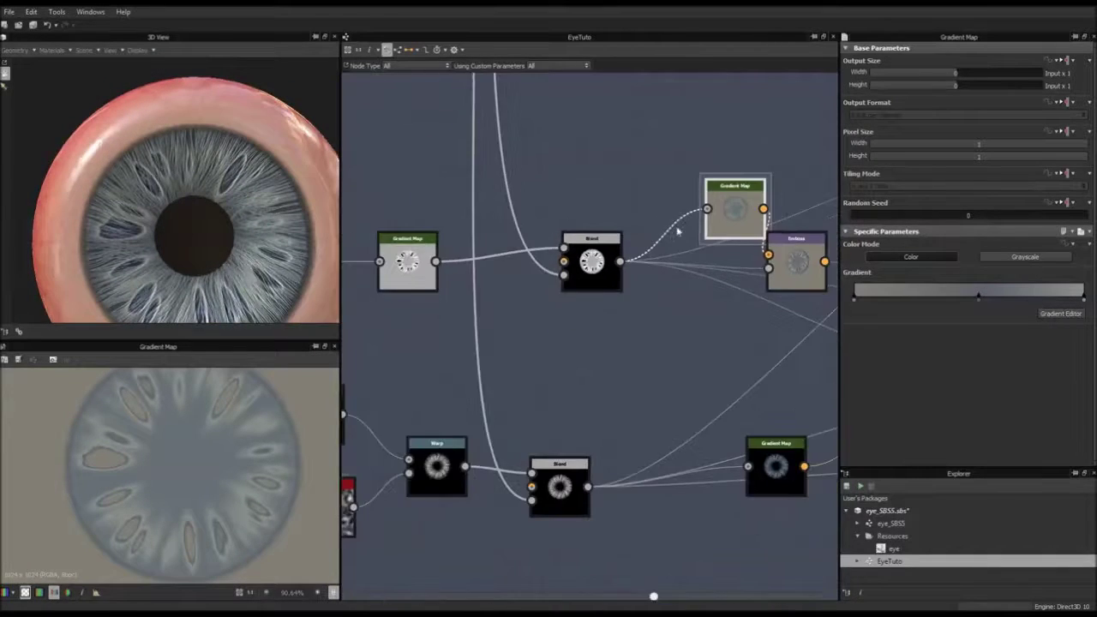
# Move the upper colour Gradient Map slightly away from its Emboss node to tidy the graph
pyautogui.moveTo(677, 231); pyautogui.dragTo(519, 238, button='middle')
pyautogui.scroll(-2, 544, 240)
pyautogui.moveTo(550, 189); pyautogui.dragTo(514, 178)
pyautogui.moveTo(638, 224); pyautogui.dragTo(490, 164, button='middle')
pyautogui.scroll(-1, 491, 163)
# Set the iris colour Blend's opacity to 0.83 and change the upper Gradient Map's end key to dark green
pyautogui.click(670, 279)
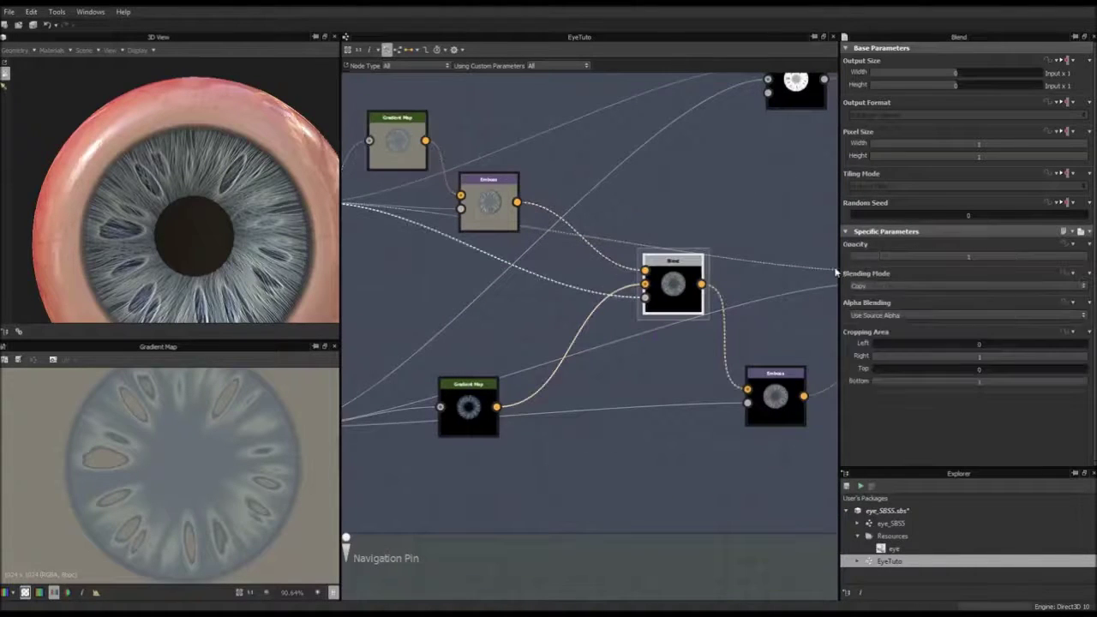
pyautogui.moveTo(1059, 259)
pyautogui.mouseDown()
pyautogui.moveTo(819, 264)
pyautogui.moveTo(1047, 269)
pyautogui.mouseUp()
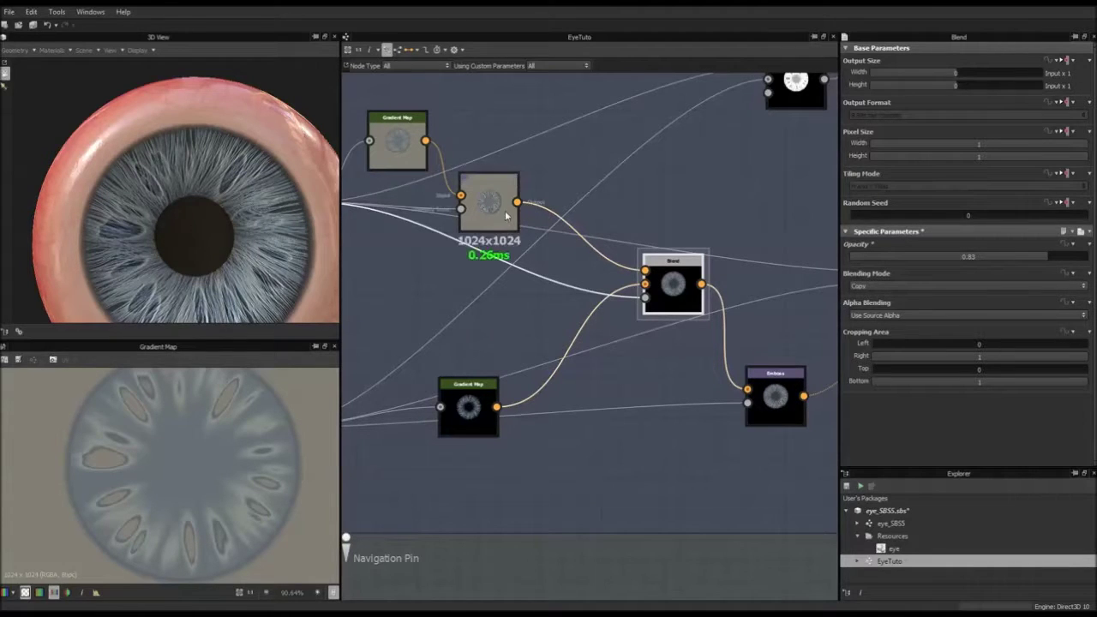
pyautogui.click(409, 135)
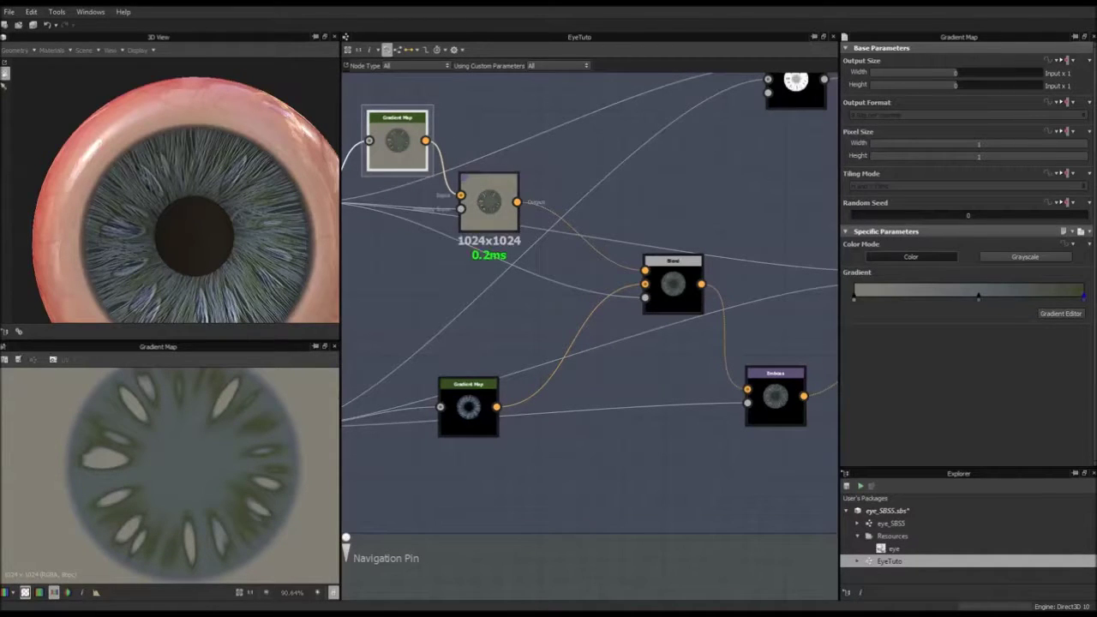
# Try other blending modes on the iris colour Blend, including Subtract, Switch and Overlay
pyautogui.click(672, 287)
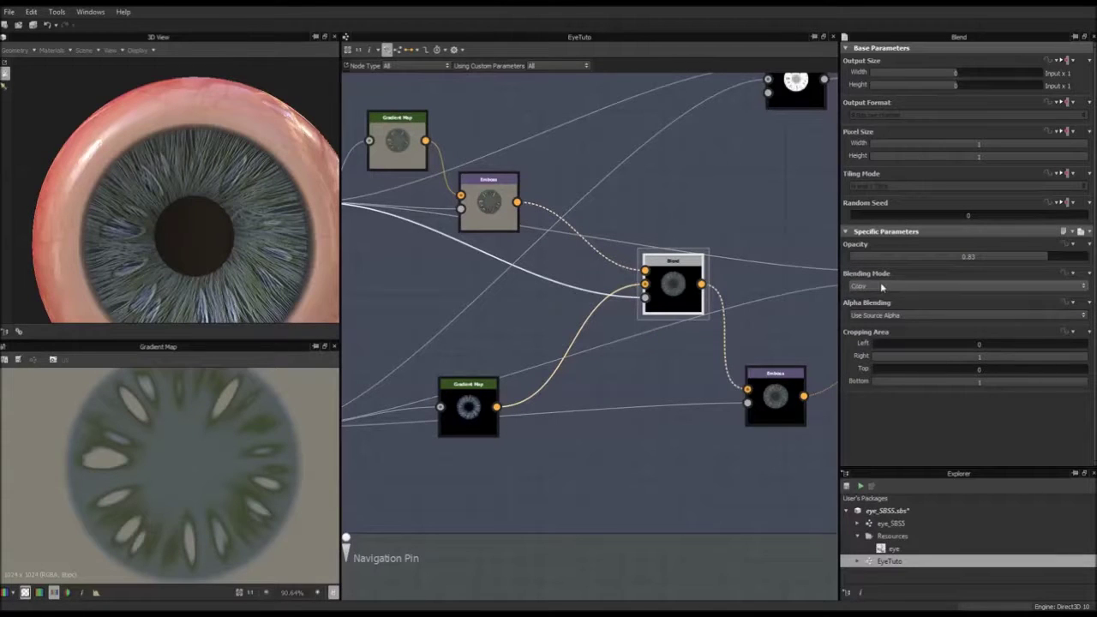
pyautogui.scroll(-4, 880, 285)
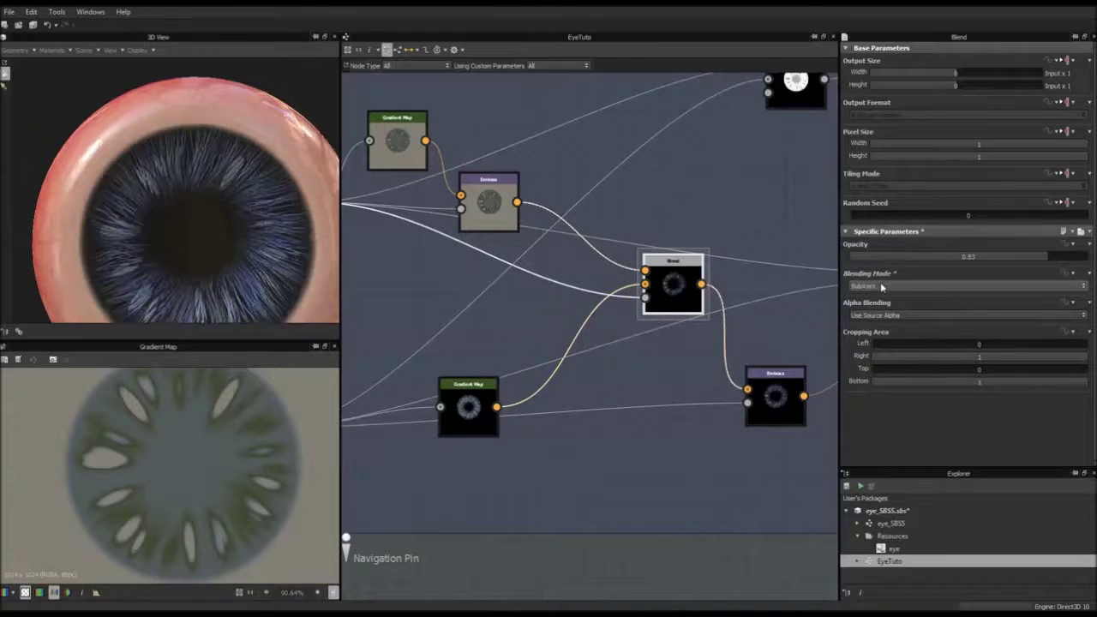
pyautogui.scroll(-3, 880, 285)
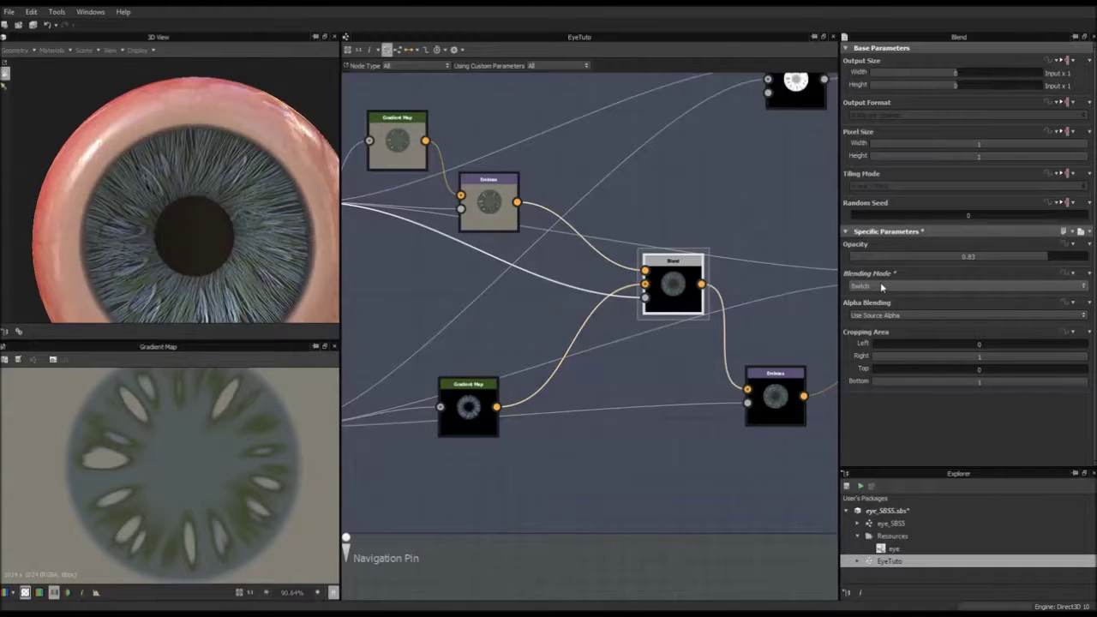
pyautogui.scroll(-1, 880, 285)
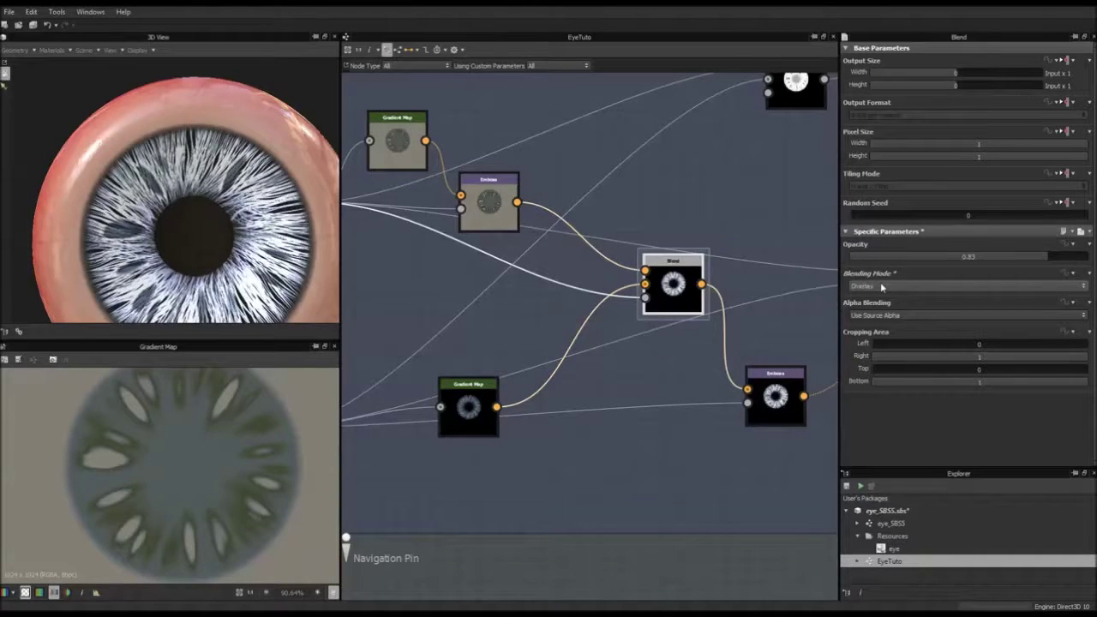
pyautogui.scroll(-2, 879, 283)
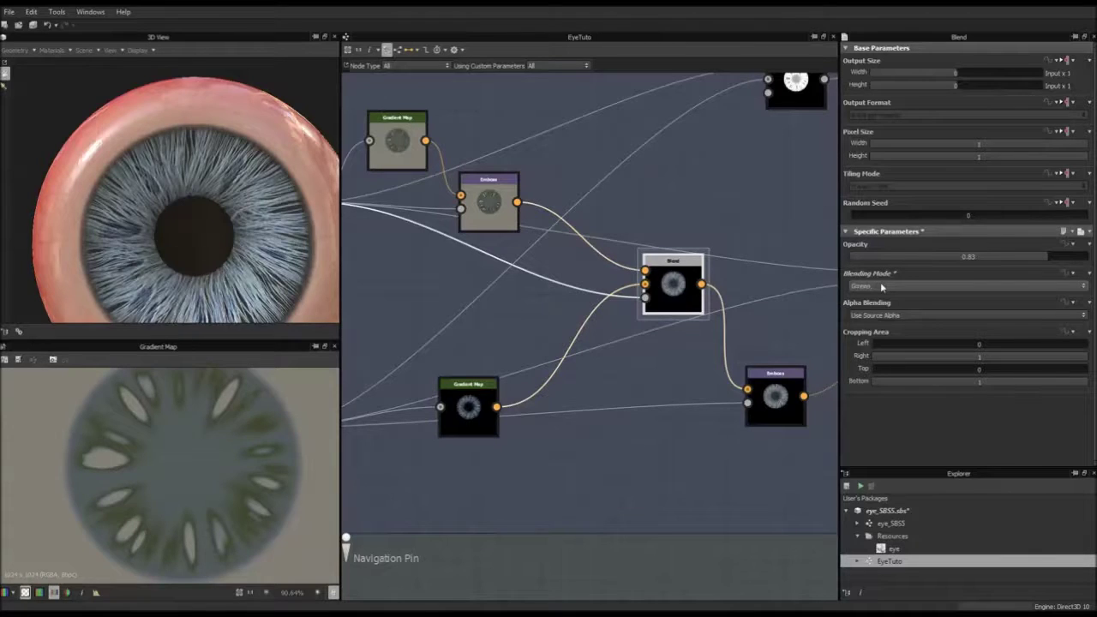
pyautogui.scroll(-2, 880, 286)
pyautogui.scroll(2, 879, 286)
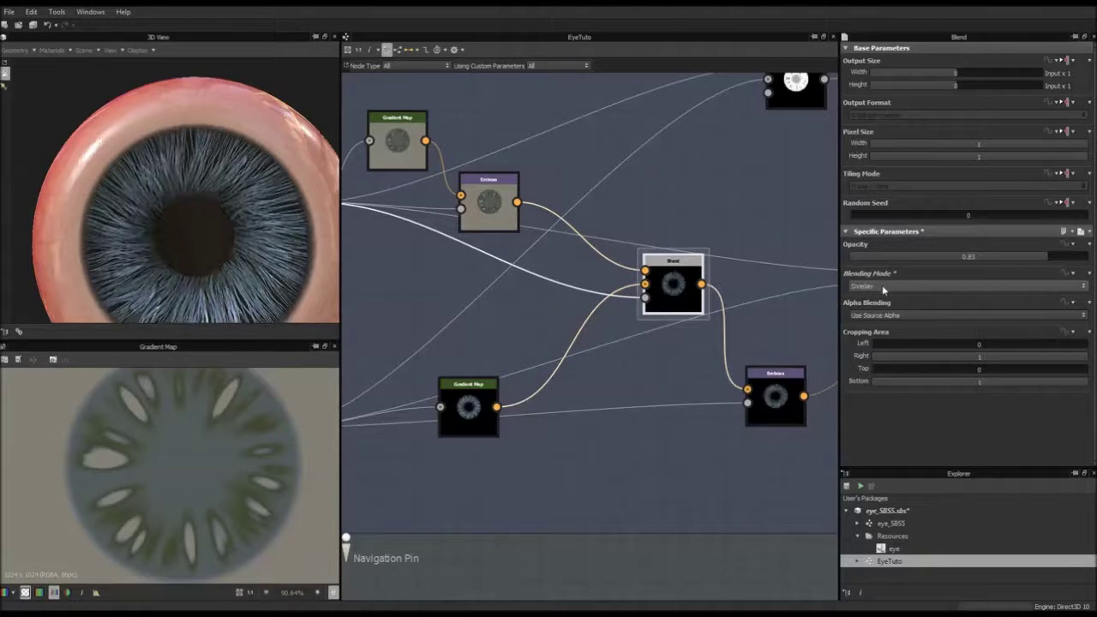
pyautogui.scroll(1, 882, 285)
pyautogui.scroll(-1, 882, 284)
# Try a brighter green for the upper Gradient Map's end key and check it through the iris colour Blend
pyautogui.click(489, 210)
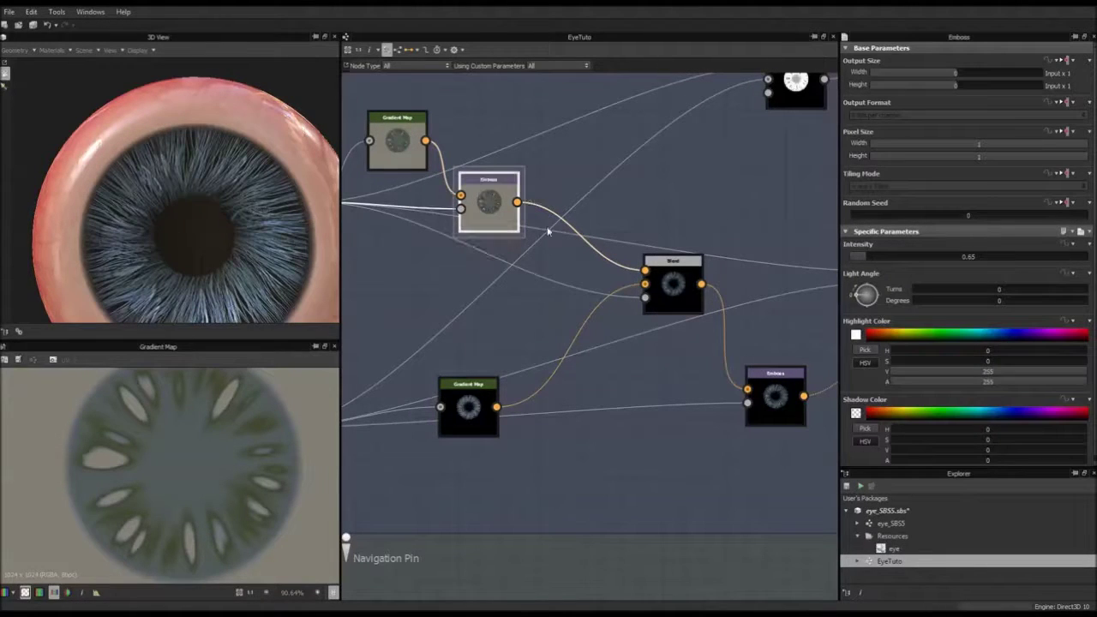
pyautogui.click(396, 142)
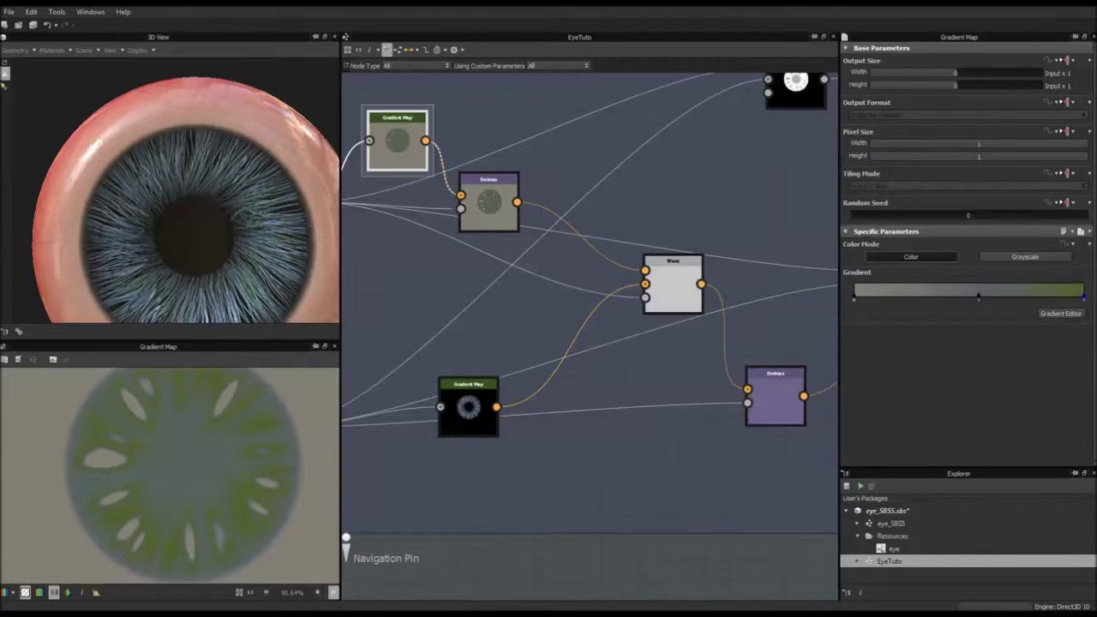
pyautogui.click(673, 283)
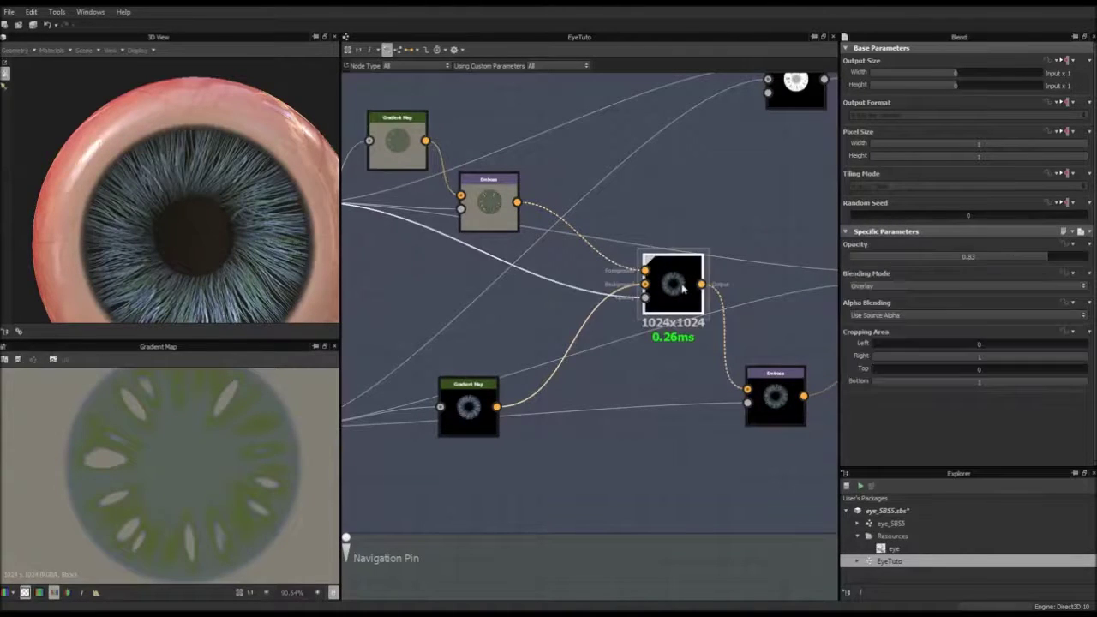
# Try the Add Sub and Multiply blending modes on the iris colour Blend, and return it to Copy
pyautogui.click(887, 286)
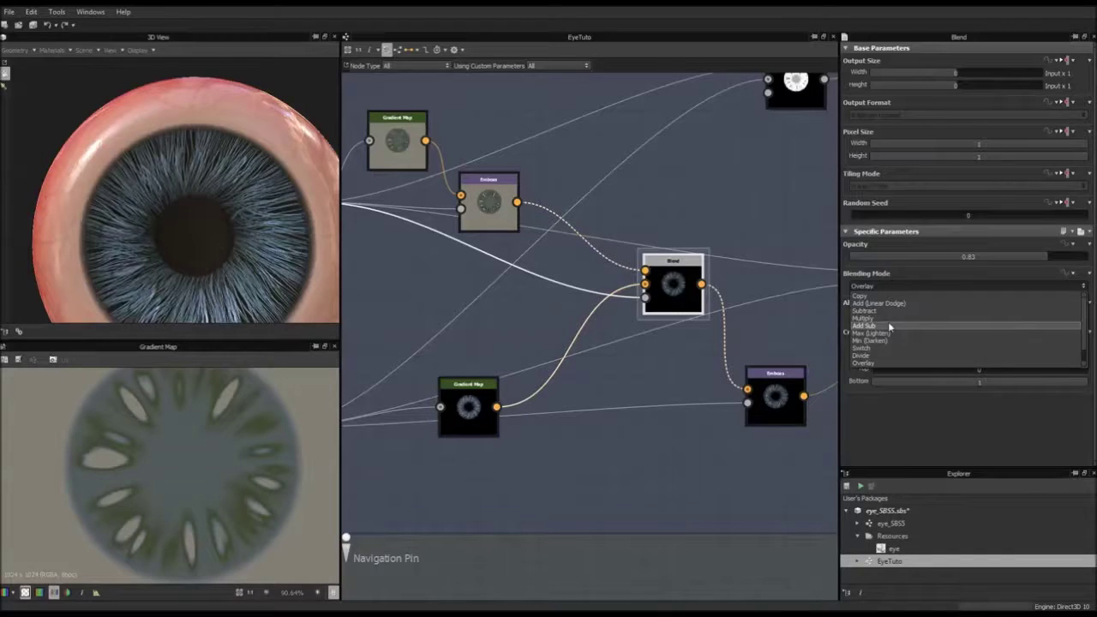
pyautogui.click(888, 324)
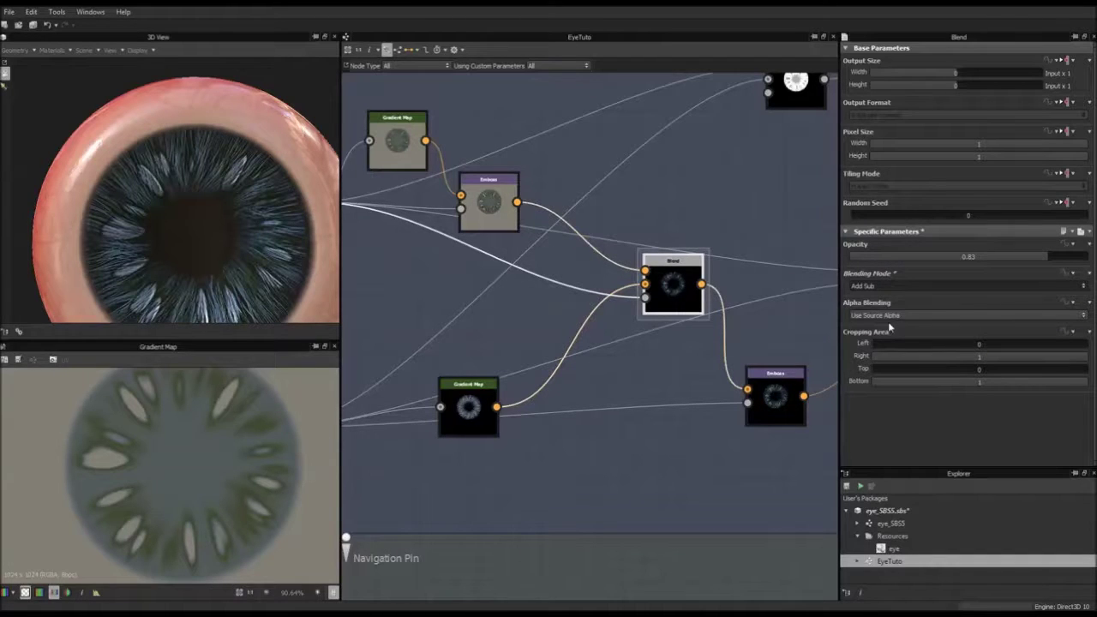
pyautogui.press('Up')
pyautogui.click(892, 284)
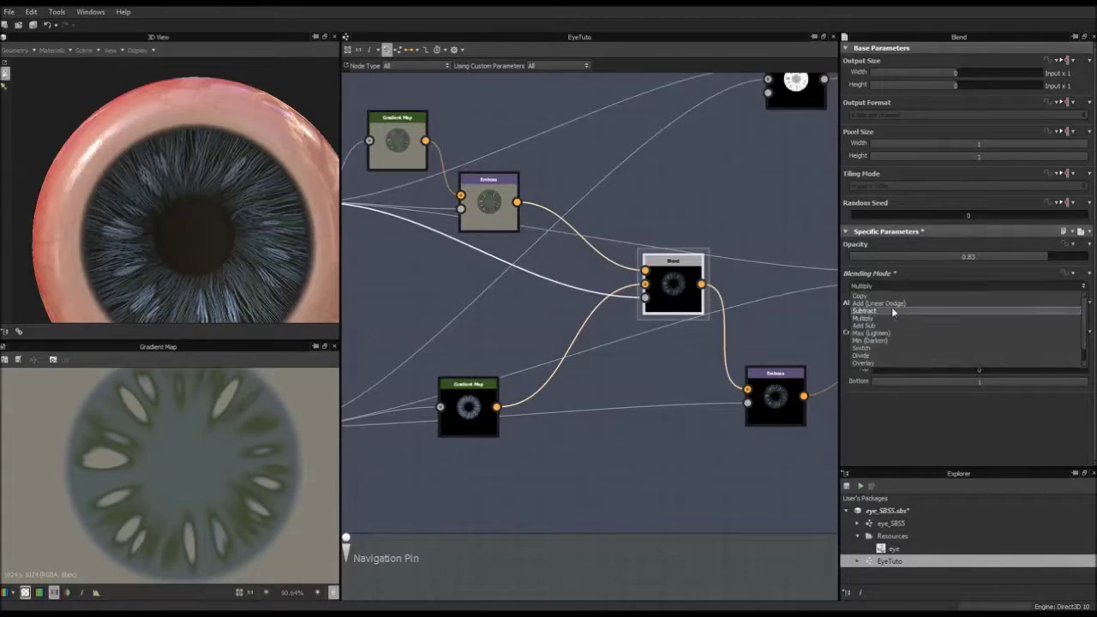
pyautogui.click(892, 306)
pyautogui.press('Up')
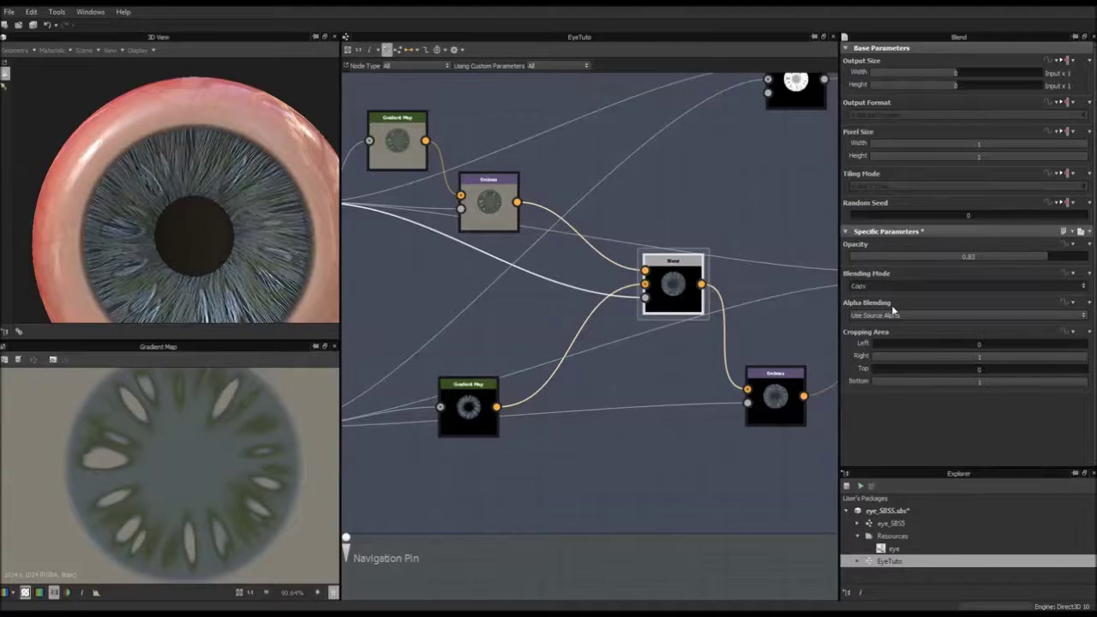
# Preview the upper Emboss and change the upper Gradient Map's end key to a dark olive yellow
pyautogui.scroll(-3, 305, 266)
pyautogui.moveTo(305, 265); pyautogui.dragTo(261, 254)
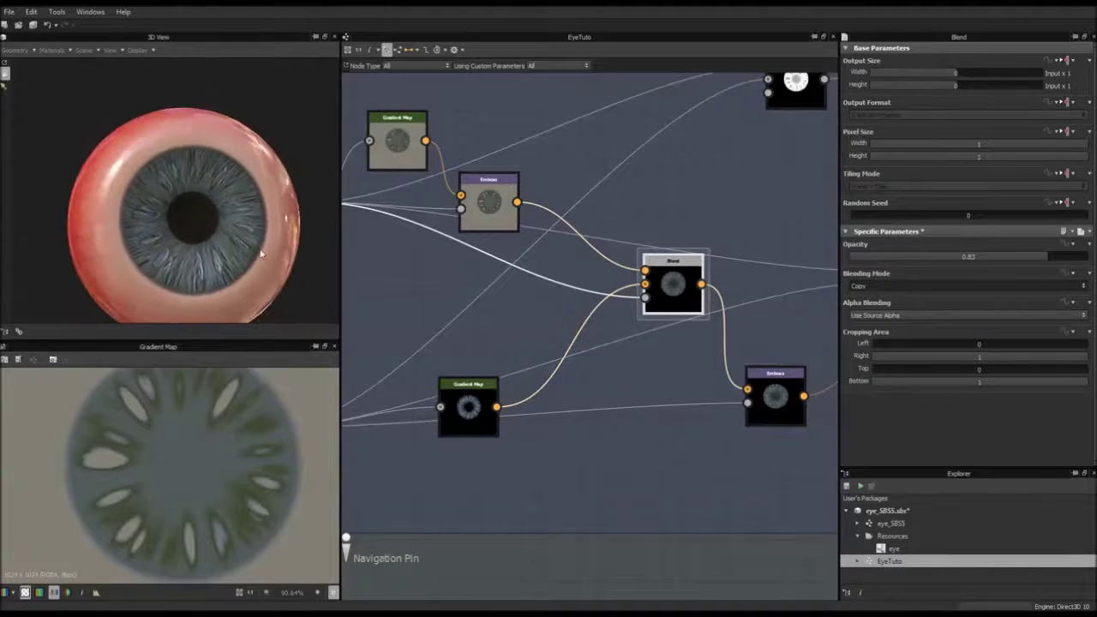
pyautogui.click(488, 210)
pyautogui.click(397, 137)
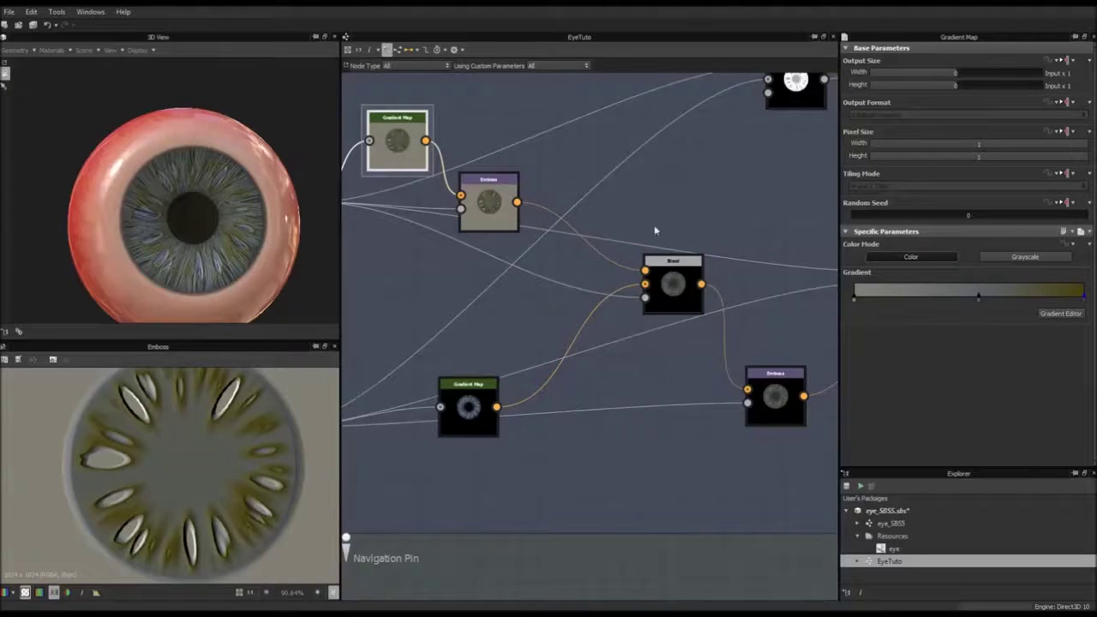
# Set the iris colour Blend's opacity to 0.92 and inspect the iris from an angle on the 3D eye
pyautogui.click(673, 279)
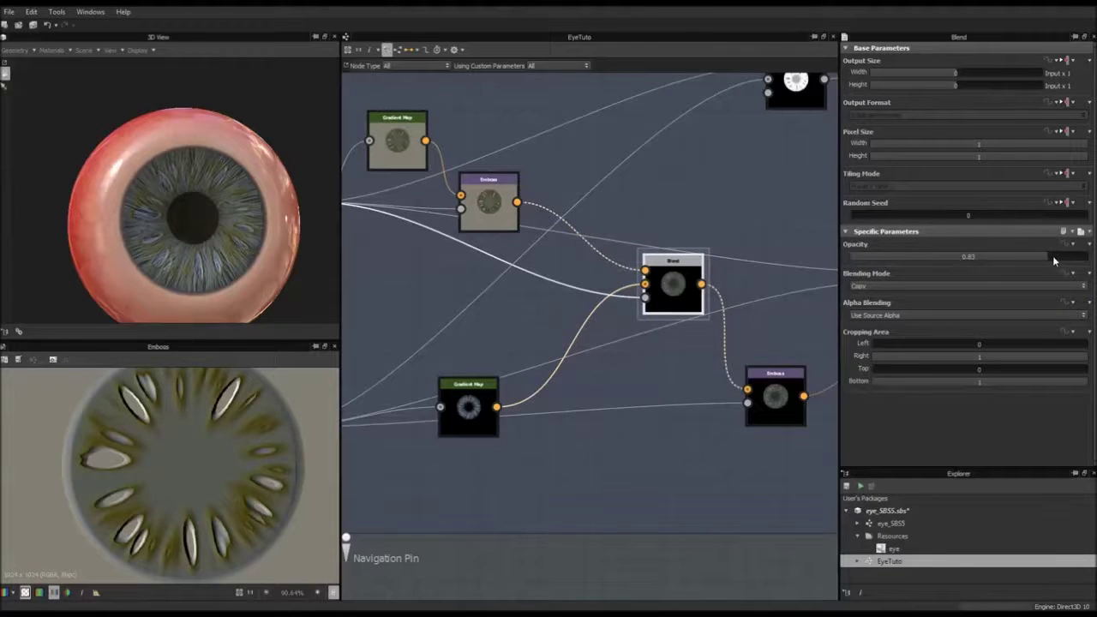
pyautogui.moveTo(1052, 255); pyautogui.dragTo(1071, 256)
pyautogui.moveTo(171, 260); pyautogui.dragTo(180, 240)
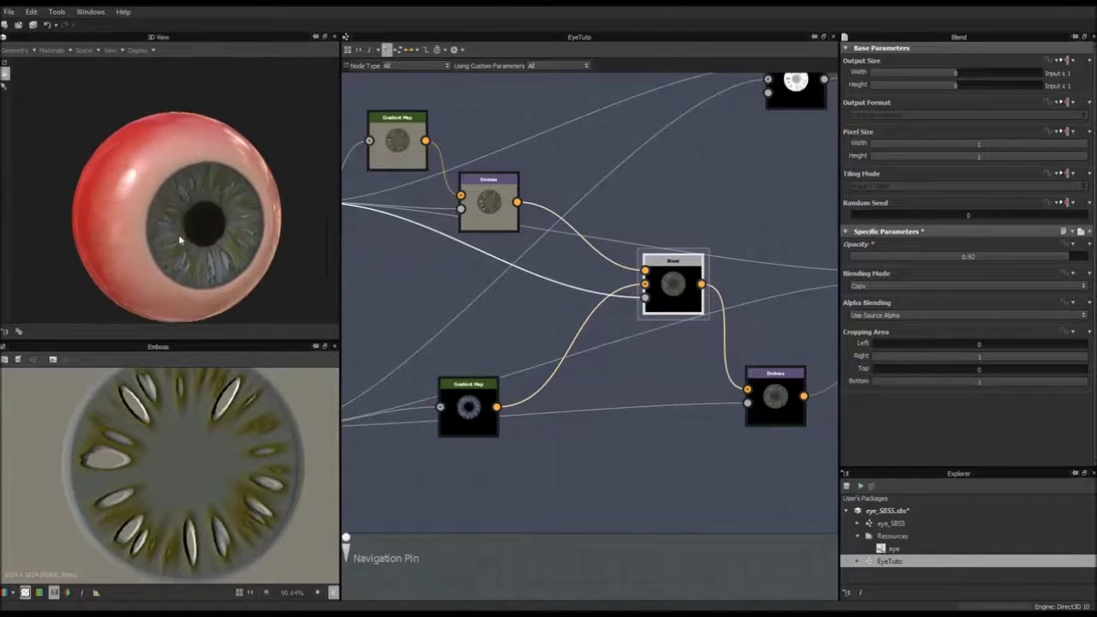
pyautogui.scroll(2, 180, 241)
# Trace the iris colour Blend's mask back to the upper Splatter Circular node and show that node's parameters
pyautogui.moveTo(403, 236); pyautogui.dragTo(630, 304, button='middle')
pyautogui.scroll(4, 548, 292)
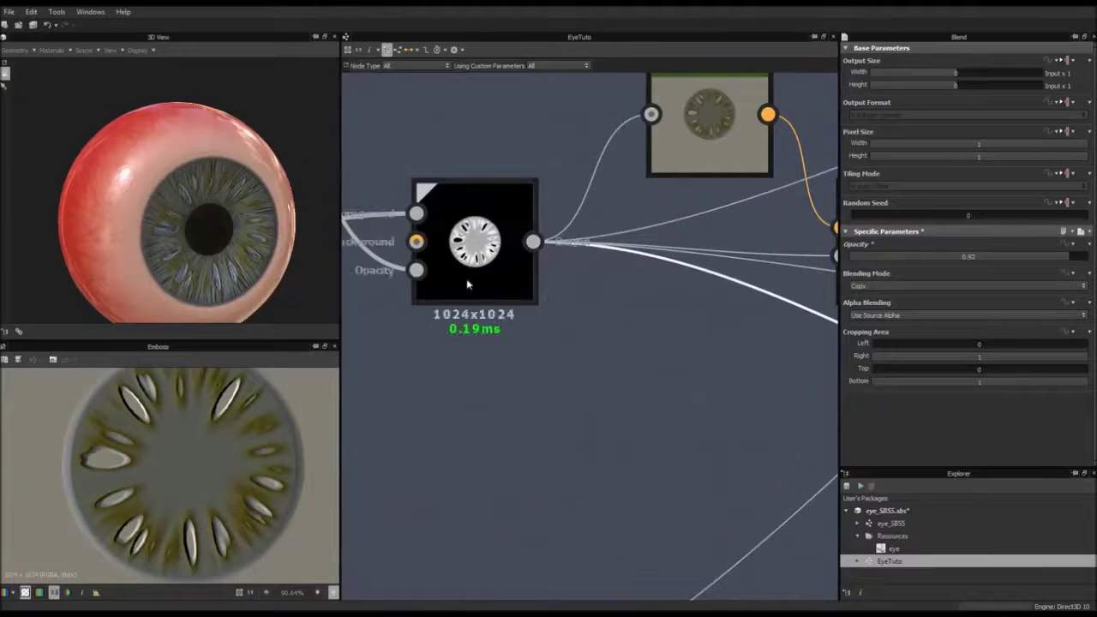
pyautogui.moveTo(467, 282); pyautogui.dragTo(576, 300, button='middle')
pyautogui.scroll(-4, 576, 299)
pyautogui.moveTo(432, 282); pyautogui.dragTo(661, 282, button='middle')
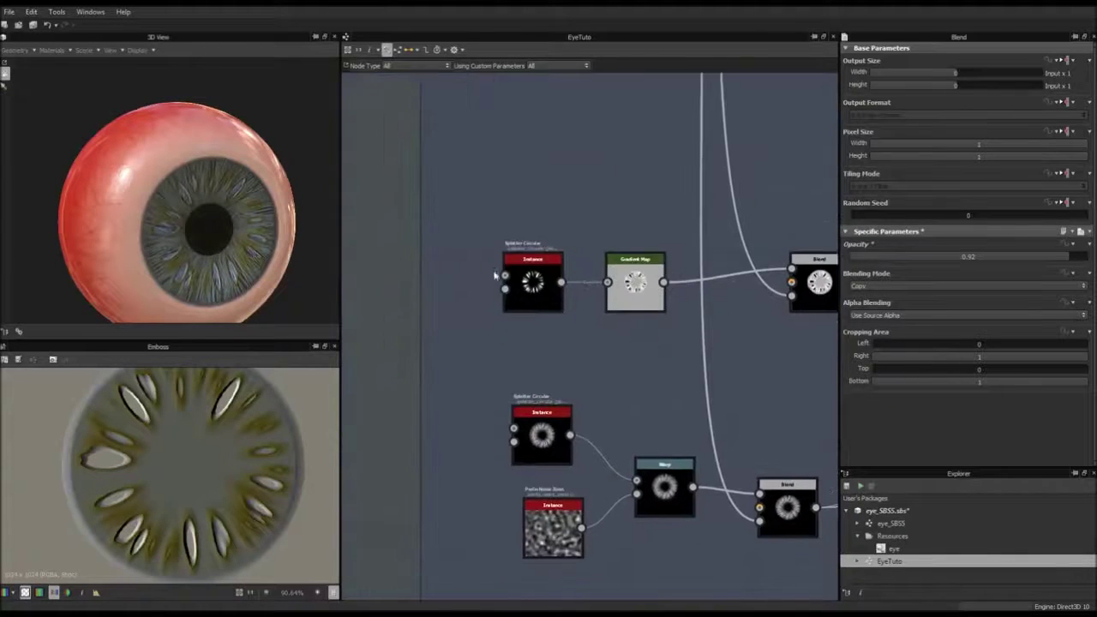
pyautogui.click(533, 280)
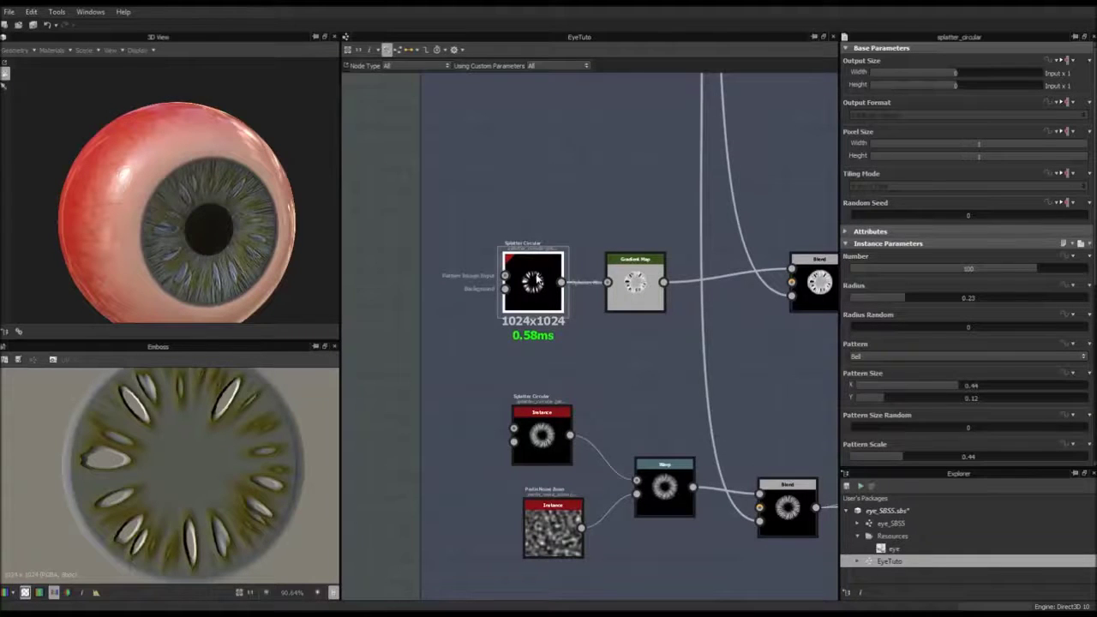
# Move the upper Emboss node slightly up and farther from its Gradient Map in the graph
pyautogui.moveTo(528, 277); pyautogui.dragTo(343, 269, button='middle')
pyautogui.moveTo(588, 284); pyautogui.dragTo(529, 291, button='middle')
pyautogui.scroll(-2, 524, 290)
pyautogui.scroll(2, 660, 284)
pyautogui.scroll(2, 634, 296)
pyautogui.moveTo(769, 280); pyautogui.dragTo(525, 268, button='middle')
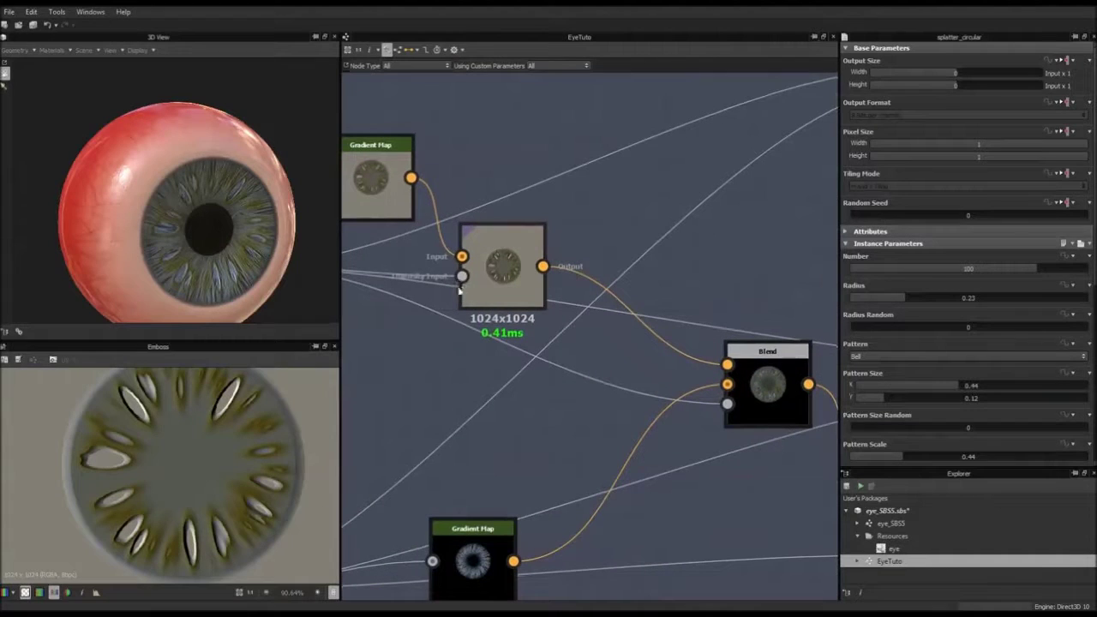
pyautogui.moveTo(526, 268); pyautogui.dragTo(581, 240)
pyautogui.scroll(-2, 474, 257)
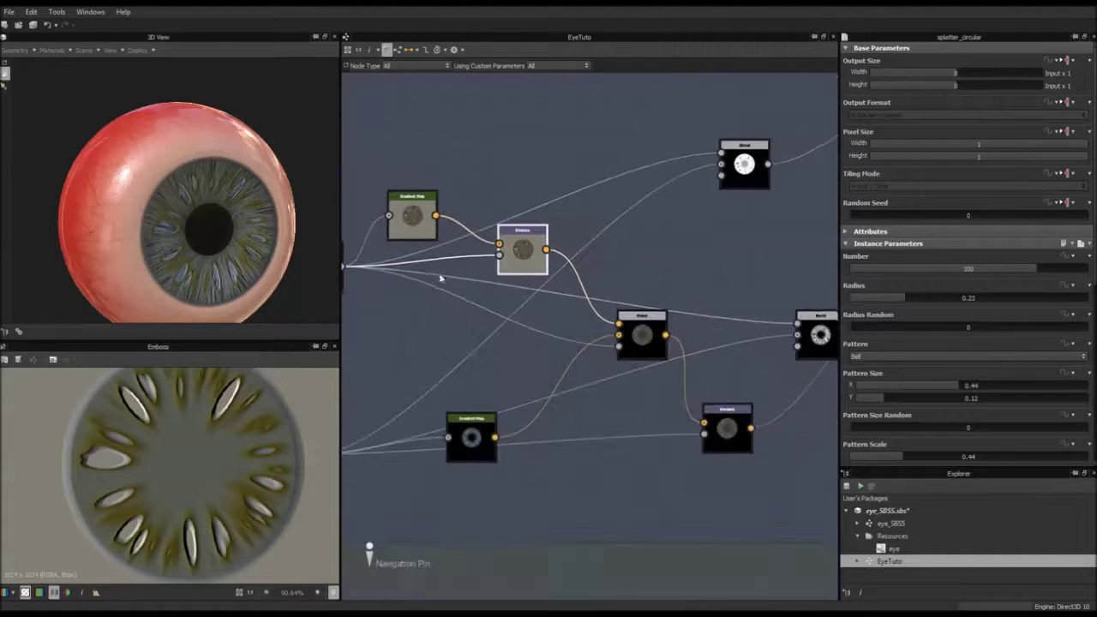
# Preview the upper mask Blend, followed by the Splatter Circular and the grayscale Gradient Map that feed it
pyautogui.moveTo(438, 271); pyautogui.dragTo(584, 273, button='middle')
pyautogui.scroll(4, 458, 268)
pyautogui.scroll(-4, 450, 282)
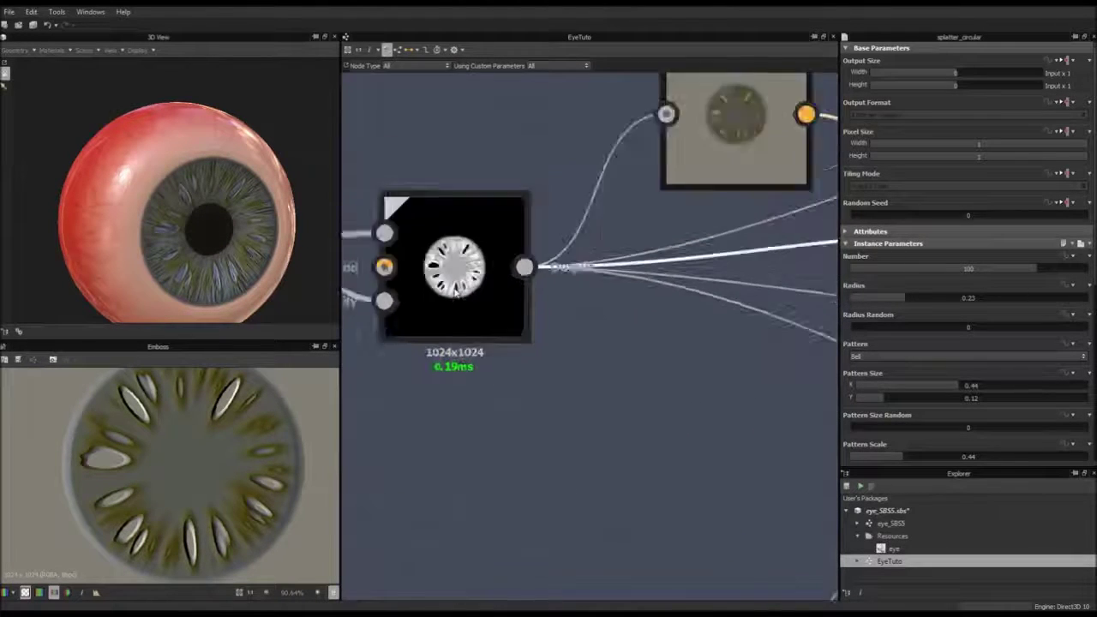
pyautogui.moveTo(446, 292); pyautogui.dragTo(553, 289, button='middle')
pyautogui.click(553, 287)
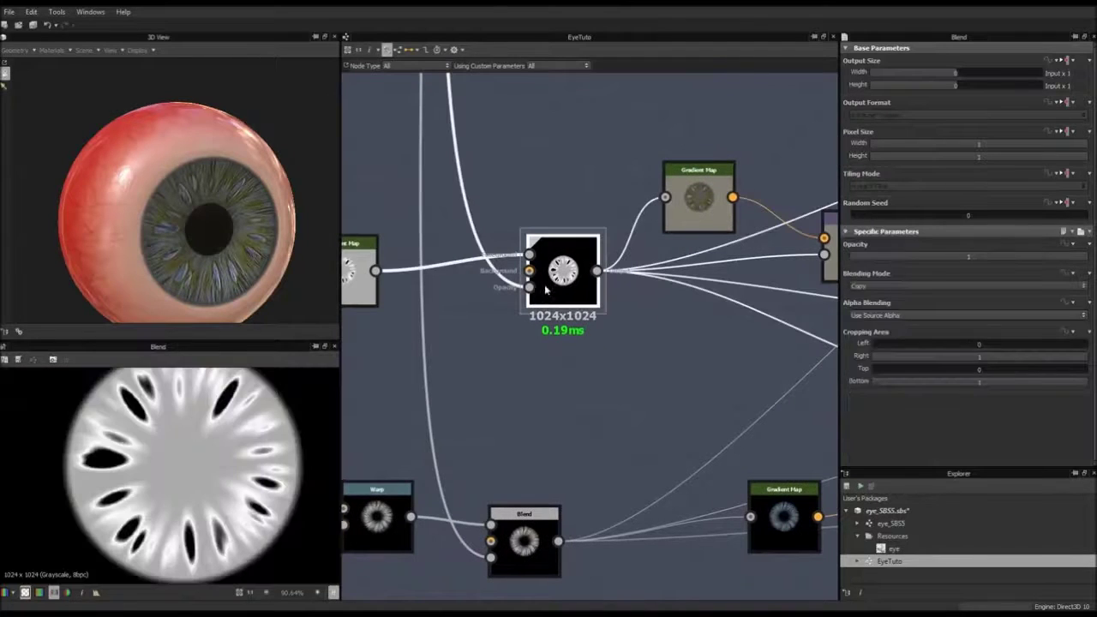
pyautogui.scroll(-2, 553, 287)
pyautogui.scroll(-1, 560, 262)
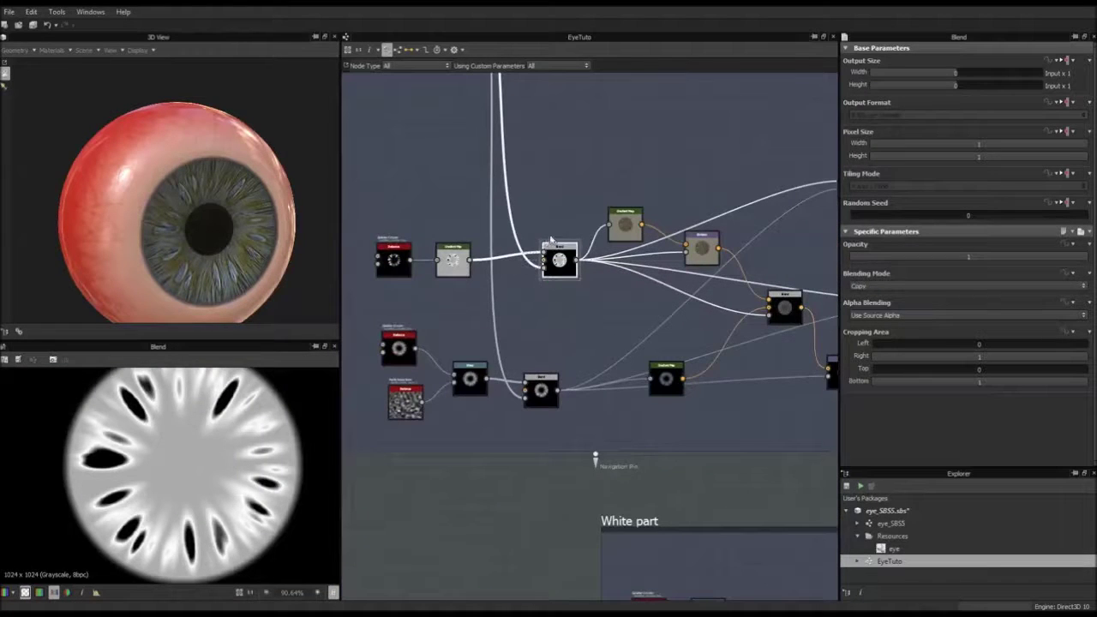
pyautogui.click(393, 257)
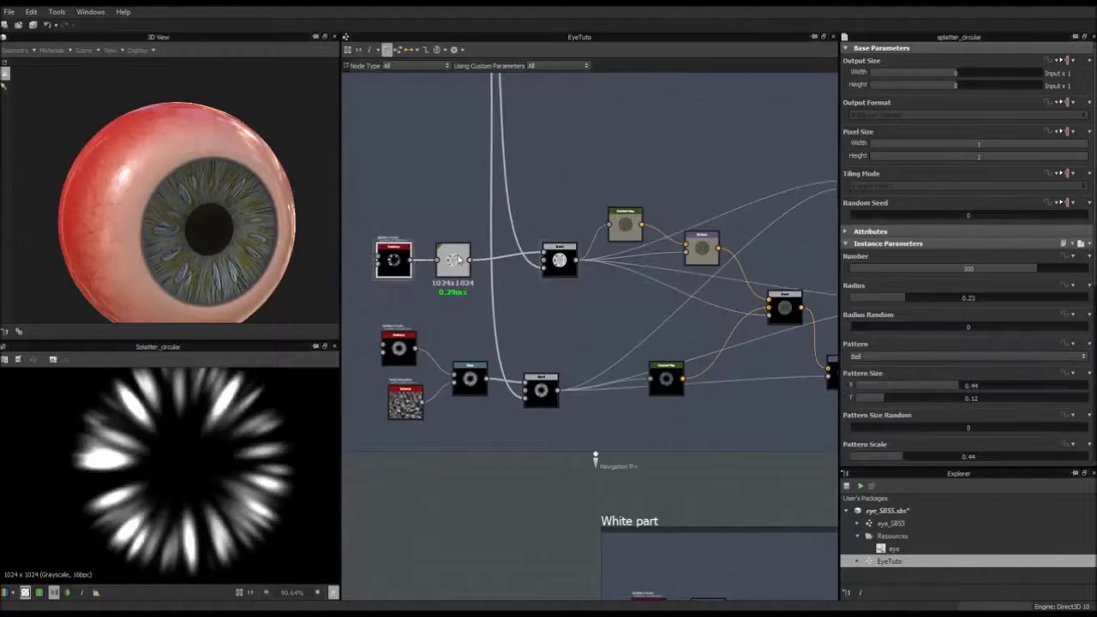
pyautogui.click(458, 259)
pyautogui.scroll(5, 444, 259)
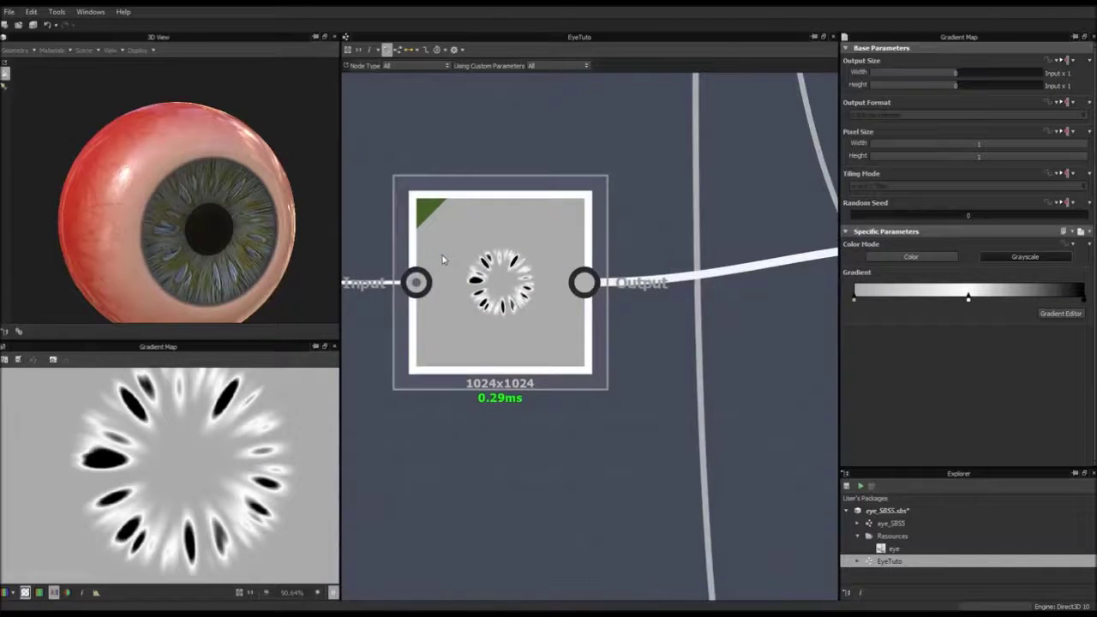
pyautogui.scroll(-4, 444, 259)
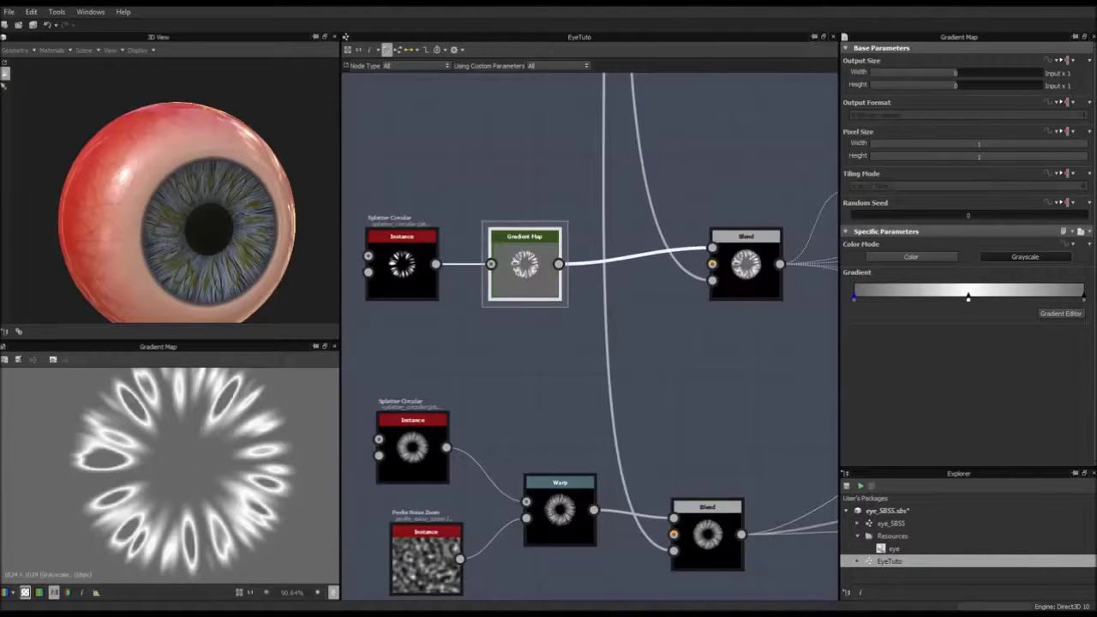
# Insert a Blur node between the grayscale Gradient Map and the upper mask Blend, and set its intensity to 0.85
pyautogui.click(563, 340)
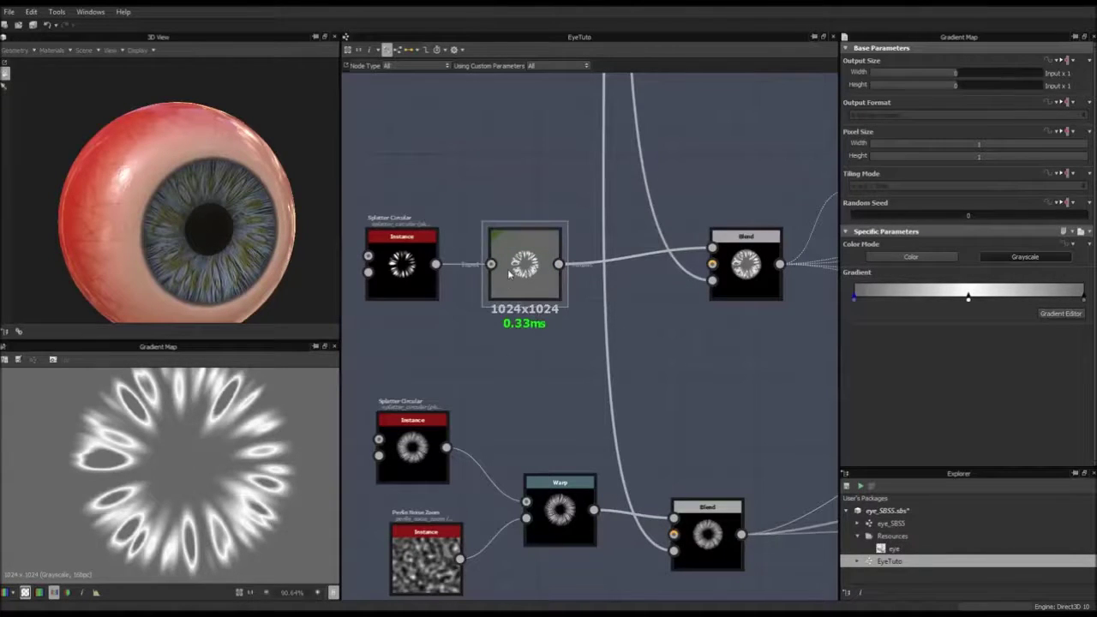
pyautogui.click(524, 273)
pyautogui.press('space')
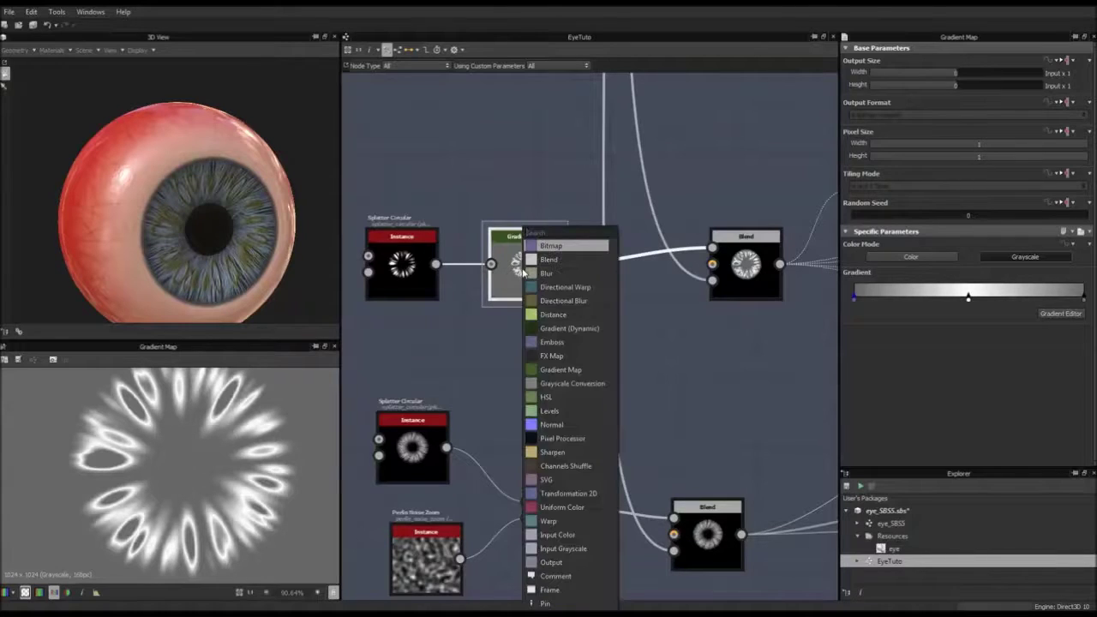
pyautogui.write('blu')
pyautogui.press('Return')
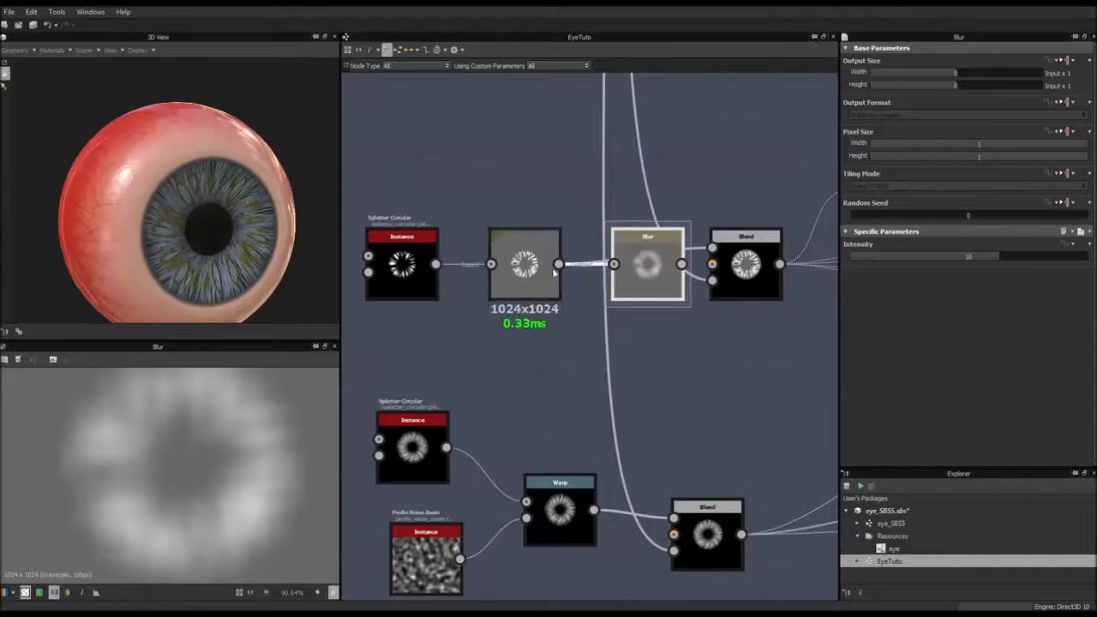
pyautogui.moveTo(640, 275); pyautogui.dragTo(622, 305)
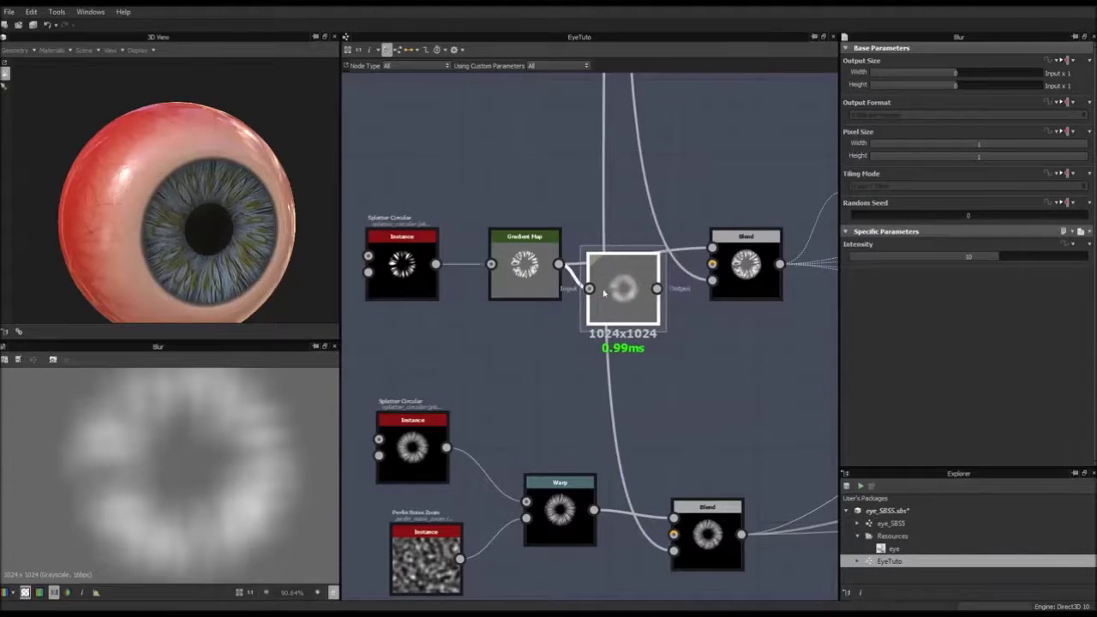
pyautogui.scroll(-2, 465, 300)
pyautogui.moveTo(560, 288); pyautogui.dragTo(617, 261)
pyautogui.moveTo(976, 257); pyautogui.dragTo(826, 259)
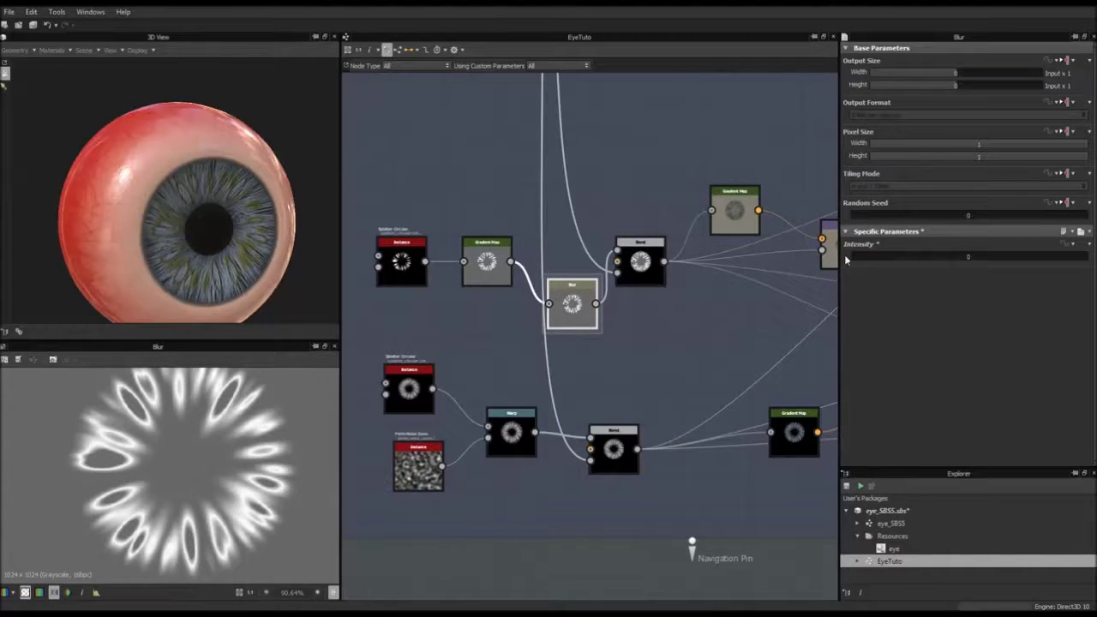
pyautogui.moveTo(847, 258); pyautogui.dragTo(863, 258)
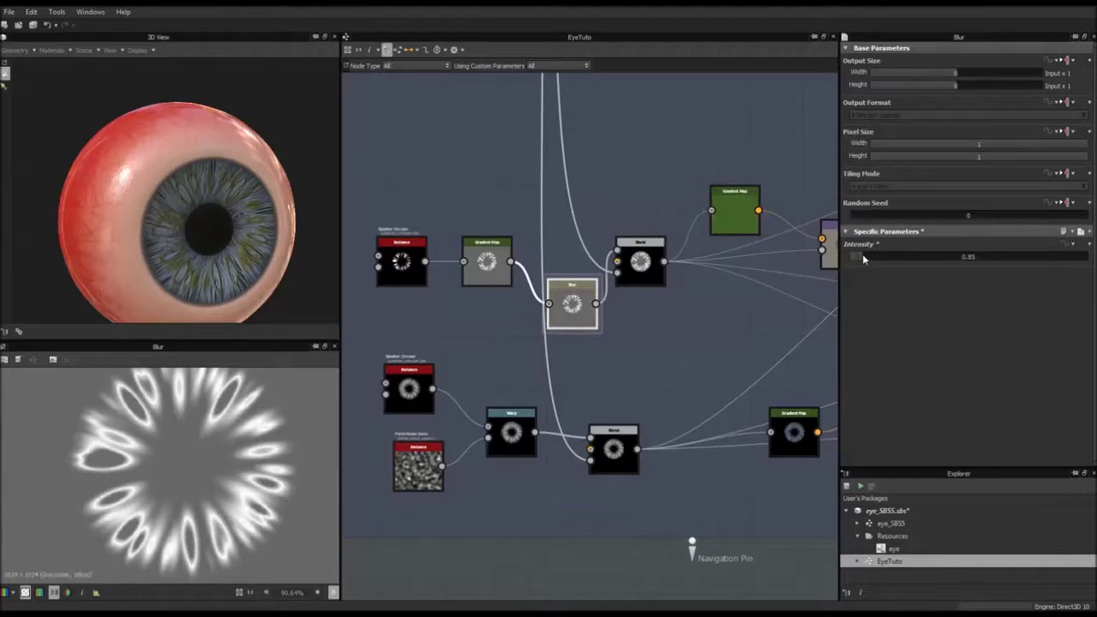
# Move the grayscale Gradient Map's white middle key close to the gradient's start, and show the upper colour Gradient Map's settings
pyautogui.scroll(3, 468, 287)
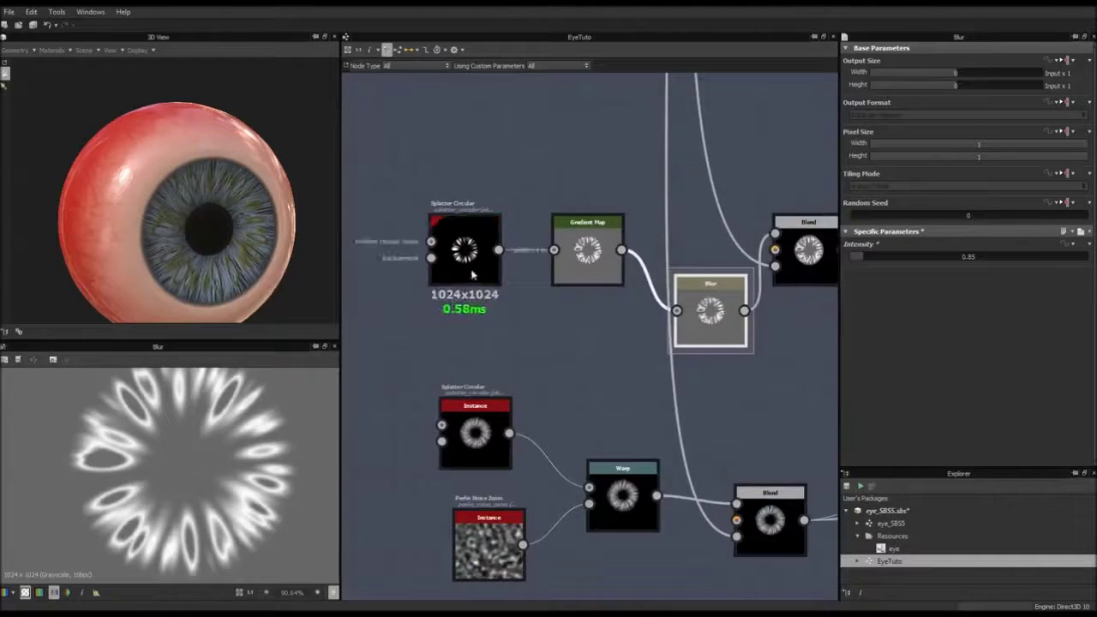
pyautogui.click(588, 257)
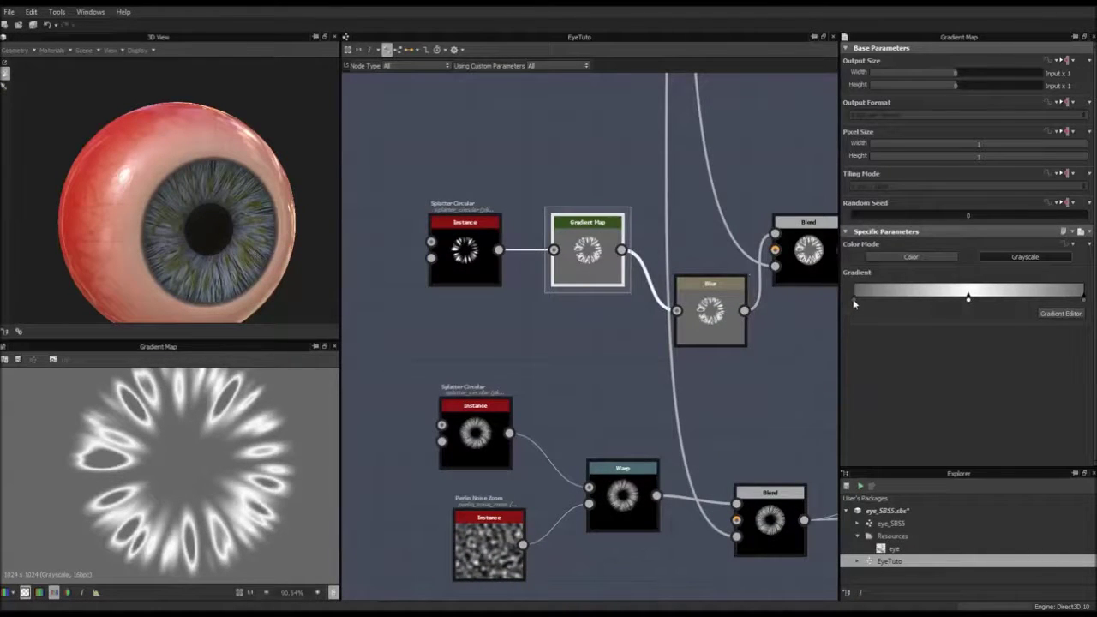
pyautogui.moveTo(968, 298); pyautogui.dragTo(893, 302)
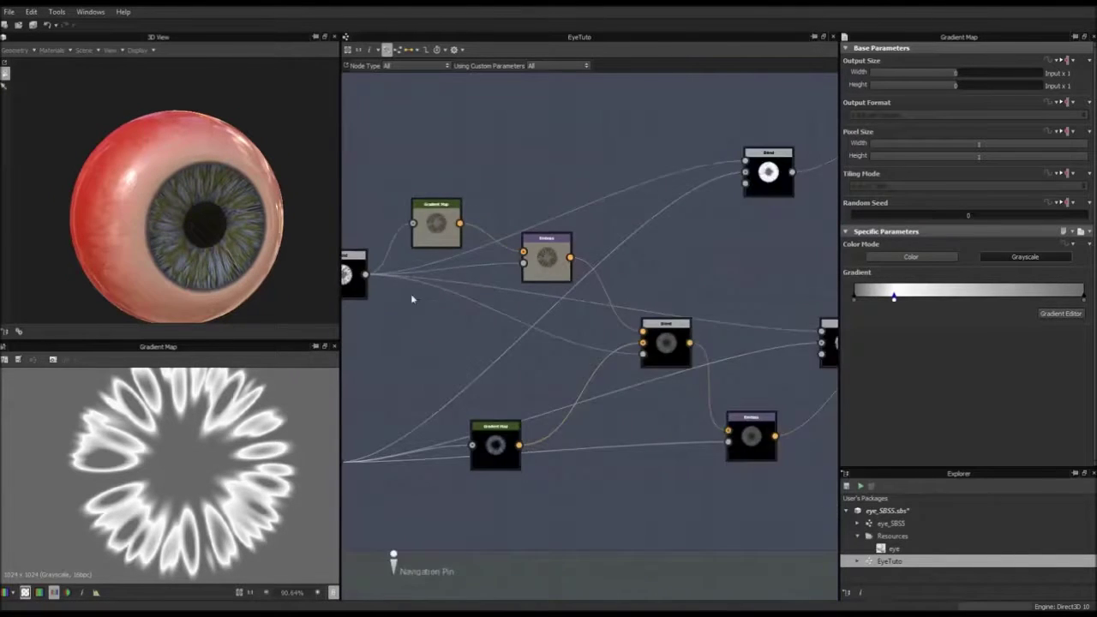
pyautogui.scroll(3, 454, 287)
pyautogui.click(424, 210)
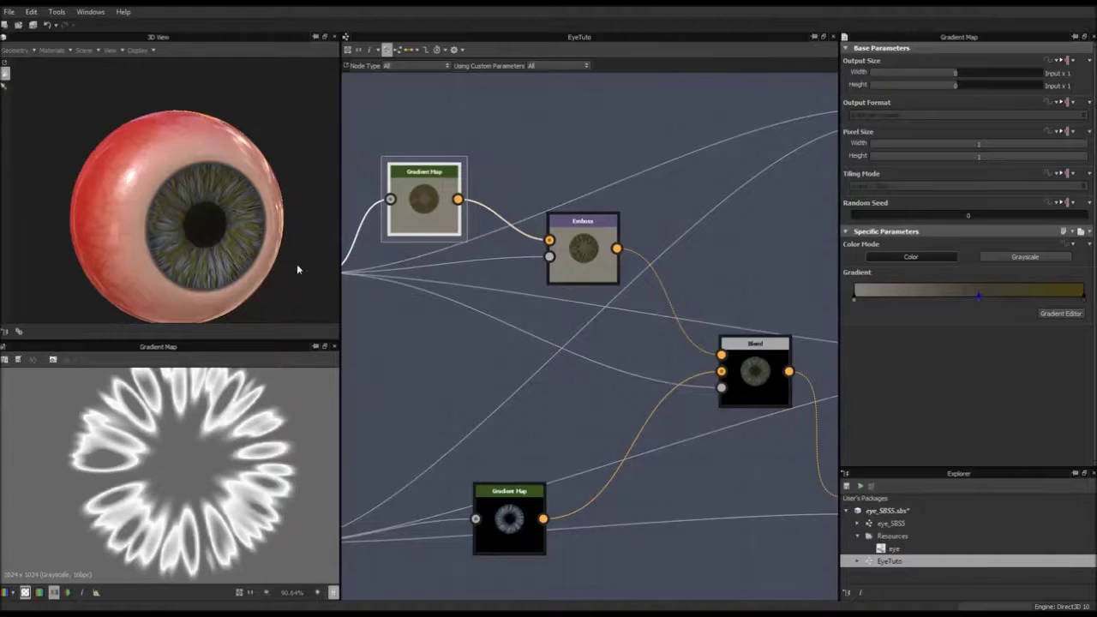
# Inspect the iris on the 3D eye from several angles, both close up and from farther away
pyautogui.scroll(-5, 232, 262)
pyautogui.moveTo(172, 174); pyautogui.dragTo(159, 195)
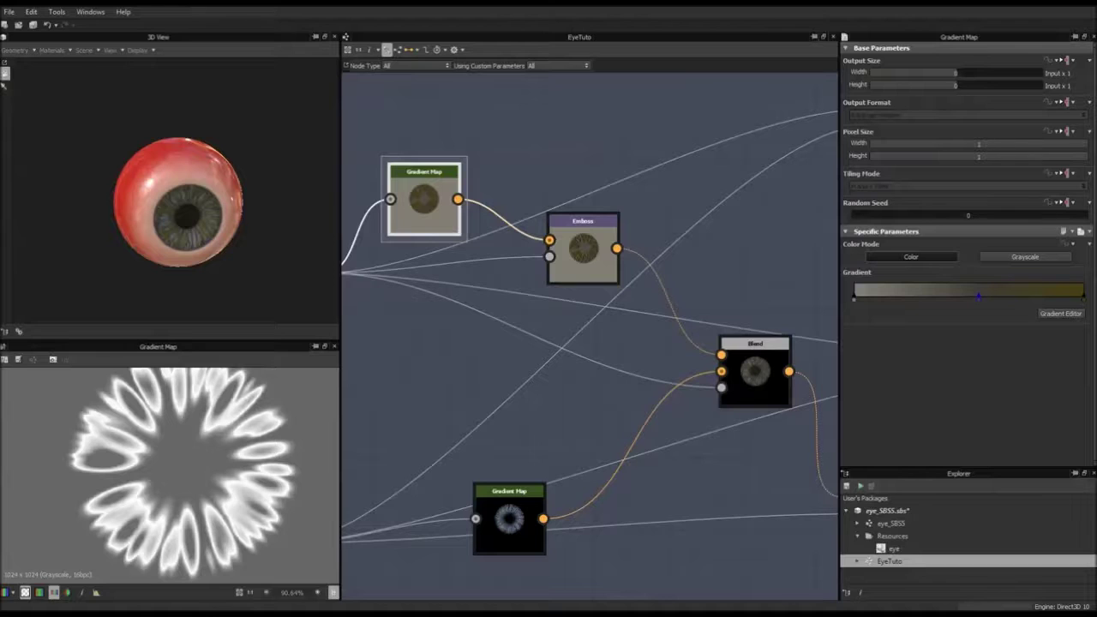
pyautogui.moveTo(180, 204); pyautogui.dragTo(180, 178)
pyautogui.scroll(5, 189, 197)
pyautogui.scroll(4, 149, 247)
pyautogui.scroll(-3, 168, 185)
pyautogui.scroll(-2, 171, 190)
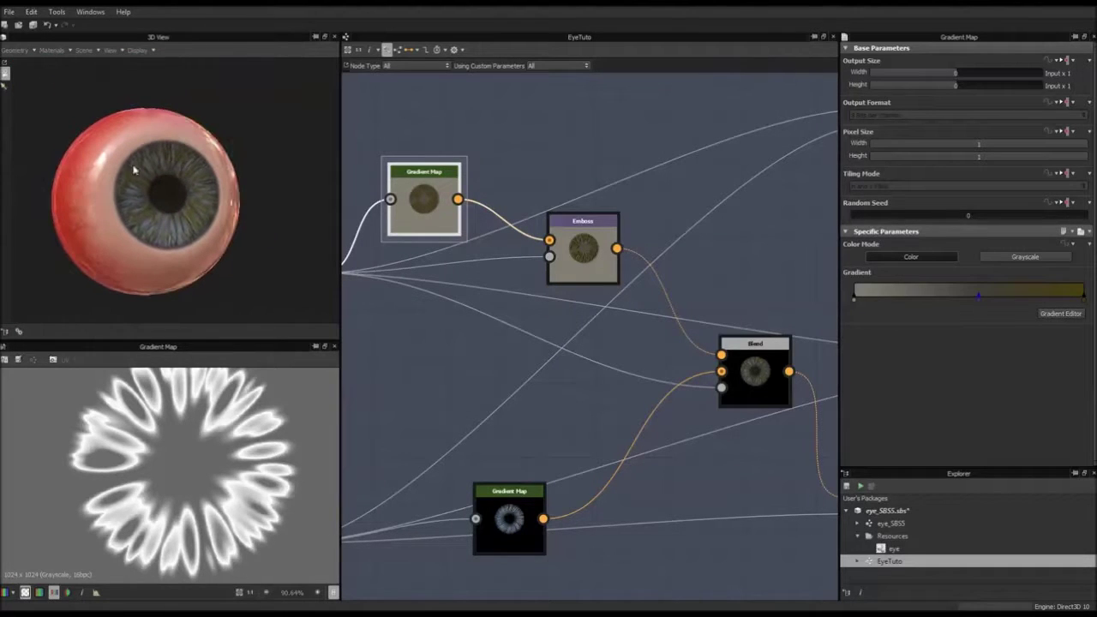
pyautogui.scroll(4, 159, 183)
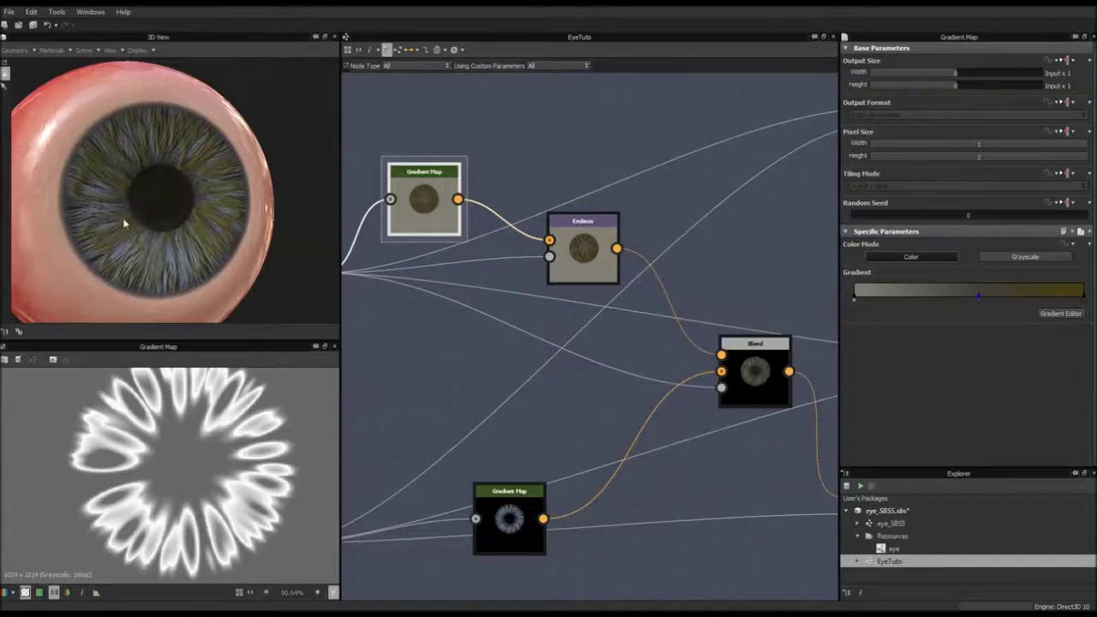
pyautogui.scroll(-2, 128, 199)
pyautogui.scroll(-1, 215, 190)
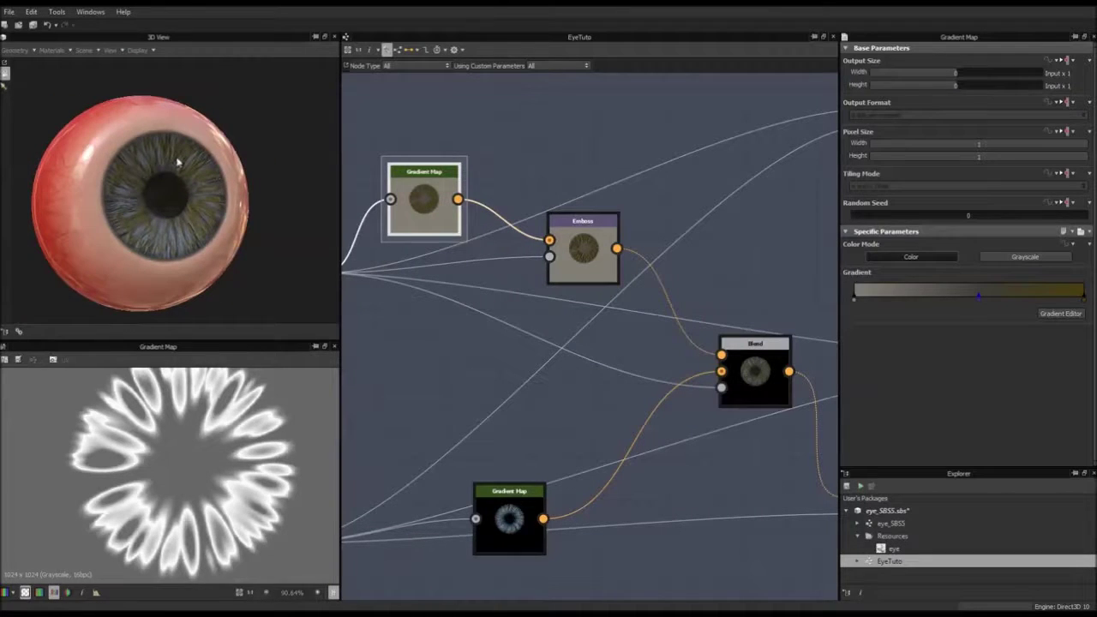
pyautogui.moveTo(157, 222)
pyautogui.mouseDown()
pyautogui.moveTo(164, 232)
pyautogui.moveTo(147, 232)
pyautogui.mouseUp()
pyautogui.scroll(-2, 147, 232)
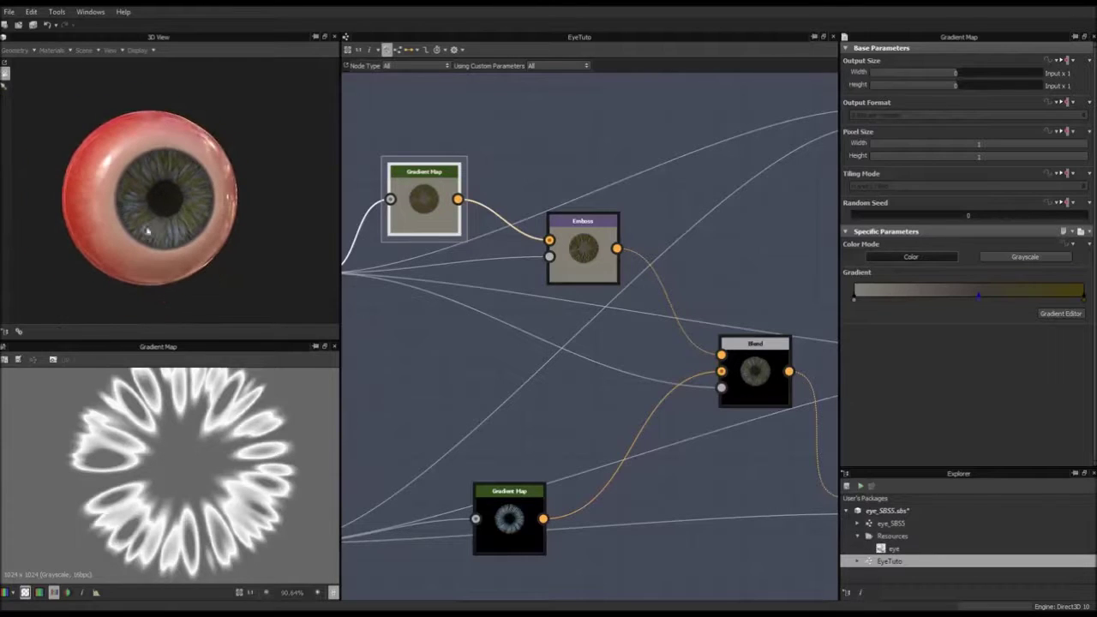
# Review the upper Emboss and the iris colour Blend branch in the graph, and view the 3D eye from another angle
pyautogui.moveTo(678, 317); pyautogui.dragTo(641, 283, button='middle')
pyautogui.scroll(2, 571, 295)
pyautogui.scroll(1, 581, 313)
pyautogui.scroll(-2, 582, 315)
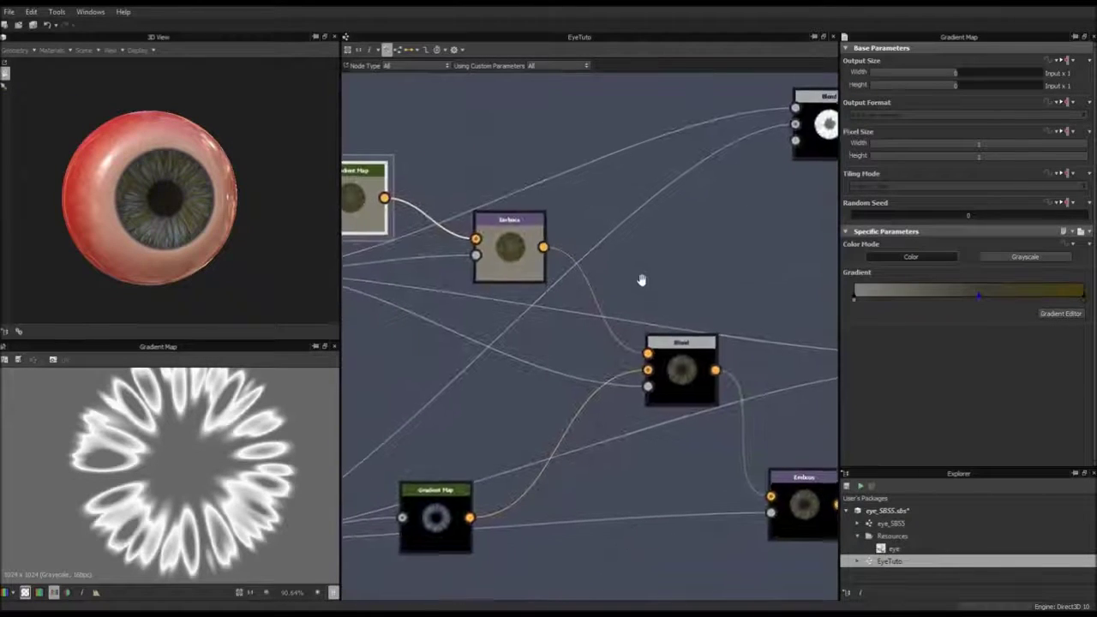
pyautogui.scroll(4, 502, 238)
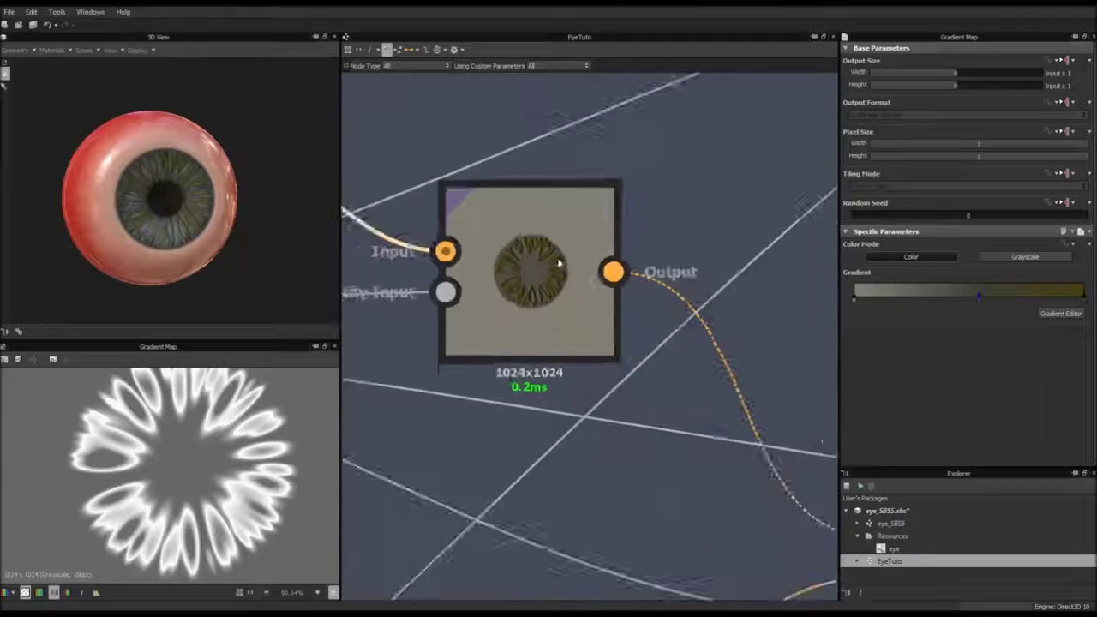
pyautogui.scroll(-4, 558, 262)
pyautogui.moveTo(724, 292); pyautogui.dragTo(601, 244, button='middle')
pyautogui.scroll(-2, 681, 302)
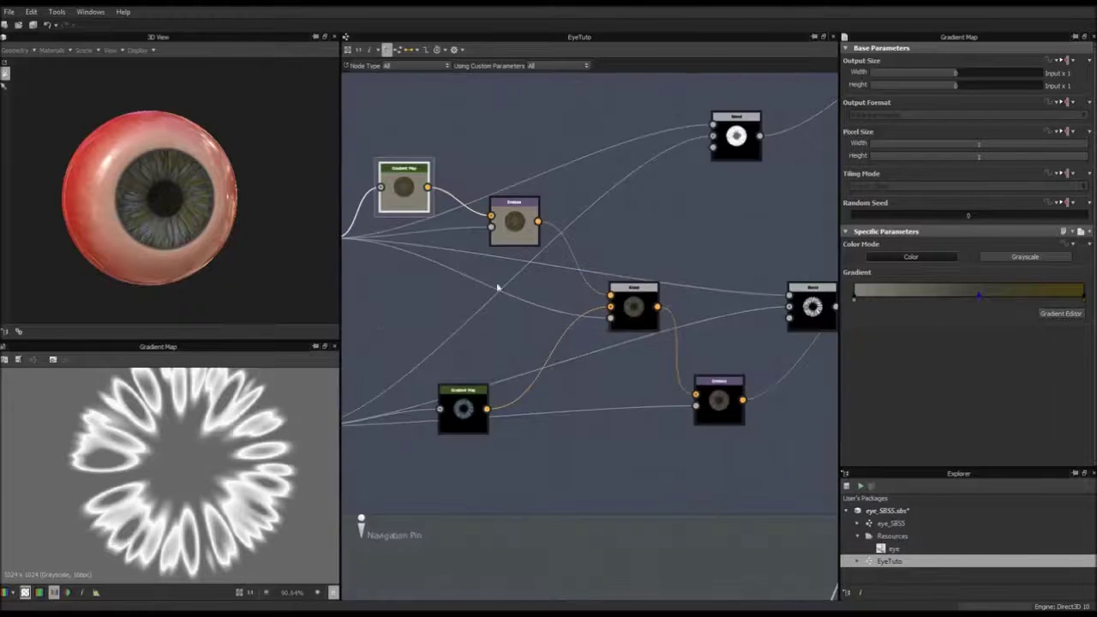
pyautogui.moveTo(497, 285); pyautogui.dragTo(587, 313, button='middle')
pyautogui.moveTo(176, 233); pyautogui.dragTo(190, 230)
pyautogui.scroll(3, 190, 230)
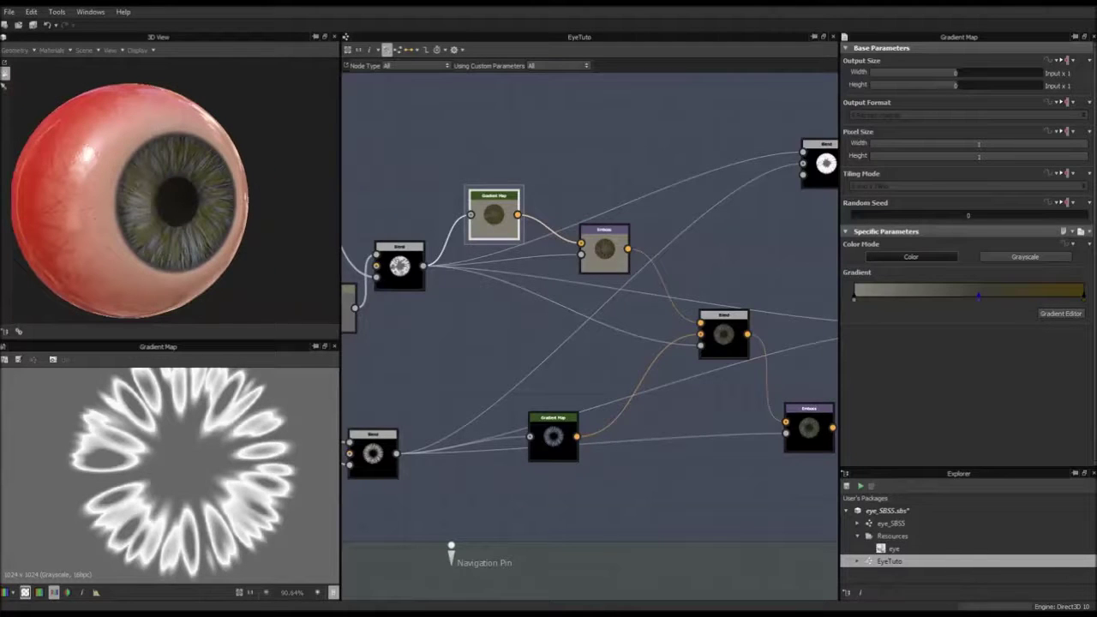
# Switch to the browser and examine the extreme close-up photos of human eyes as iris reference
pyautogui.moveTo(0, 77); pyautogui.dragTo(497, 82)
pyautogui.scroll(8, 597, 343)
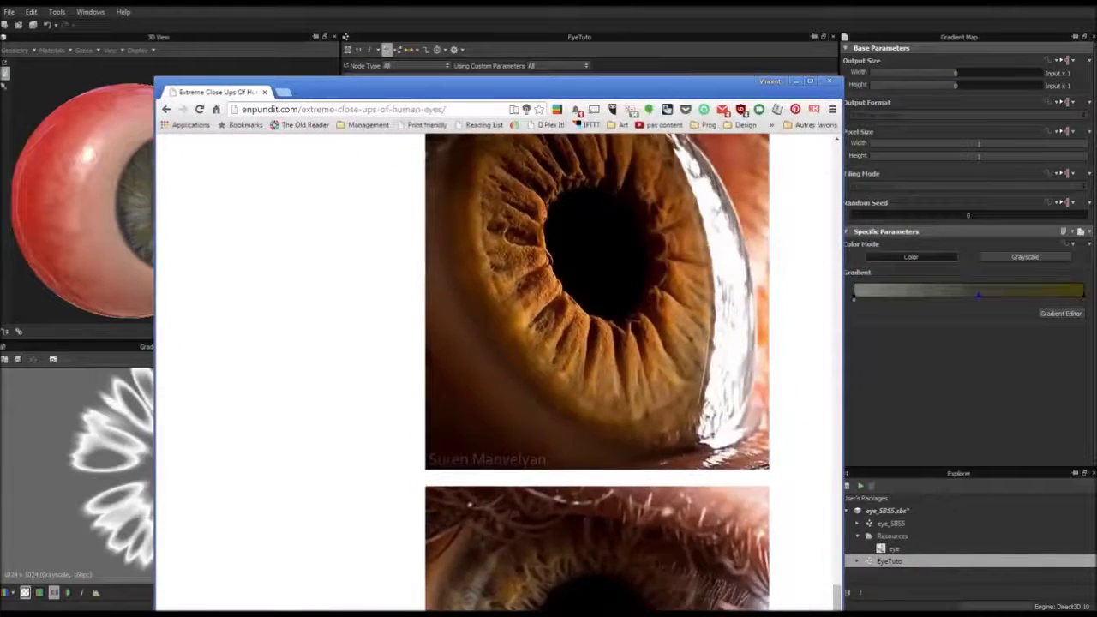
pyautogui.scroll(10, 592, 343)
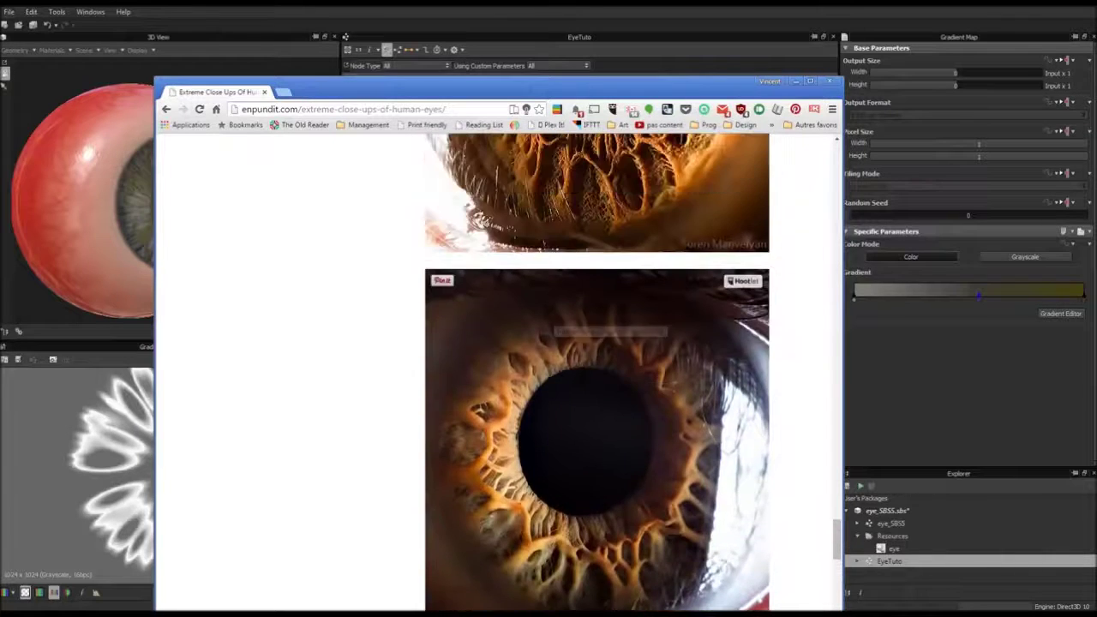
pyautogui.scroll(5, 597, 368)
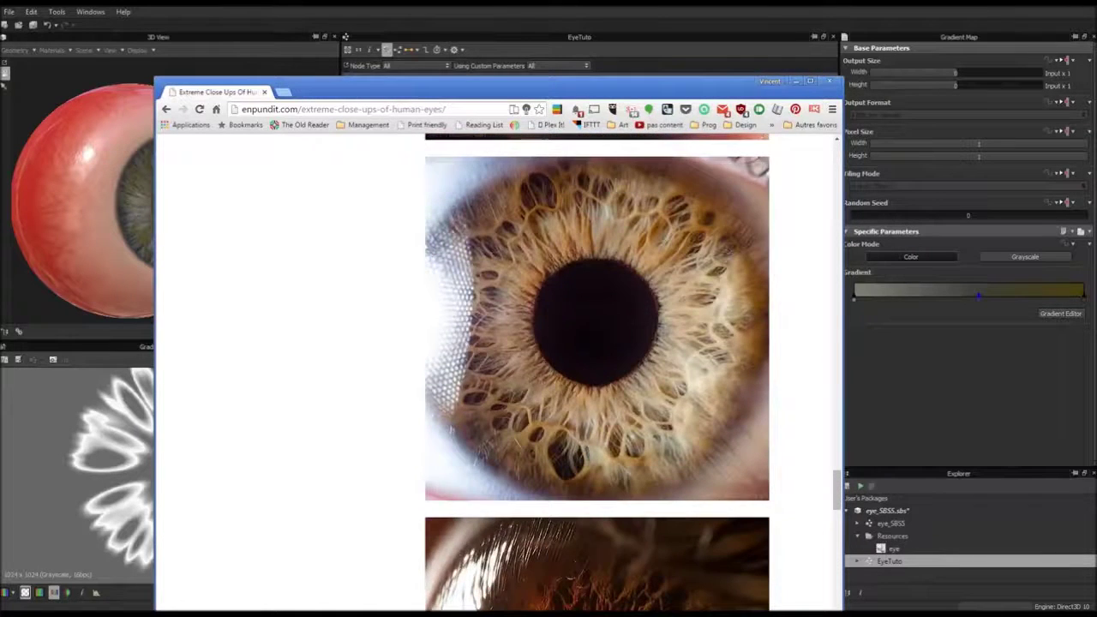
pyautogui.scroll(3, 626, 326)
pyautogui.scroll(3, 625, 325)
pyautogui.scroll(3, 598, 370)
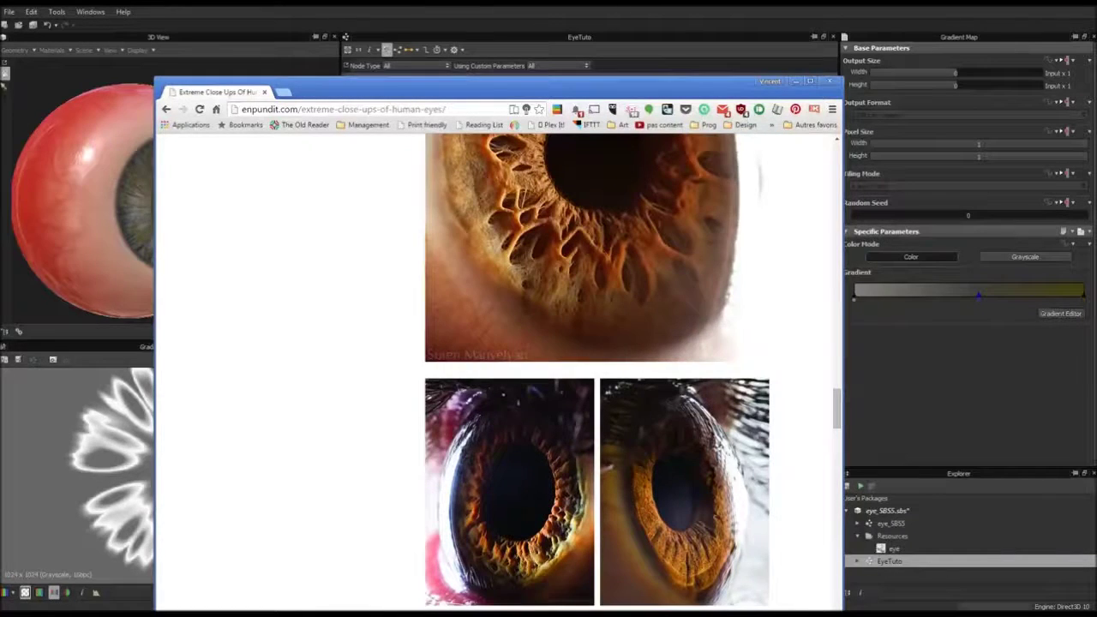